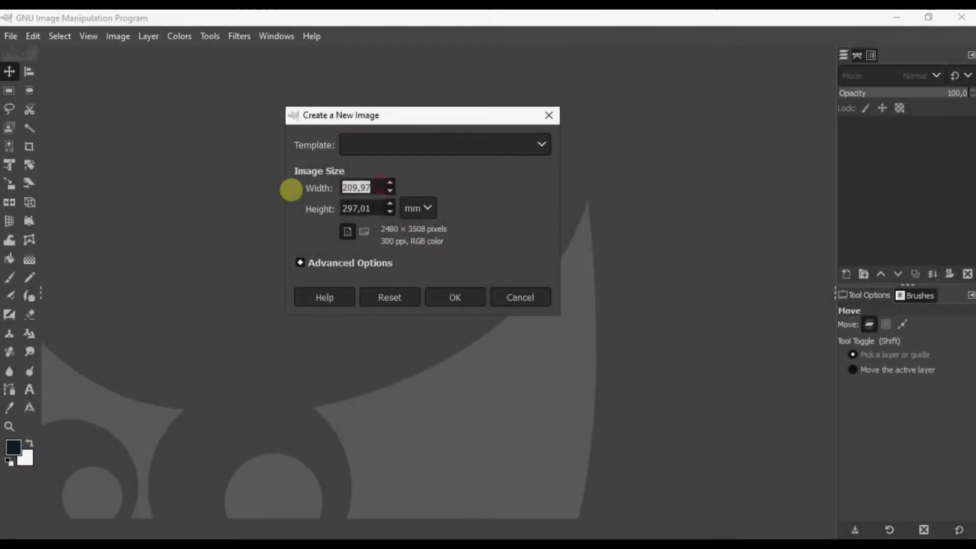
Step: Create a new 199,98 × 219,96 mm (2362×2598 px) blank image
{"action": "type", "text": "20"}
{"action": "key", "text": "Tab"}
{"action": "type", "text": "220"}
{"action": "left_click_drag", "start_coordinate": [369, 186], "coordinate": [337, 186]}
{"action": "type", "text": "199,98"}
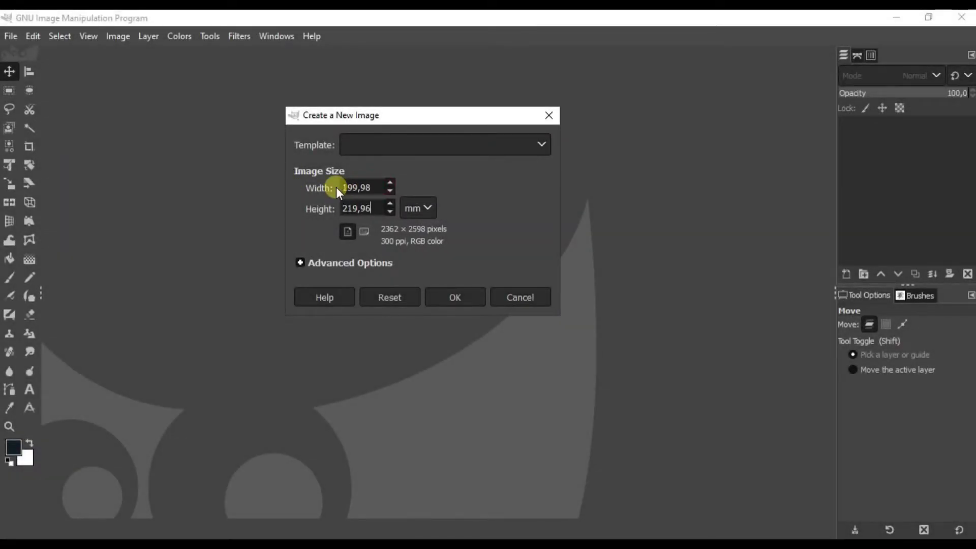
{"action": "key", "text": "Return"}
Step: Add tori.png onto the canvas as a layer and nudge it slightly up
{"action": "key", "text": "minus"}
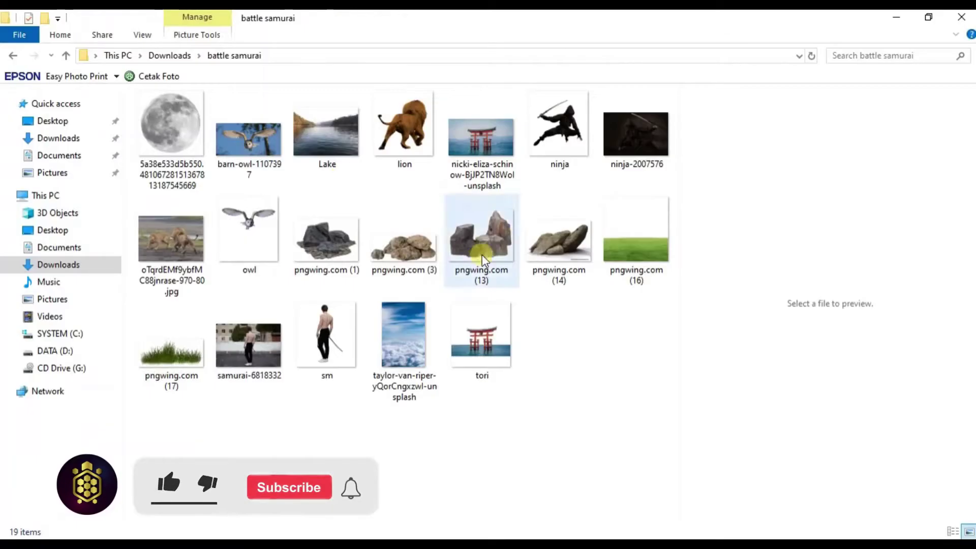
{"action": "left_click_drag", "start_coordinate": [480, 371], "coordinate": [398, 382]}
{"action": "left_click_drag", "start_coordinate": [359, 342], "coordinate": [359, 337]}
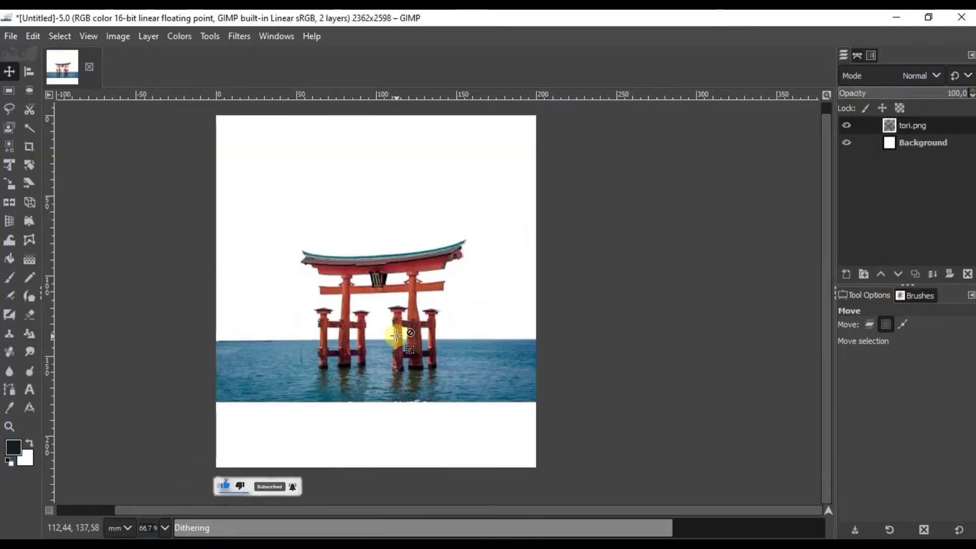
Step: Lower the lake photo and free-select along the treeline to cut away its sky
{"action": "left_click_drag", "start_coordinate": [430, 254], "coordinate": [429, 324]}
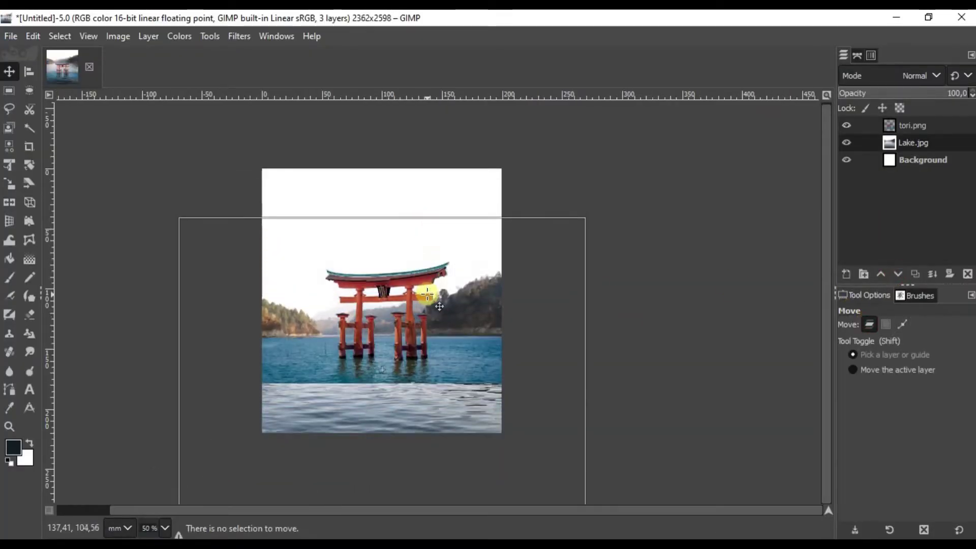
{"action": "left_click", "coordinate": [30, 314]}
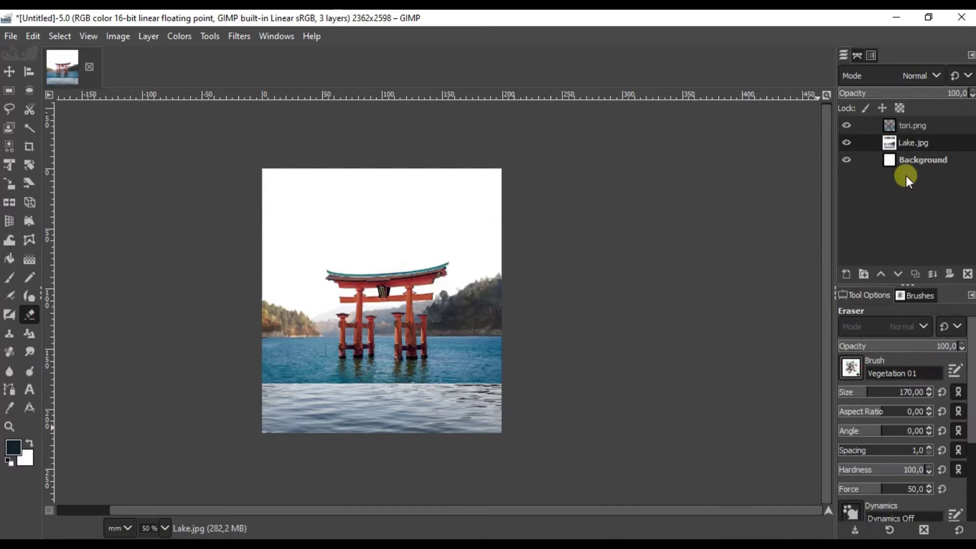
{"action": "left_click", "coordinate": [10, 109]}
{"action": "scroll", "coordinate": [282, 298], "scroll_direction": "up", "scroll_amount": 5}
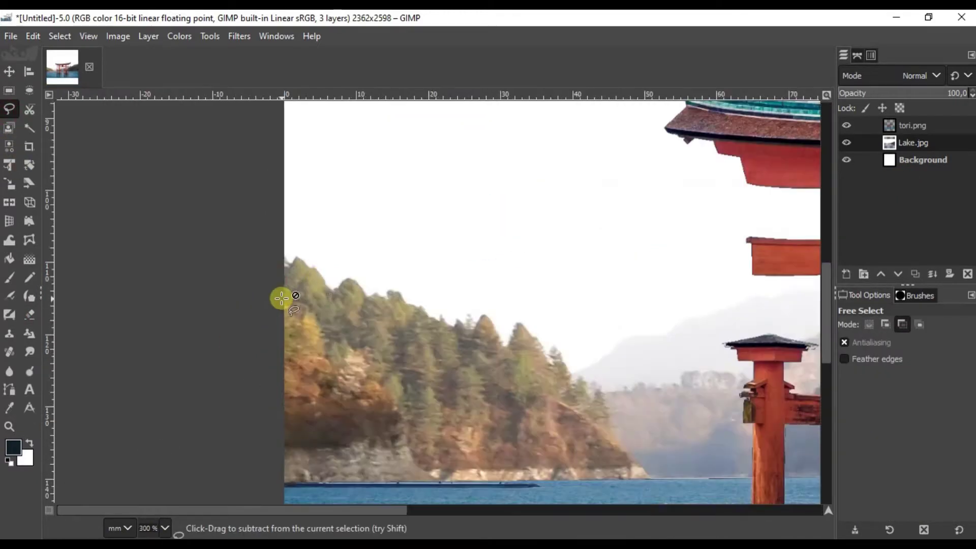
{"action": "mouse_move", "coordinate": [510, 349]}
{"action": "left_mouse_down"}
{"action": "mouse_move", "coordinate": [316, 252]}
{"action": "mouse_move", "coordinate": [594, 167]}
{"action": "left_mouse_up"}
Step: Add the cloudy sky photo as a layer placed beneath Lake.jpg
{"action": "scroll", "coordinate": [594, 167], "scroll_direction": "down", "scroll_amount": 6}
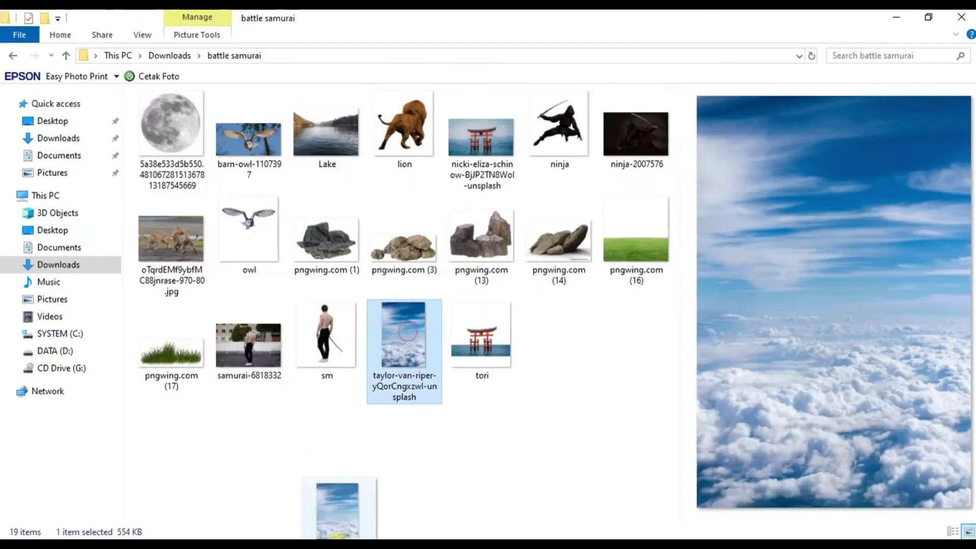
{"action": "left_click_drag", "start_coordinate": [421, 331], "coordinate": [516, 331]}
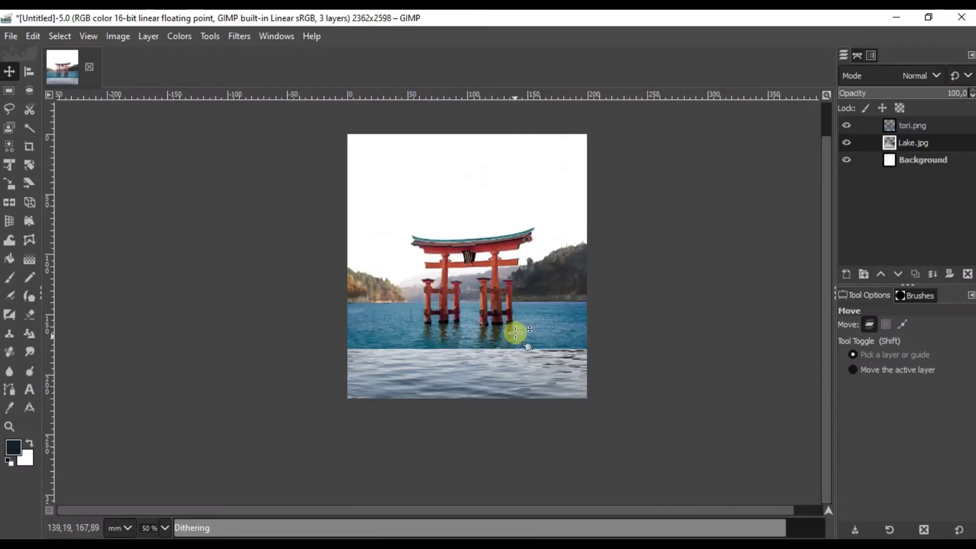
{"action": "left_click", "coordinate": [898, 274]}
Step: Give Lake.jpg a white mask and paint black along the hills with a soft brush
{"action": "scroll", "coordinate": [538, 214], "scroll_direction": "down", "scroll_amount": 1}
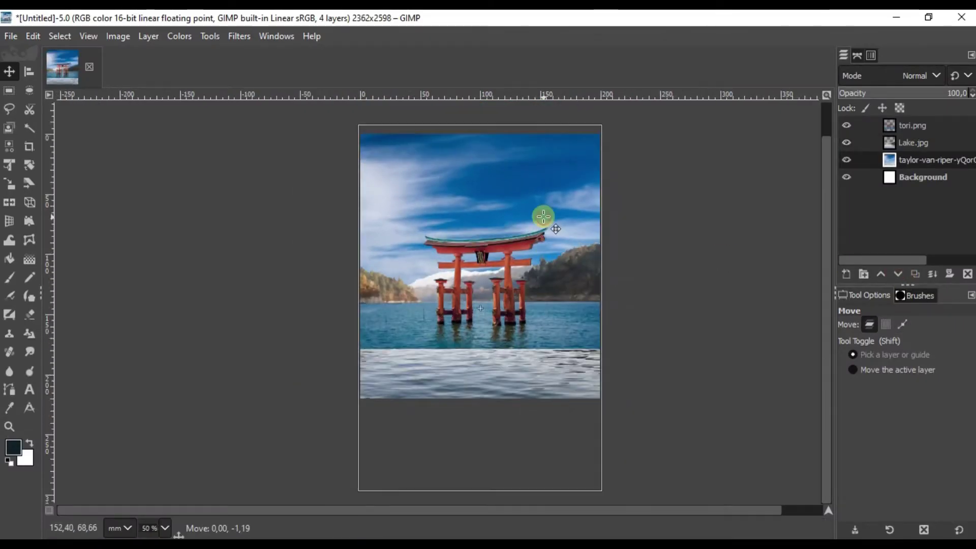
{"action": "key", "text": "shift+c"}
{"action": "left_click", "coordinate": [950, 274]}
{"action": "key", "text": "Return"}
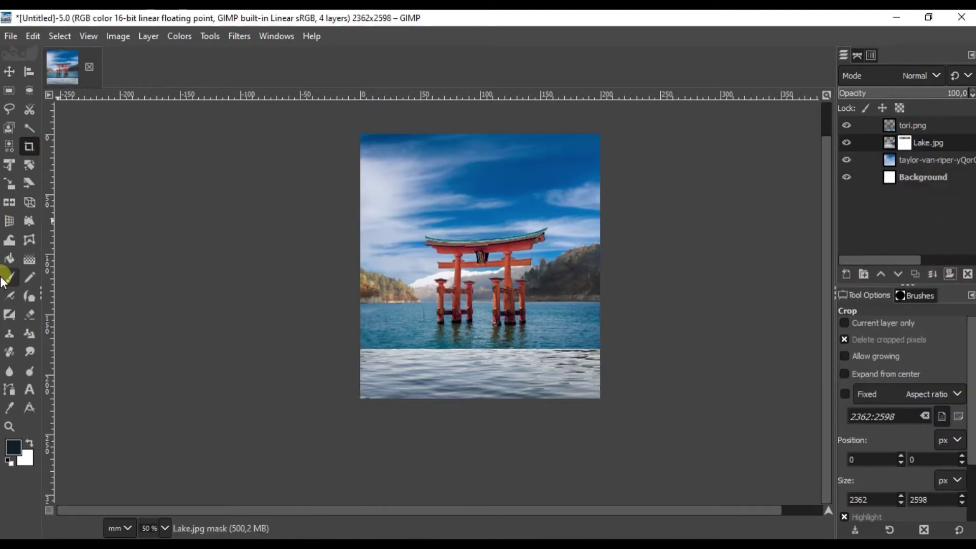
{"action": "left_click", "coordinate": [9, 295]}
{"action": "left_click", "coordinate": [13, 447]}
{"action": "left_click", "coordinate": [747, 383]}
{"action": "scroll", "coordinate": [464, 257], "scroll_direction": "up", "scroll_amount": 6, "text": "ctrl"}
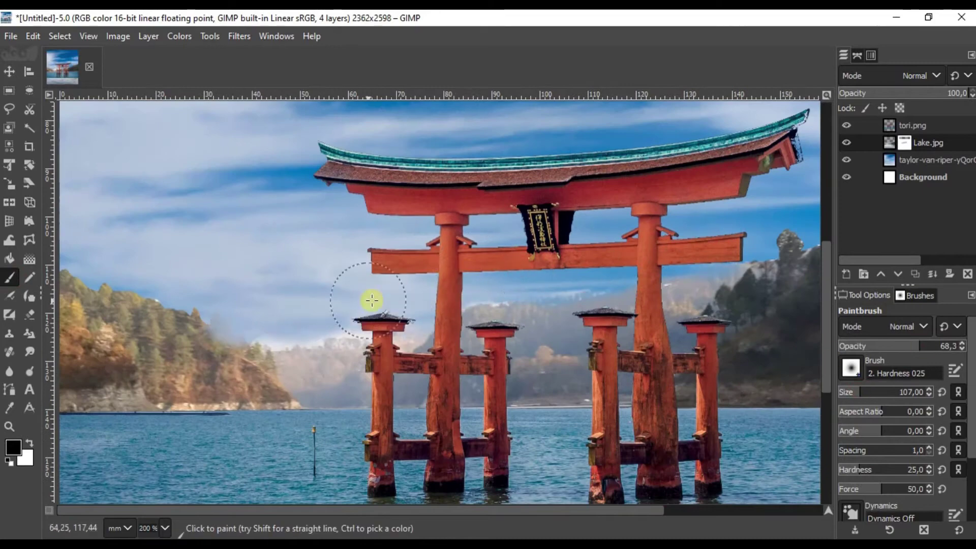
{"action": "key", "text": "minus"}
{"action": "key", "text": "minus"}
Step: Add the grass image pngwing.com (16).png as the new top layer
{"action": "key", "text": "m"}
{"action": "key", "text": "alt+Tab"}
{"action": "mouse_move", "coordinate": [625, 246]}
{"action": "left_mouse_down"}
{"action": "mouse_move", "coordinate": [466, 425]}
{"action": "mouse_move", "coordinate": [522, 398]}
{"action": "left_mouse_up"}
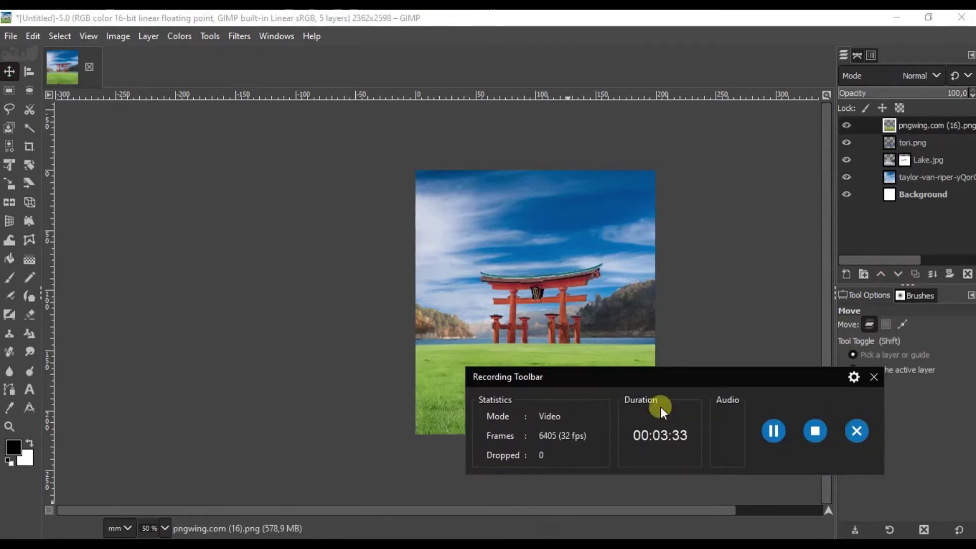
Step: Drag the pngwing.com (16).png grass layer down to reveal lake water below the gate
{"action": "scroll", "coordinate": [535, 302], "scroll_direction": "right", "scroll_amount": 3}
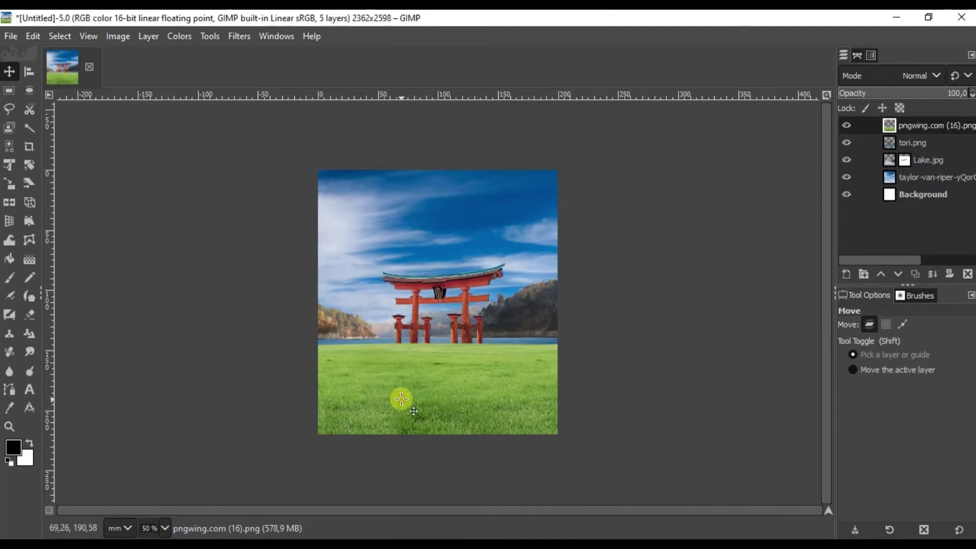
{"action": "mouse_move", "coordinate": [455, 378]}
{"action": "left_mouse_down"}
{"action": "mouse_move", "coordinate": [455, 413]}
{"action": "mouse_move", "coordinate": [534, 410]}
{"action": "left_mouse_up"}
{"action": "key", "text": "shift+c"}
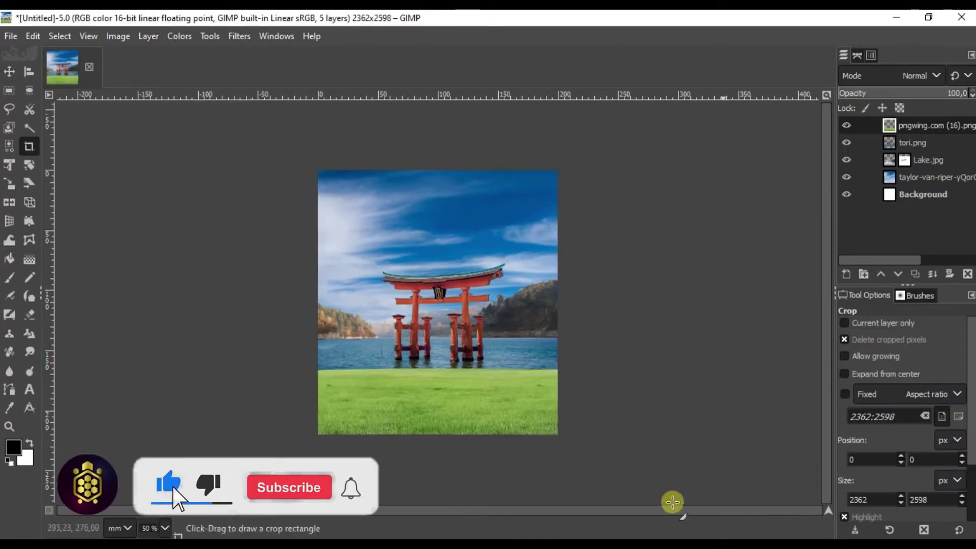
Step: Darken the sky layer with a lowered Exposure setting
{"action": "key", "text": "m"}
{"action": "left_click", "coordinate": [938, 178]}
{"action": "left_click", "coordinate": [179, 36]}
{"action": "left_click", "coordinate": [204, 146]}
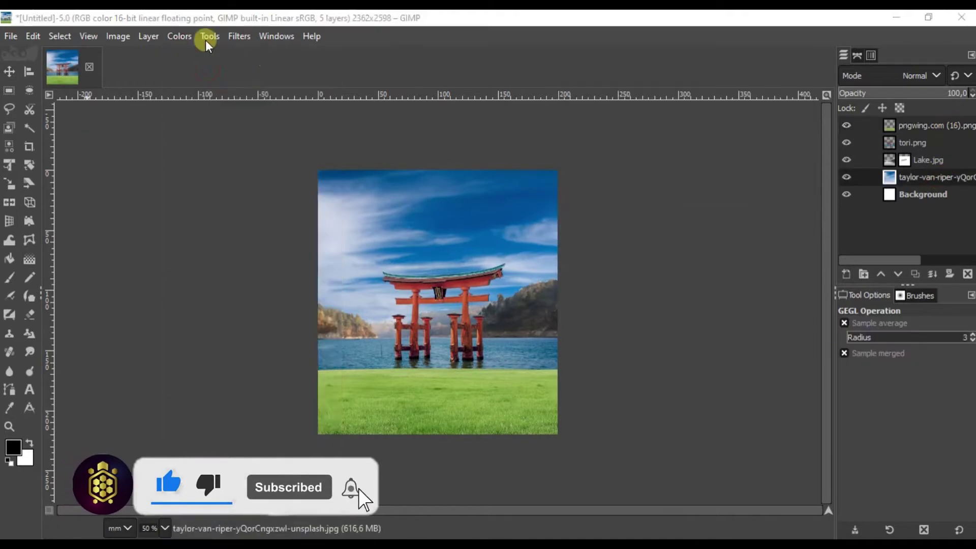
{"action": "left_click", "coordinate": [617, 170]}
{"action": "left_click", "coordinate": [705, 299]}
Step: Repeat the same Exposure darkening on the lake, torii gate and grass layers
{"action": "left_click", "coordinate": [893, 158]}
{"action": "left_click", "coordinate": [239, 35]}
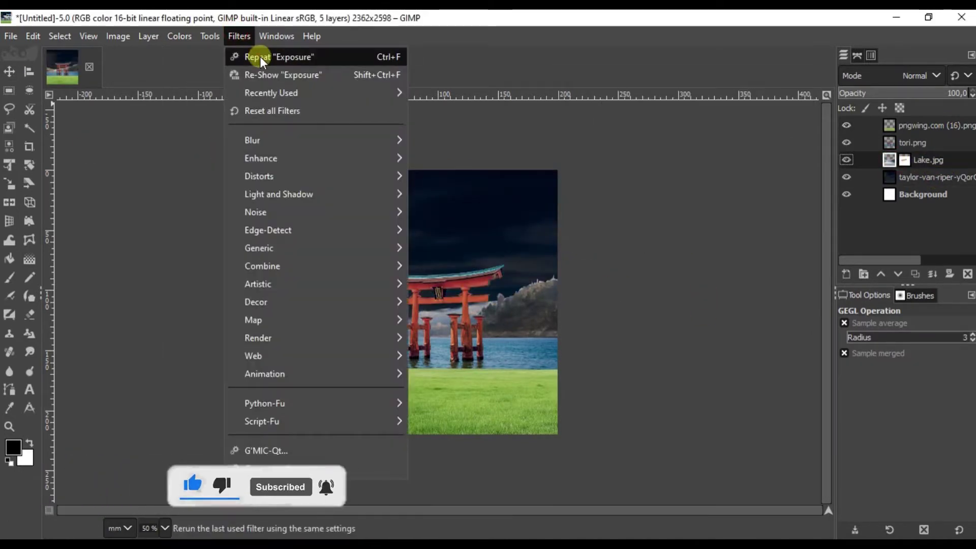
{"action": "left_click", "coordinate": [260, 56]}
{"action": "key", "text": "Page_Up"}
{"action": "key", "text": "ctrl+f"}
{"action": "key", "text": "Page_Up"}
{"action": "key", "text": "ctrl+f"}
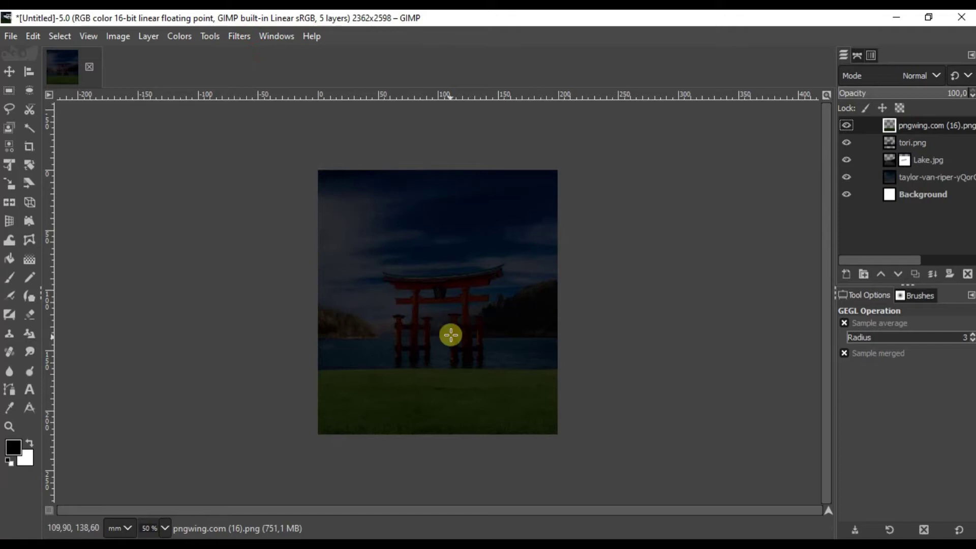
{"action": "key", "text": "plus"}
Step: Apply a Color Temperature adjustment to the sky layer
{"action": "left_click", "coordinate": [179, 35]}
{"action": "left_click", "coordinate": [221, 79]}
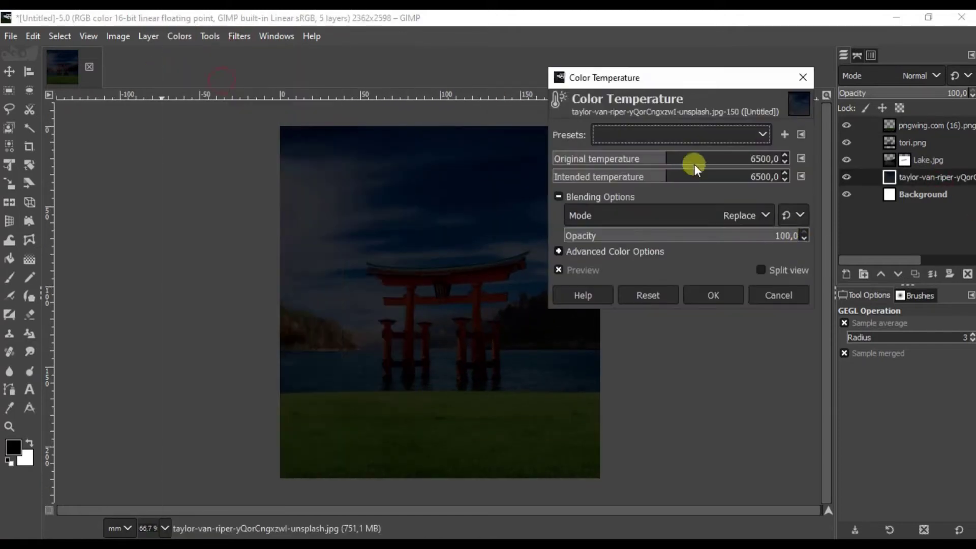
{"action": "left_click", "coordinate": [706, 296]}
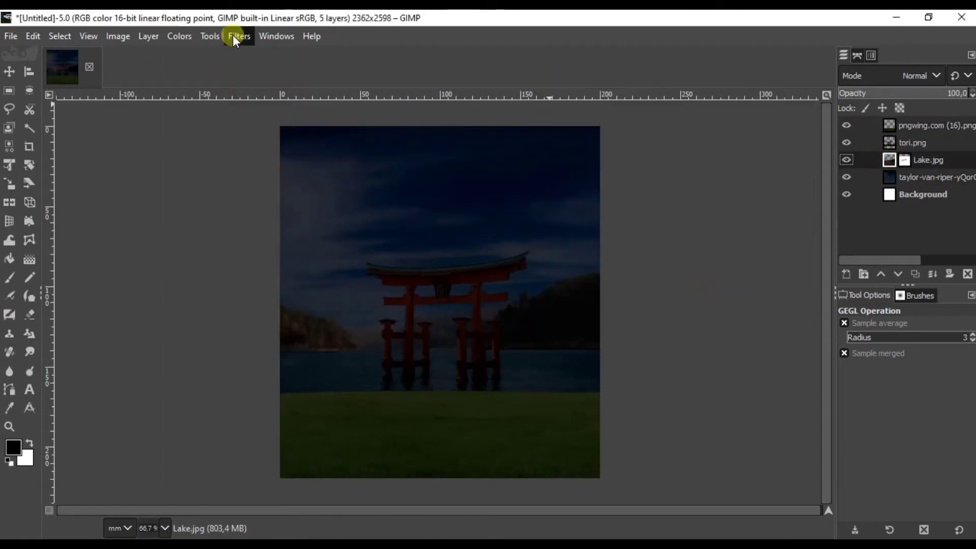
Step: Add a new layer named FOG above Lake.jpg
{"action": "left_click", "coordinate": [948, 125]}
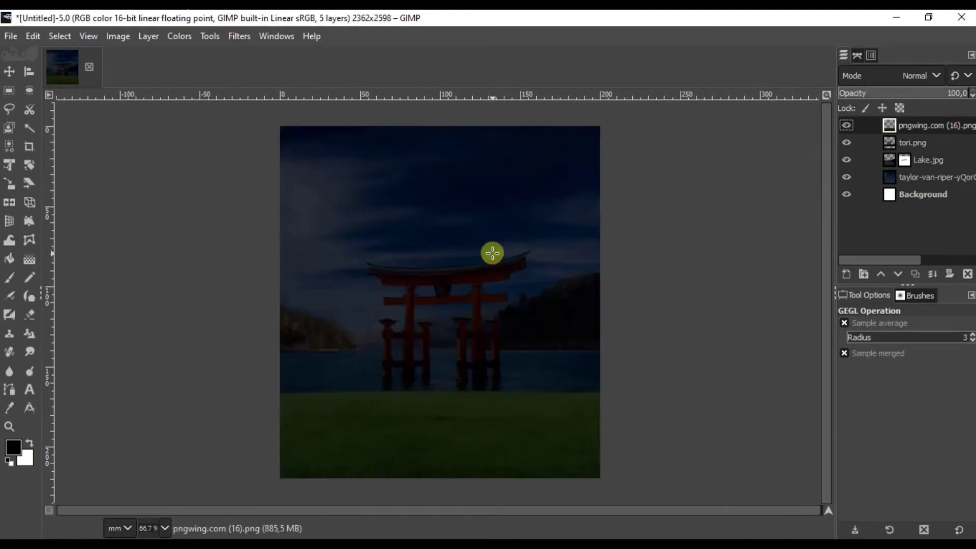
{"action": "left_click", "coordinate": [946, 176]}
{"action": "left_click", "coordinate": [941, 159]}
{"action": "left_click", "coordinate": [845, 274]}
{"action": "key", "text": "Return"}
Step: Set up the airbrush with the fog brush in white, testing and undoing a dab
{"action": "key", "text": "a"}
{"action": "left_click", "coordinate": [851, 367]}
{"action": "left_click_drag", "start_coordinate": [959, 174], "coordinate": [965, 224]}
{"action": "double_click", "coordinate": [899, 244]}
{"action": "key", "text": "1"}
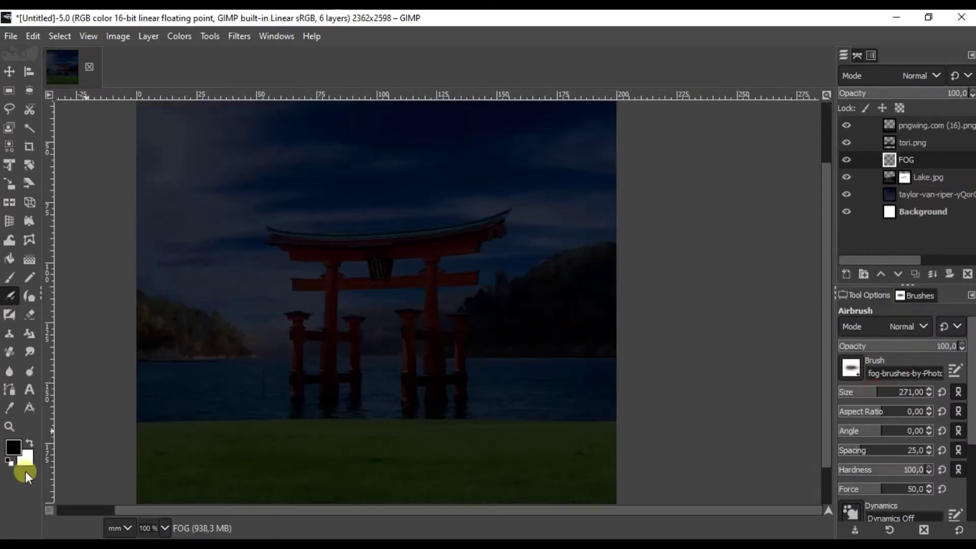
{"action": "left_click", "coordinate": [29, 443]}
{"action": "left_click", "coordinate": [561, 327]}
{"action": "key", "text": "ctrl+z"}
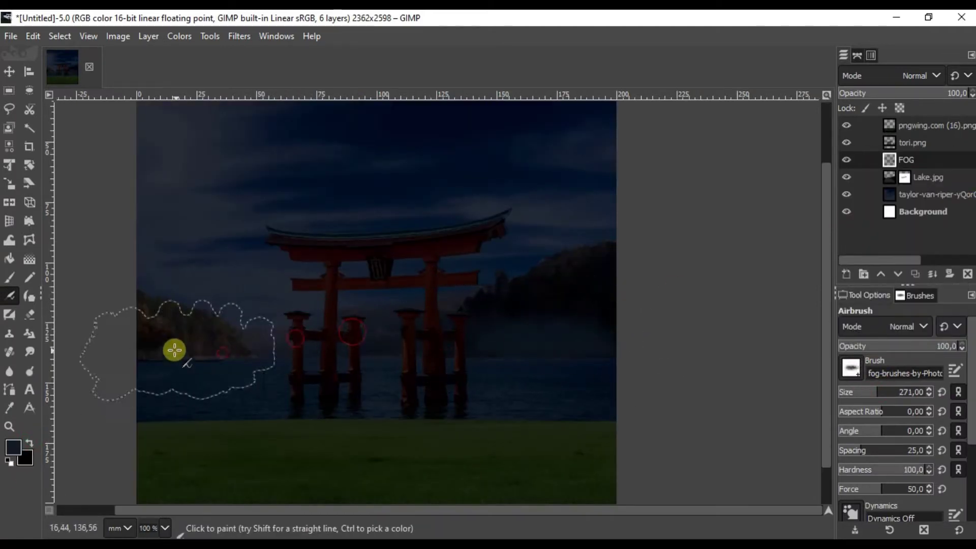
Step: Airbrush light blue fog across the middle of the lake
{"action": "key", "text": "2"}
{"action": "left_click", "coordinate": [14, 448]}
{"action": "left_click", "coordinate": [609, 226]}
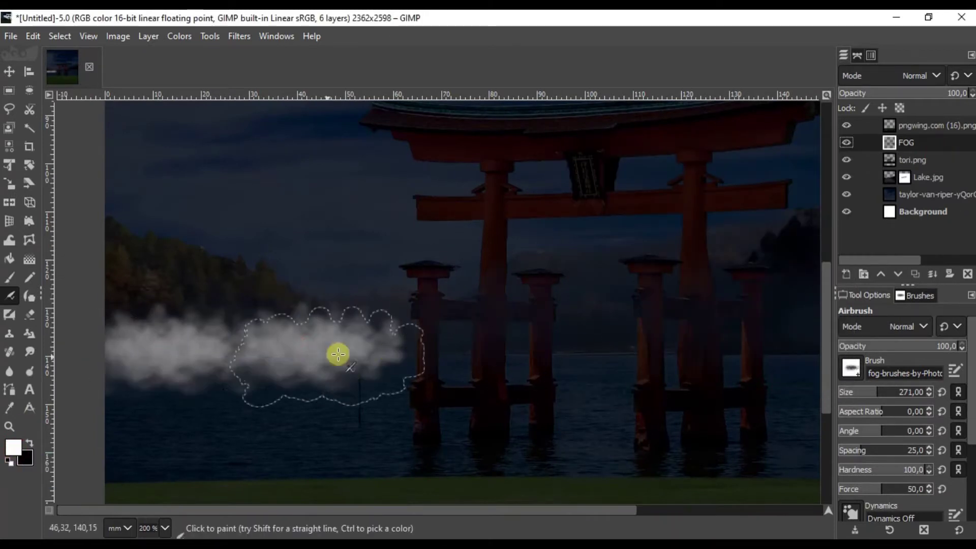
{"action": "left_click_drag", "start_coordinate": [474, 331], "coordinate": [584, 332]}
{"action": "key", "text": "minus"}
{"action": "key", "text": "minus"}
{"action": "key", "text": "minus"}
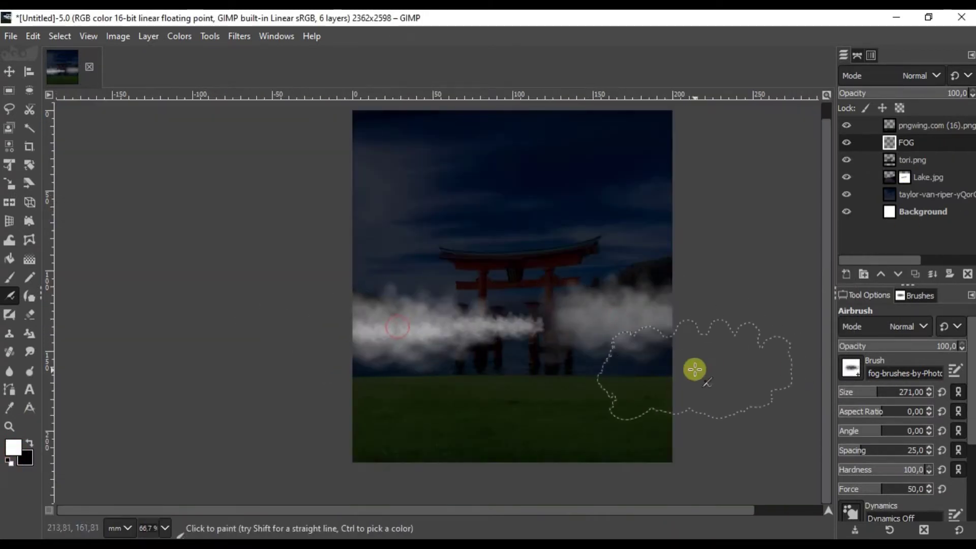
{"action": "key", "text": "1"}
Step: Set FOG opacity to 22, soften it with Gaussian Blur, and raise exposure to 1,512
{"action": "left_click_drag", "start_coordinate": [929, 93], "coordinate": [866, 93]}
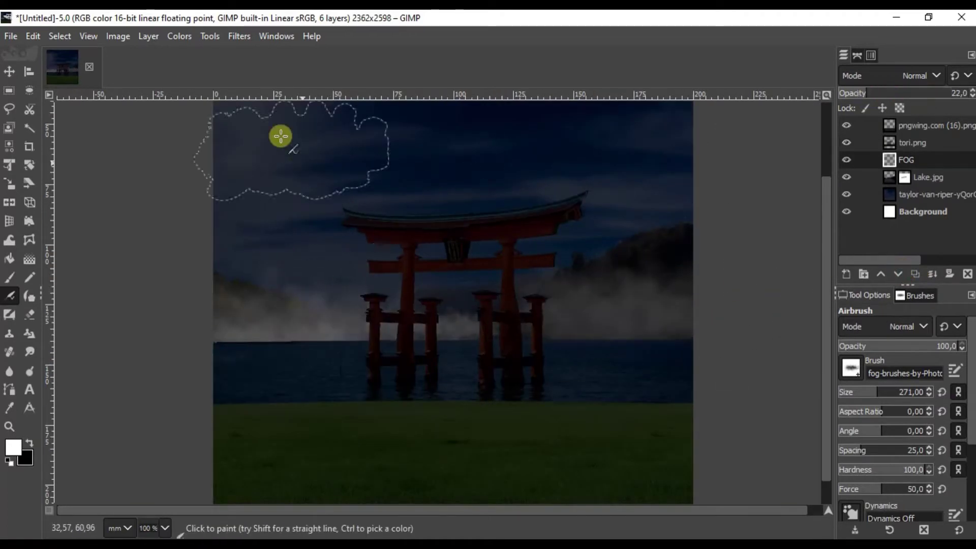
{"action": "left_click", "coordinate": [239, 36]}
{"action": "left_click", "coordinate": [480, 157]}
{"action": "left_click", "coordinate": [715, 375]}
{"action": "left_click", "coordinate": [210, 36]}
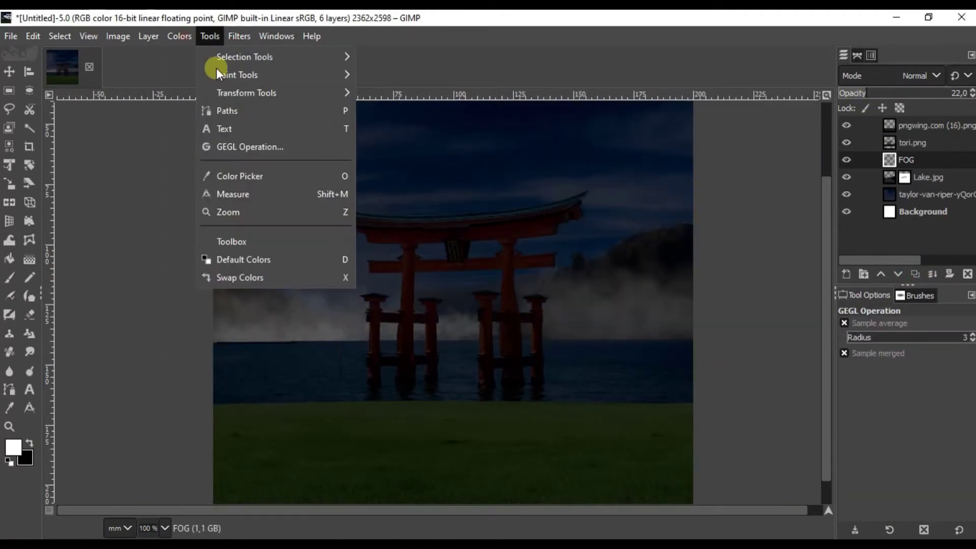
{"action": "left_click", "coordinate": [204, 145]}
{"action": "left_click", "coordinate": [658, 174]}
{"action": "left_click", "coordinate": [714, 291]}
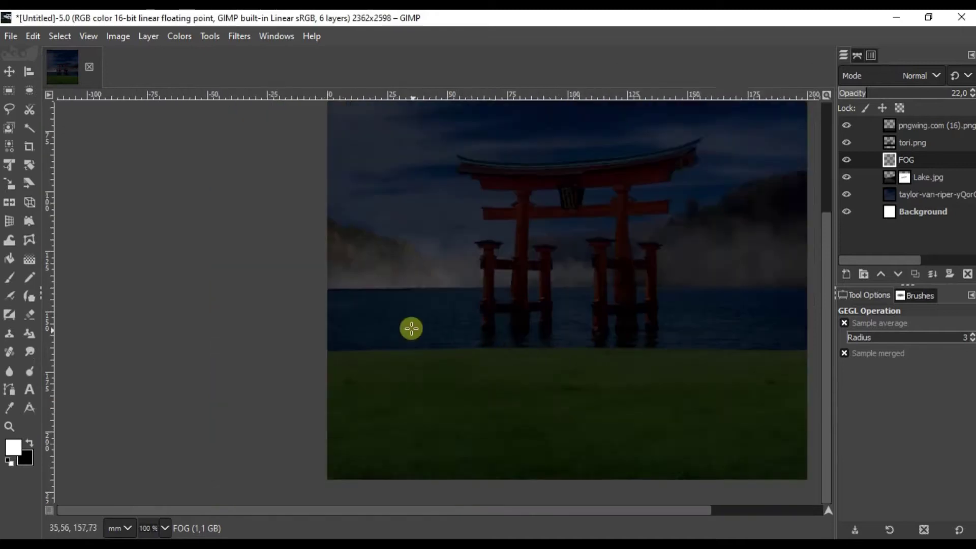
Step: Move FOG above the torii gate and add a layer mask, ready to paint with a brush
{"action": "left_click_drag", "start_coordinate": [910, 159], "coordinate": [929, 142]}
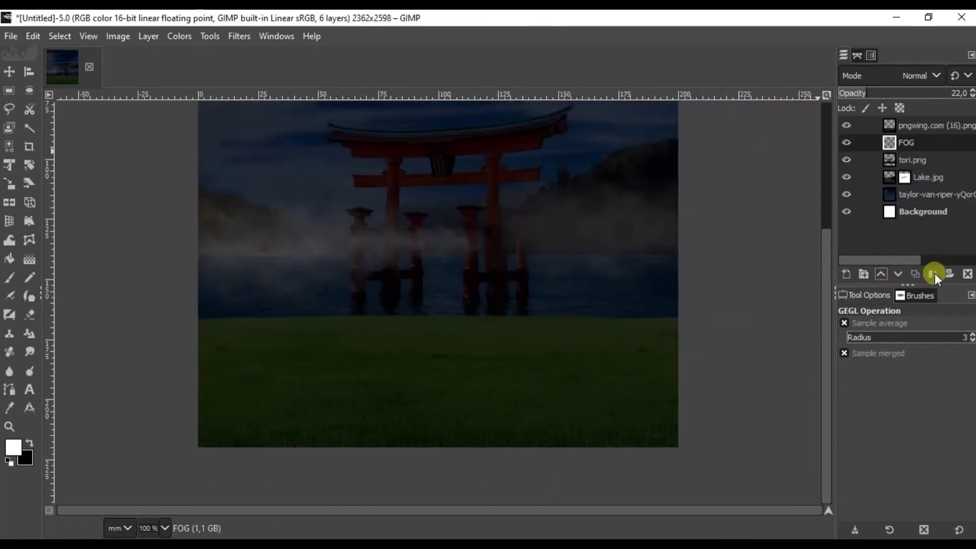
{"action": "left_click", "coordinate": [949, 273]}
{"action": "key", "text": "Return"}
{"action": "left_click", "coordinate": [9, 277]}
{"action": "key", "text": "x"}
{"action": "key", "text": "3"}
Step: Thin the mist around the pillars on the FOG mask and clear the selection
{"action": "scroll", "coordinate": [495, 330], "scroll_direction": "down", "scroll_amount": 2}
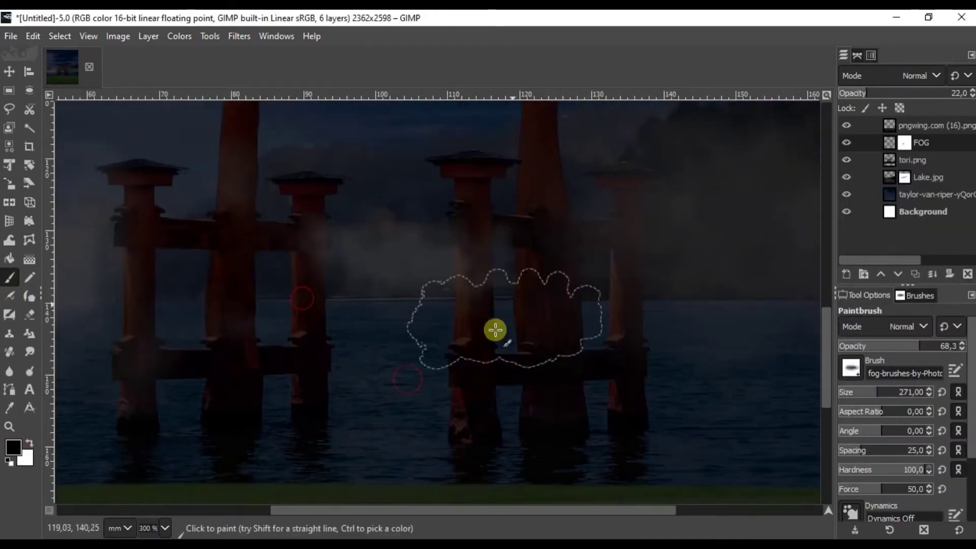
{"action": "scroll", "coordinate": [433, 268], "scroll_direction": "down", "scroll_amount": 1}
{"action": "scroll", "coordinate": [382, 229], "scroll_direction": "down", "scroll_amount": 1}
{"action": "key", "text": "m"}
{"action": "key", "text": "ctrl+shift+a"}
{"action": "key", "text": "shift+ctrl+d"}
{"action": "key", "text": "ctrl+z"}
{"action": "scroll", "coordinate": [277, 257], "scroll_direction": "up", "scroll_amount": 4}
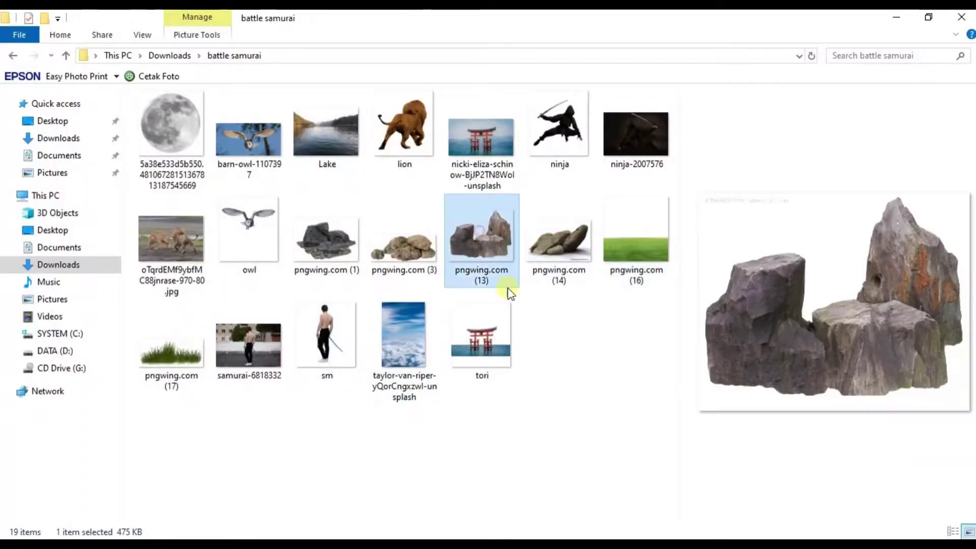
Step: Place the rock image at the grass's lower right and widen its base in perspective
{"action": "left_click_drag", "start_coordinate": [482, 235], "coordinate": [335, 511]}
{"action": "left_click_drag", "start_coordinate": [373, 320], "coordinate": [464, 392]}
{"action": "key", "text": "shift+t"}
{"action": "scroll", "coordinate": [382, 316], "scroll_direction": "up", "scroll_amount": 2}
{"action": "scroll", "coordinate": [475, 277], "scroll_direction": "down", "scroll_amount": 3}
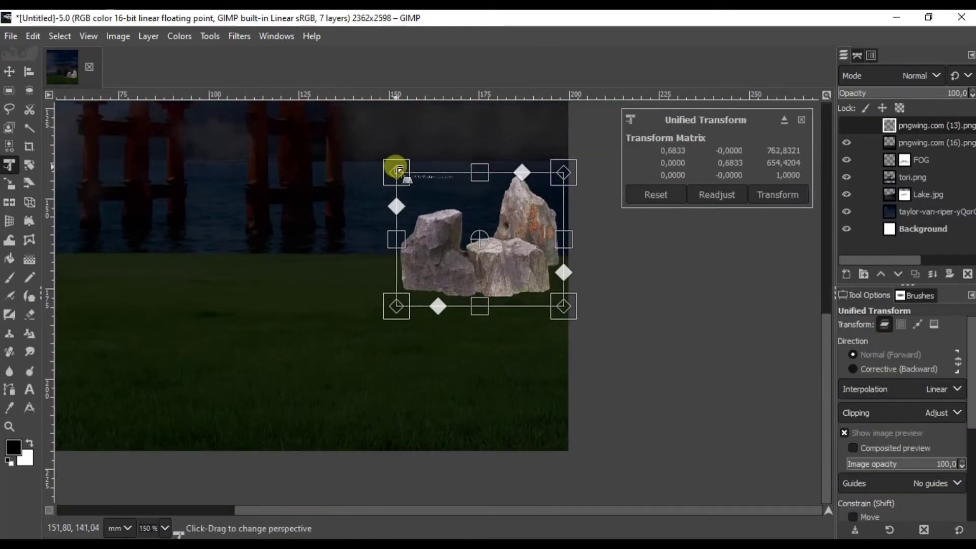
{"action": "left_click_drag", "start_coordinate": [565, 308], "coordinate": [582, 311]}
{"action": "left_click_drag", "start_coordinate": [401, 308], "coordinate": [387, 308]}
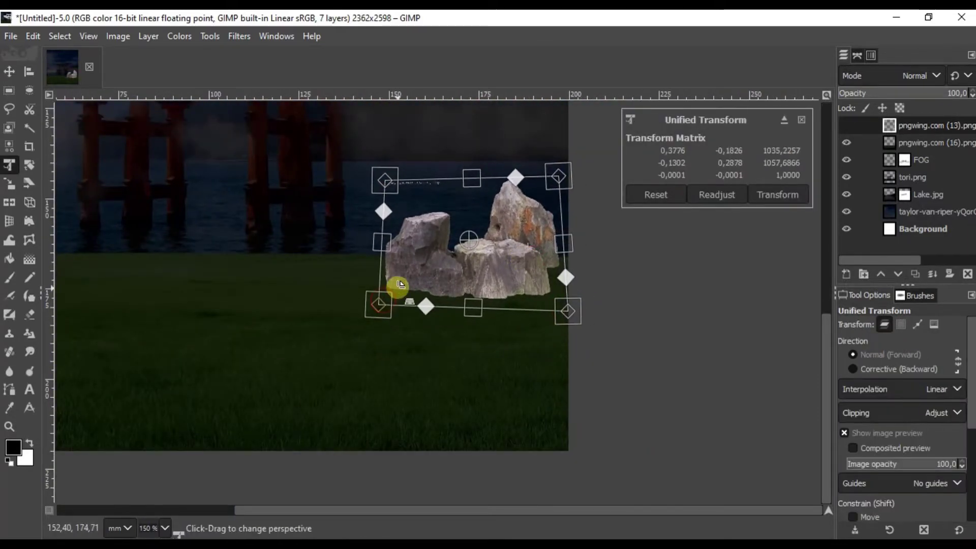
{"action": "left_click", "coordinate": [753, 194]}
Step: Darken the rocks with a lowered Exposure setting
{"action": "left_click", "coordinate": [29, 315]}
{"action": "scroll", "coordinate": [403, 159], "scroll_direction": "up", "scroll_amount": 2}
{"action": "scroll", "coordinate": [392, 184], "scroll_direction": "down", "scroll_amount": 5}
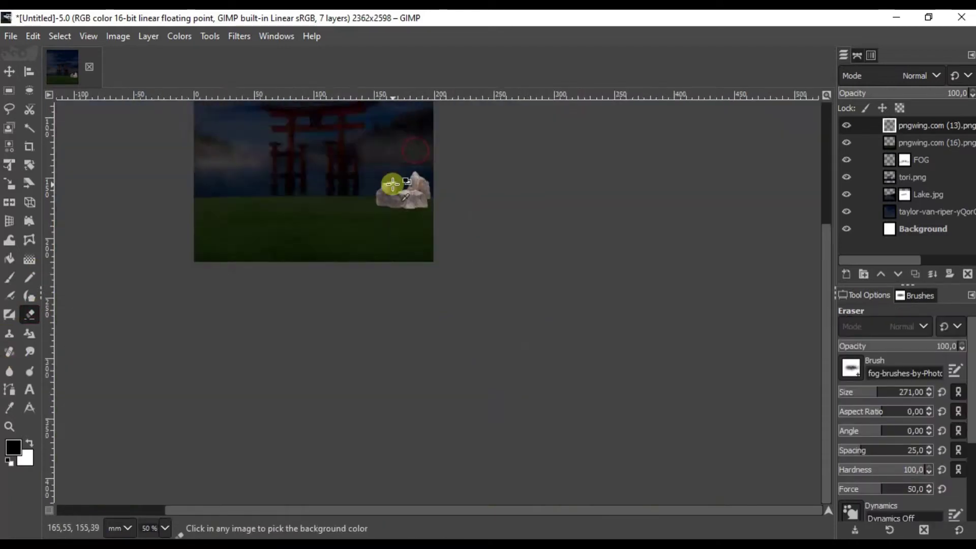
{"action": "scroll", "coordinate": [392, 184], "scroll_direction": "up", "scroll_amount": 3}
{"action": "left_click", "coordinate": [239, 35]}
{"action": "left_click", "coordinate": [203, 122]}
{"action": "left_click", "coordinate": [626, 174]}
{"action": "left_click", "coordinate": [691, 291]}
Step: Apply a Color Temperature adjustment to the rocks
{"action": "left_click", "coordinate": [179, 36]}
{"action": "left_click", "coordinate": [203, 66]}
{"action": "key", "text": "Return"}
{"action": "scroll", "coordinate": [464, 273], "scroll_direction": "down", "scroll_amount": 2}
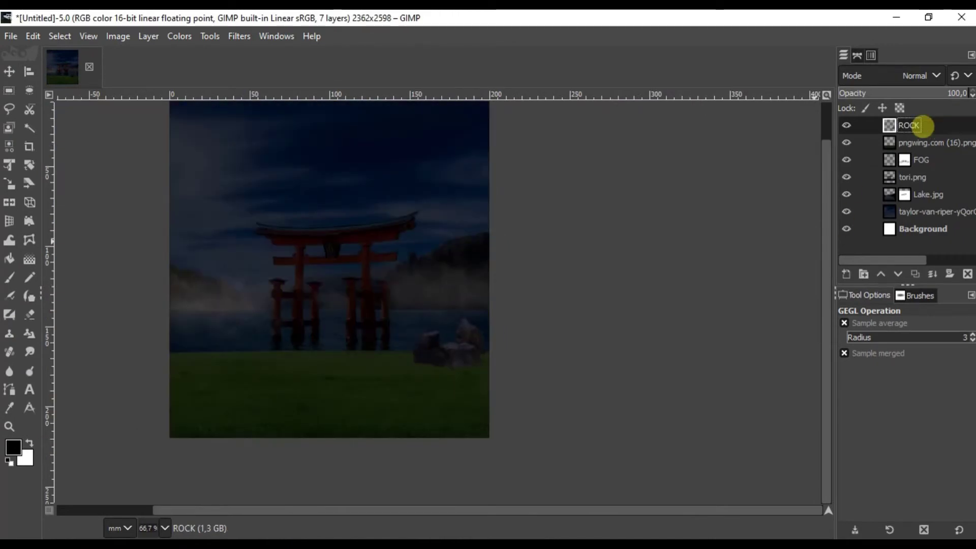
Step: Add a white mask to the ROCK layer and pick the Vegetation 01 paintbrush
{"action": "left_click", "coordinate": [949, 274]}
{"action": "left_click", "coordinate": [872, 394]}
{"action": "key", "text": "p"}
{"action": "left_click", "coordinate": [854, 367]}
{"action": "left_click", "coordinate": [864, 204]}
Step: Paint the ROCK mask so the rocks' base blends into the grass
{"action": "scroll", "coordinate": [442, 355], "scroll_direction": "up", "scroll_amount": 7}
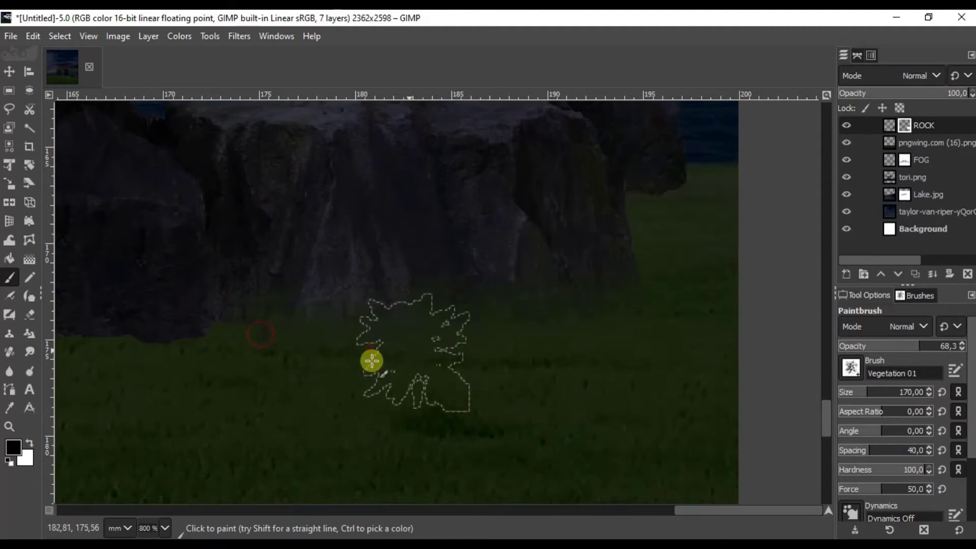
{"action": "scroll", "coordinate": [486, 353], "scroll_direction": "left", "scroll_amount": 5}
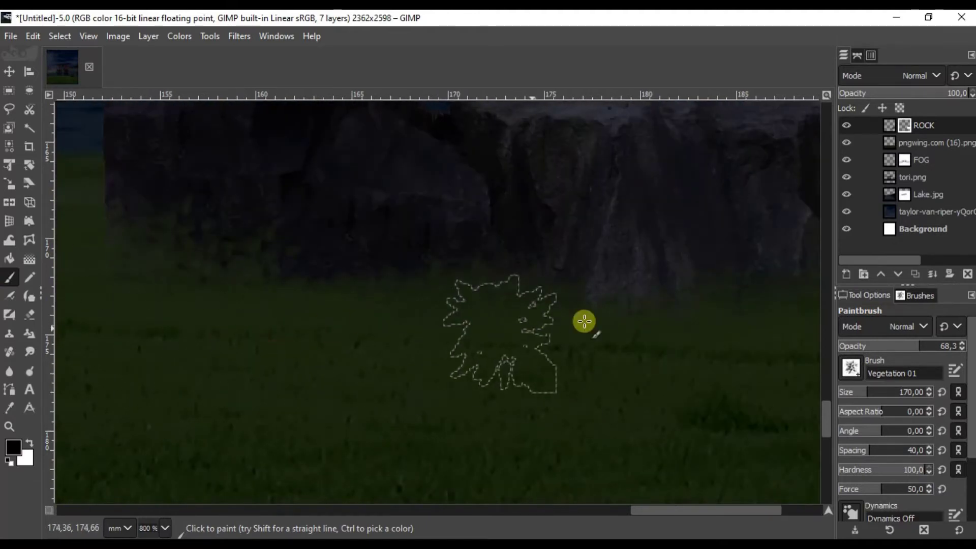
{"action": "scroll", "coordinate": [484, 394], "scroll_direction": "up", "scroll_amount": 1}
{"action": "scroll", "coordinate": [504, 221], "scroll_direction": "up", "scroll_amount": 1}
{"action": "scroll", "coordinate": [504, 220], "scroll_direction": "up", "scroll_amount": 1}
{"action": "scroll", "coordinate": [475, 170], "scroll_direction": "up", "scroll_amount": 1}
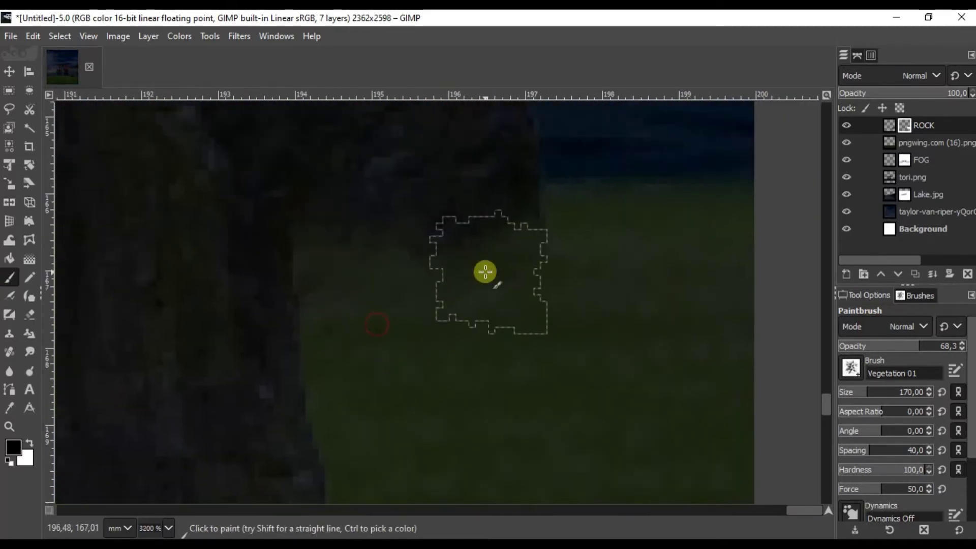
{"action": "scroll", "coordinate": [406, 316], "scroll_direction": "down", "scroll_amount": 6}
{"action": "scroll", "coordinate": [366, 350], "scroll_direction": "down", "scroll_amount": 6}
{"action": "key", "text": "m"}
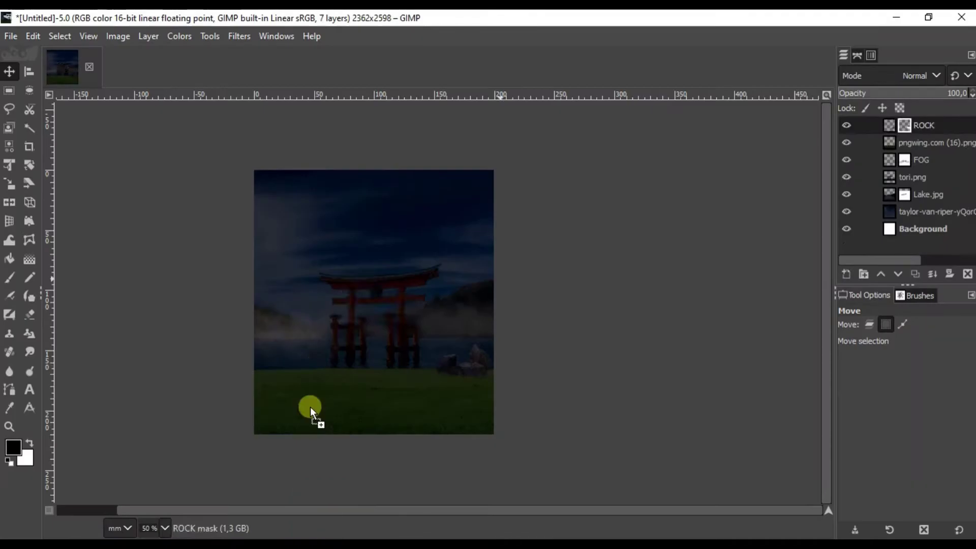
Step: Bring in the second rock image and perspective-transform it into the lower left
{"action": "mouse_move", "coordinate": [310, 406]}
{"action": "left_mouse_down"}
{"action": "mouse_move", "coordinate": [371, 320]}
{"action": "mouse_move", "coordinate": [297, 377]}
{"action": "left_mouse_up"}
{"action": "scroll", "coordinate": [356, 330], "scroll_direction": "up", "scroll_amount": 1}
{"action": "key", "text": "shift+t"}
{"action": "left_click_drag", "start_coordinate": [362, 406], "coordinate": [376, 393]}
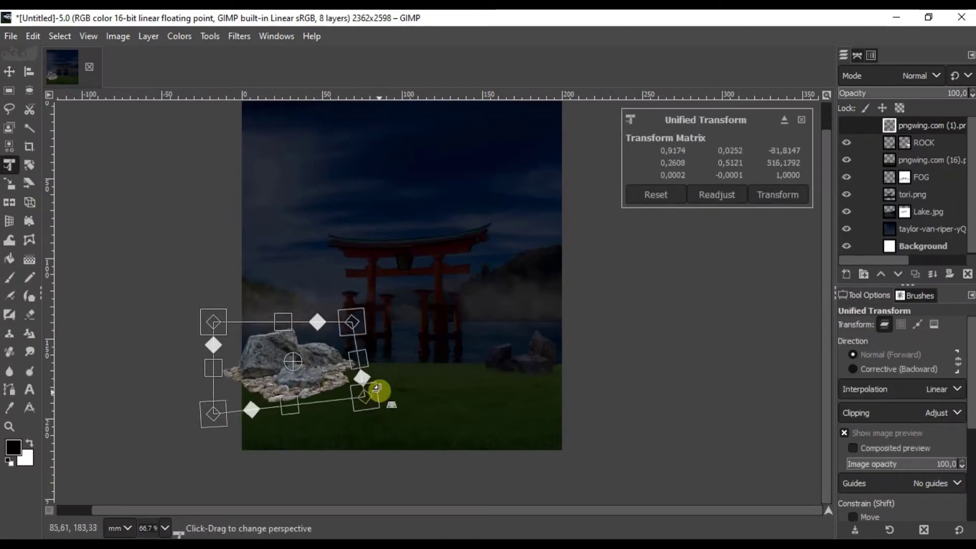
{"action": "scroll", "coordinate": [351, 311], "scroll_direction": "up", "scroll_amount": 1}
{"action": "key", "text": "Return"}
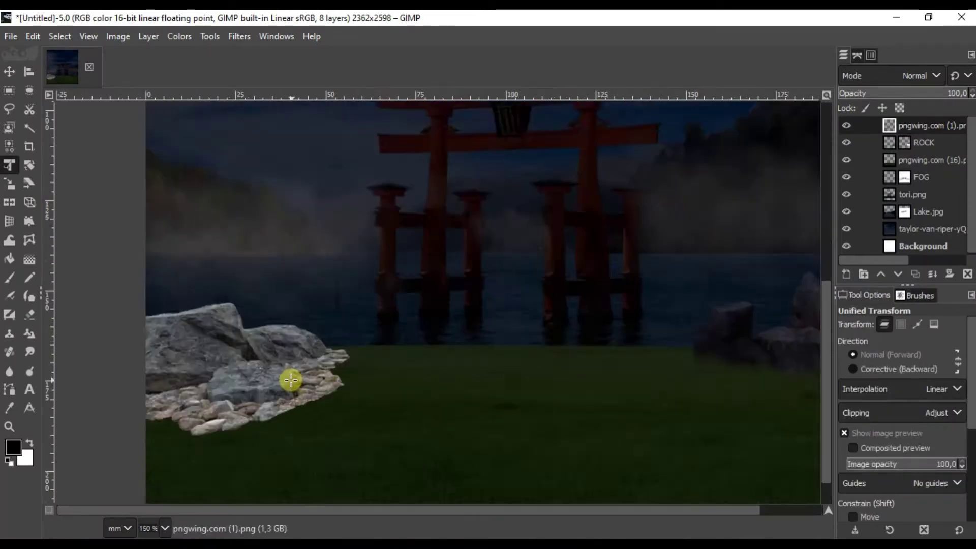
Step: Apply another Unified Transform to shift the rock pile slightly into place
{"action": "scroll", "coordinate": [252, 402], "scroll_direction": "up", "scroll_amount": 1}
{"action": "key", "text": "m"}
{"action": "key", "text": "shift+t"}
{"action": "left_click", "coordinate": [290, 406]}
{"action": "left_click_drag", "start_coordinate": [216, 364], "coordinate": [227, 360]}
{"action": "key", "text": "Return"}
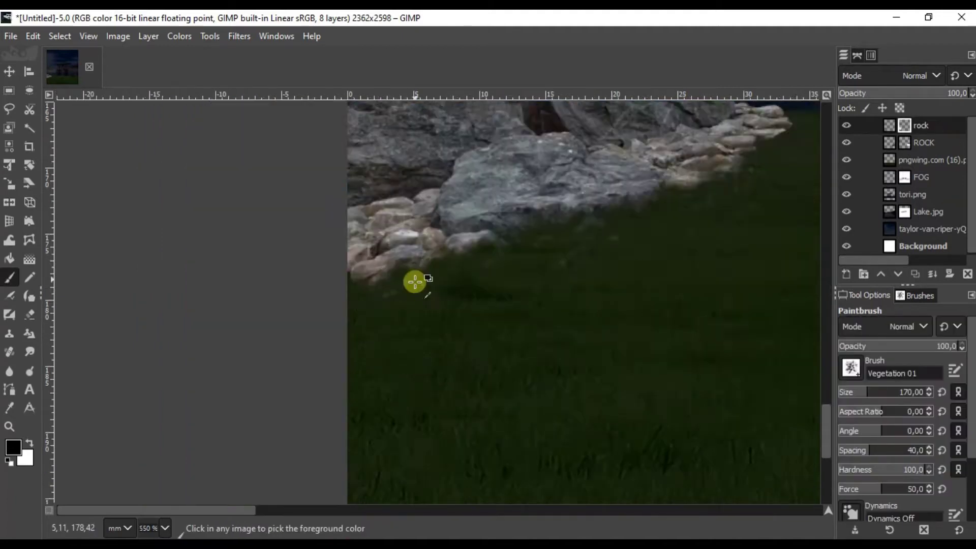
Step: Paint grass over the rock pile's lower edge on its mask
{"action": "scroll", "coordinate": [415, 279], "scroll_direction": "up", "scroll_amount": 1}
{"action": "scroll", "coordinate": [396, 279], "scroll_direction": "up", "scroll_amount": 1}
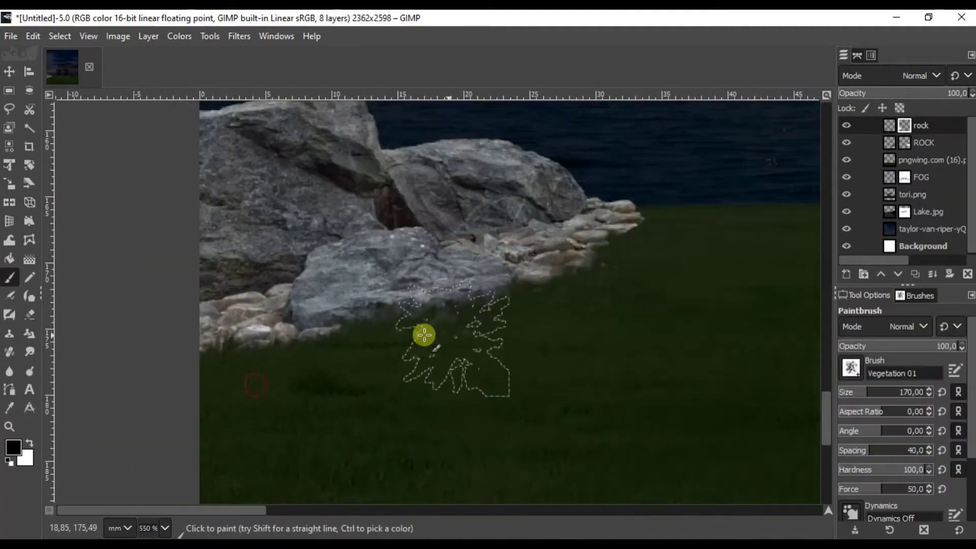
{"action": "left_click_drag", "start_coordinate": [359, 342], "coordinate": [283, 359]}
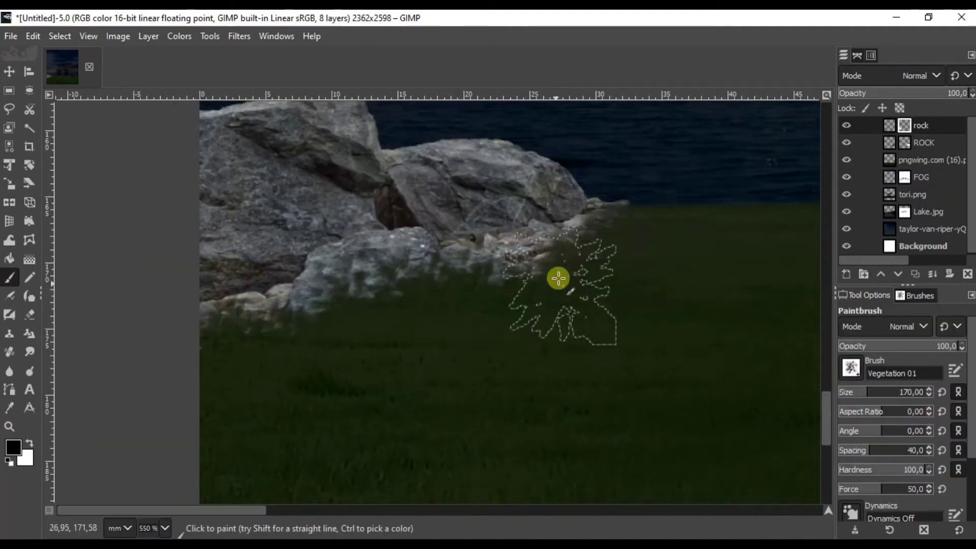
{"action": "scroll", "coordinate": [558, 278], "scroll_direction": "down", "scroll_amount": 2}
{"action": "scroll", "coordinate": [429, 330], "scroll_direction": "up", "scroll_amount": 2}
{"action": "scroll", "coordinate": [517, 309], "scroll_direction": "up", "scroll_amount": 2}
{"action": "scroll", "coordinate": [224, 410], "scroll_direction": "up", "scroll_amount": 2}
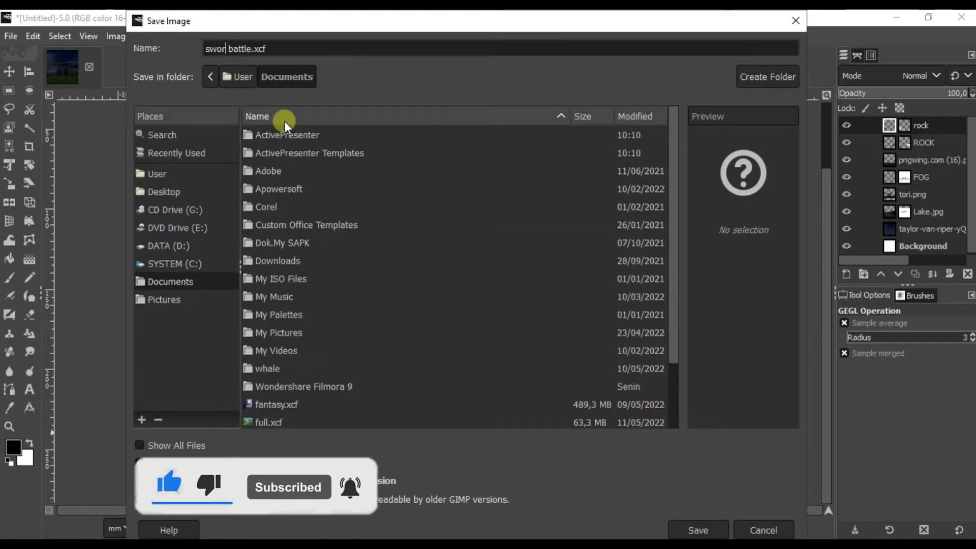
Step: Save as 'swordman ninja battle.xcf', renaming the photo layer sky and the grass layer rumput
{"action": "type", "text": "dman ninja"}
{"action": "key", "text": "Return"}
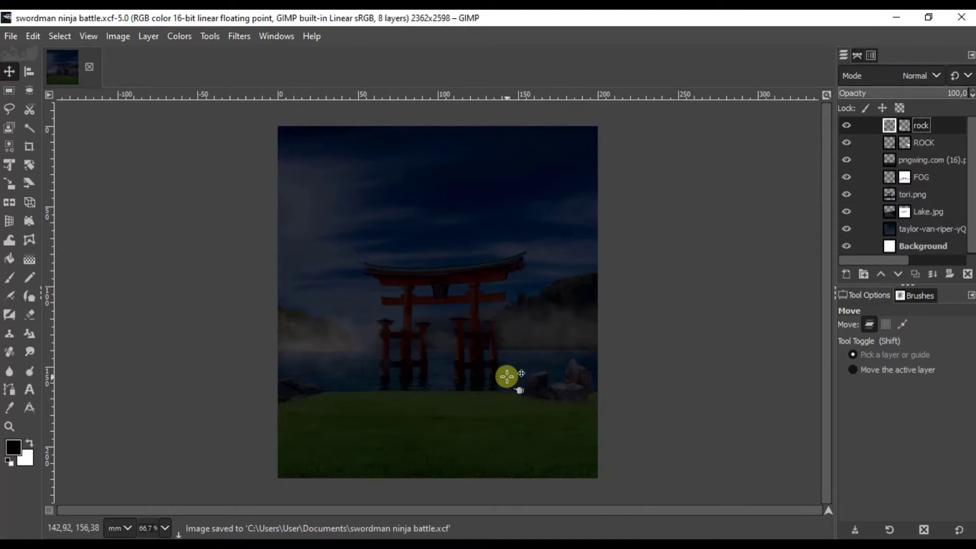
{"action": "double_click", "coordinate": [927, 229]}
{"action": "type", "text": "sky"}
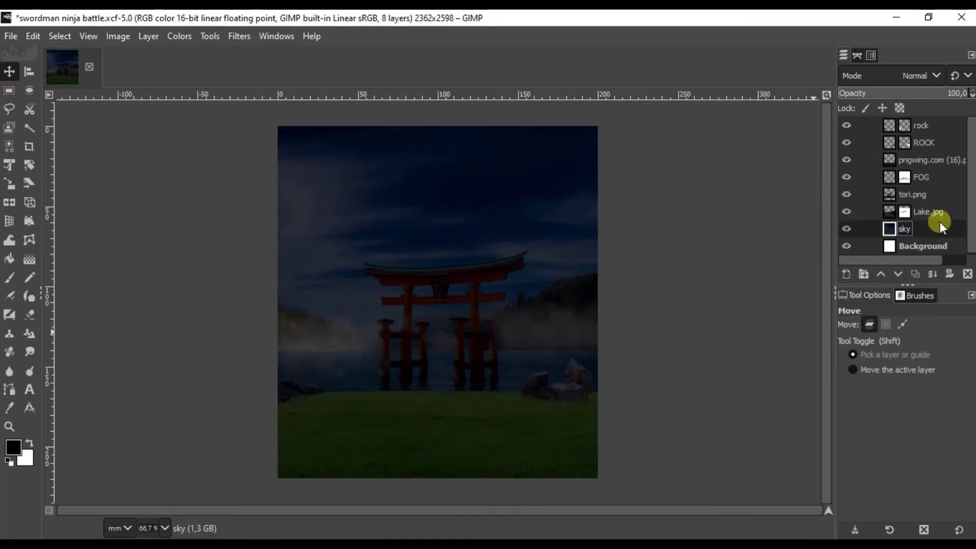
{"action": "type", "text": "rumput"}
Step: Bring in the moon image, shrinking it and placing it in the upper-right sky
{"action": "key", "text": "Return"}
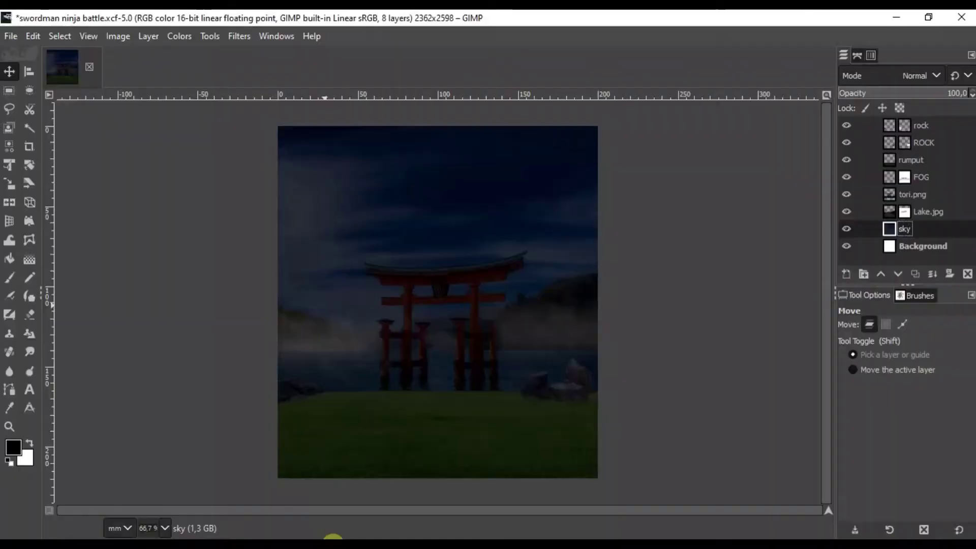
{"action": "mouse_move", "coordinate": [128, 133]}
{"action": "left_mouse_down"}
{"action": "mouse_move", "coordinate": [516, 185]}
{"action": "mouse_move", "coordinate": [451, 163]}
{"action": "left_mouse_up"}
{"action": "key", "text": "shift+t"}
{"action": "left_click_drag", "start_coordinate": [508, 218], "coordinate": [527, 192]}
{"action": "left_click", "coordinate": [780, 192]}
{"action": "key", "text": "shift+f"}
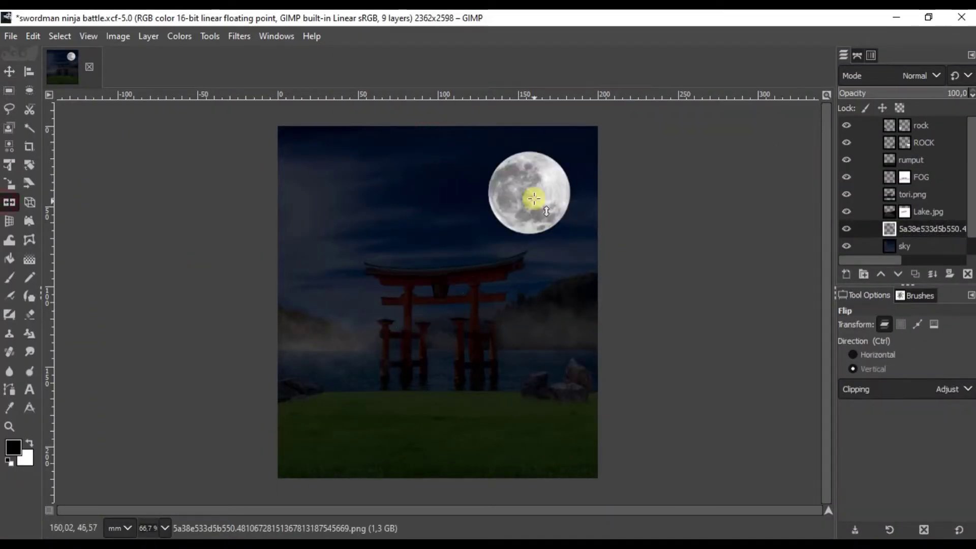
{"action": "key", "text": "1"}
Step: Rename the layer moon and create a new empty layer named cloud
{"action": "double_click", "coordinate": [932, 230]}
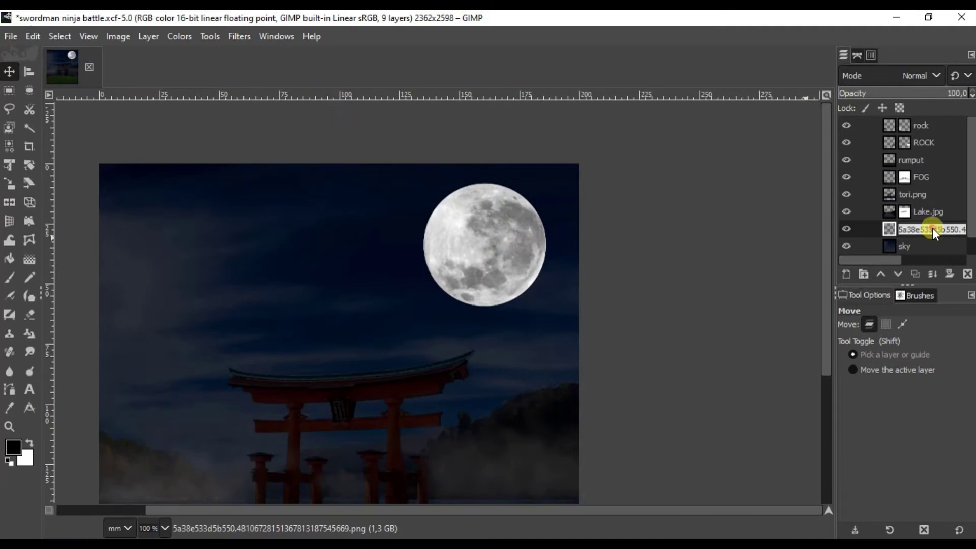
{"action": "type", "text": "moon"}
{"action": "key", "text": "shift+ctrl+n"}
{"action": "type", "text": "cloud"}
{"action": "key", "text": "Return"}
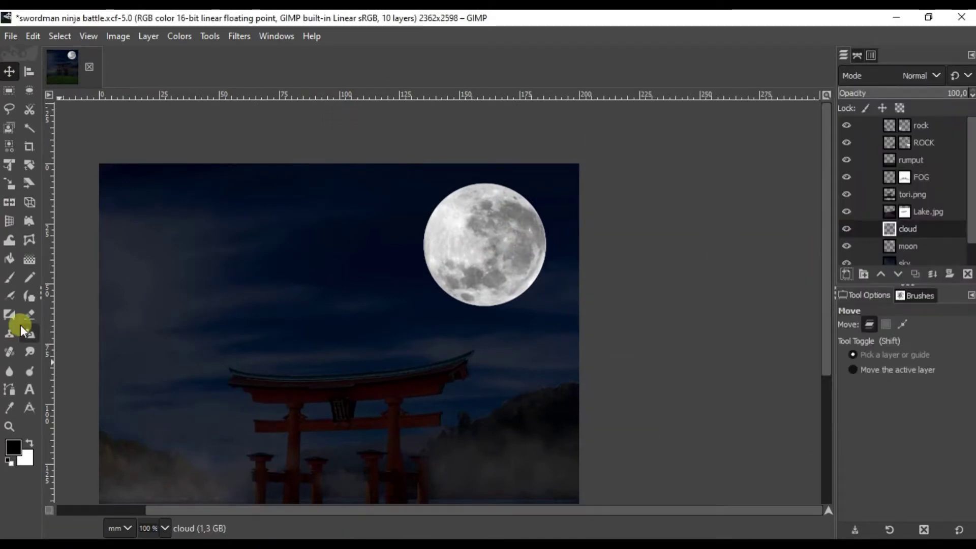
Step: Airbrush clouds with the Clouds brush beside the moon and along the top of the sky
{"action": "left_click", "coordinate": [10, 295]}
{"action": "left_click", "coordinate": [851, 367]}
{"action": "left_click", "coordinate": [850, 245]}
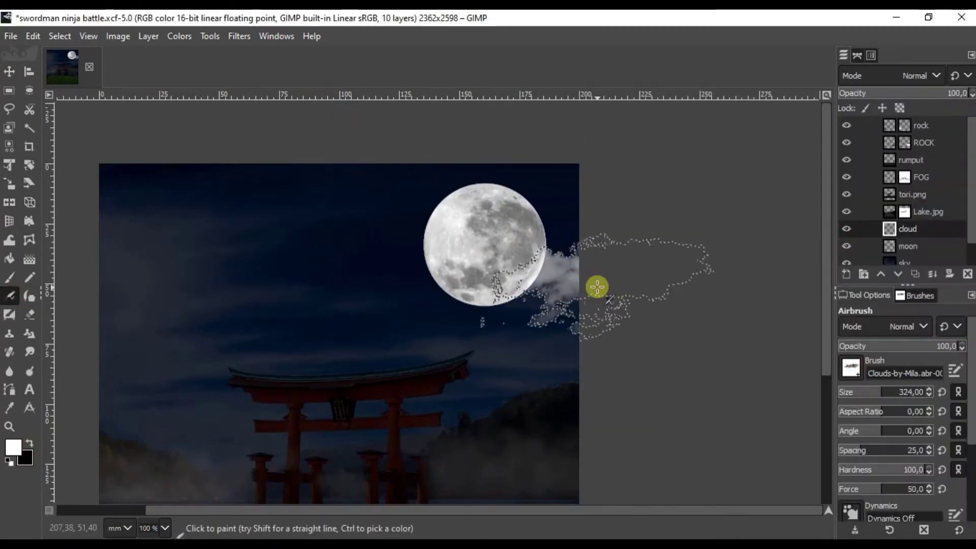
{"action": "left_click", "coordinate": [575, 275]}
{"action": "scroll", "coordinate": [392, 271], "scroll_direction": "up", "scroll_amount": 2}
{"action": "left_click_drag", "start_coordinate": [392, 270], "coordinate": [442, 228]}
{"action": "scroll", "coordinate": [442, 228], "scroll_direction": "down", "scroll_amount": 3}
{"action": "mouse_move", "coordinate": [355, 229]}
{"action": "left_mouse_down"}
{"action": "mouse_move", "coordinate": [418, 196]}
{"action": "mouse_move", "coordinate": [503, 195]}
{"action": "left_mouse_up"}
Step: Paint a cloud at the sky's left edge
{"action": "scroll", "coordinate": [450, 322], "scroll_direction": "down", "scroll_amount": 3}
{"action": "scroll", "coordinate": [450, 323], "scroll_direction": "up", "scroll_amount": 1}
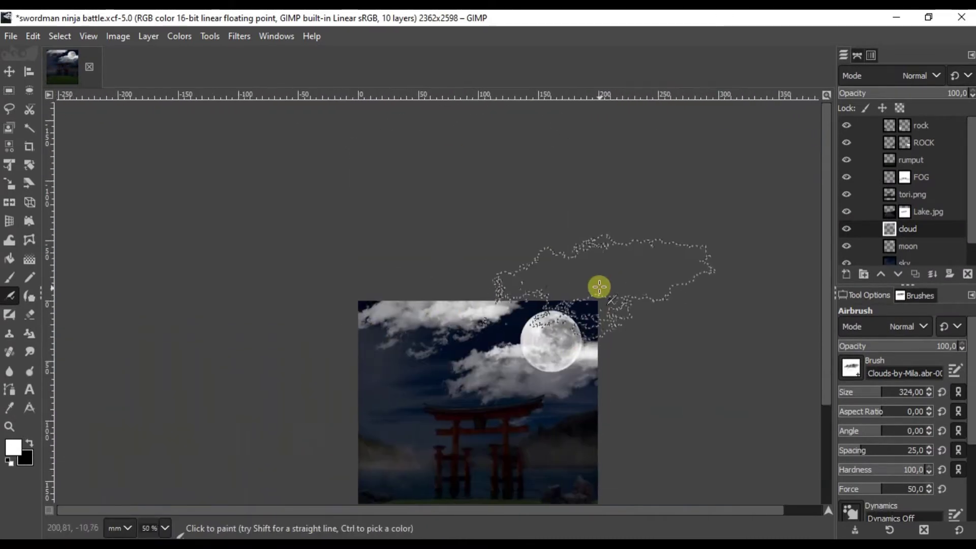
{"action": "scroll", "coordinate": [599, 285], "scroll_direction": "up", "scroll_amount": 2}
{"action": "scroll", "coordinate": [293, 299], "scroll_direction": "down", "scroll_amount": 2}
{"action": "left_click_drag", "start_coordinate": [224, 377], "coordinate": [161, 391]}
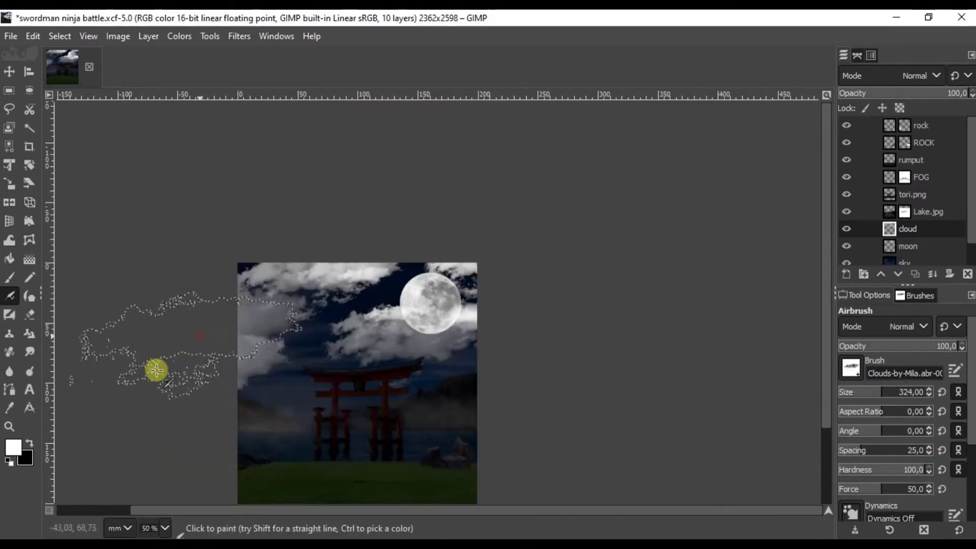
{"action": "scroll", "coordinate": [366, 305], "scroll_direction": "up", "scroll_amount": 3}
Step: Enlarge the brush to 466, paint a cloud across the moon's lower part, and set opacity 77.5
{"action": "left_click", "coordinate": [852, 368]}
{"action": "left_click", "coordinate": [879, 326]}
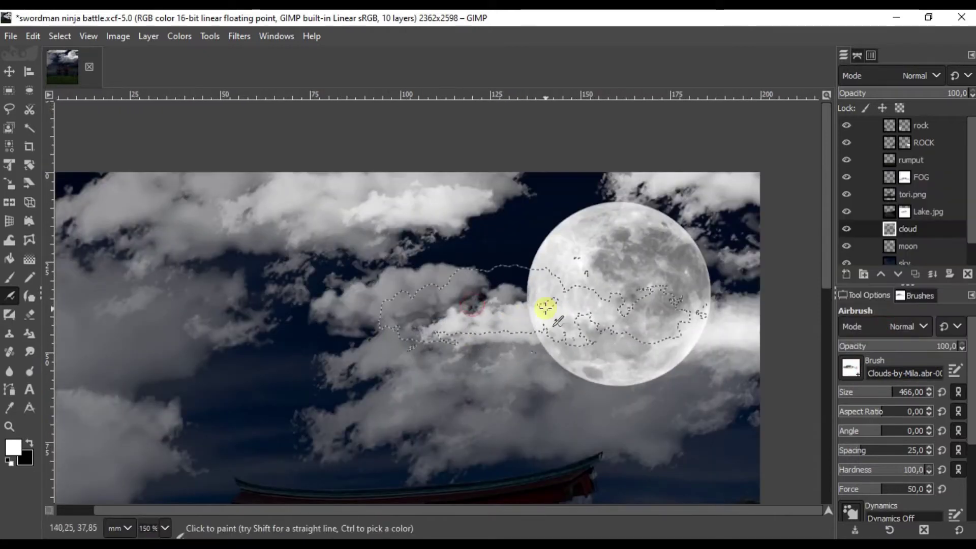
{"action": "left_click_drag", "start_coordinate": [546, 307], "coordinate": [617, 375]}
{"action": "scroll", "coordinate": [515, 355], "scroll_direction": "down", "scroll_amount": 3}
{"action": "left_click", "coordinate": [939, 93]}
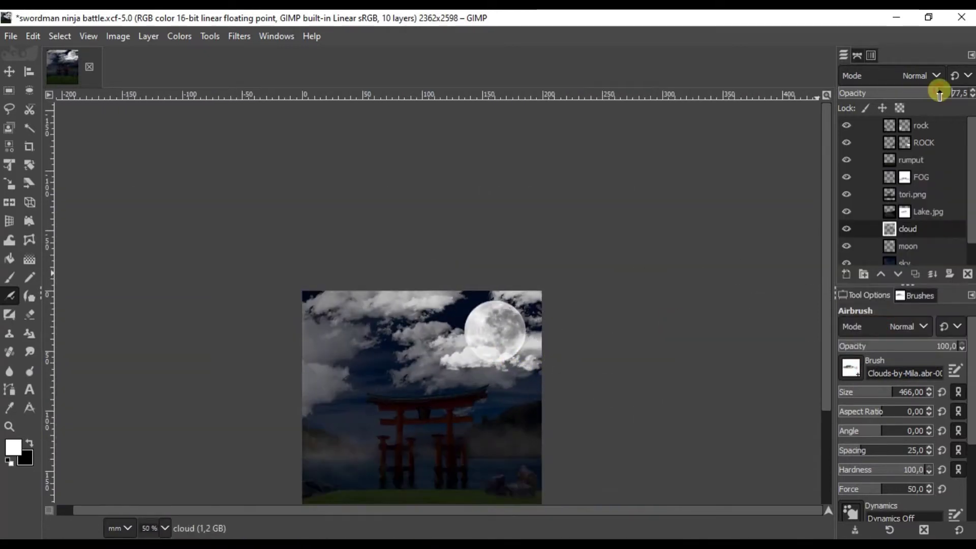
{"action": "scroll", "coordinate": [356, 254], "scroll_direction": "up", "scroll_amount": 2}
Step: Add a white layer mask to the moon layer and set black as the foreground colour
{"action": "key", "text": "m"}
{"action": "right_click", "coordinate": [910, 246]}
{"action": "left_click", "coordinate": [887, 399]}
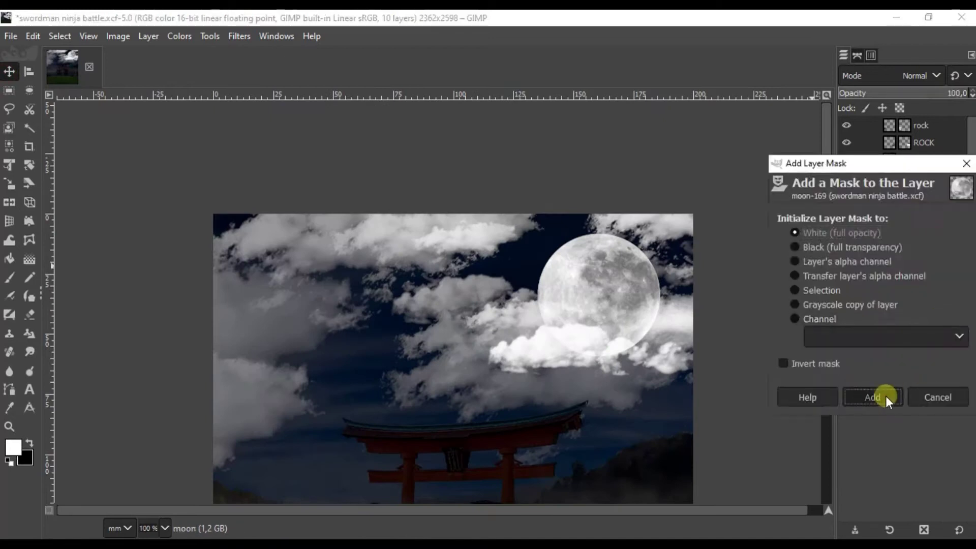
{"action": "key", "text": "a"}
{"action": "left_click", "coordinate": [29, 443]}
{"action": "scroll", "coordinate": [635, 362], "scroll_direction": "up", "scroll_amount": 1}
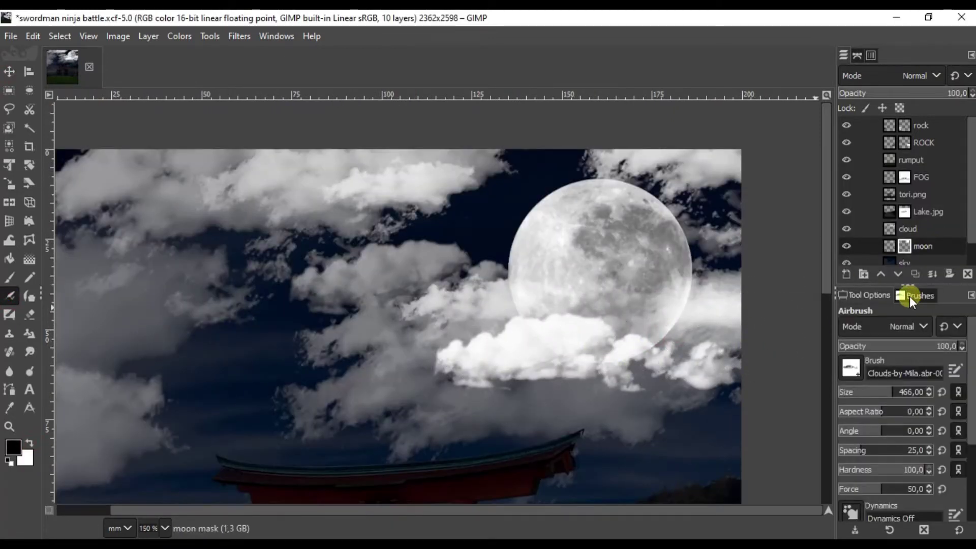
Step: Duplicate the moon layer and crop the original larger with Allow growing enabled
{"action": "right_click", "coordinate": [905, 246]}
{"action": "left_click", "coordinate": [818, 178]}
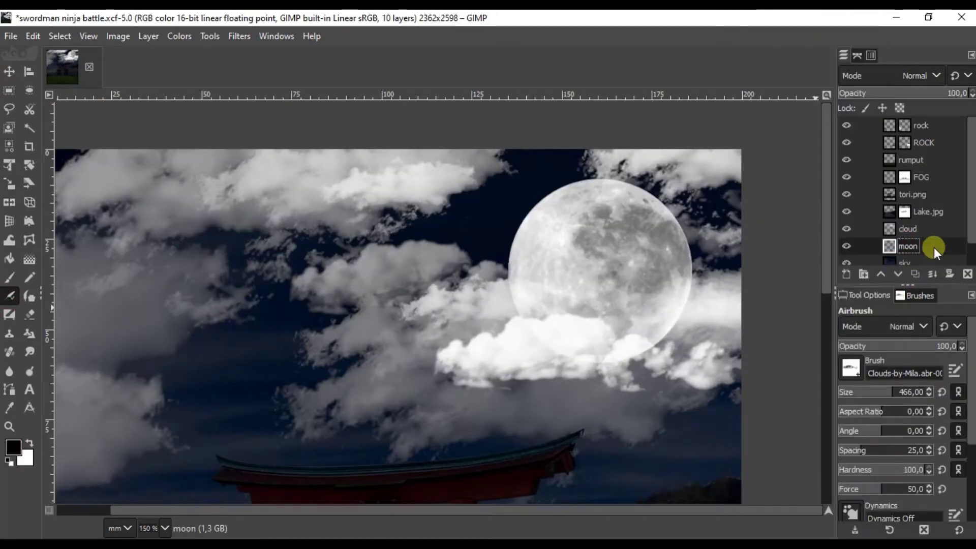
{"action": "left_click", "coordinate": [931, 235]}
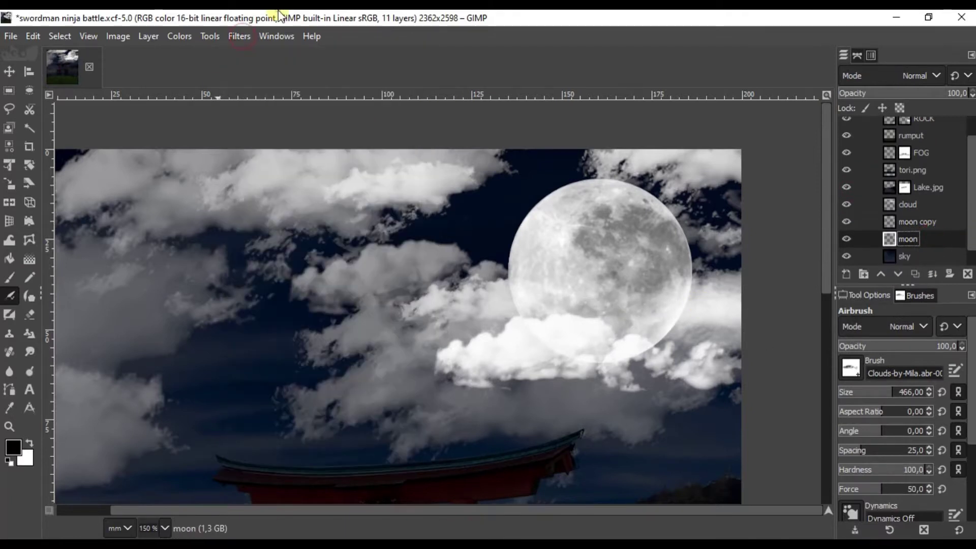
{"action": "key", "text": "shift+c"}
{"action": "key", "text": "1"}
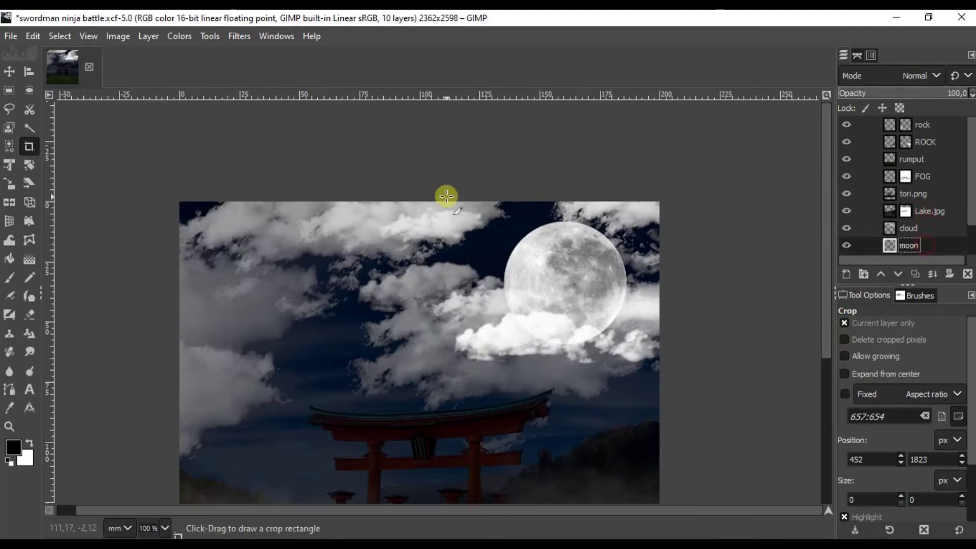
{"action": "left_click", "coordinate": [446, 196]}
{"action": "left_click", "coordinate": [843, 356]}
{"action": "mouse_move", "coordinate": [627, 299]}
{"action": "left_mouse_down"}
{"action": "mouse_move", "coordinate": [693, 360]}
{"action": "mouse_move", "coordinate": [681, 394]}
{"action": "left_mouse_up"}
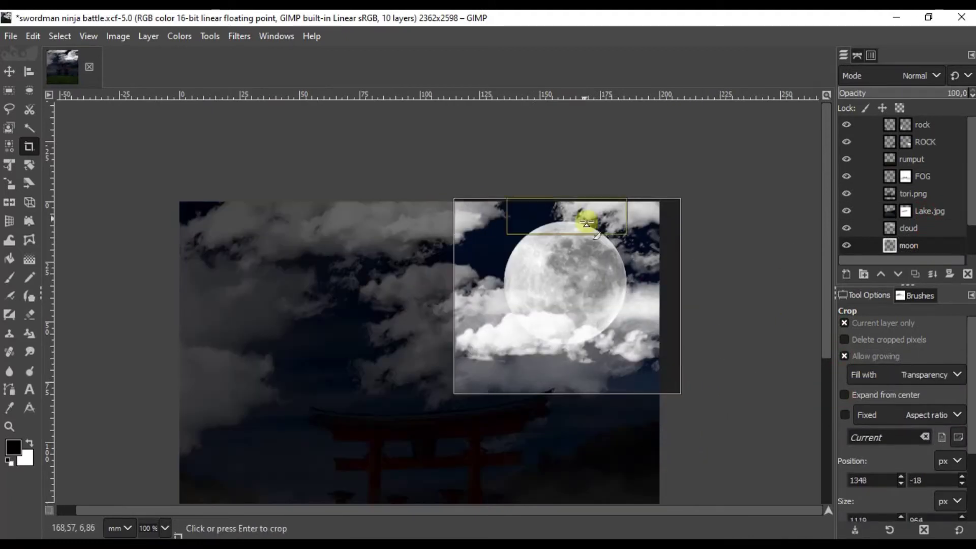
{"action": "key", "text": "Return"}
Step: Create two Gaussian-blurred duplicates of the moon layer
{"action": "key", "text": "m"}
{"action": "right_click", "coordinate": [909, 245]}
{"action": "left_click", "coordinate": [836, 175]}
{"action": "key", "text": "shift+ctrl+f"}
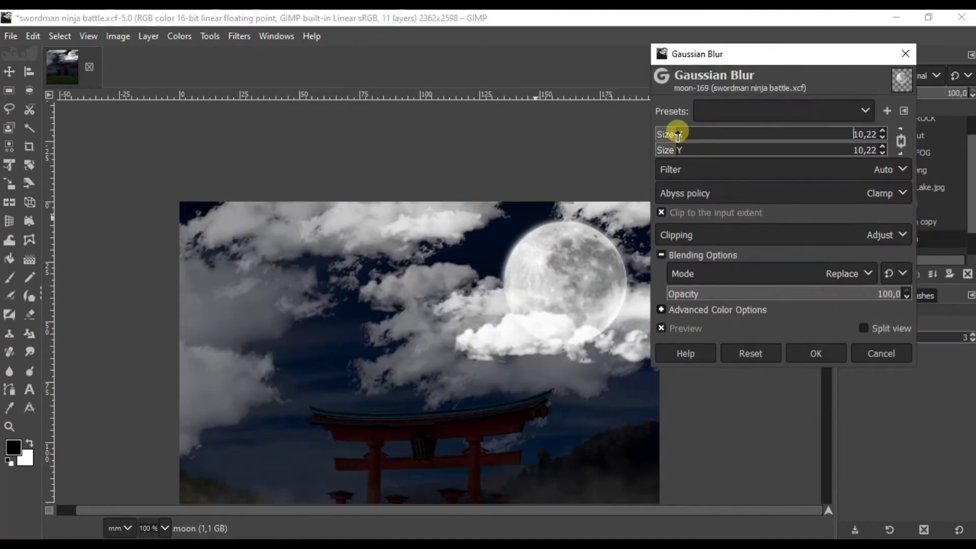
{"action": "key", "text": "Return"}
{"action": "right_click", "coordinate": [915, 221]}
{"action": "left_click", "coordinate": [838, 174]}
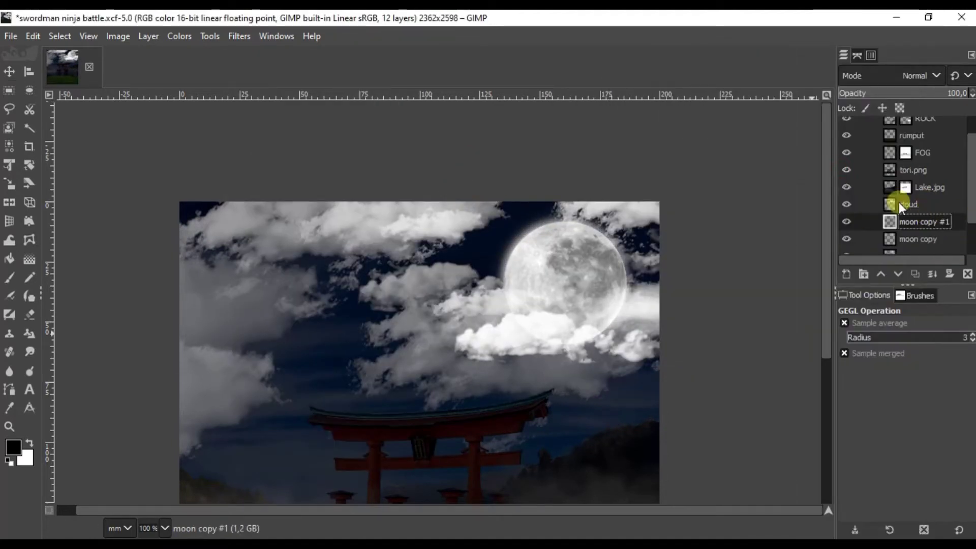
{"action": "key", "text": "shift+ctrl+f"}
{"action": "key", "text": "Return"}
Step: Blend the top blurred moon copy in Screen mode with lowered opacity, after trying Dodge
{"action": "left_click", "coordinate": [920, 75]}
{"action": "left_click", "coordinate": [916, 147]}
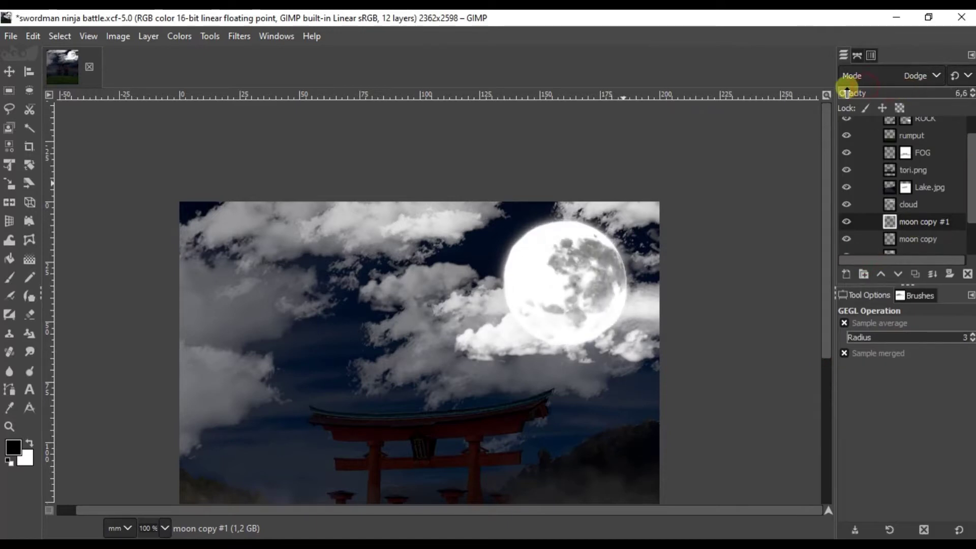
{"action": "left_click_drag", "start_coordinate": [846, 93], "coordinate": [839, 94]}
{"action": "left_click", "coordinate": [920, 75]}
{"action": "left_click", "coordinate": [884, 242]}
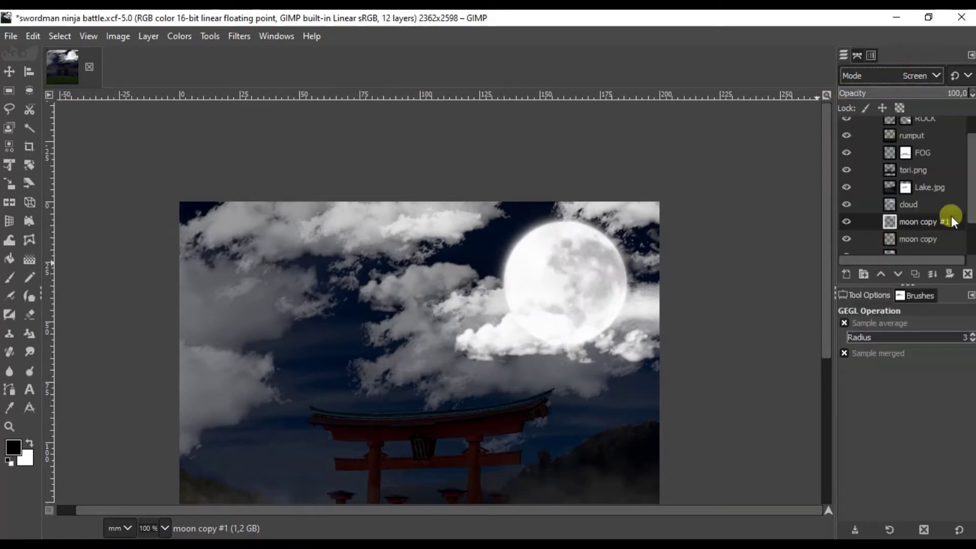
{"action": "scroll", "coordinate": [583, 276], "scroll_direction": "right", "scroll_amount": 1}
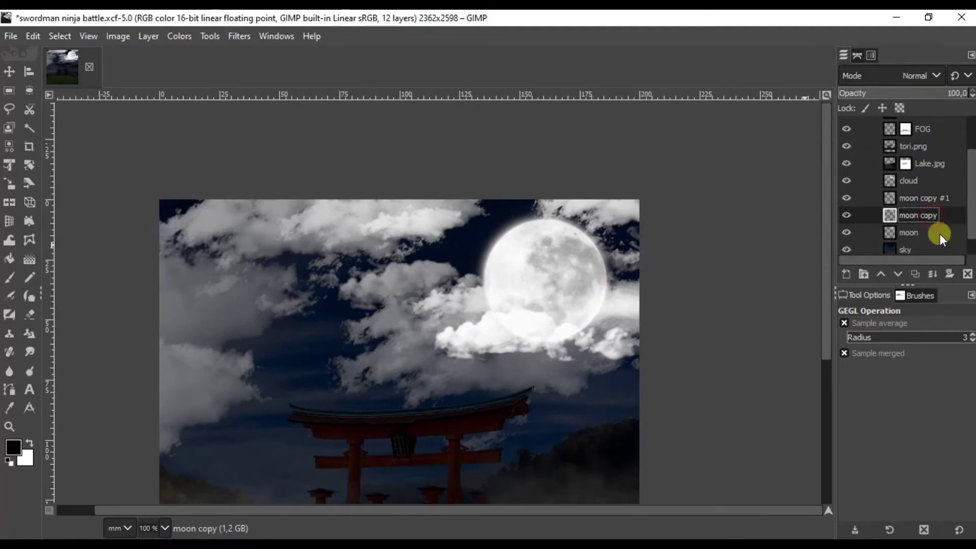
Step: Group the moon layers and give the group a white layer mask
{"action": "left_click_drag", "start_coordinate": [939, 199], "coordinate": [935, 201]}
{"action": "right_click", "coordinate": [921, 173]}
{"action": "left_click", "coordinate": [838, 336]}
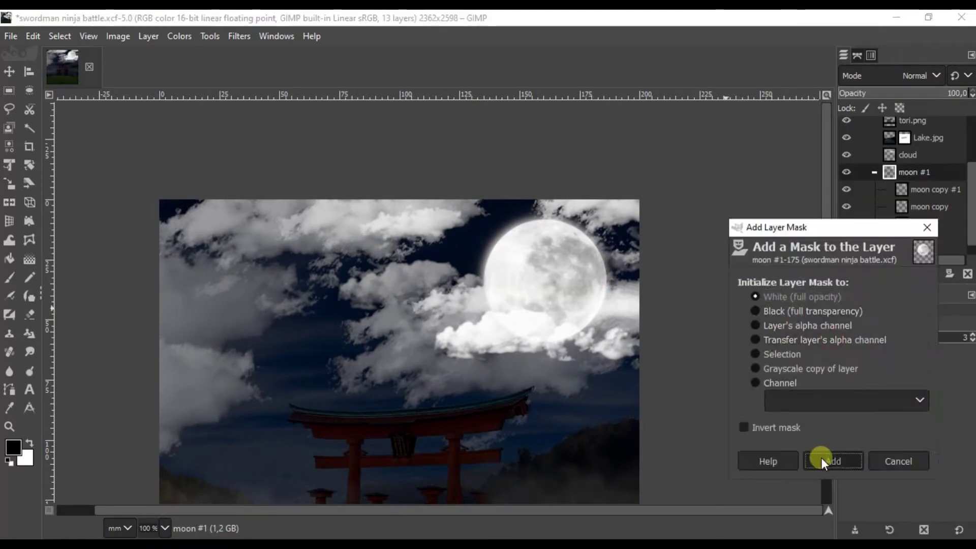
{"action": "left_click", "coordinate": [822, 458]}
Step: Airbrush the group mask with Hardness 025 to fade the moon's lower edge, then delete the cloud layer
{"action": "key", "text": "a"}
{"action": "left_click", "coordinate": [850, 367]}
{"action": "left_click", "coordinate": [864, 214]}
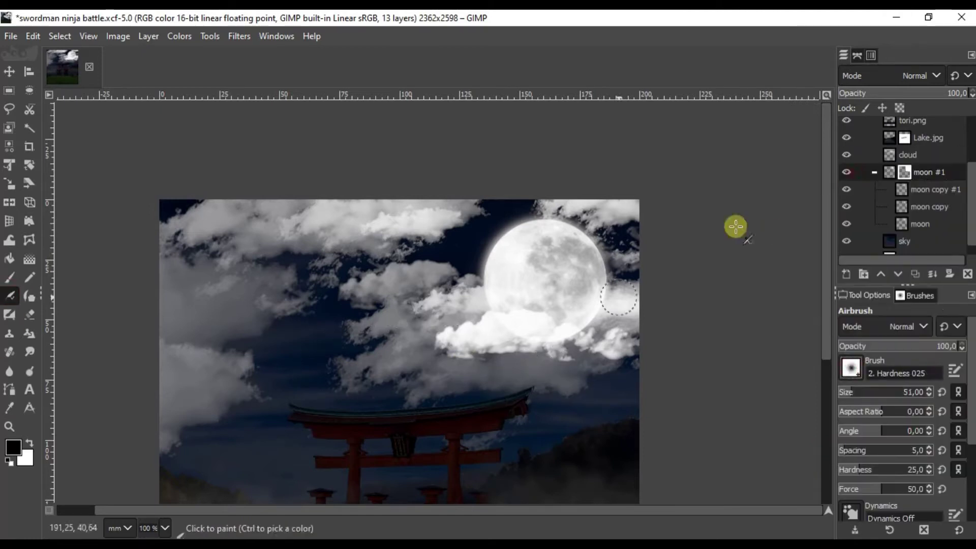
{"action": "scroll", "coordinate": [653, 294], "scroll_direction": "up", "scroll_amount": 1, "text": "ctrl"}
{"action": "scroll", "coordinate": [637, 288], "scroll_direction": "down", "scroll_amount": 2, "text": "ctrl"}
{"action": "scroll", "coordinate": [616, 289], "scroll_direction": "up", "scroll_amount": 1, "text": "ctrl"}
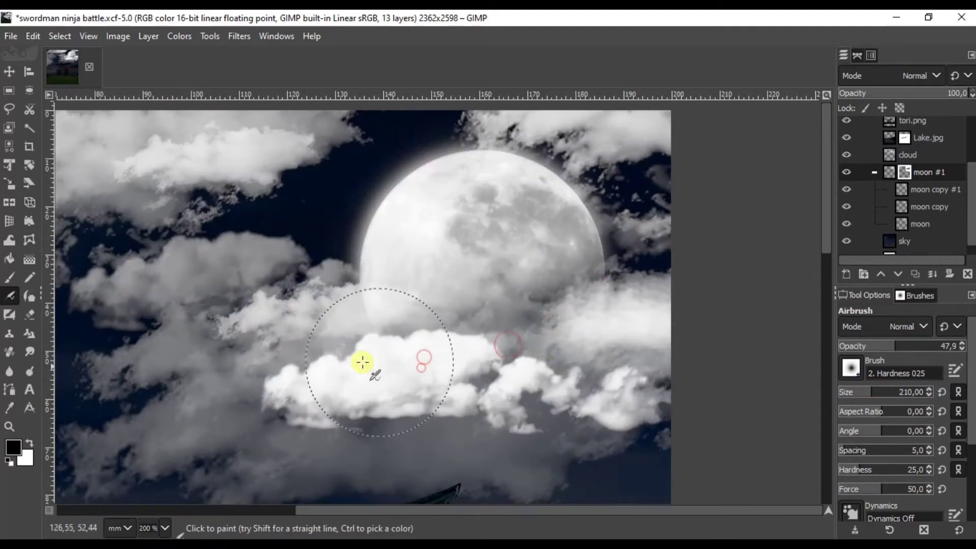
{"action": "scroll", "coordinate": [650, 224], "scroll_direction": "down", "scroll_amount": 3, "text": "ctrl"}
{"action": "scroll", "coordinate": [584, 274], "scroll_direction": "down", "scroll_amount": 1, "text": "ctrl"}
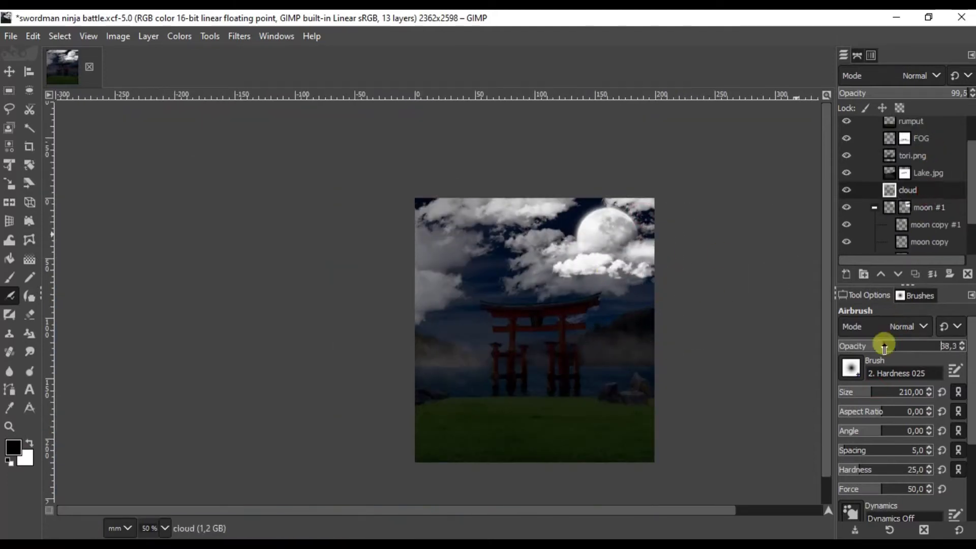
{"action": "left_click_drag", "start_coordinate": [899, 92], "coordinate": [952, 98]}
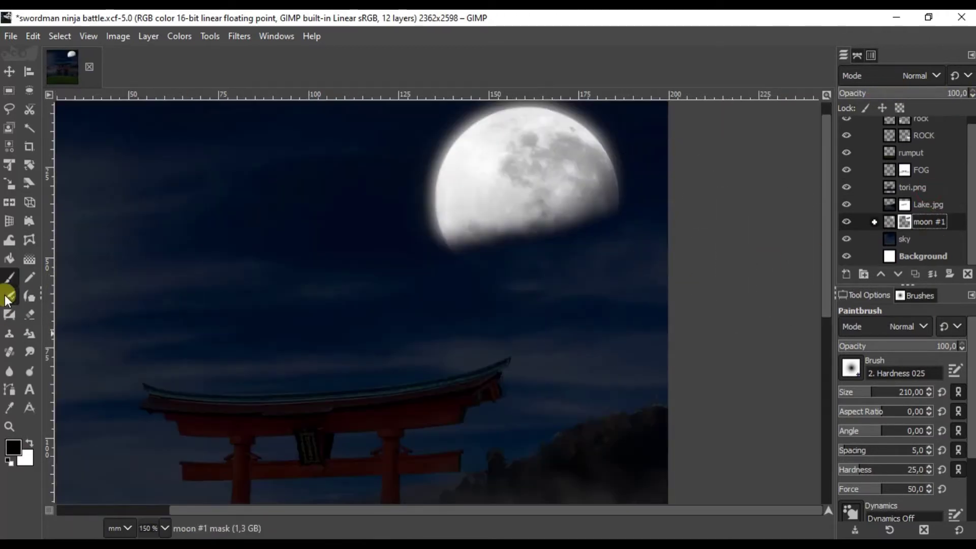
{"action": "left_click", "coordinate": [850, 367]}
Step: Choose the Clouds-by-Mila brush and add a new layer for the clouds
{"action": "scroll", "coordinate": [884, 254], "scroll_direction": "down", "scroll_amount": 1}
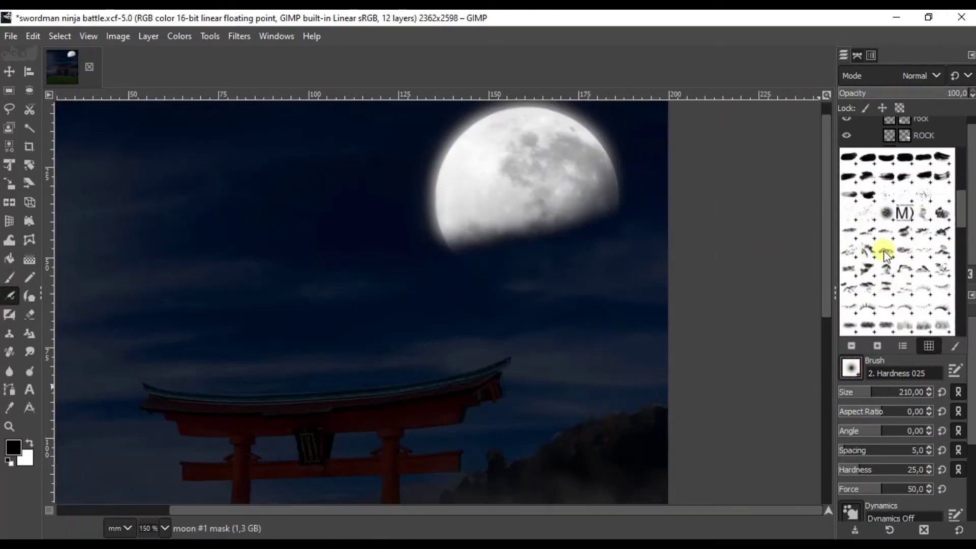
{"action": "left_click", "coordinate": [884, 253]}
{"action": "key", "text": "ctrl+shift+n"}
{"action": "key", "text": "Return"}
{"action": "left_click", "coordinate": [513, 254]}
Step: Stamp clouds beside the moon, switching to a smaller cloud brush
{"action": "left_click", "coordinate": [850, 367]}
{"action": "left_click", "coordinate": [865, 318]}
{"action": "left_click", "coordinate": [534, 246]}
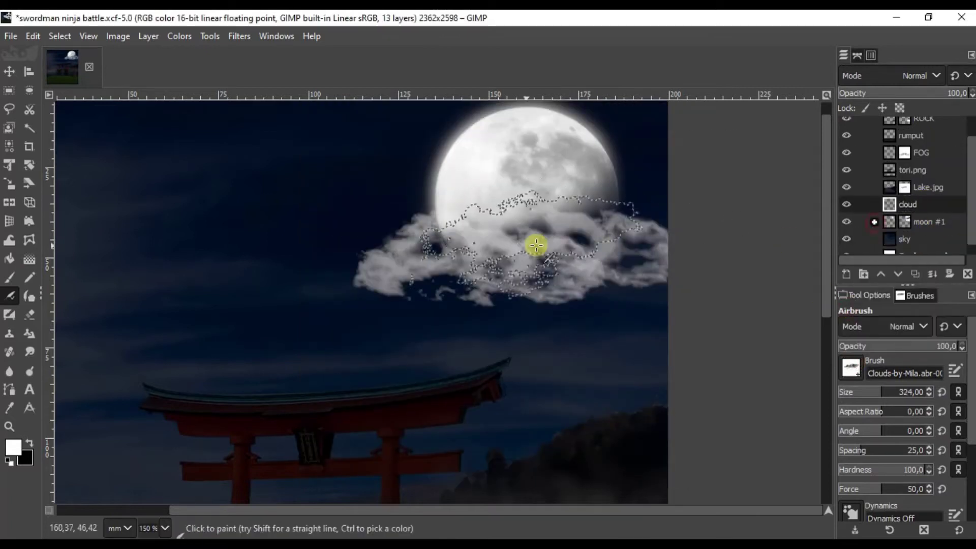
{"action": "scroll", "coordinate": [418, 248], "scroll_direction": "up", "scroll_amount": 2}
{"action": "scroll", "coordinate": [569, 240], "scroll_direction": "down", "scroll_amount": 4}
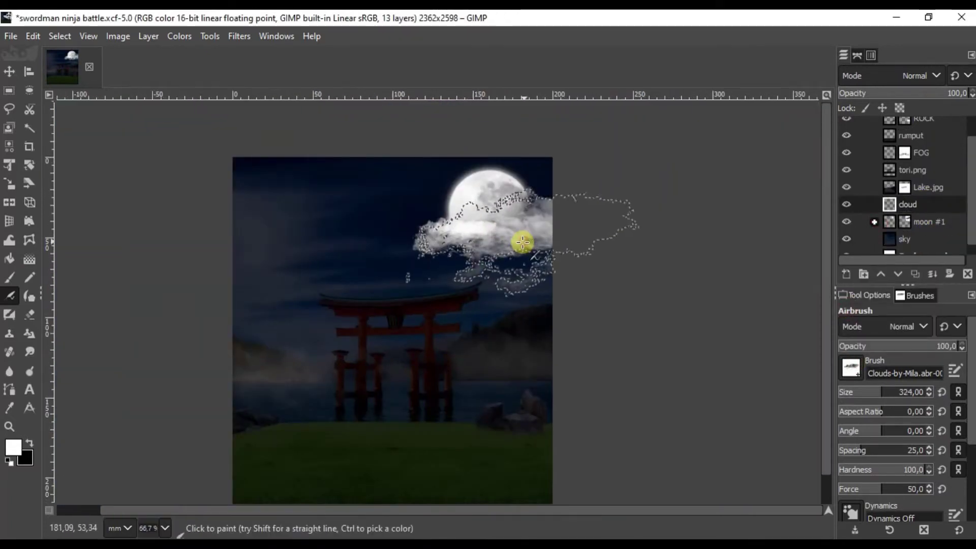
Step: Airbrush clouds across the top-left and left sky and beside the moon, then save
{"action": "left_click_drag", "start_coordinate": [437, 176], "coordinate": [275, 177]}
{"action": "left_click_drag", "start_coordinate": [249, 265], "coordinate": [356, 260]}
{"action": "scroll", "coordinate": [350, 231], "scroll_direction": "up", "scroll_amount": 1}
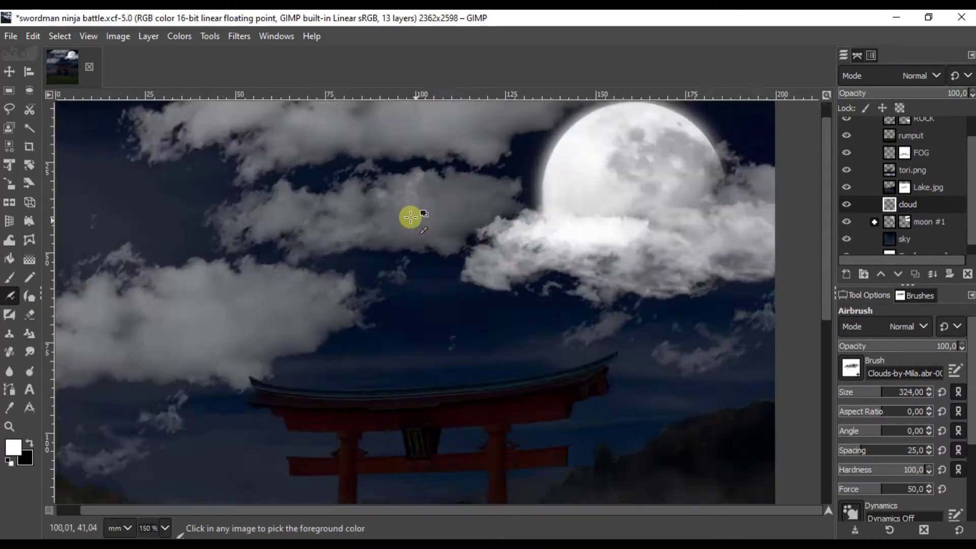
{"action": "scroll", "coordinate": [407, 218], "scroll_direction": "down", "scroll_amount": 2}
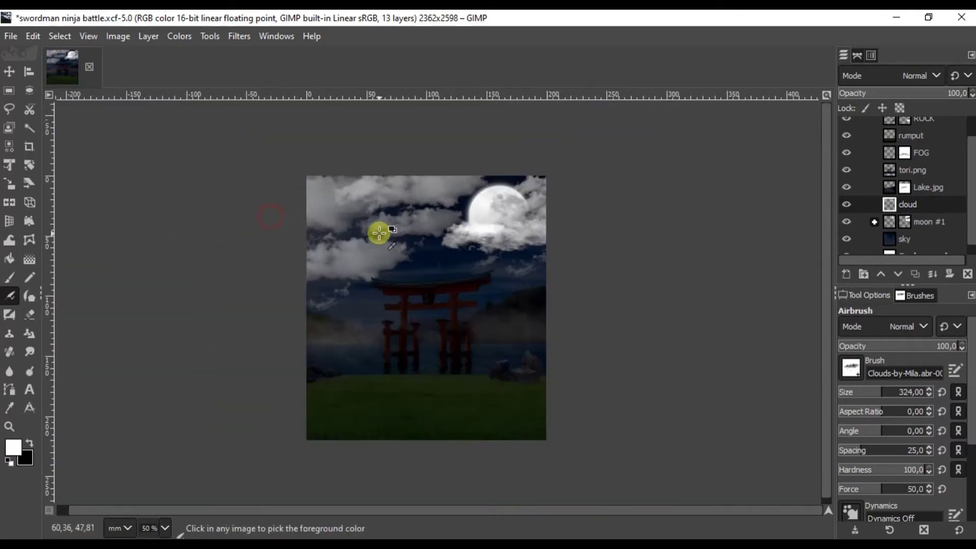
{"action": "scroll", "coordinate": [379, 233], "scroll_direction": "up", "scroll_amount": 3}
{"action": "left_click_drag", "start_coordinate": [458, 229], "coordinate": [462, 224]}
{"action": "scroll", "coordinate": [461, 224], "scroll_direction": "down", "scroll_amount": 3}
{"action": "scroll", "coordinate": [555, 195], "scroll_direction": "up", "scroll_amount": 1}
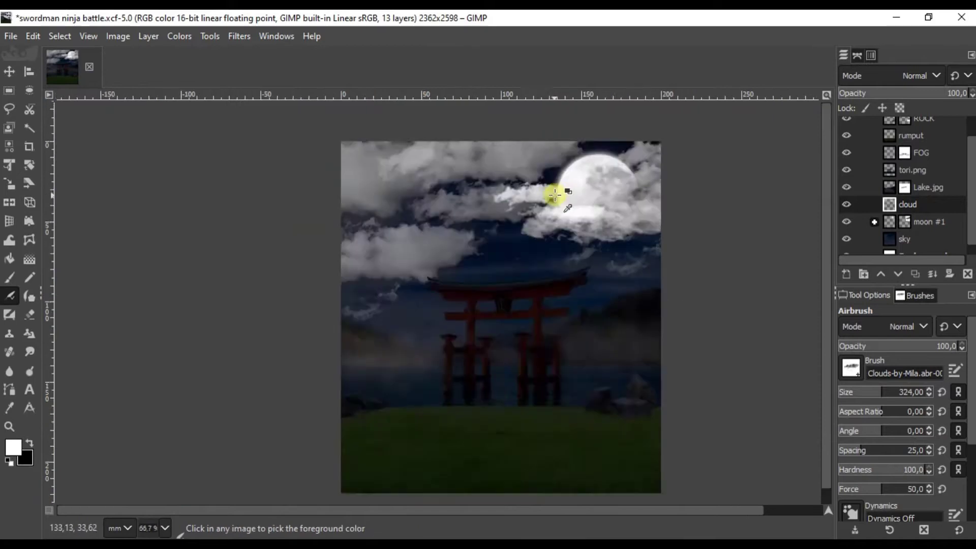
{"action": "scroll", "coordinate": [555, 194], "scroll_direction": "up", "scroll_amount": 2}
{"action": "scroll", "coordinate": [453, 355], "scroll_direction": "down", "scroll_amount": 1}
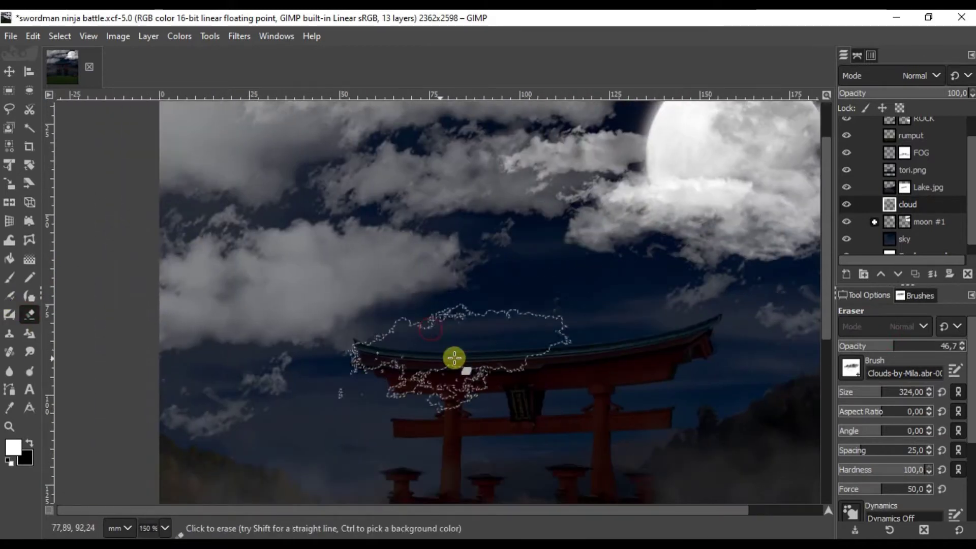
{"action": "scroll", "coordinate": [394, 251], "scroll_direction": "down", "scroll_amount": 1}
{"action": "scroll", "coordinate": [294, 225], "scroll_direction": "down", "scroll_amount": 1}
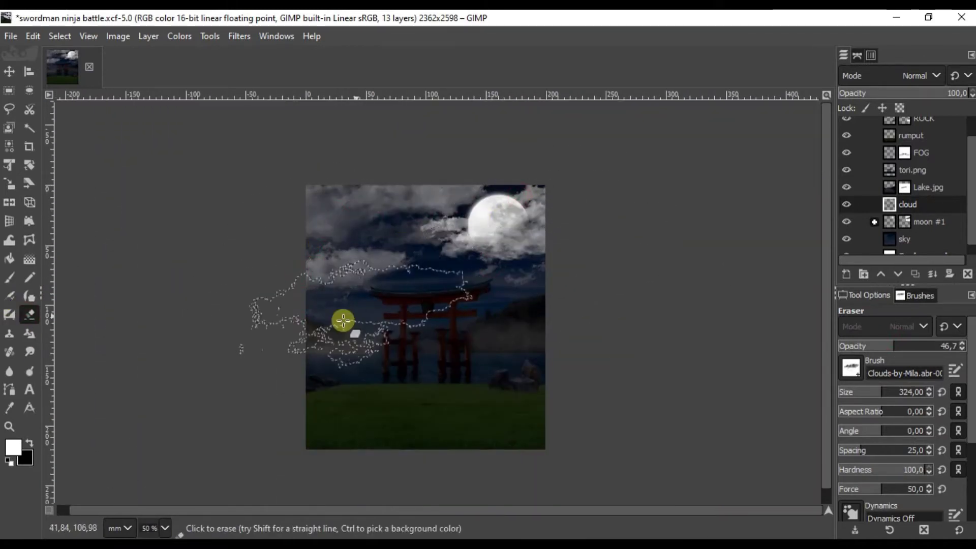
{"action": "key", "text": "m"}
{"action": "key", "text": "ctrl+s"}
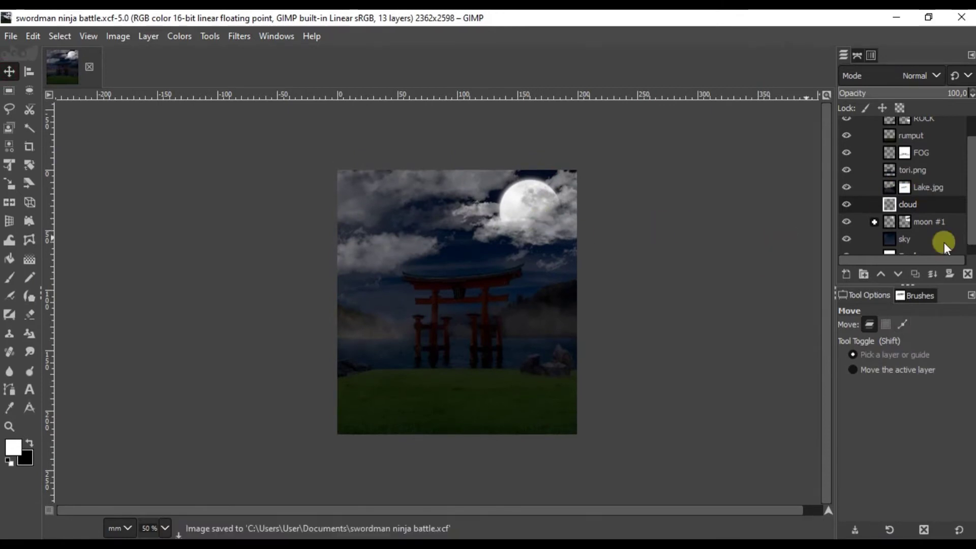
Step: Airbrush additional cloud near the moon and save the composition again
{"action": "key", "text": "a"}
{"action": "scroll", "coordinate": [545, 207], "scroll_direction": "up", "scroll_amount": 3}
{"action": "left_click", "coordinate": [558, 228]}
{"action": "scroll", "coordinate": [360, 272], "scroll_direction": "up", "scroll_amount": 2}
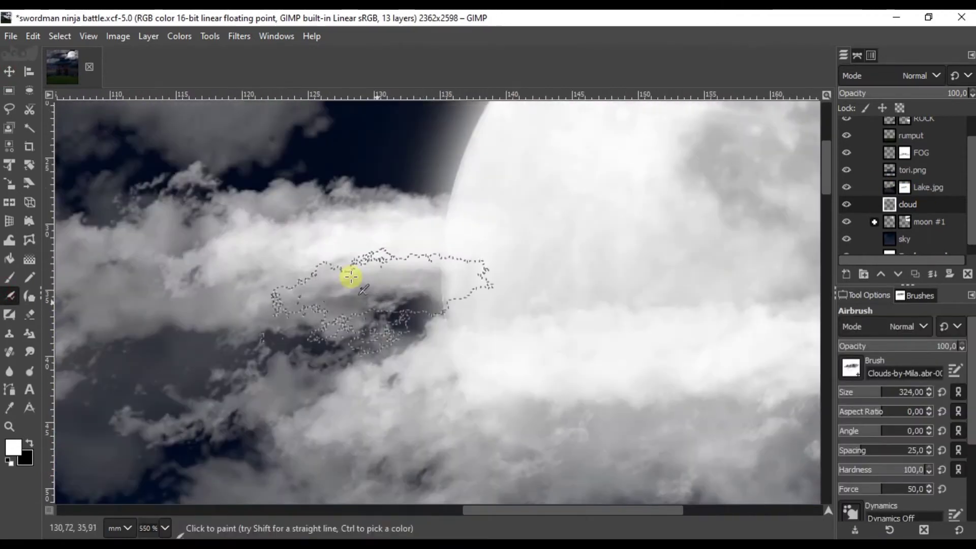
{"action": "scroll", "coordinate": [352, 279], "scroll_direction": "down", "scroll_amount": 5}
{"action": "scroll", "coordinate": [395, 300], "scroll_direction": "up", "scroll_amount": 3}
{"action": "scroll", "coordinate": [606, 349], "scroll_direction": "down", "scroll_amount": 5}
{"action": "scroll", "coordinate": [474, 308], "scroll_direction": "up", "scroll_amount": 3}
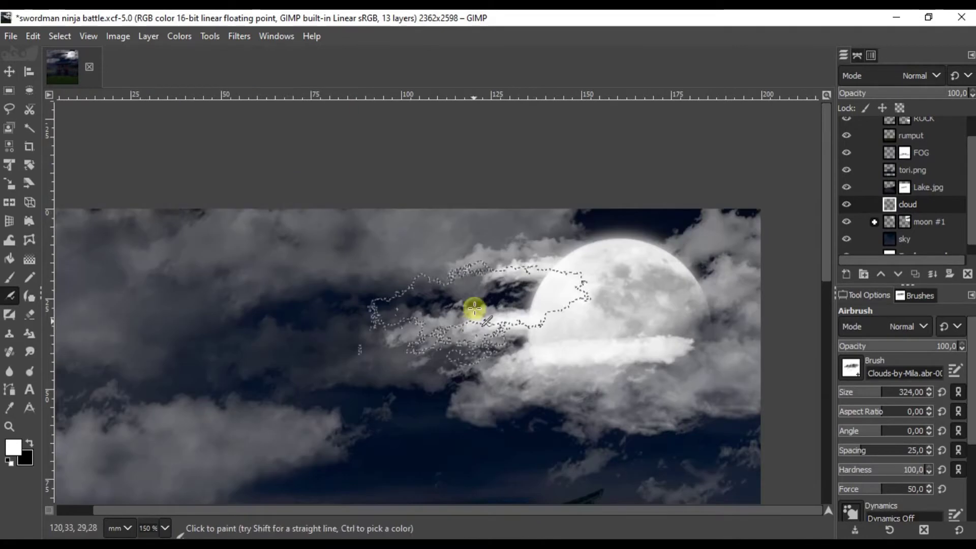
{"action": "scroll", "coordinate": [529, 334], "scroll_direction": "down", "scroll_amount": 2}
{"action": "scroll", "coordinate": [505, 356], "scroll_direction": "down", "scroll_amount": 1}
{"action": "scroll", "coordinate": [440, 296], "scroll_direction": "up", "scroll_amount": 3}
{"action": "scroll", "coordinate": [432, 297], "scroll_direction": "up", "scroll_amount": 2}
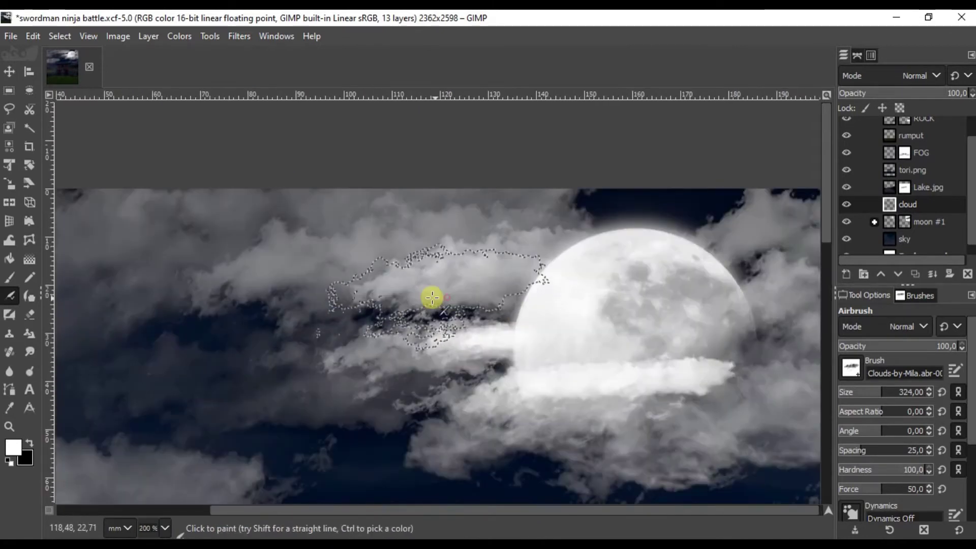
{"action": "scroll", "coordinate": [414, 371], "scroll_direction": "down", "scroll_amount": 2}
{"action": "scroll", "coordinate": [491, 346], "scroll_direction": "down", "scroll_amount": 2}
{"action": "scroll", "coordinate": [508, 315], "scroll_direction": "up", "scroll_amount": 1}
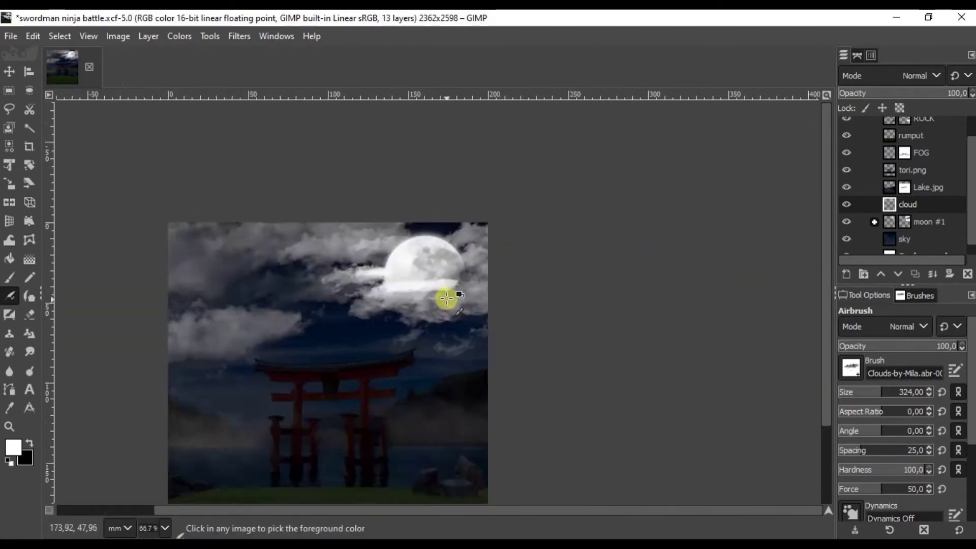
{"action": "scroll", "coordinate": [356, 295], "scroll_direction": "up", "scroll_amount": 3}
{"action": "scroll", "coordinate": [526, 320], "scroll_direction": "down", "scroll_amount": 4}
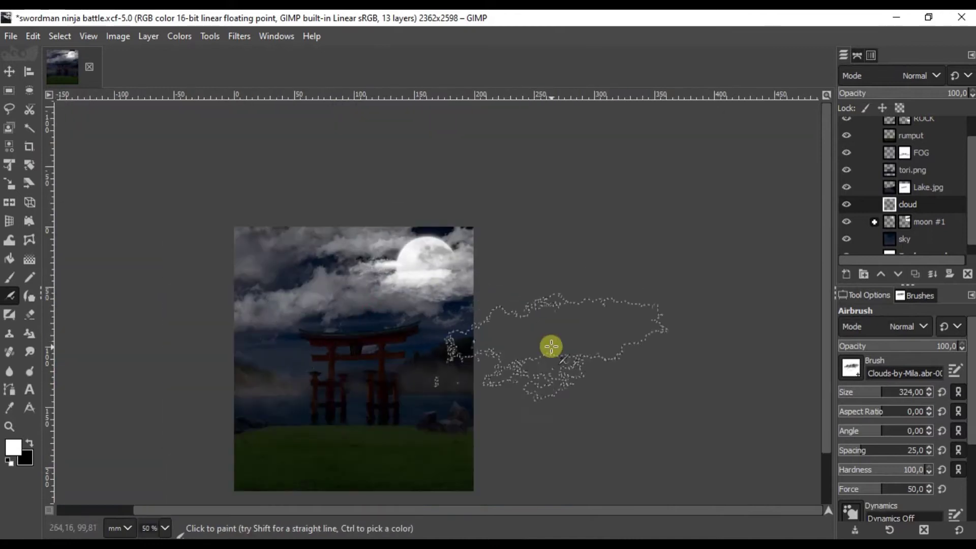
{"action": "scroll", "coordinate": [518, 320], "scroll_direction": "up", "scroll_amount": 2}
{"action": "scroll", "coordinate": [399, 245], "scroll_direction": "up", "scroll_amount": 3}
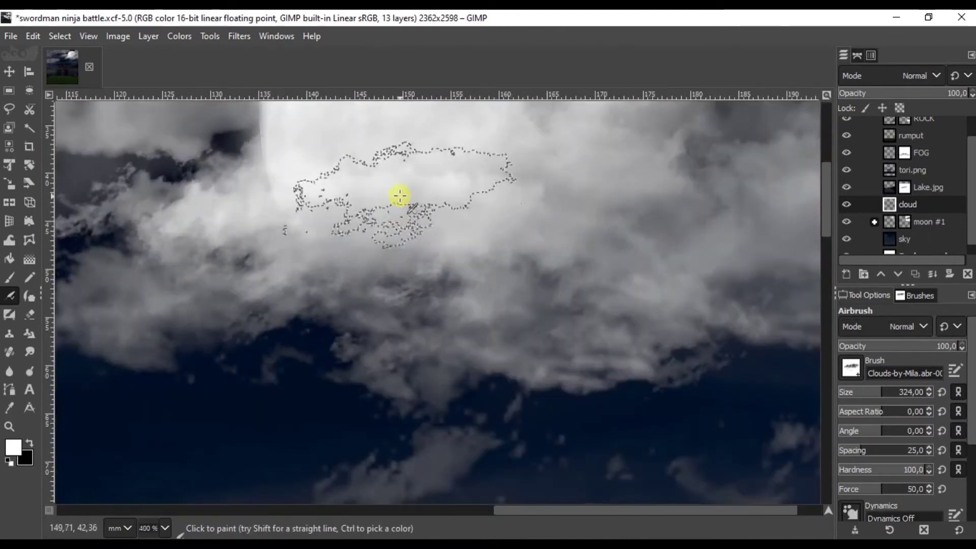
{"action": "scroll", "coordinate": [416, 204], "scroll_direction": "down", "scroll_amount": 2}
{"action": "scroll", "coordinate": [488, 300], "scroll_direction": "up", "scroll_amount": 1}
{"action": "scroll", "coordinate": [291, 257], "scroll_direction": "down", "scroll_amount": 1}
{"action": "scroll", "coordinate": [386, 265], "scroll_direction": "down", "scroll_amount": 2}
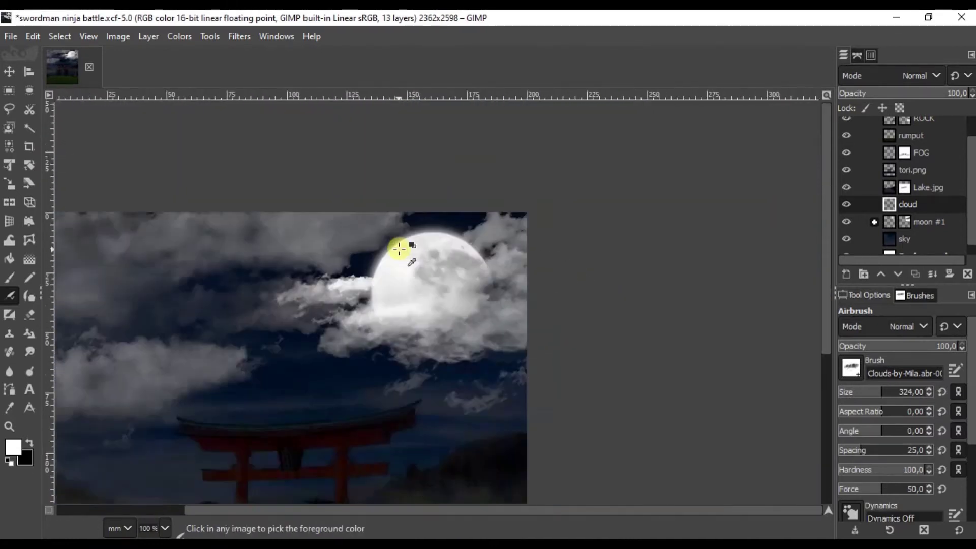
{"action": "scroll", "coordinate": [412, 233], "scroll_direction": "up", "scroll_amount": 3}
{"action": "scroll", "coordinate": [315, 251], "scroll_direction": "down", "scroll_amount": 3}
{"action": "scroll", "coordinate": [518, 304], "scroll_direction": "down", "scroll_amount": 2}
{"action": "scroll", "coordinate": [517, 304], "scroll_direction": "up", "scroll_amount": 3}
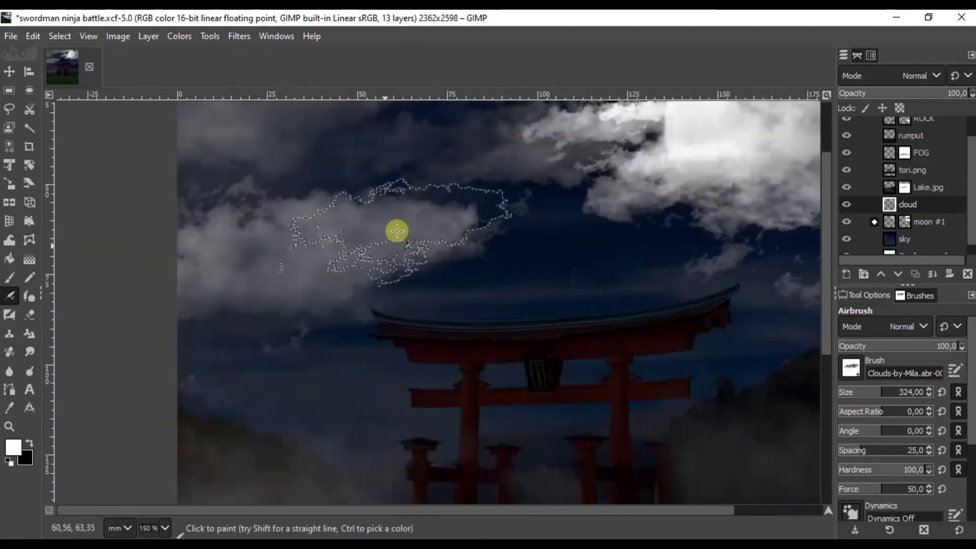
{"action": "scroll", "coordinate": [473, 272], "scroll_direction": "down", "scroll_amount": 4}
{"action": "key", "text": "ctrl+s"}
{"action": "left_click", "coordinate": [933, 223]}
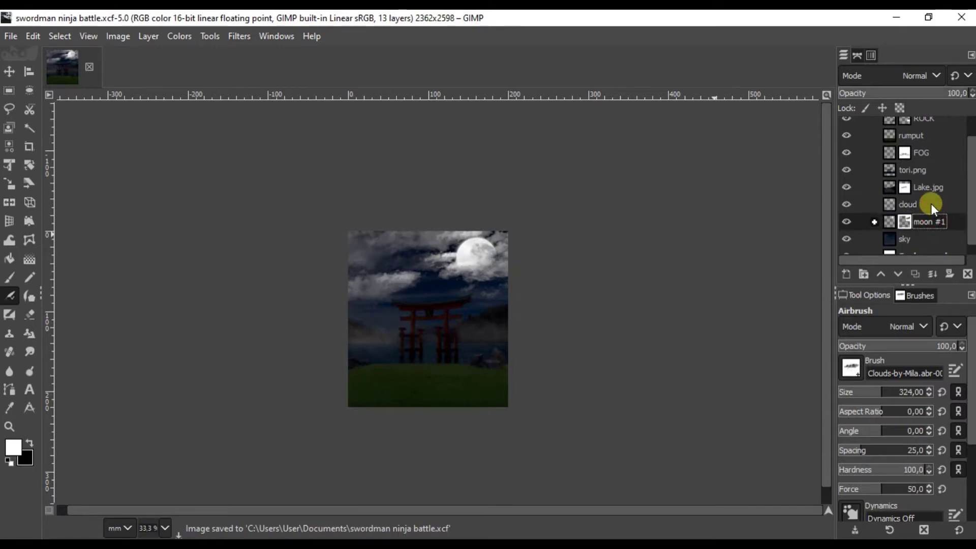
Step: Create a new layer named 'moon lighting' above the cloud layer
{"action": "left_click", "coordinate": [931, 204]}
{"action": "key", "text": "ctrl+shift+n"}
{"action": "type", "text": "ghting"}
{"action": "key", "text": "Return"}
{"action": "left_click", "coordinate": [239, 35]}
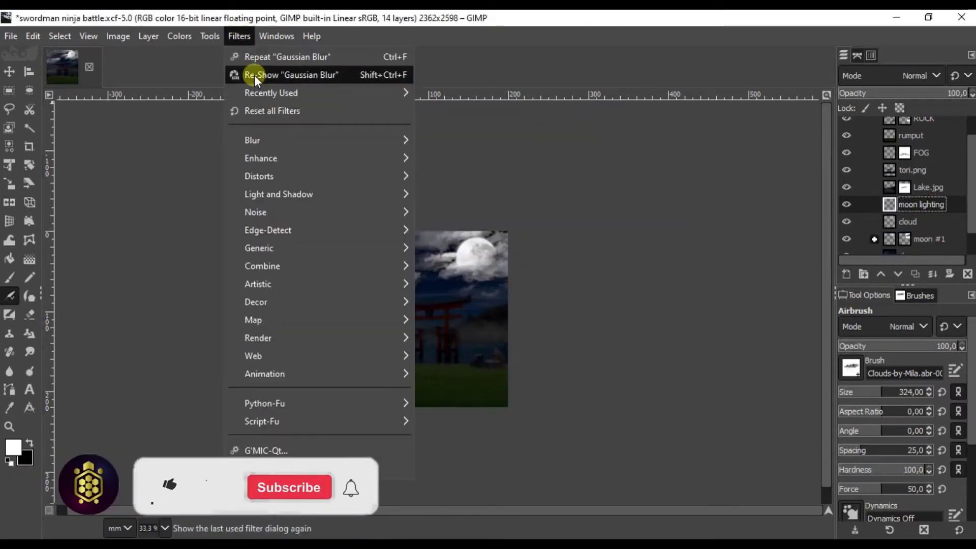
Step: Render a white Supernova glow centred on the moon's edge
{"action": "left_click", "coordinate": [432, 254]}
{"action": "key", "text": "1"}
{"action": "left_click", "coordinate": [686, 170]}
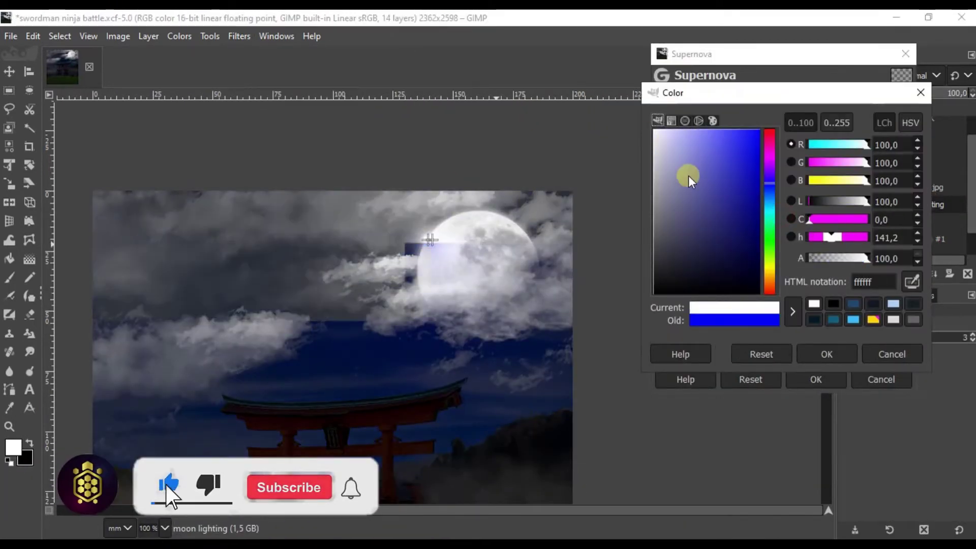
{"action": "left_click", "coordinate": [823, 351]}
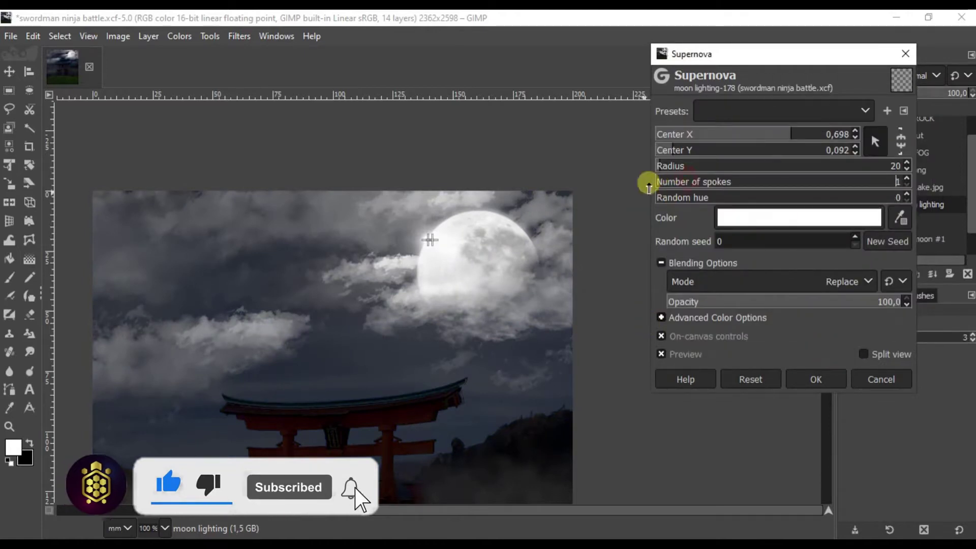
{"action": "scroll", "coordinate": [661, 165], "scroll_direction": "up", "scroll_amount": 1}
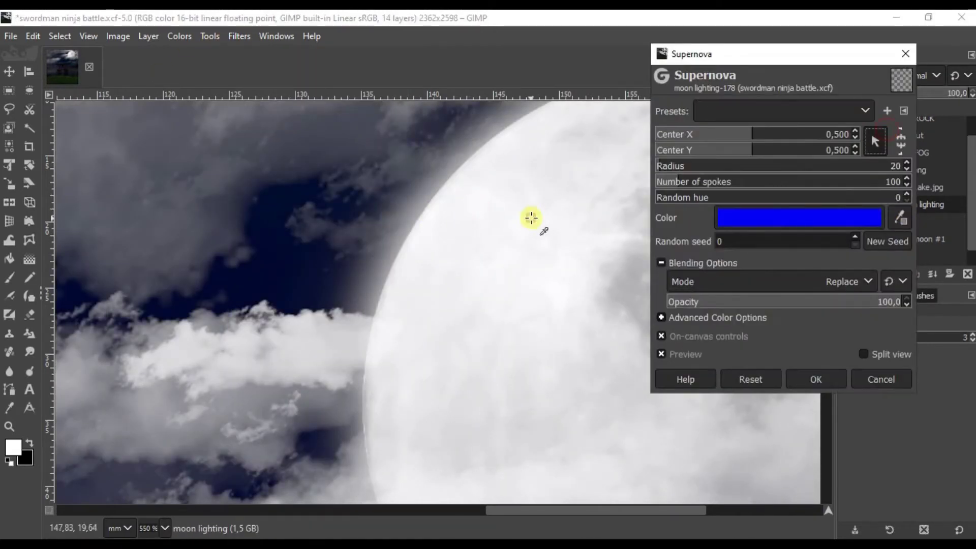
{"action": "left_click", "coordinate": [531, 218]}
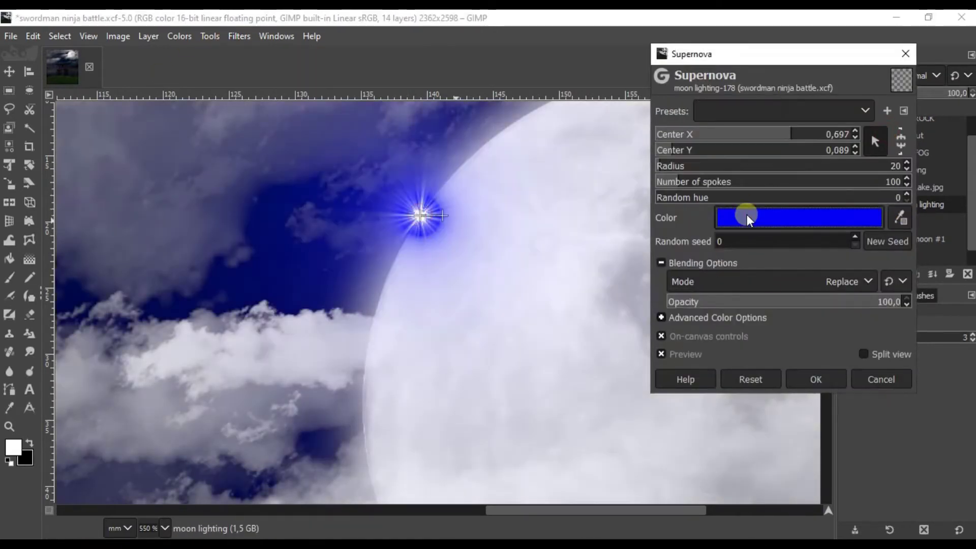
{"action": "left_click", "coordinate": [799, 218]}
{"action": "left_click_drag", "start_coordinate": [670, 149], "coordinate": [621, 130]}
{"action": "left_click", "coordinate": [791, 351]}
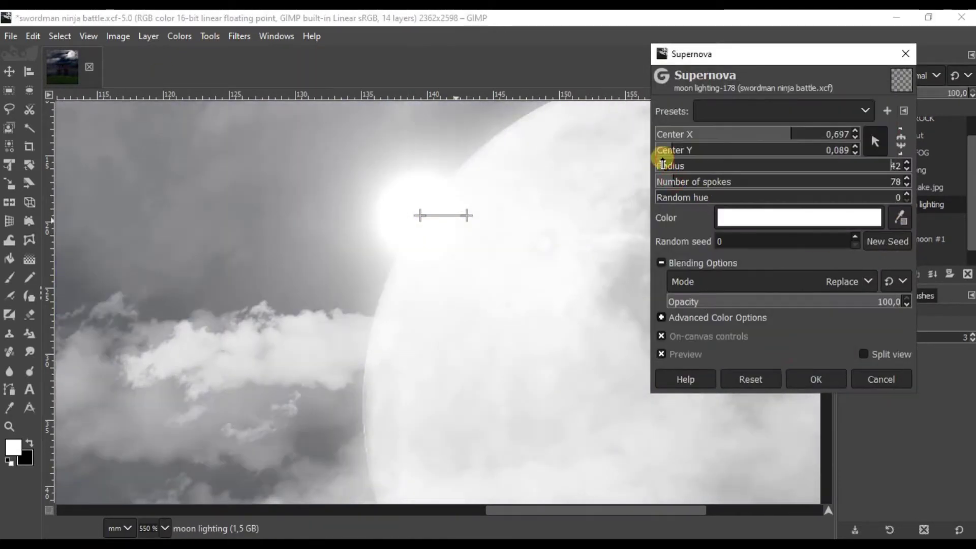
{"action": "left_click_drag", "start_coordinate": [431, 223], "coordinate": [447, 239]}
{"action": "left_click", "coordinate": [816, 380]}
Step: Save the file, then apply Color Temperature to the moon lighting layer
{"action": "key", "text": "minus"}
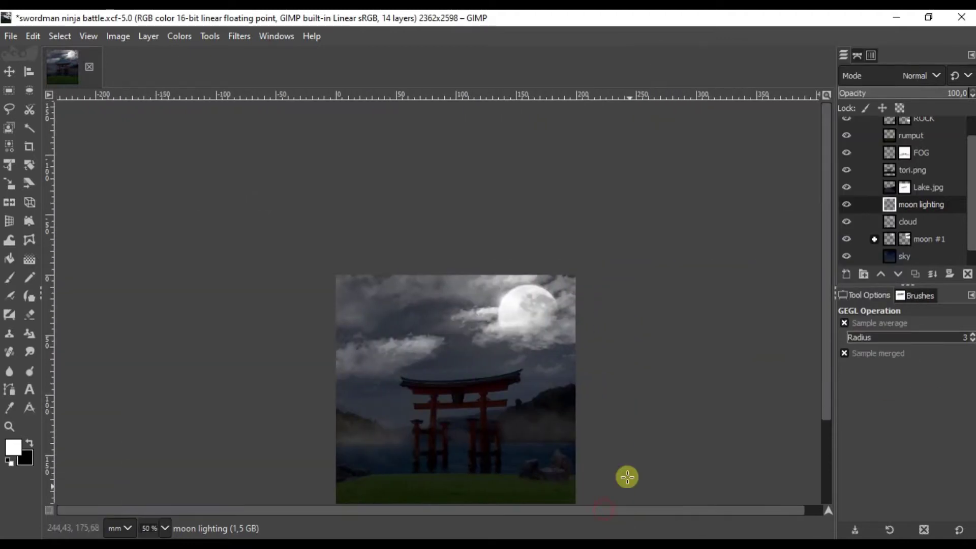
{"action": "key", "text": "ctrl+s"}
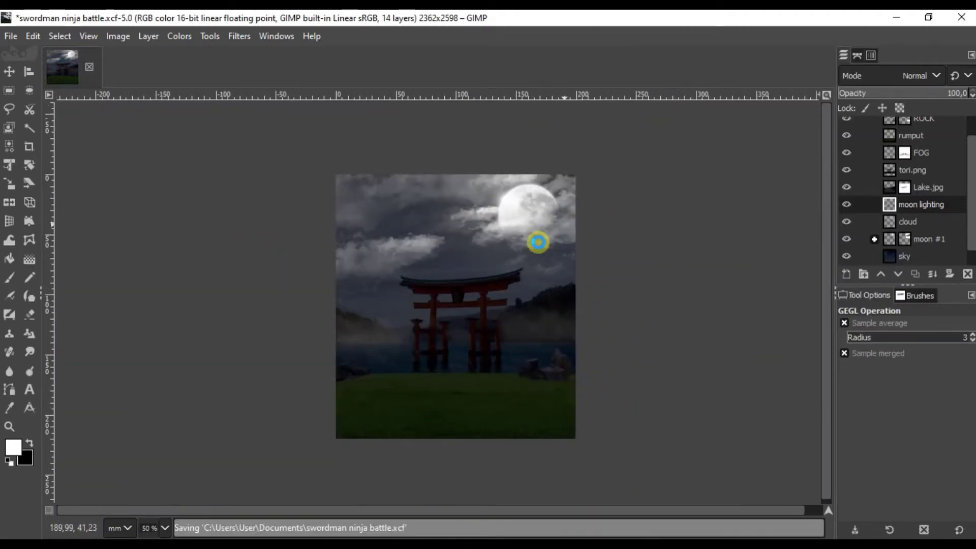
{"action": "scroll", "coordinate": [905, 191], "scroll_direction": "down", "scroll_amount": 1}
{"action": "left_click", "coordinate": [239, 36]}
{"action": "left_click", "coordinate": [211, 78]}
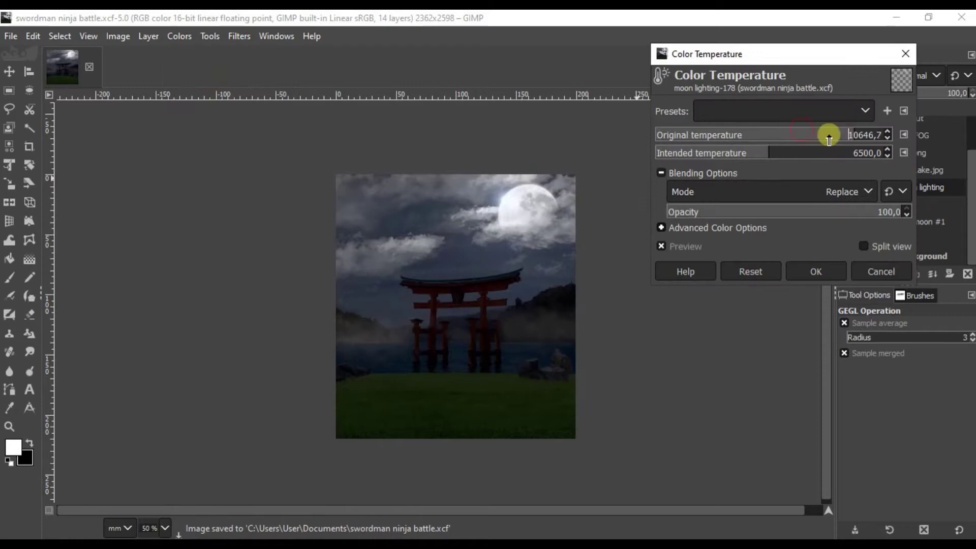
{"action": "key", "text": "Return"}
{"action": "left_click", "coordinate": [921, 205]}
Step: Apply Color Temperature to the cloud and moon copy #1 layers, then save
{"action": "left_click", "coordinate": [180, 36]}
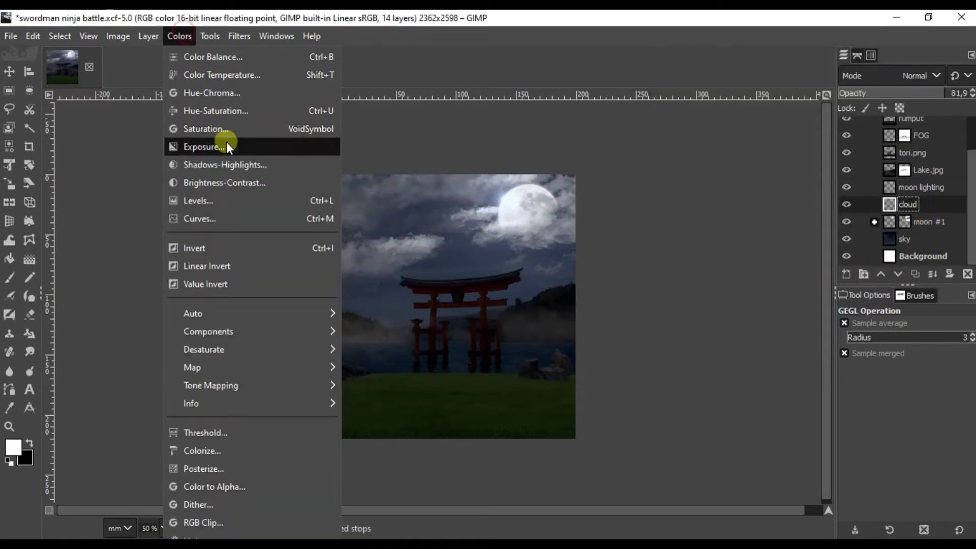
{"action": "left_click", "coordinate": [218, 74]}
{"action": "left_click", "coordinate": [801, 273]}
{"action": "left_click", "coordinate": [909, 222]}
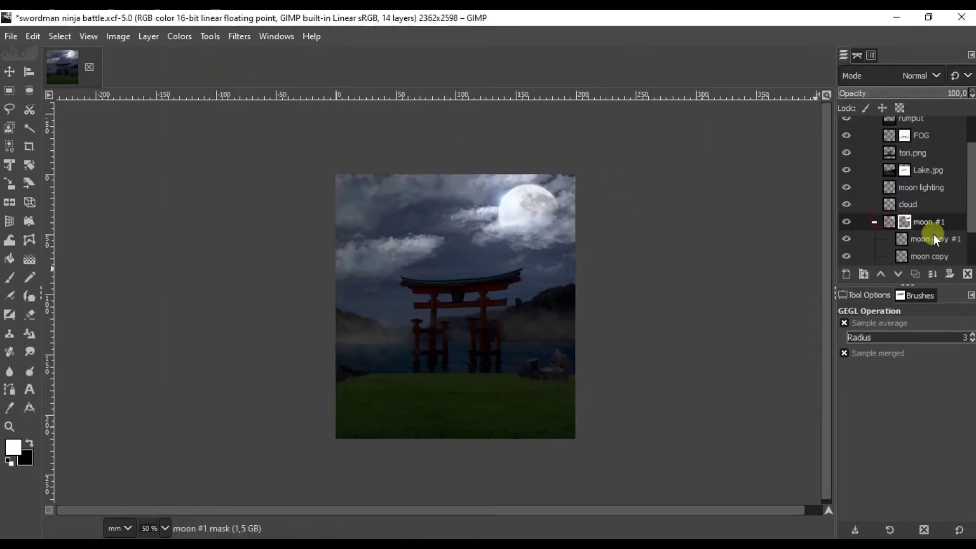
{"action": "left_click", "coordinate": [180, 36]}
{"action": "left_click", "coordinate": [219, 74]}
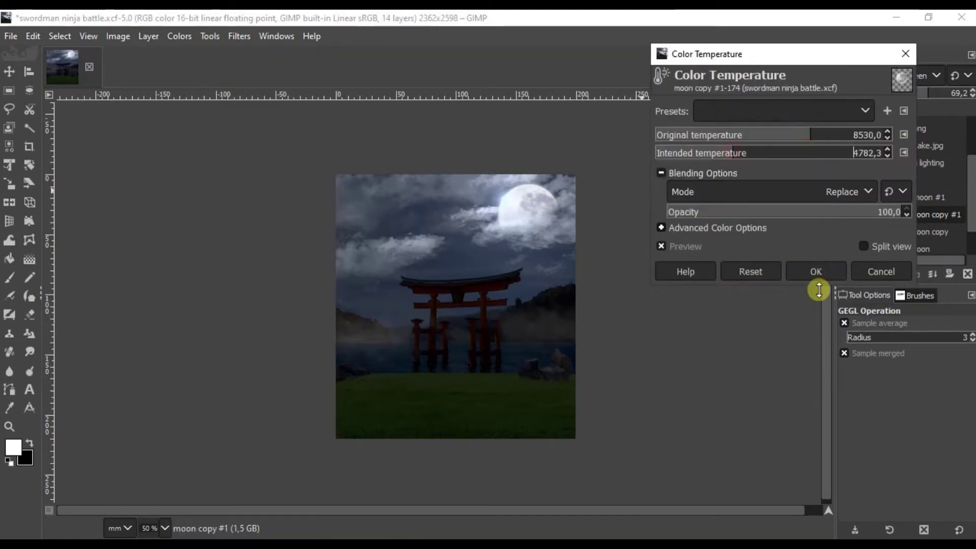
{"action": "left_click", "coordinate": [816, 273]}
{"action": "key", "text": "ctrl+s"}
{"action": "scroll", "coordinate": [942, 186], "scroll_direction": "up", "scroll_amount": 3}
{"action": "scroll", "coordinate": [916, 214], "scroll_direction": "down", "scroll_amount": 3}
{"action": "scroll", "coordinate": [940, 199], "scroll_direction": "up", "scroll_amount": 3}
Step: Duplicate tori.png and brighten the copy by raising its Exposure
{"action": "left_click", "coordinate": [940, 199]}
{"action": "left_click", "coordinate": [11, 277]}
{"action": "left_click", "coordinate": [179, 36]}
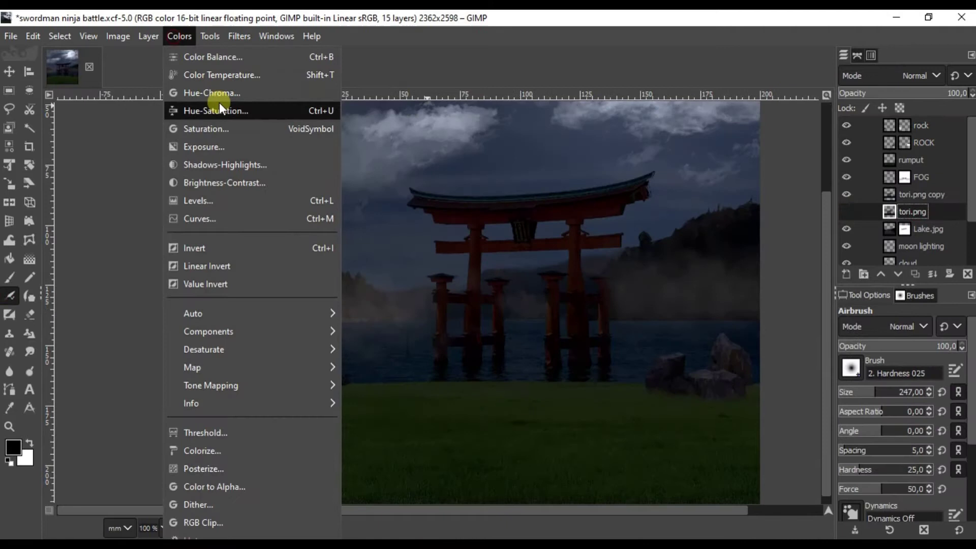
{"action": "left_click", "coordinate": [219, 146]}
{"action": "left_click_drag", "start_coordinate": [808, 68], "coordinate": [638, 60]}
{"action": "left_click", "coordinate": [574, 257]}
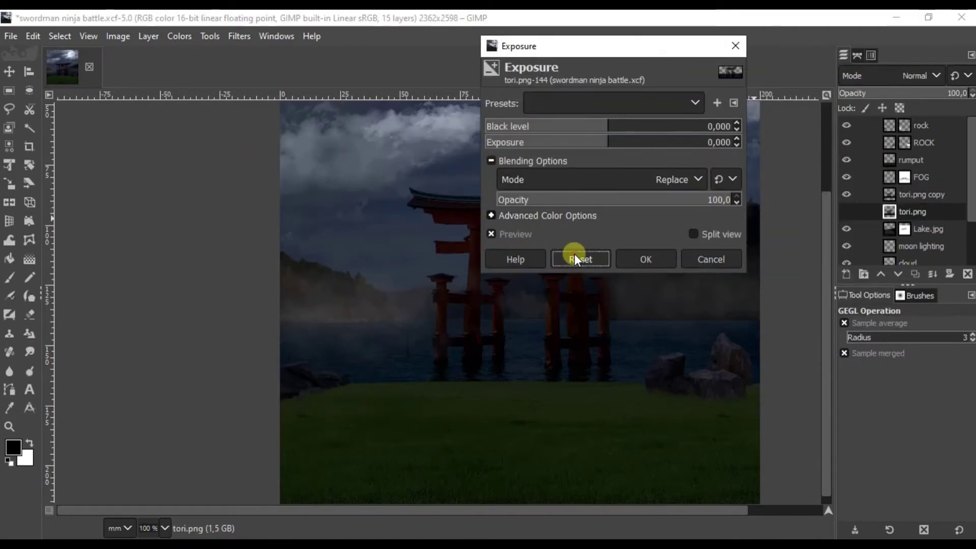
{"action": "left_click", "coordinate": [912, 212]}
{"action": "left_click", "coordinate": [847, 211]}
{"action": "left_click", "coordinate": [846, 195]}
{"action": "left_click_drag", "start_coordinate": [652, 142], "coordinate": [669, 142]}
{"action": "left_click", "coordinate": [661, 259]}
{"action": "left_click", "coordinate": [846, 194]}
Step: Add a black mask to the tori.png copy and airbrush a cyan glow along the roof edge
{"action": "left_click", "coordinate": [934, 278]}
{"action": "key", "text": "Return"}
{"action": "key", "text": "a"}
{"action": "key", "text": "2"}
{"action": "scroll", "coordinate": [673, 254], "scroll_direction": "up", "scroll_amount": 1}
{"action": "left_click_drag", "start_coordinate": [615, 277], "coordinate": [316, 344]}
{"action": "scroll", "coordinate": [702, 273], "scroll_direction": "up", "scroll_amount": 1}
{"action": "scroll", "coordinate": [294, 235], "scroll_direction": "up", "scroll_amount": 1}
{"action": "key", "text": "shift+d"}
{"action": "key", "text": "Page_Down"}
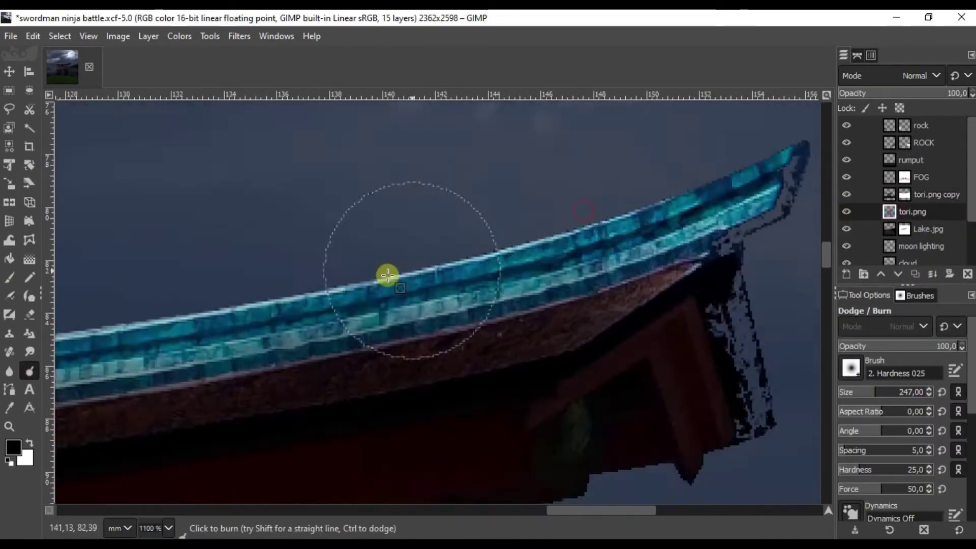
{"action": "scroll", "coordinate": [572, 276], "scroll_direction": "up", "scroll_amount": 2}
{"action": "scroll", "coordinate": [218, 281], "scroll_direction": "down", "scroll_amount": 2}
{"action": "scroll", "coordinate": [218, 281], "scroll_direction": "left", "scroll_amount": 3}
{"action": "scroll", "coordinate": [167, 285], "scroll_direction": "down", "scroll_amount": 3}
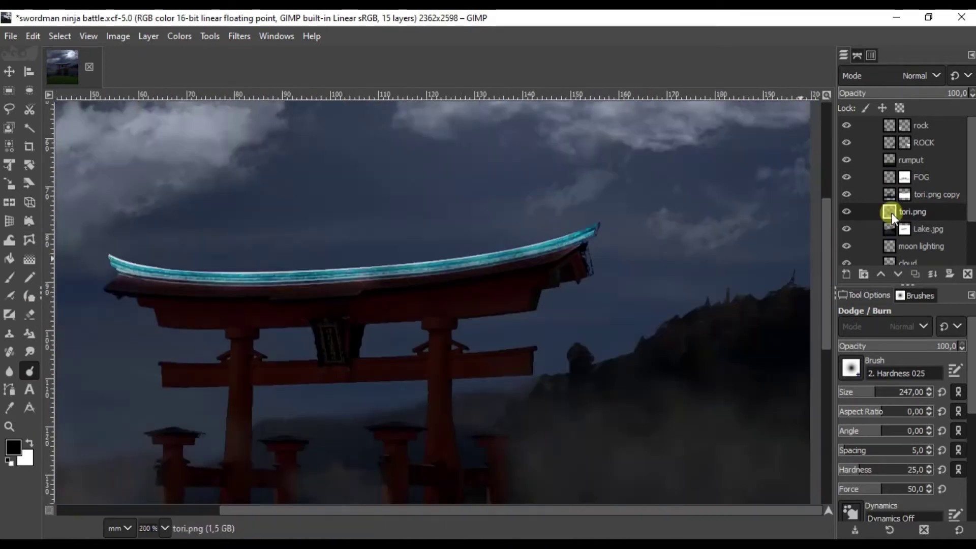
Step: Airbrush faint light along the pillar edges on the copy's mask at 25,7 opacity
{"action": "left_click", "coordinate": [910, 194]}
{"action": "key", "text": "a"}
{"action": "scroll", "coordinate": [612, 240], "scroll_direction": "up", "scroll_amount": 2}
{"action": "scroll", "coordinate": [622, 284], "scroll_direction": "up", "scroll_amount": 2}
{"action": "scroll", "coordinate": [559, 270], "scroll_direction": "down", "scroll_amount": 3}
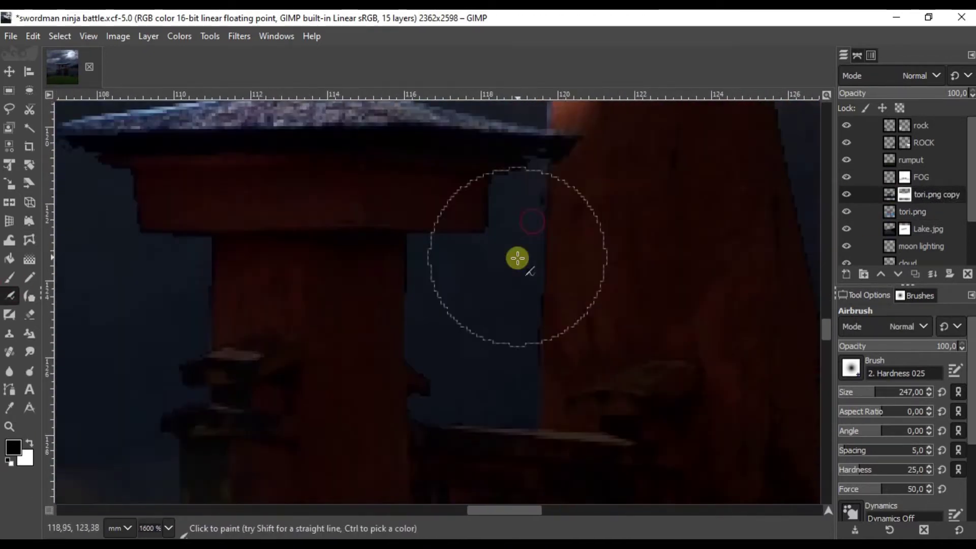
{"action": "scroll", "coordinate": [514, 275], "scroll_direction": "right", "scroll_amount": 5}
{"action": "scroll", "coordinate": [406, 305], "scroll_direction": "right", "scroll_amount": 5}
{"action": "scroll", "coordinate": [376, 310], "scroll_direction": "up", "scroll_amount": 2}
{"action": "scroll", "coordinate": [401, 326], "scroll_direction": "up", "scroll_amount": 2}
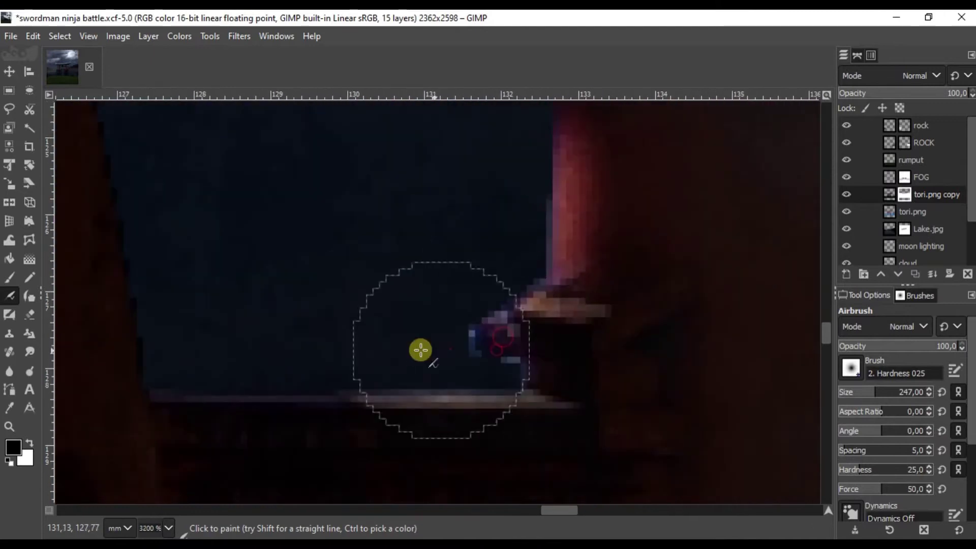
{"action": "scroll", "coordinate": [523, 183], "scroll_direction": "down", "scroll_amount": 3}
{"action": "left_click", "coordinate": [870, 345]}
{"action": "scroll", "coordinate": [512, 367], "scroll_direction": "down", "scroll_amount": 2}
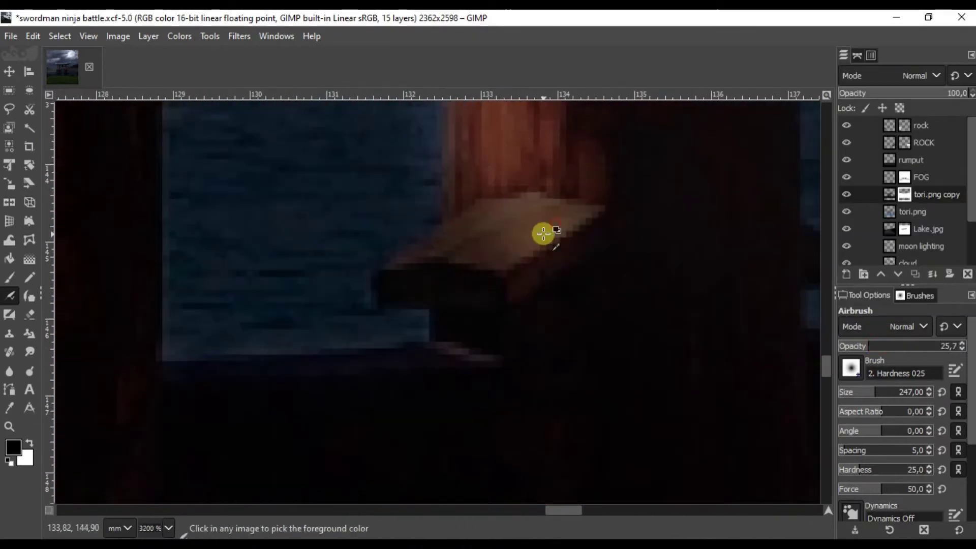
{"action": "scroll", "coordinate": [545, 233], "scroll_direction": "down", "scroll_amount": 3}
{"action": "scroll", "coordinate": [468, 305], "scroll_direction": "up", "scroll_amount": 3}
{"action": "scroll", "coordinate": [553, 148], "scroll_direction": "up", "scroll_amount": 2}
{"action": "scroll", "coordinate": [557, 244], "scroll_direction": "down", "scroll_amount": 3}
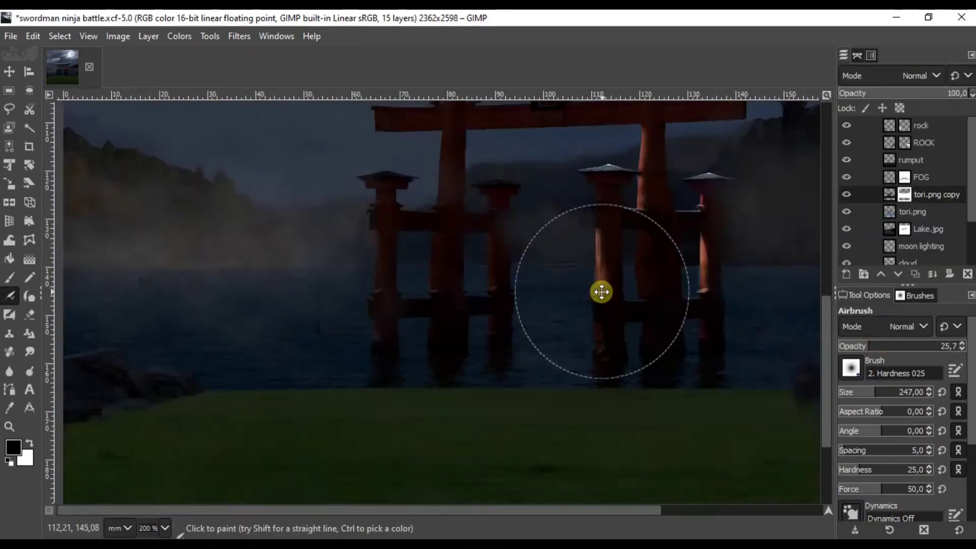
{"action": "scroll", "coordinate": [599, 290], "scroll_direction": "up", "scroll_amount": 3}
{"action": "scroll", "coordinate": [656, 330], "scroll_direction": "down", "scroll_amount": 3}
{"action": "scroll", "coordinate": [616, 296], "scroll_direction": "up", "scroll_amount": 2}
{"action": "scroll", "coordinate": [471, 414], "scroll_direction": "down", "scroll_amount": 3}
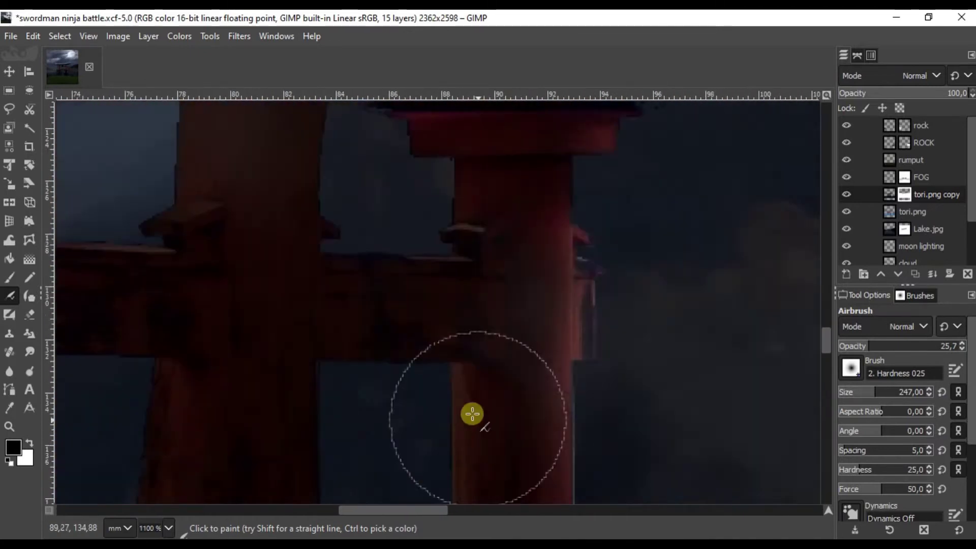
{"action": "scroll", "coordinate": [519, 431], "scroll_direction": "up", "scroll_amount": 3}
{"action": "scroll", "coordinate": [412, 355], "scroll_direction": "down", "scroll_amount": 3}
{"action": "scroll", "coordinate": [469, 273], "scroll_direction": "up", "scroll_amount": 2}
{"action": "scroll", "coordinate": [332, 220], "scroll_direction": "down", "scroll_amount": 2}
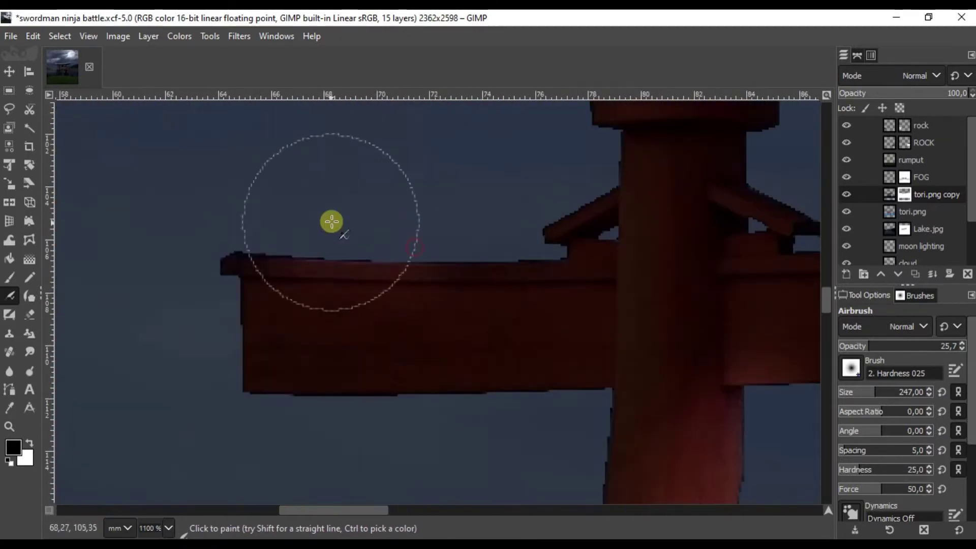
{"action": "scroll", "coordinate": [534, 312], "scroll_direction": "up", "scroll_amount": 2}
{"action": "scroll", "coordinate": [233, 246], "scroll_direction": "up", "scroll_amount": 3}
{"action": "scroll", "coordinate": [334, 347], "scroll_direction": "up", "scroll_amount": 2}
{"action": "scroll", "coordinate": [457, 196], "scroll_direction": "down", "scroll_amount": 3}
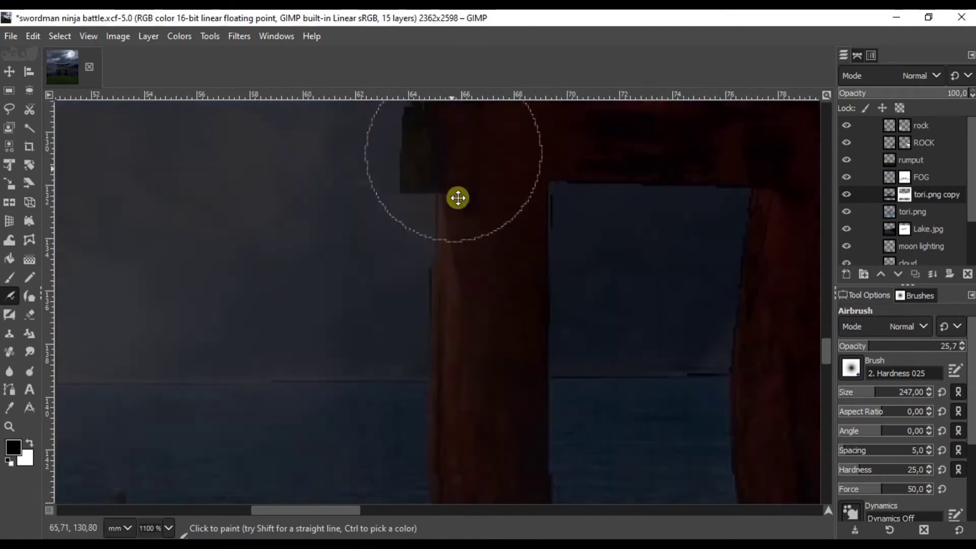
{"action": "scroll", "coordinate": [556, 233], "scroll_direction": "down", "scroll_amount": 3}
Step: Save the composition as swordman ninja battle.xcf
{"action": "scroll", "coordinate": [283, 272], "scroll_direction": "down", "scroll_amount": 4}
{"action": "key", "text": "m"}
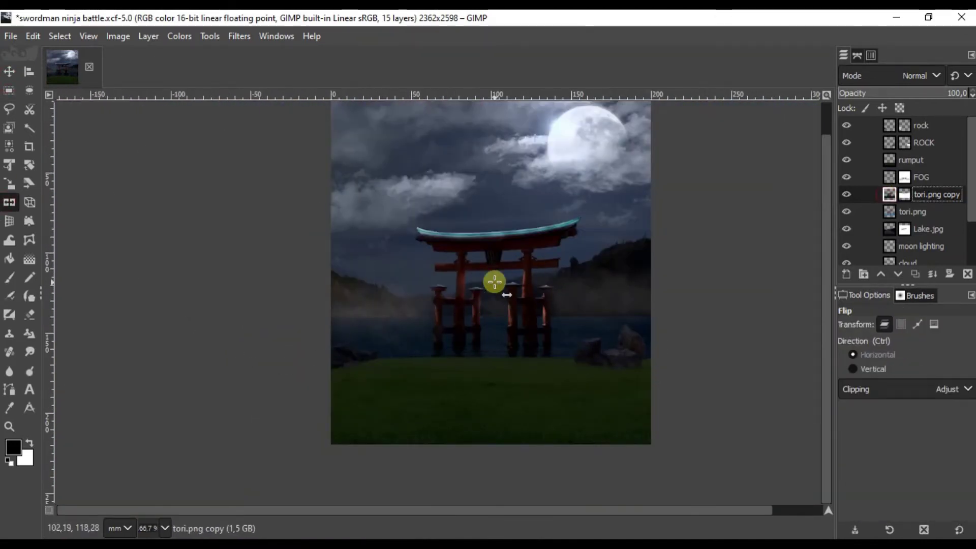
{"action": "key", "text": "m"}
{"action": "key", "text": "ctrl+s"}
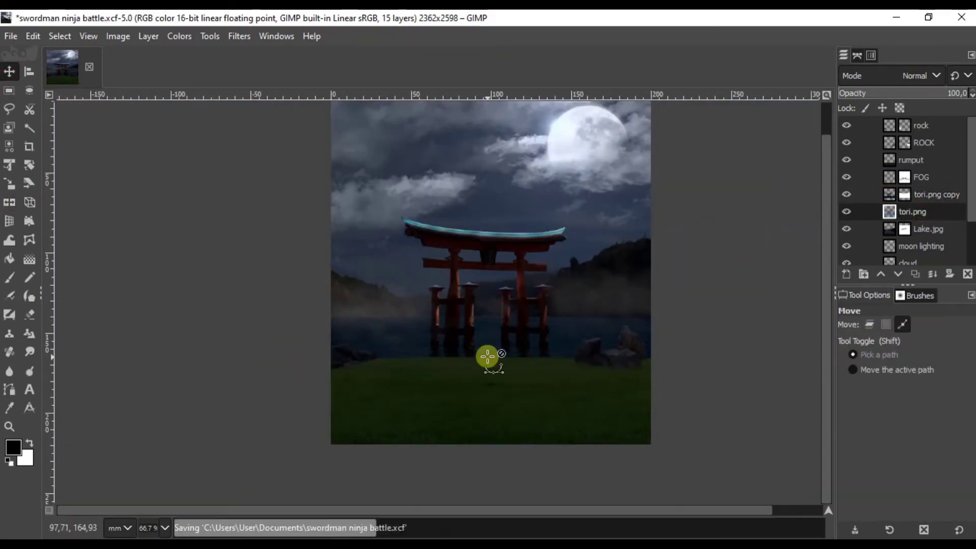
Step: Airbrush more light around the pillars on the torii copy's mask and save again
{"action": "left_click", "coordinate": [9, 295]}
{"action": "scroll", "coordinate": [615, 355], "scroll_direction": "up", "scroll_amount": 3}
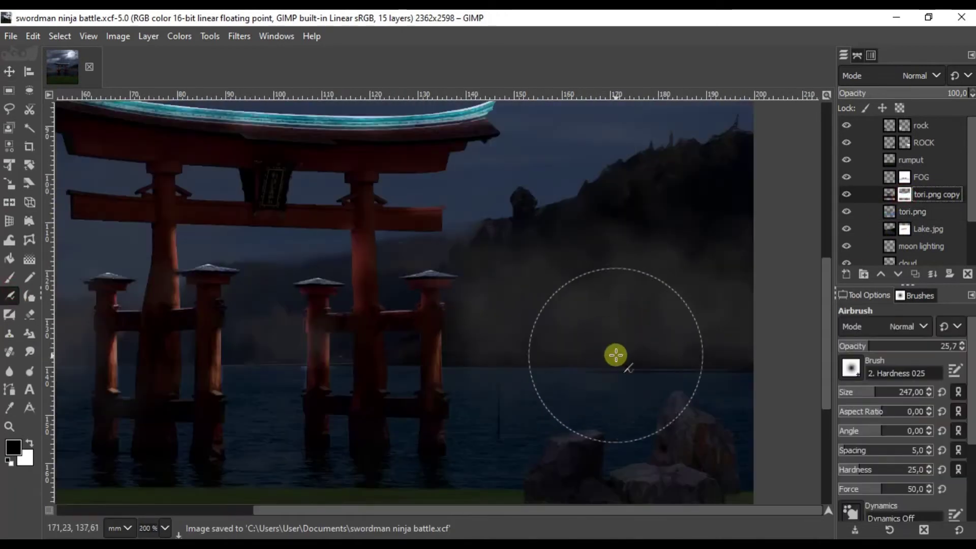
{"action": "left_click", "coordinate": [616, 355]}
{"action": "scroll", "coordinate": [575, 346], "scroll_direction": "left", "scroll_amount": 3}
{"action": "scroll", "coordinate": [457, 325], "scroll_direction": "left", "scroll_amount": 4}
{"action": "scroll", "coordinate": [218, 283], "scroll_direction": "right", "scroll_amount": 5}
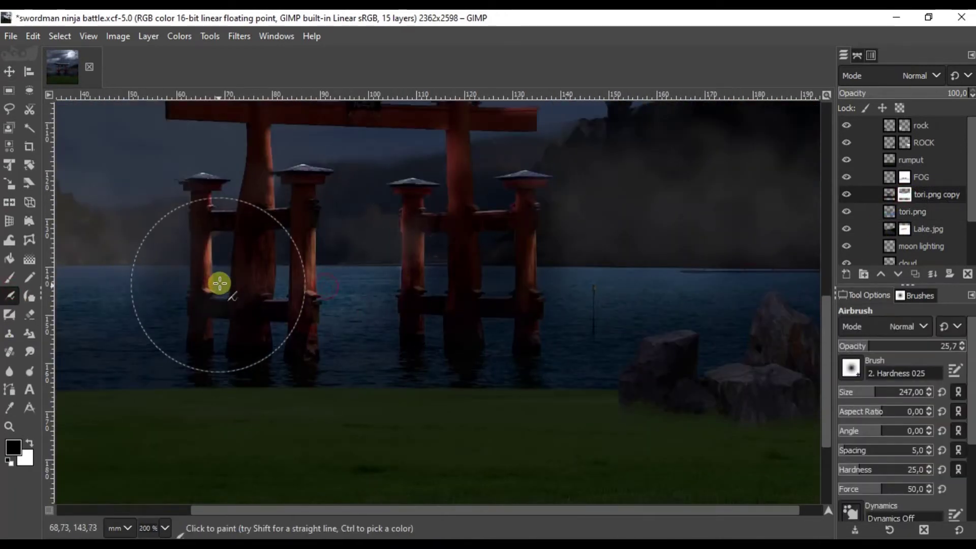
{"action": "scroll", "coordinate": [517, 286], "scroll_direction": "right", "scroll_amount": 2}
{"action": "scroll", "coordinate": [545, 296], "scroll_direction": "right", "scroll_amount": 2}
{"action": "scroll", "coordinate": [596, 304], "scroll_direction": "down", "scroll_amount": 3}
{"action": "scroll", "coordinate": [595, 303], "scroll_direction": "up", "scroll_amount": 1}
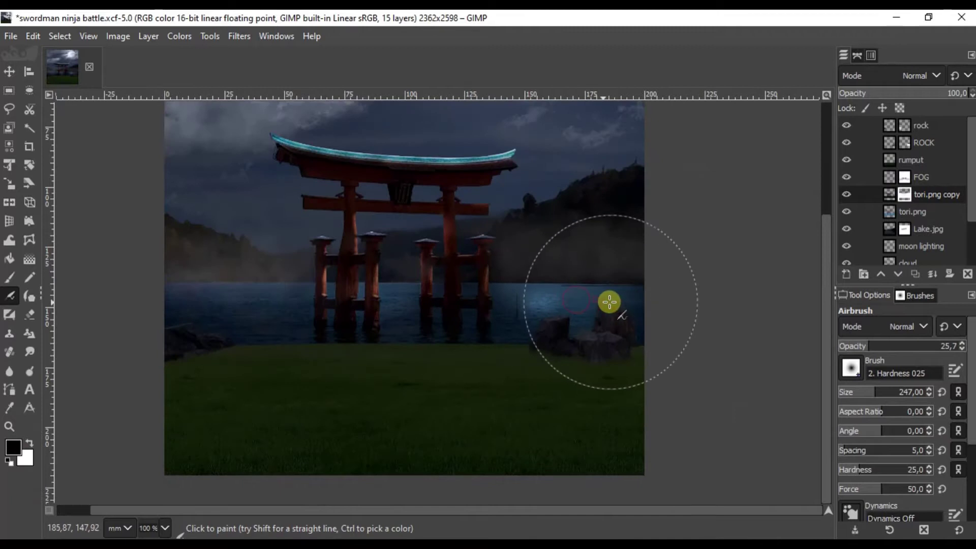
{"action": "scroll", "coordinate": [610, 298], "scroll_direction": "down", "scroll_amount": 1}
{"action": "scroll", "coordinate": [562, 342], "scroll_direction": "up", "scroll_amount": 7}
{"action": "scroll", "coordinate": [598, 281], "scroll_direction": "down", "scroll_amount": 8}
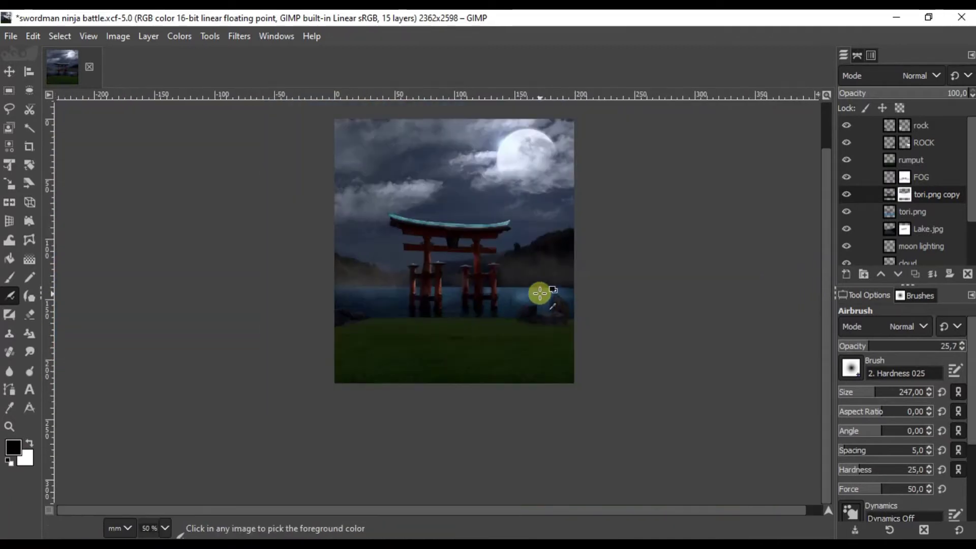
{"action": "key", "text": "ctrl+s"}
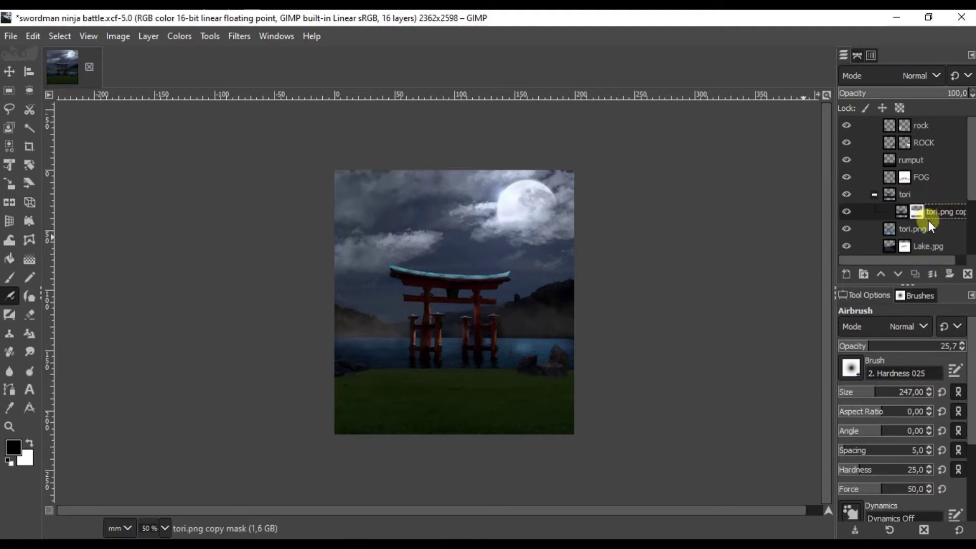
Step: Select the rumput layer, then the rock layer, in the Layers panel
{"action": "scroll", "coordinate": [945, 188], "scroll_direction": "up", "scroll_amount": 1}
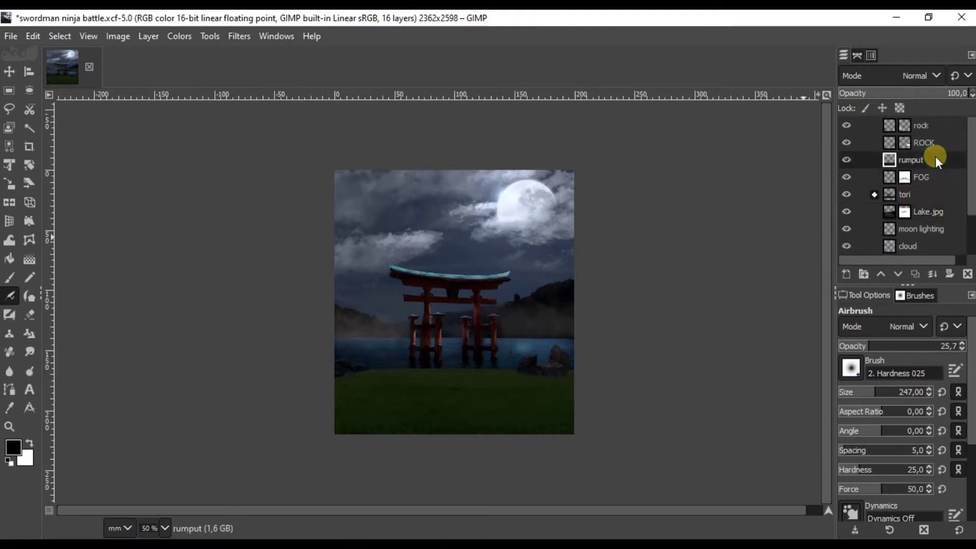
{"action": "left_click", "coordinate": [943, 127]}
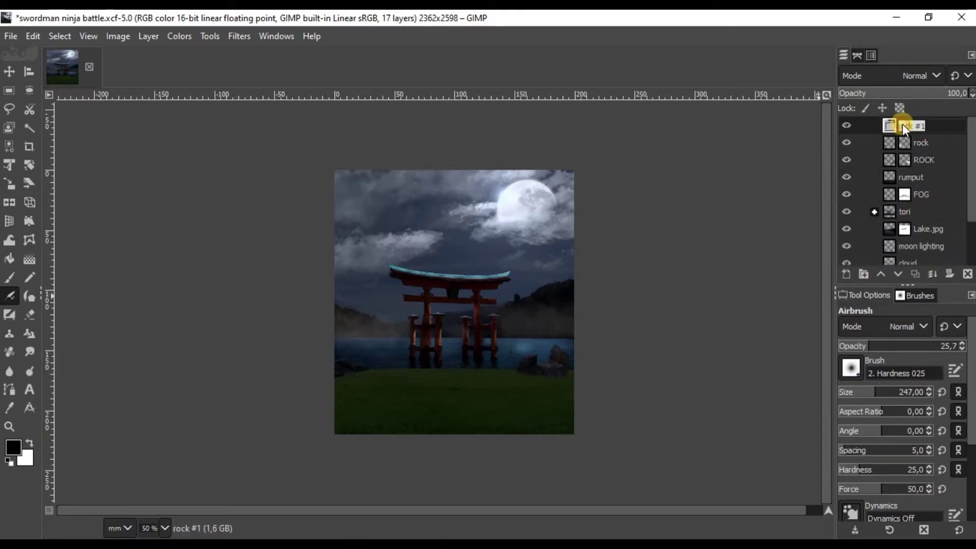
{"action": "type", "text": "rock and rumput"}
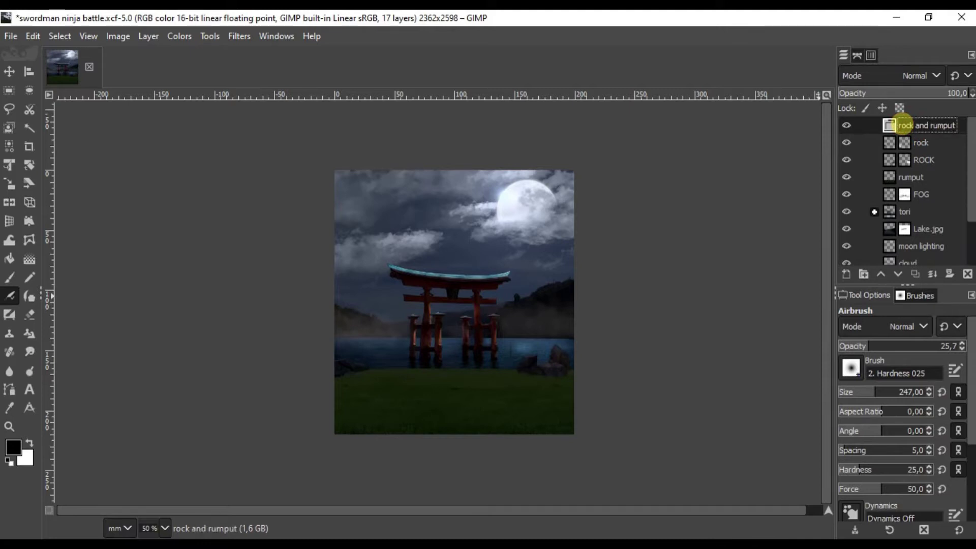
{"action": "left_click", "coordinate": [891, 145]}
{"action": "scroll", "coordinate": [563, 401], "scroll_direction": "up", "scroll_amount": 1}
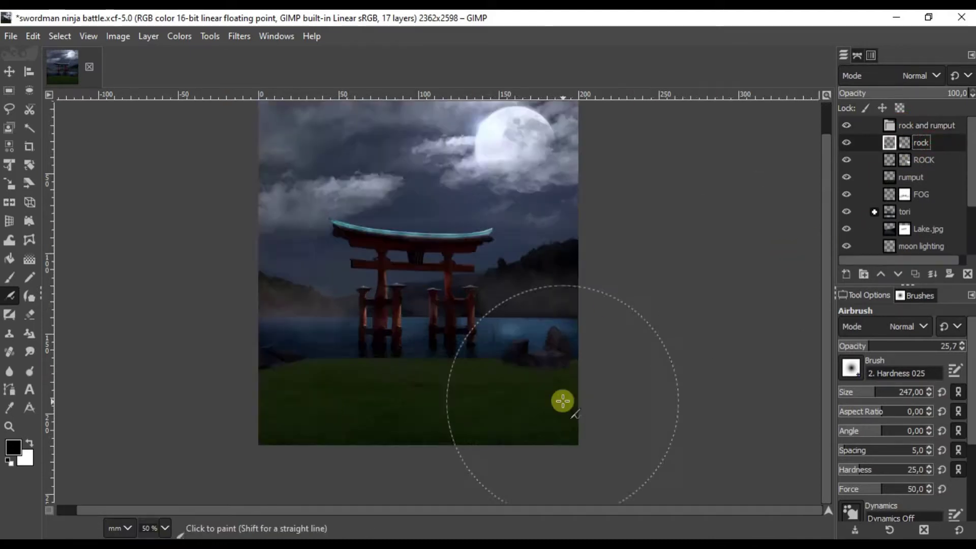
{"action": "scroll", "coordinate": [410, 481], "scroll_direction": "up", "scroll_amount": 2}
{"action": "scroll", "coordinate": [198, 407], "scroll_direction": "up", "scroll_amount": 1}
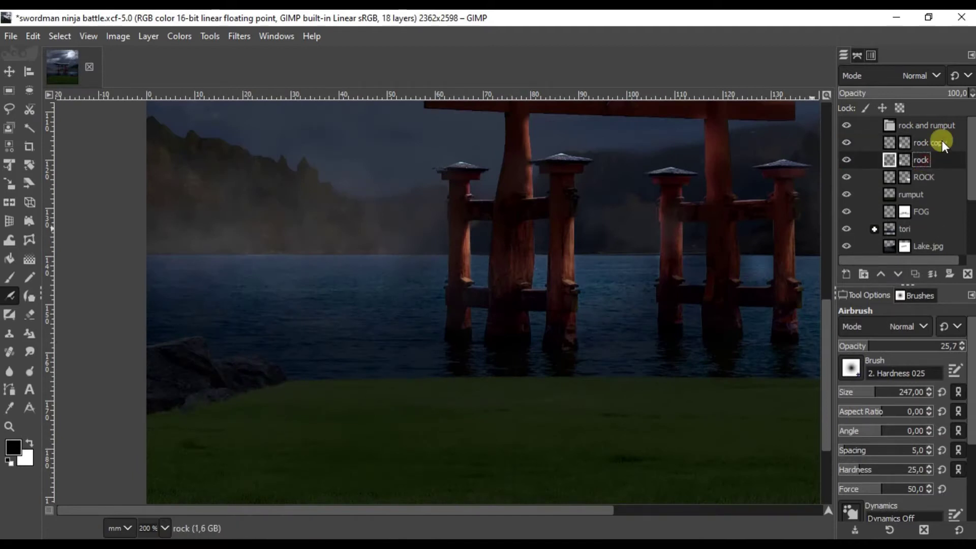
Step: Brighten the rock copy with Exposure and target its mask for painting
{"action": "left_click", "coordinate": [179, 36]}
{"action": "left_click", "coordinate": [226, 146]}
{"action": "left_click", "coordinate": [644, 257]}
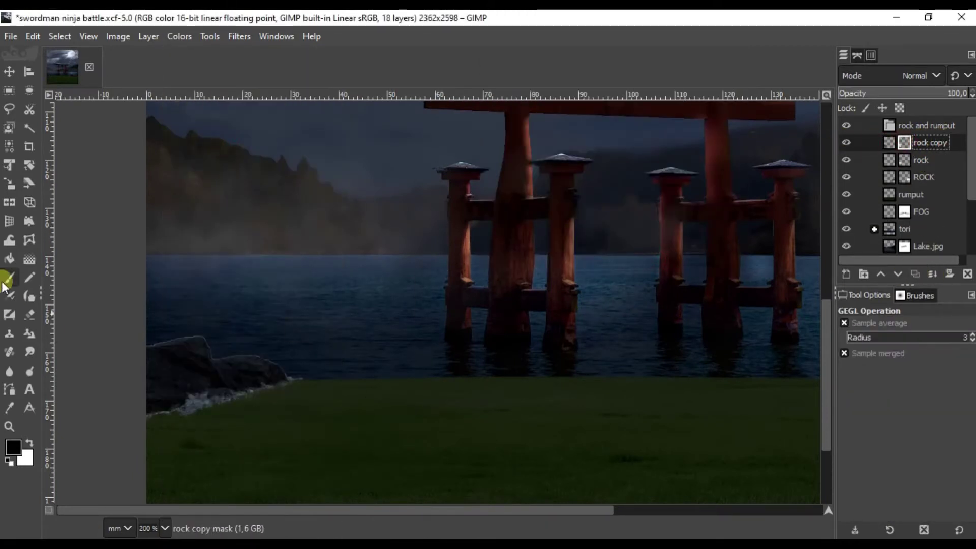
{"action": "left_click", "coordinate": [7, 280]}
{"action": "scroll", "coordinate": [225, 412], "scroll_direction": "up", "scroll_amount": 4}
{"action": "left_click", "coordinate": [847, 143]}
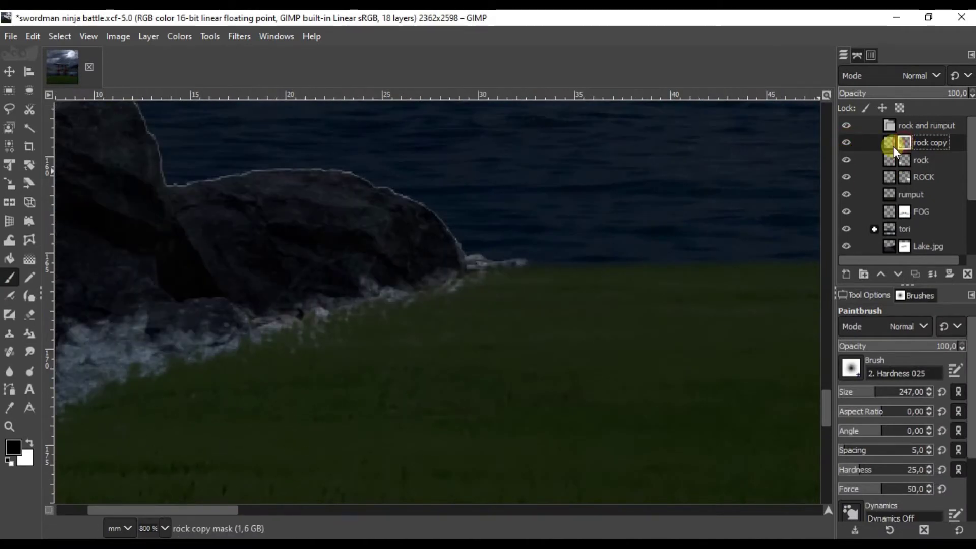
{"action": "left_click", "coordinate": [904, 160]}
{"action": "scroll", "coordinate": [305, 355], "scroll_direction": "up", "scroll_amount": 1}
{"action": "scroll", "coordinate": [503, 298], "scroll_direction": "up", "scroll_amount": 1}
{"action": "scroll", "coordinate": [350, 358], "scroll_direction": "up", "scroll_amount": 1}
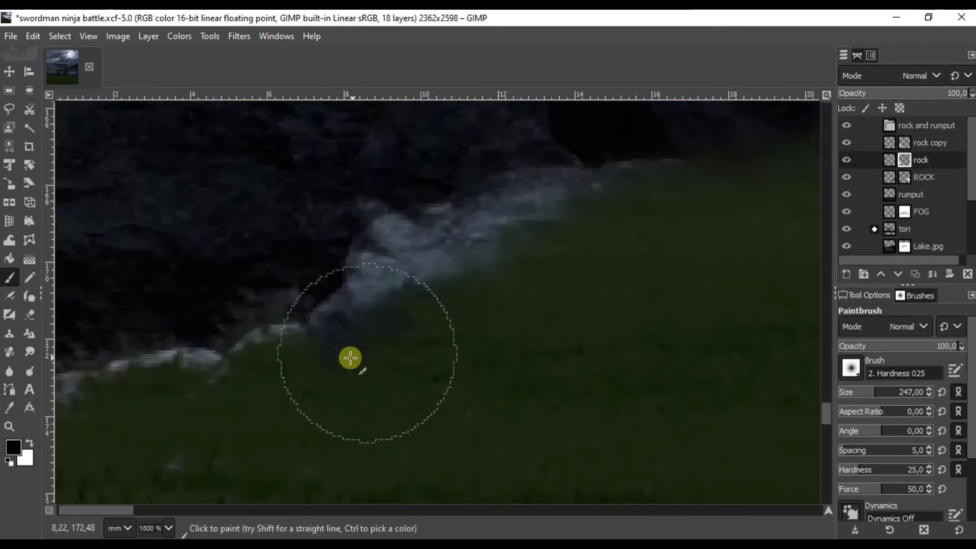
{"action": "scroll", "coordinate": [608, 196], "scroll_direction": "down", "scroll_amount": 1}
{"action": "scroll", "coordinate": [569, 279], "scroll_direction": "down", "scroll_amount": 2}
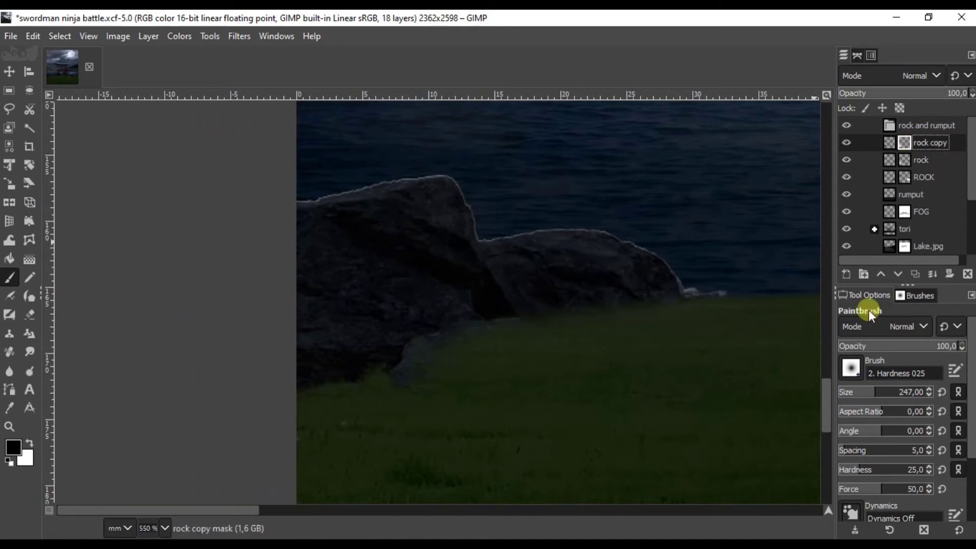
Step: Paint soft moonlit highlights along the rock tops at 21 opacity
{"action": "left_click", "coordinate": [865, 345]}
{"action": "scroll", "coordinate": [703, 236], "scroll_direction": "up", "scroll_amount": 1}
{"action": "scroll", "coordinate": [566, 234], "scroll_direction": "up", "scroll_amount": 1}
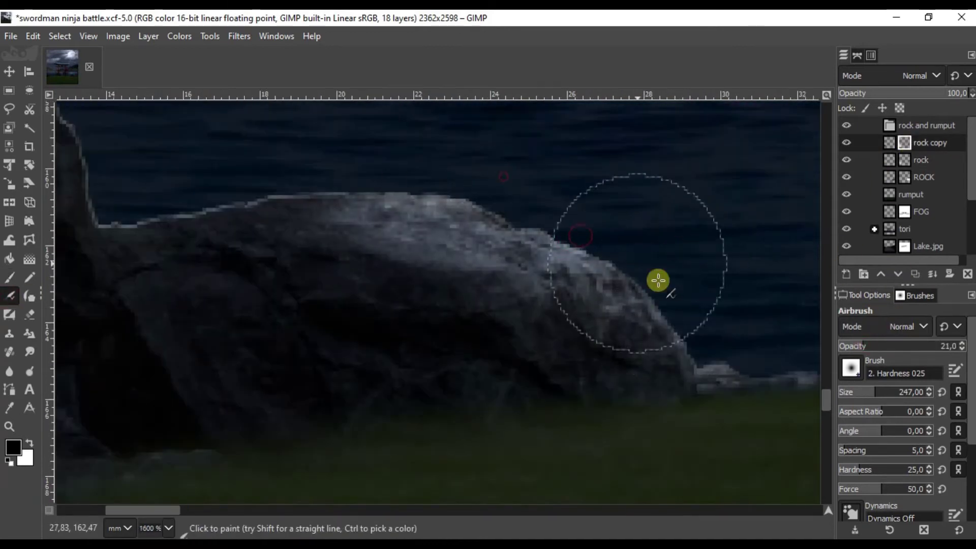
{"action": "scroll", "coordinate": [288, 227], "scroll_direction": "up", "scroll_amount": 1}
{"action": "scroll", "coordinate": [287, 227], "scroll_direction": "down", "scroll_amount": 2}
{"action": "scroll", "coordinate": [557, 229], "scroll_direction": "down", "scroll_amount": 3}
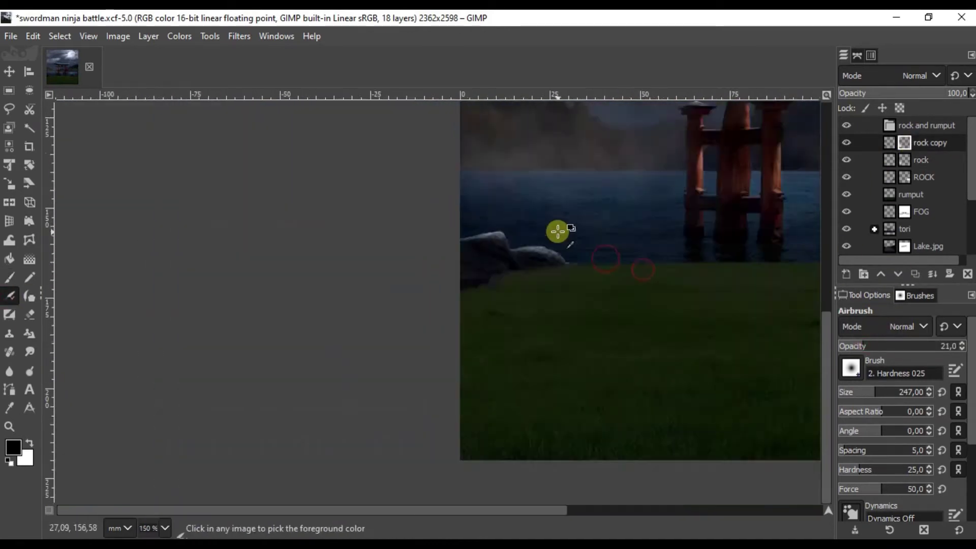
{"action": "scroll", "coordinate": [544, 258], "scroll_direction": "up", "scroll_amount": 2}
{"action": "scroll", "coordinate": [544, 258], "scroll_direction": "up", "scroll_amount": 1}
{"action": "scroll", "coordinate": [599, 257], "scroll_direction": "up", "scroll_amount": 3}
{"action": "scroll", "coordinate": [420, 279], "scroll_direction": "down", "scroll_amount": 1}
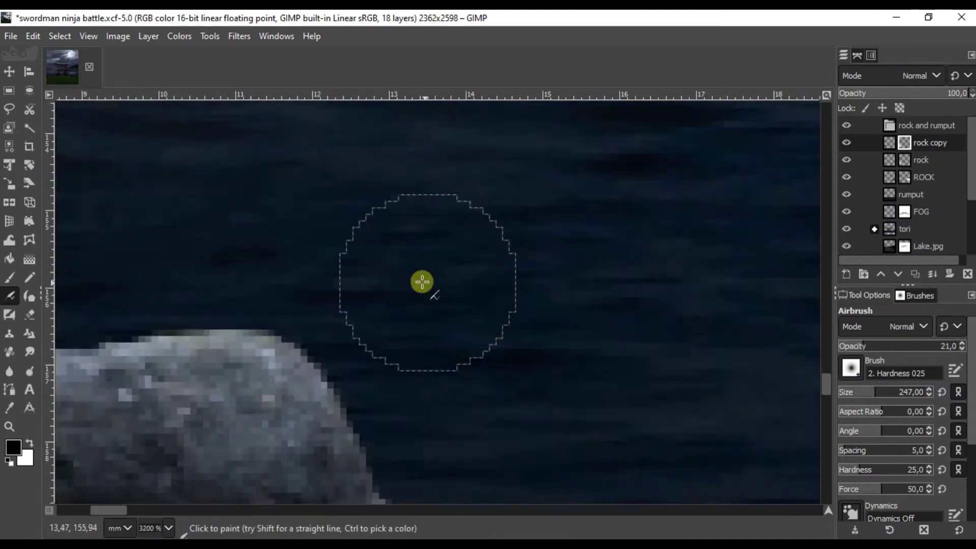
{"action": "scroll", "coordinate": [412, 164], "scroll_direction": "down", "scroll_amount": 1}
{"action": "scroll", "coordinate": [534, 359], "scroll_direction": "down", "scroll_amount": 3}
{"action": "scroll", "coordinate": [399, 279], "scroll_direction": "up", "scroll_amount": 2}
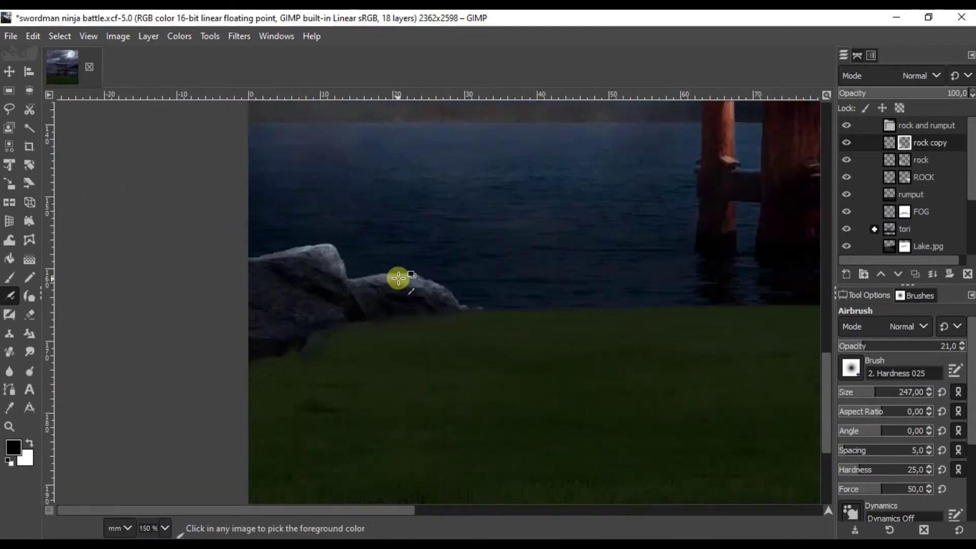
{"action": "scroll", "coordinate": [399, 280], "scroll_direction": "up", "scroll_amount": 2}
Step: Lighten the left rocks' top edges with the Dodge tool
{"action": "left_click", "coordinate": [29, 371]}
{"action": "scroll", "coordinate": [225, 277], "scroll_direction": "down", "scroll_amount": 2}
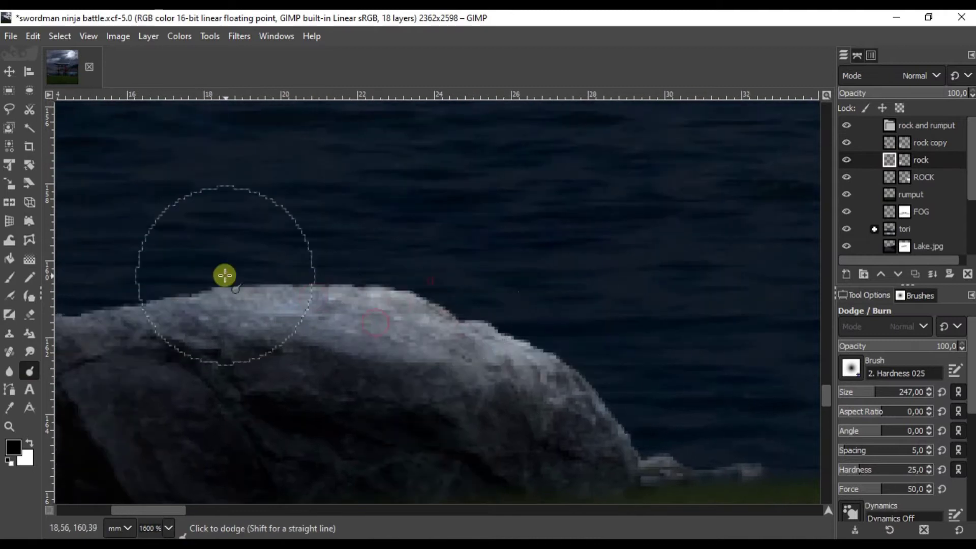
{"action": "scroll", "coordinate": [287, 280], "scroll_direction": "up", "scroll_amount": 2}
{"action": "scroll", "coordinate": [286, 280], "scroll_direction": "down", "scroll_amount": 5}
{"action": "left_click", "coordinate": [947, 149]}
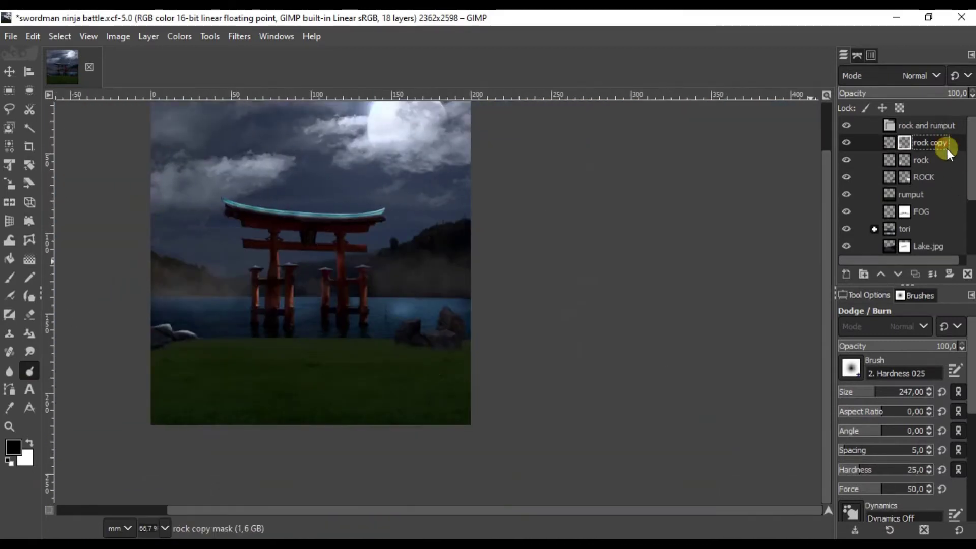
Step: Select the ROCK layer, switch to the paintbrush, and zoom around the rocks
{"action": "left_click", "coordinate": [846, 177]}
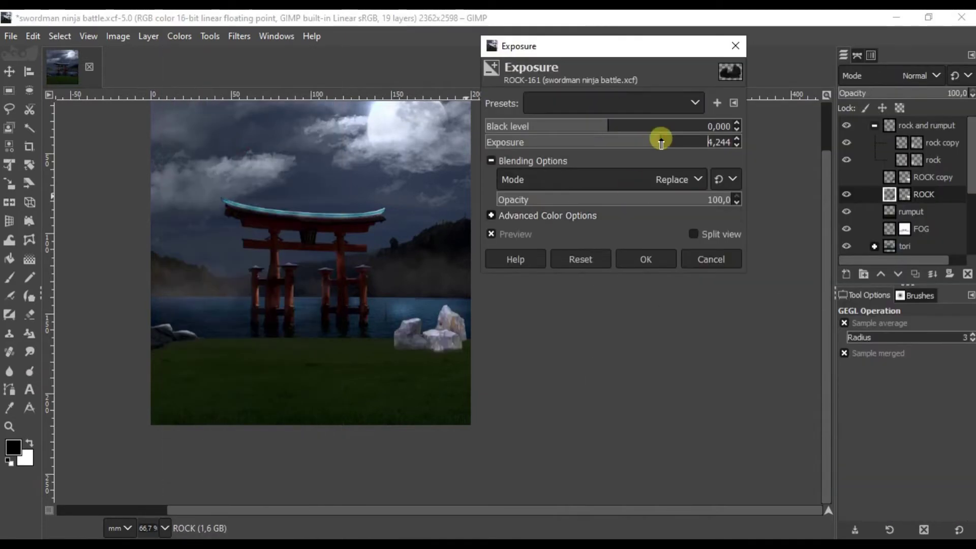
{"action": "key", "text": "p"}
{"action": "key", "text": "4"}
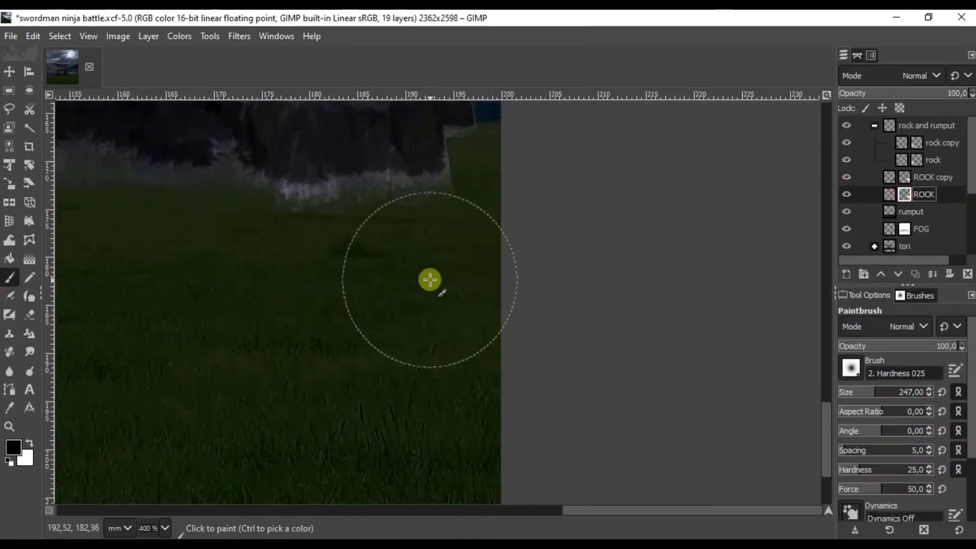
{"action": "scroll", "coordinate": [429, 279], "scroll_direction": "up", "scroll_amount": 3}
{"action": "scroll", "coordinate": [437, 331], "scroll_direction": "up", "scroll_amount": 3}
{"action": "scroll", "coordinate": [650, 346], "scroll_direction": "right", "scroll_amount": 5}
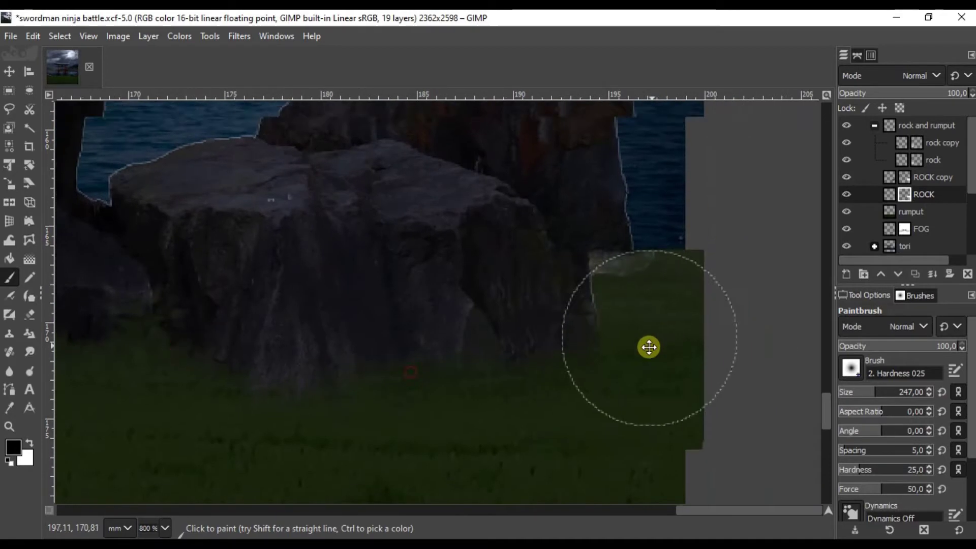
{"action": "scroll", "coordinate": [575, 304], "scroll_direction": "up", "scroll_amount": 2}
{"action": "scroll", "coordinate": [771, 228], "scroll_direction": "down", "scroll_amount": 2}
{"action": "scroll", "coordinate": [509, 315], "scroll_direction": "up", "scroll_amount": 3}
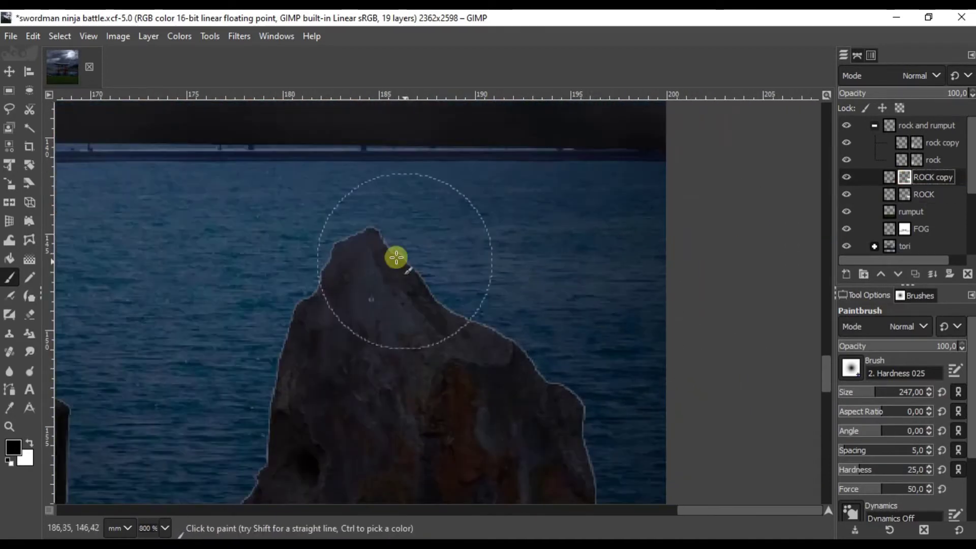
{"action": "scroll", "coordinate": [309, 359], "scroll_direction": "down", "scroll_amount": 2}
{"action": "scroll", "coordinate": [407, 294], "scroll_direction": "up", "scroll_amount": 2}
{"action": "scroll", "coordinate": [556, 200], "scroll_direction": "down", "scroll_amount": 1}
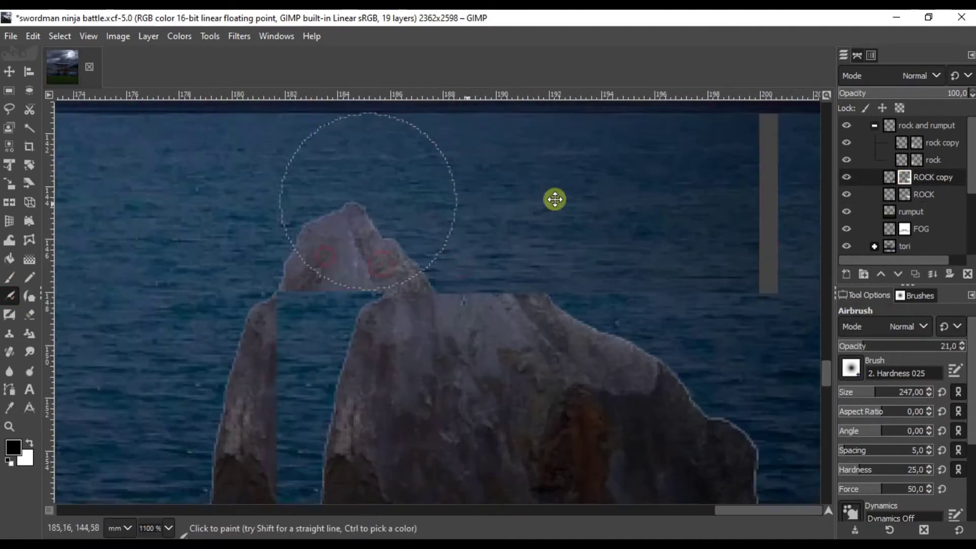
{"action": "scroll", "coordinate": [500, 296], "scroll_direction": "up", "scroll_amount": 2}
{"action": "scroll", "coordinate": [372, 322], "scroll_direction": "up", "scroll_amount": 2}
{"action": "scroll", "coordinate": [715, 222], "scroll_direction": "up", "scroll_amount": 1}
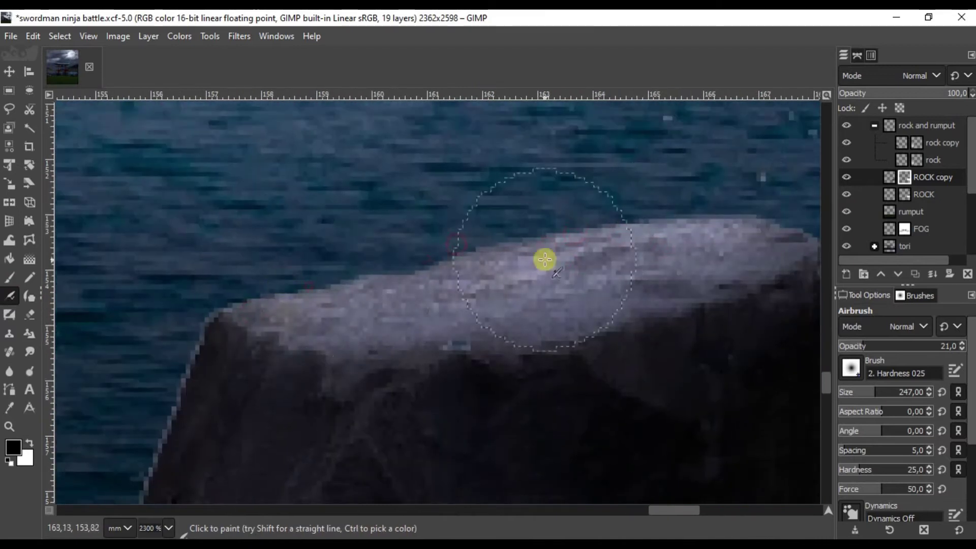
{"action": "scroll", "coordinate": [441, 191], "scroll_direction": "up", "scroll_amount": 2}
{"action": "scroll", "coordinate": [432, 274], "scroll_direction": "down", "scroll_amount": 1}
{"action": "scroll", "coordinate": [436, 344], "scroll_direction": "down", "scroll_amount": 1}
{"action": "scroll", "coordinate": [534, 326], "scroll_direction": "down", "scroll_amount": 2}
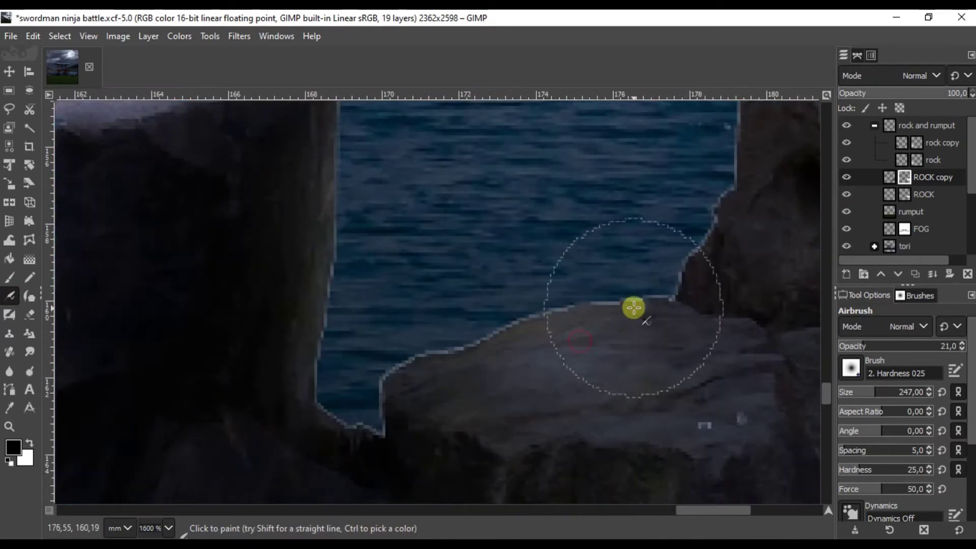
{"action": "scroll", "coordinate": [431, 322], "scroll_direction": "right", "scroll_amount": 2}
{"action": "scroll", "coordinate": [386, 397], "scroll_direction": "right", "scroll_amount": 2}
{"action": "scroll", "coordinate": [425, 146], "scroll_direction": "up", "scroll_amount": 2}
{"action": "scroll", "coordinate": [475, 242], "scroll_direction": "right", "scroll_amount": 2}
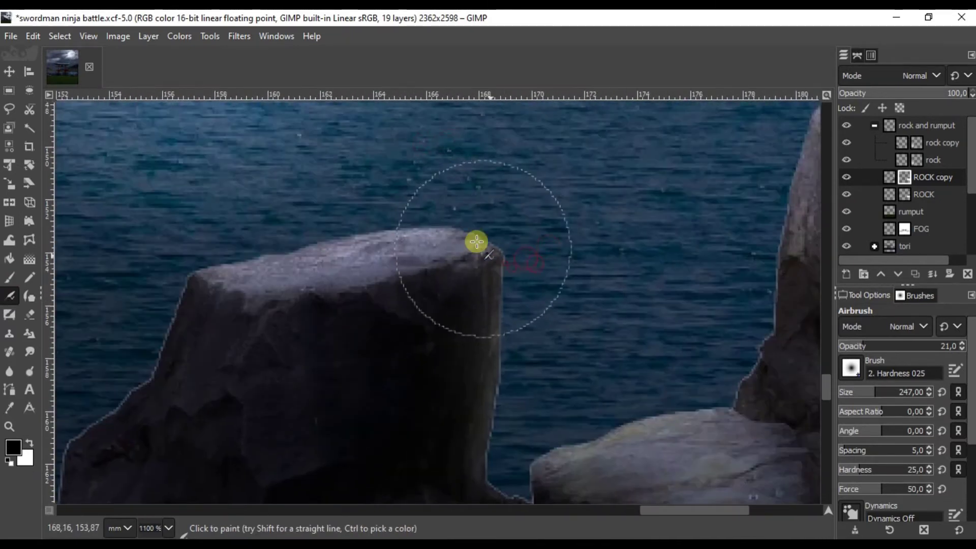
{"action": "scroll", "coordinate": [519, 336], "scroll_direction": "down", "scroll_amount": 5}
Step: Paint the ROCK layer mask with the brush and save swordman ninja battle.xcf
{"action": "left_click", "coordinate": [905, 194]}
{"action": "scroll", "coordinate": [600, 190], "scroll_direction": "up", "scroll_amount": 5}
{"action": "left_click", "coordinate": [9, 278]}
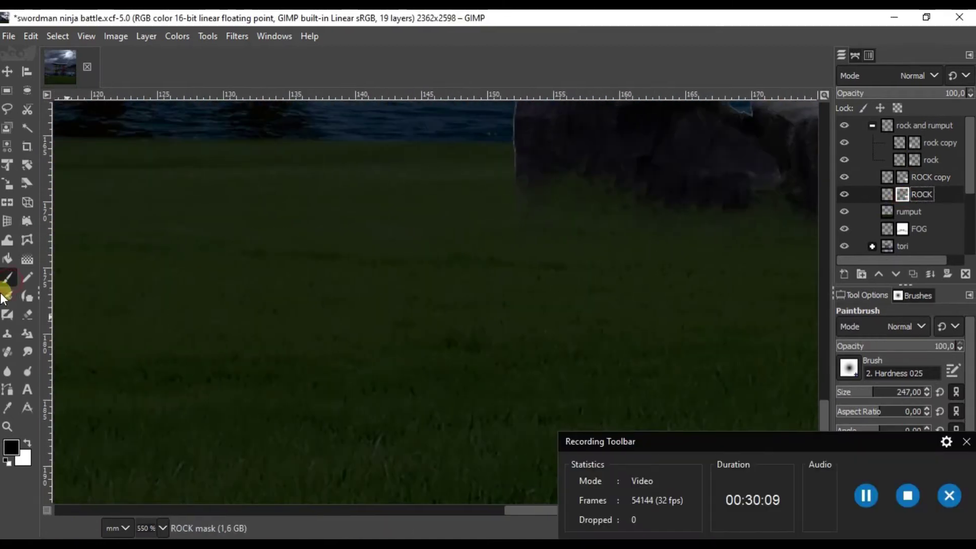
{"action": "scroll", "coordinate": [521, 431], "scroll_direction": "up", "scroll_amount": 3}
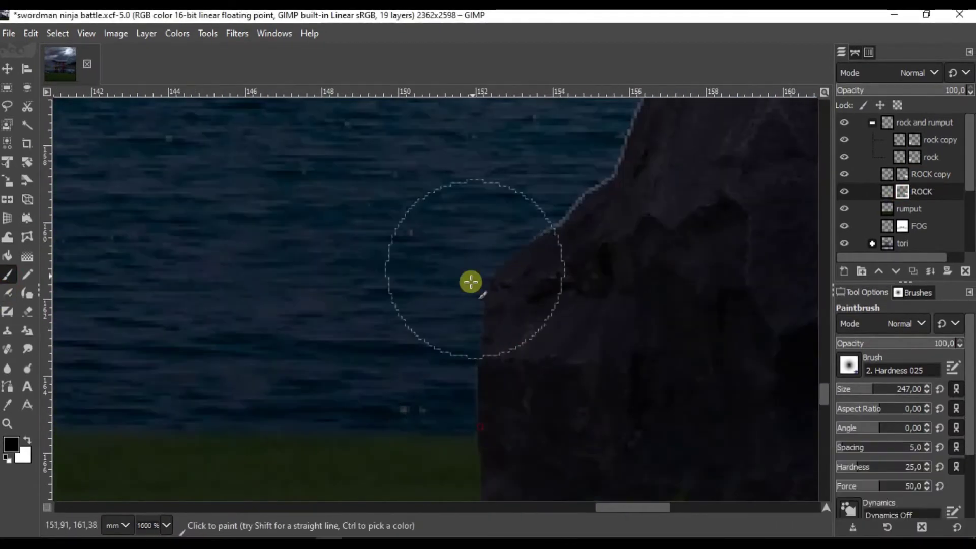
{"action": "scroll", "coordinate": [544, 245], "scroll_direction": "right", "scroll_amount": 3}
{"action": "scroll", "coordinate": [547, 264], "scroll_direction": "down", "scroll_amount": 3}
{"action": "scroll", "coordinate": [366, 327], "scroll_direction": "up", "scroll_amount": 2}
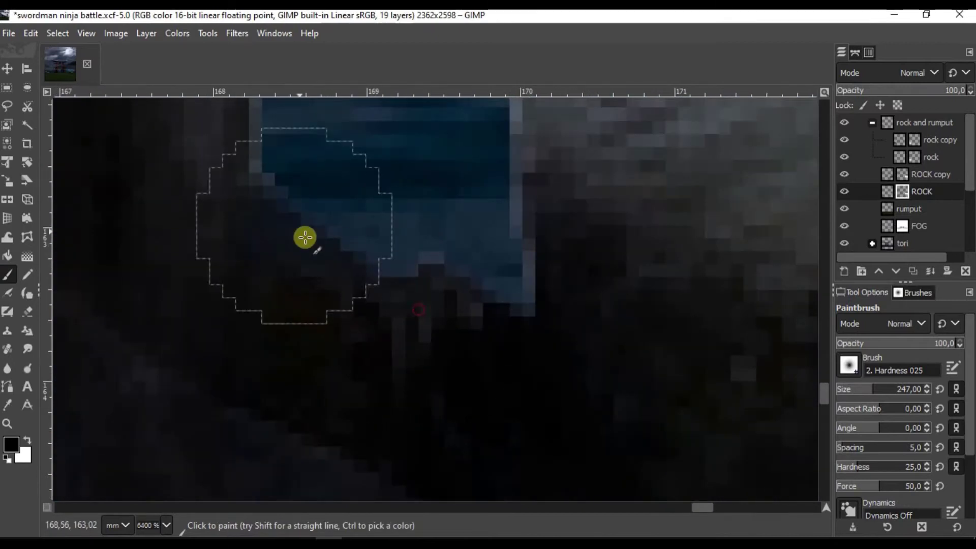
{"action": "scroll", "coordinate": [305, 236], "scroll_direction": "up", "scroll_amount": 1}
{"action": "scroll", "coordinate": [520, 243], "scroll_direction": "down", "scroll_amount": 4}
{"action": "scroll", "coordinate": [549, 279], "scroll_direction": "up", "scroll_amount": 1}
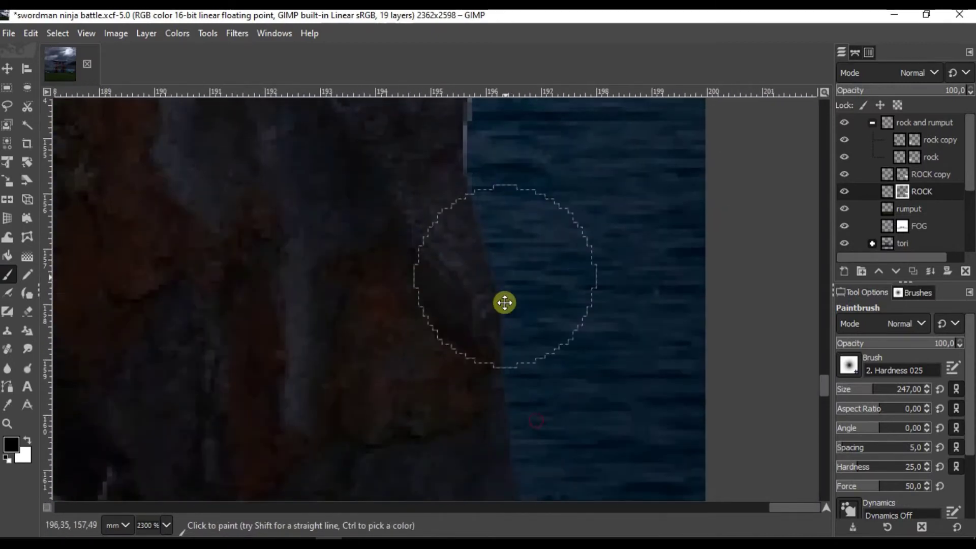
{"action": "scroll", "coordinate": [503, 303], "scroll_direction": "up", "scroll_amount": 2}
{"action": "scroll", "coordinate": [359, 236], "scroll_direction": "down", "scroll_amount": 8}
{"action": "key", "text": "ctrl+s"}
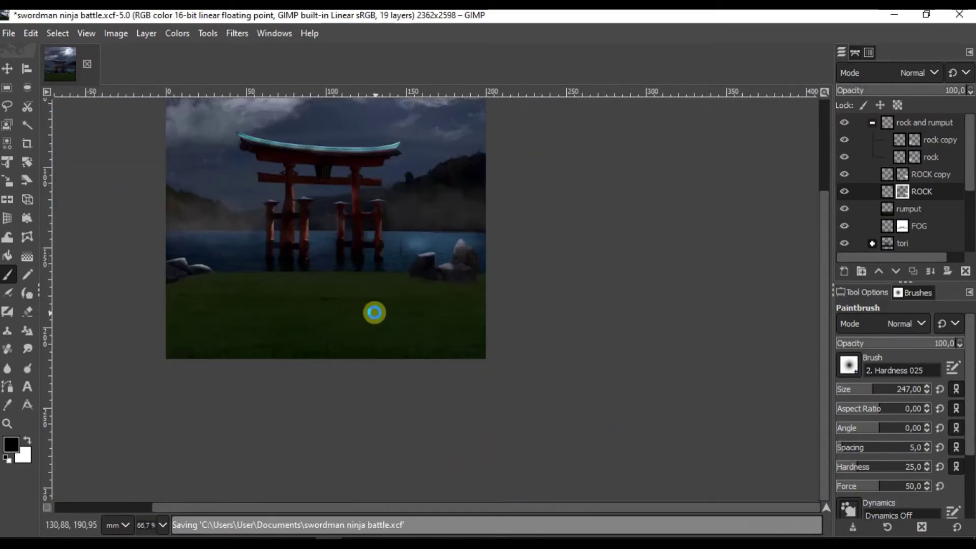
{"action": "left_click", "coordinate": [924, 215]}
Step: Create a new layer group named background
{"action": "key", "text": "m"}
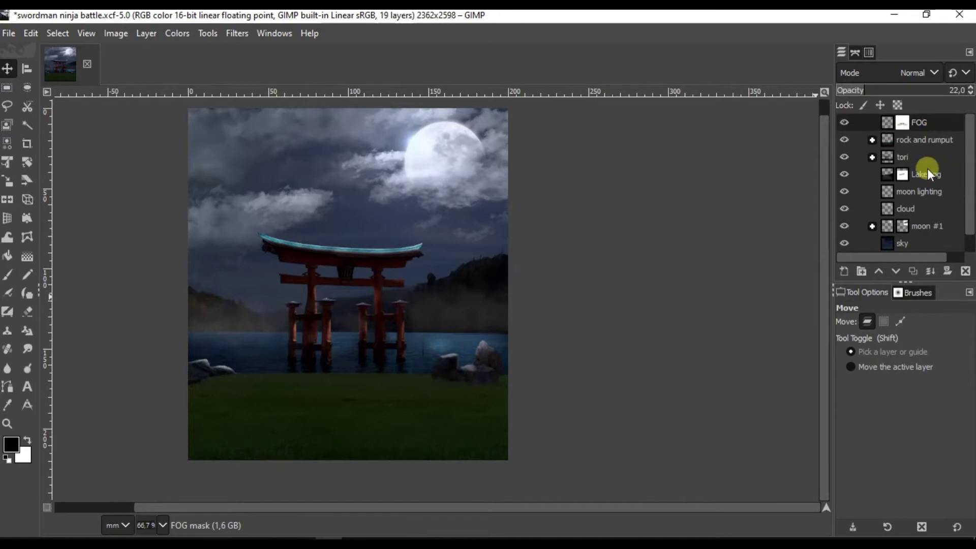
{"action": "left_click", "coordinate": [861, 271]}
{"action": "double_click", "coordinate": [917, 123]}
{"action": "type", "text": "background"}
{"action": "key", "text": "Return"}
{"action": "scroll", "coordinate": [928, 211], "scroll_direction": "down", "scroll_amount": 2}
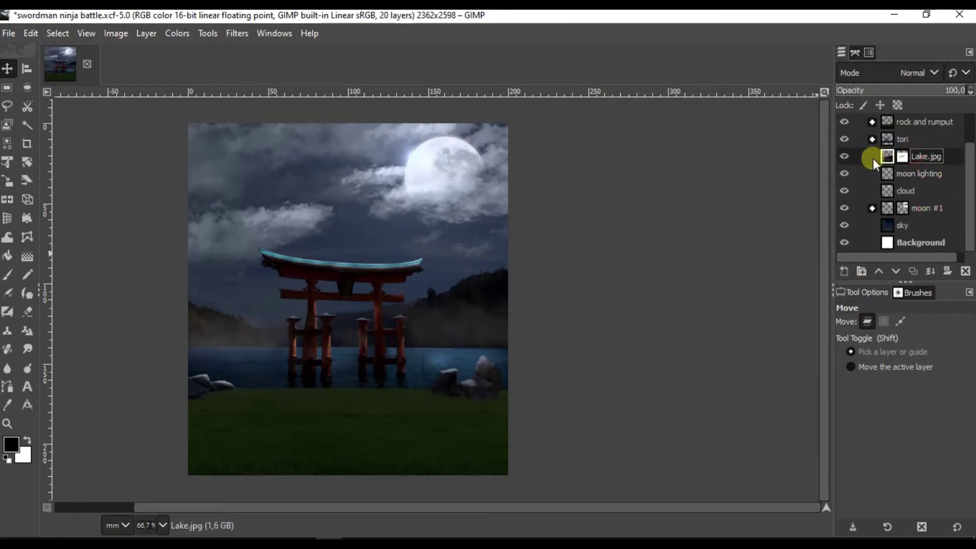
Step: Brighten the rumput grass layer with Colors > Exposure
{"action": "left_click", "coordinate": [872, 157]}
{"action": "left_click", "coordinate": [933, 209]}
{"action": "left_click", "coordinate": [237, 33]}
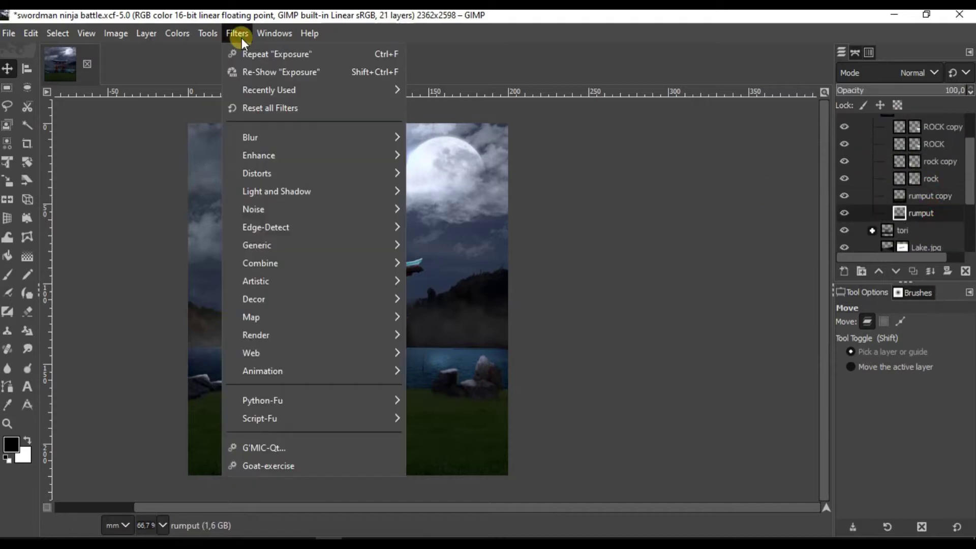
{"action": "left_click", "coordinate": [202, 144]}
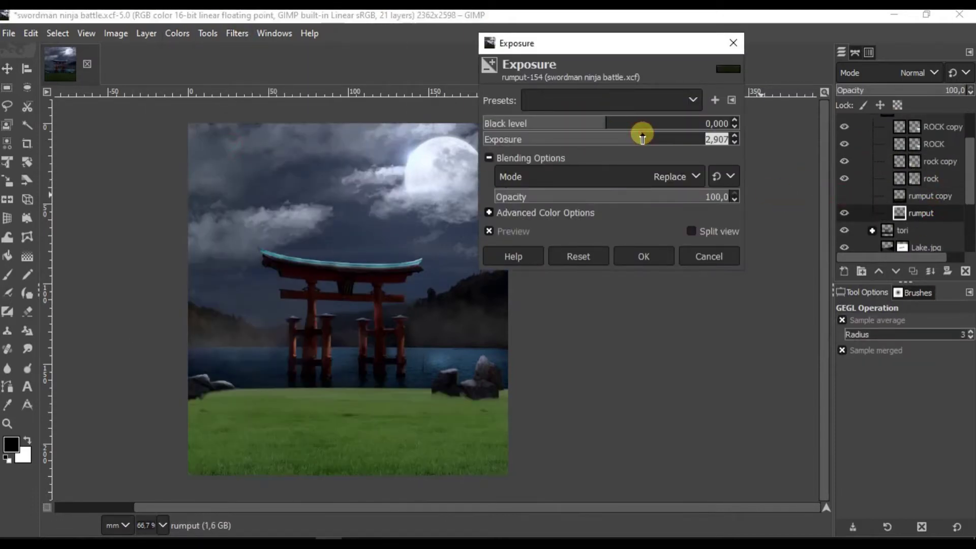
{"action": "left_click", "coordinate": [663, 256]}
Step: Show the rumput copy layer and airbrush it to lighten parts of the grass
{"action": "left_click", "coordinate": [933, 225]}
{"action": "left_click", "coordinate": [845, 196]}
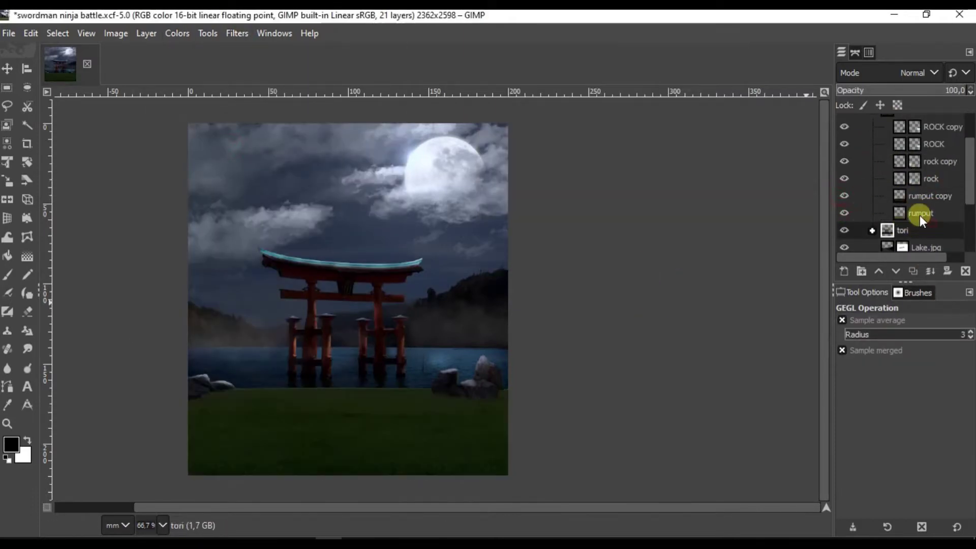
{"action": "left_click", "coordinate": [8, 293]}
{"action": "scroll", "coordinate": [362, 425], "scroll_direction": "up", "scroll_amount": 1}
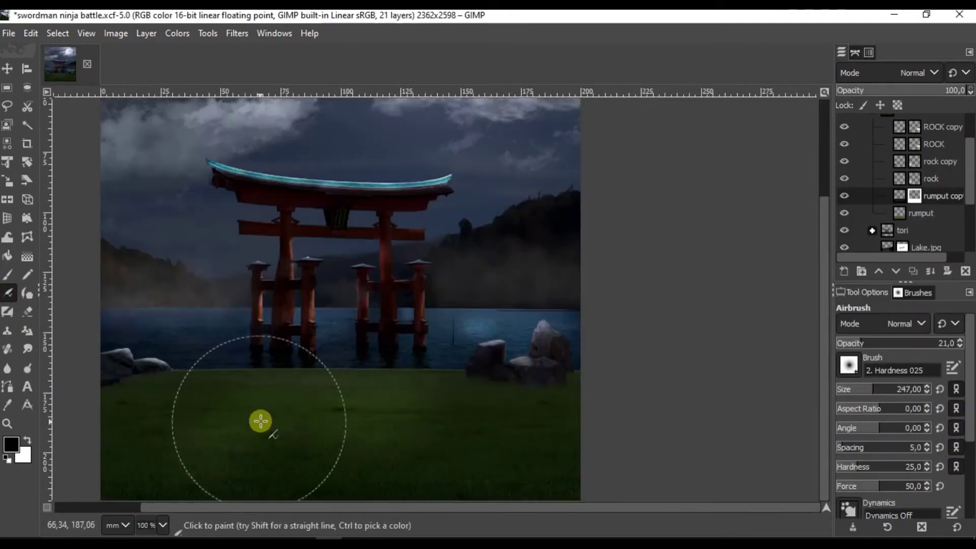
{"action": "scroll", "coordinate": [338, 345], "scroll_direction": "up", "scroll_amount": 1}
{"action": "scroll", "coordinate": [662, 418], "scroll_direction": "down", "scroll_amount": 1}
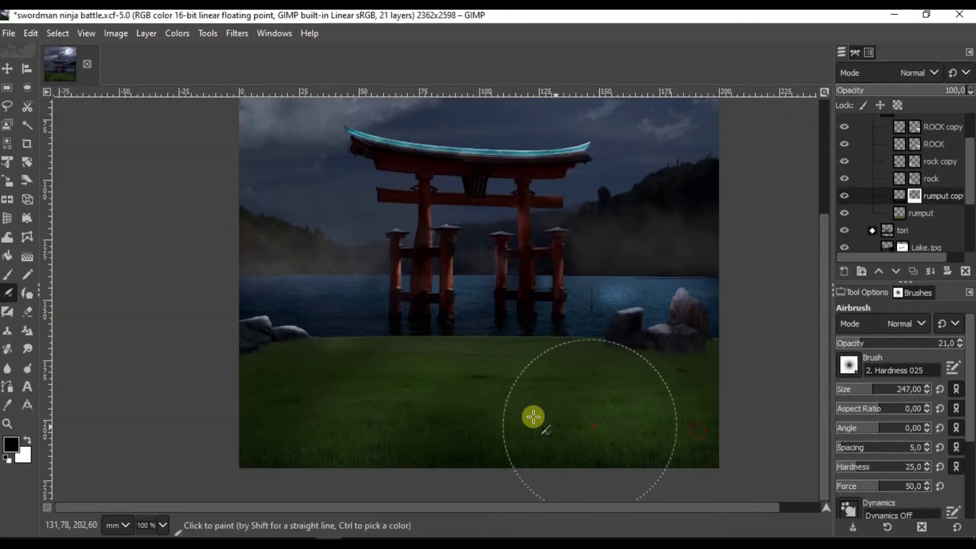
{"action": "scroll", "coordinate": [392, 374], "scroll_direction": "down", "scroll_amount": 3}
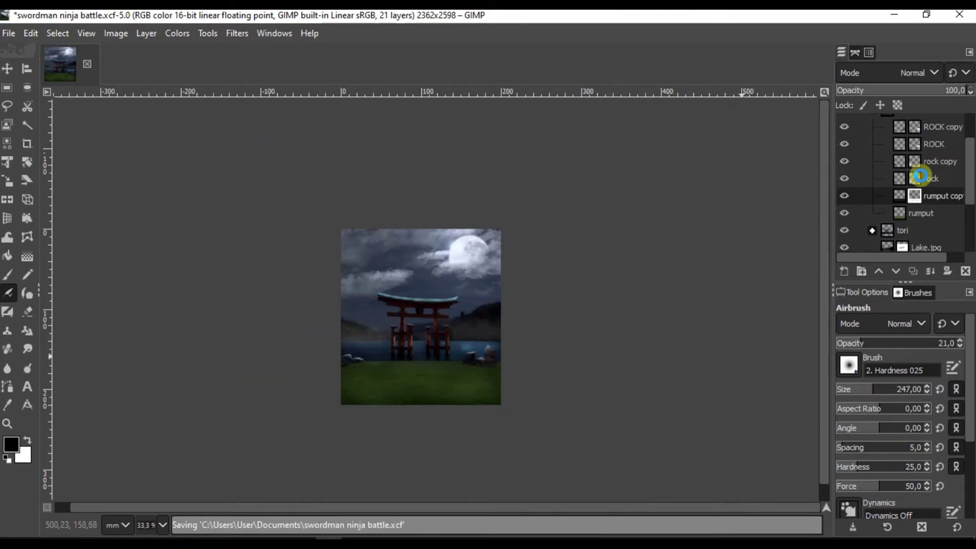
Step: Move the rock and rumput group and the moon lighting and cloud layers into background
{"action": "key", "text": "m"}
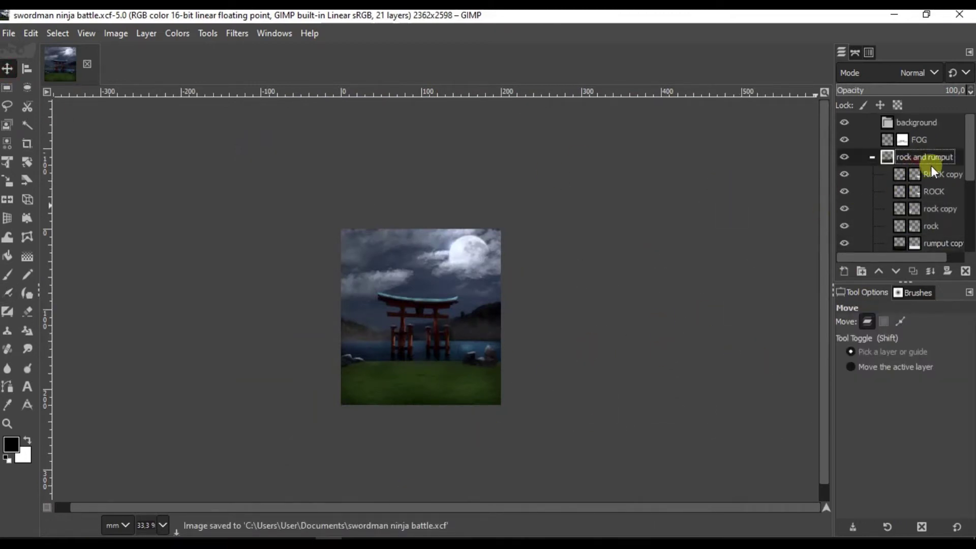
{"action": "left_click_drag", "start_coordinate": [932, 167], "coordinate": [925, 125]}
{"action": "left_click_drag", "start_coordinate": [934, 199], "coordinate": [935, 228]}
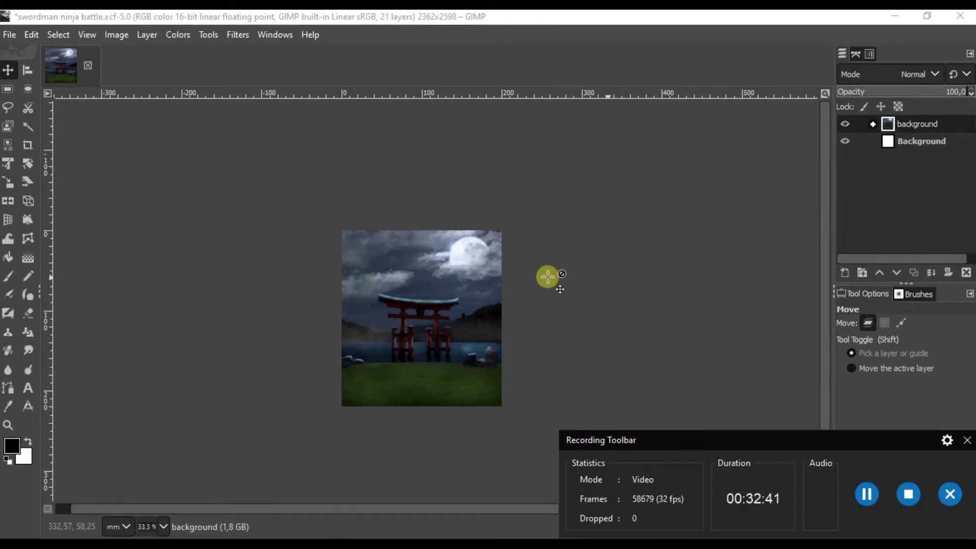
Step: Import sm.png and scale it down onto the grass before the torii gate
{"action": "key", "text": "alt+Tab"}
{"action": "mouse_move", "coordinate": [325, 335]}
{"action": "left_mouse_down"}
{"action": "mouse_move", "coordinate": [336, 535]}
{"action": "mouse_move", "coordinate": [387, 352]}
{"action": "left_mouse_up"}
{"action": "key", "text": "shift+t"}
{"action": "left_click", "coordinate": [408, 275]}
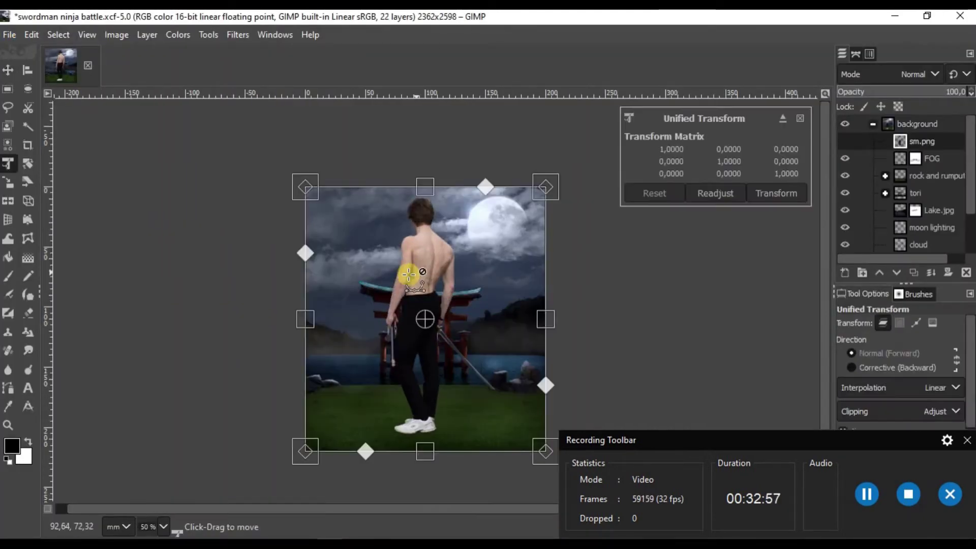
{"action": "left_click_drag", "start_coordinate": [409, 274], "coordinate": [414, 323]}
{"action": "scroll", "coordinate": [506, 299], "scroll_direction": "up", "scroll_amount": 1, "text": "ctrl"}
{"action": "mouse_move", "coordinate": [506, 299]}
{"action": "left_mouse_down"}
{"action": "mouse_move", "coordinate": [438, 373]}
{"action": "mouse_move", "coordinate": [450, 373]}
{"action": "left_mouse_up"}
{"action": "left_click_drag", "start_coordinate": [511, 300], "coordinate": [515, 296]}
{"action": "key", "text": "Return"}
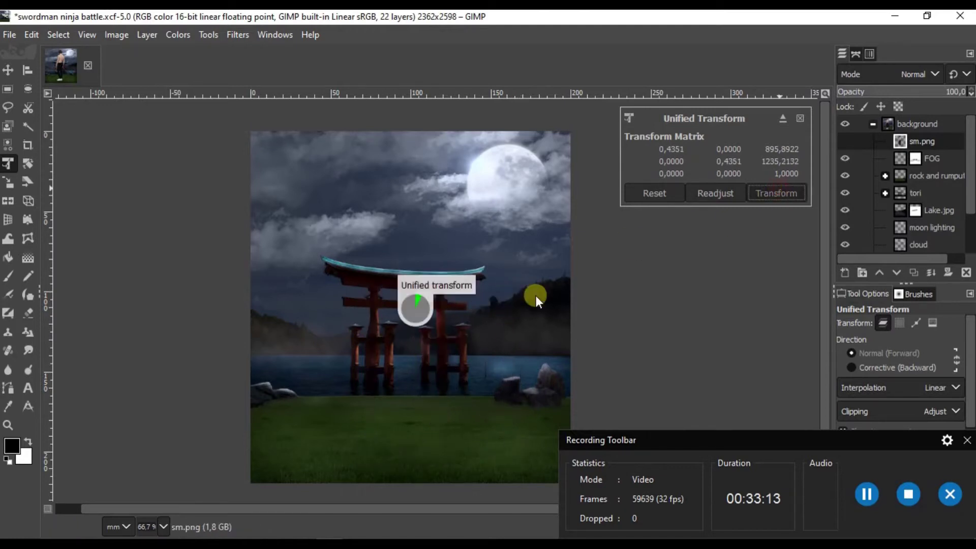
{"action": "left_click", "coordinate": [8, 70]}
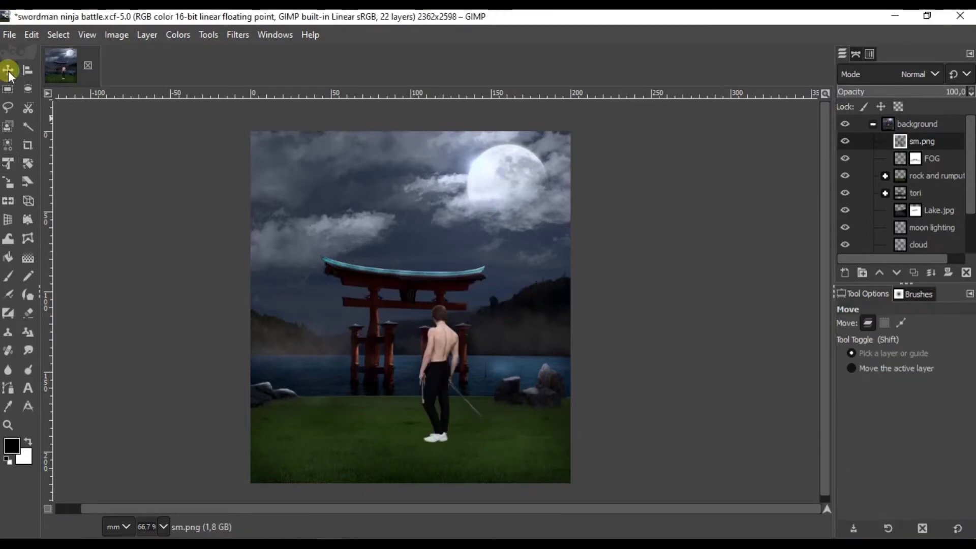
{"action": "scroll", "coordinate": [452, 432], "scroll_direction": "up", "scroll_amount": 1, "text": "ctrl"}
Step: Name the layer swordman, duplicate it, and darken the swordman with a lower Exposure
{"action": "left_click", "coordinate": [874, 139]}
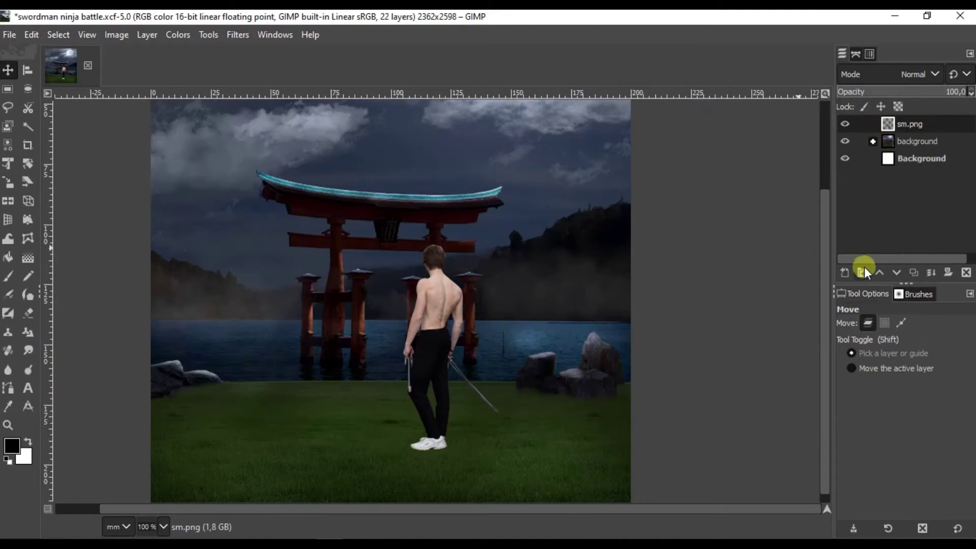
{"action": "key", "text": "Return"}
{"action": "key", "text": "shift+ctrl+d"}
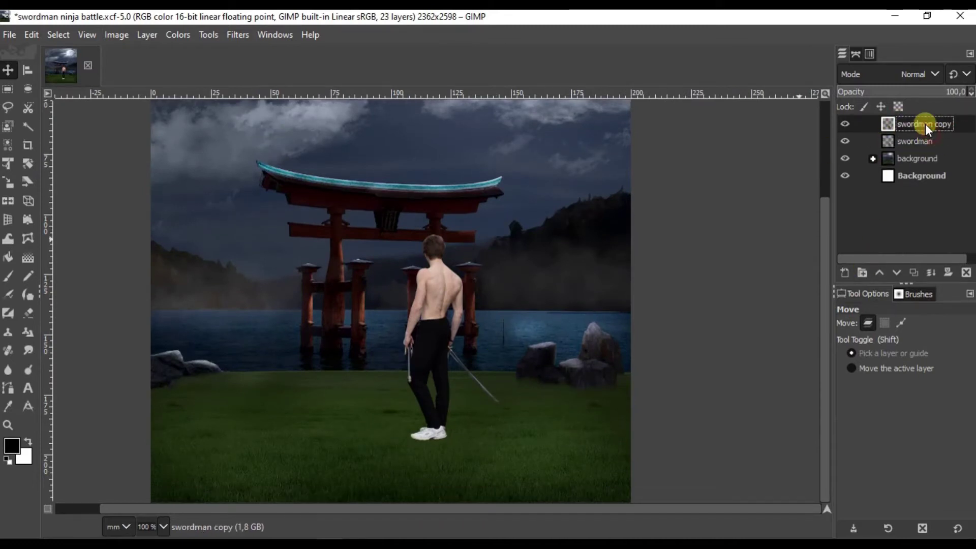
{"action": "left_click", "coordinate": [178, 35]}
{"action": "left_click", "coordinate": [203, 146]}
{"action": "left_click", "coordinate": [845, 124]}
{"action": "left_click", "coordinate": [557, 135]}
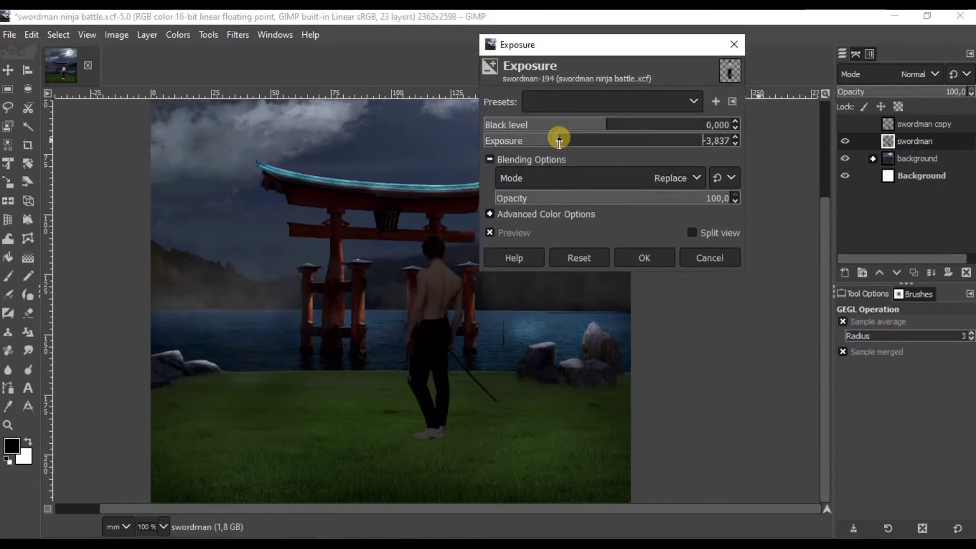
{"action": "left_click", "coordinate": [642, 257]}
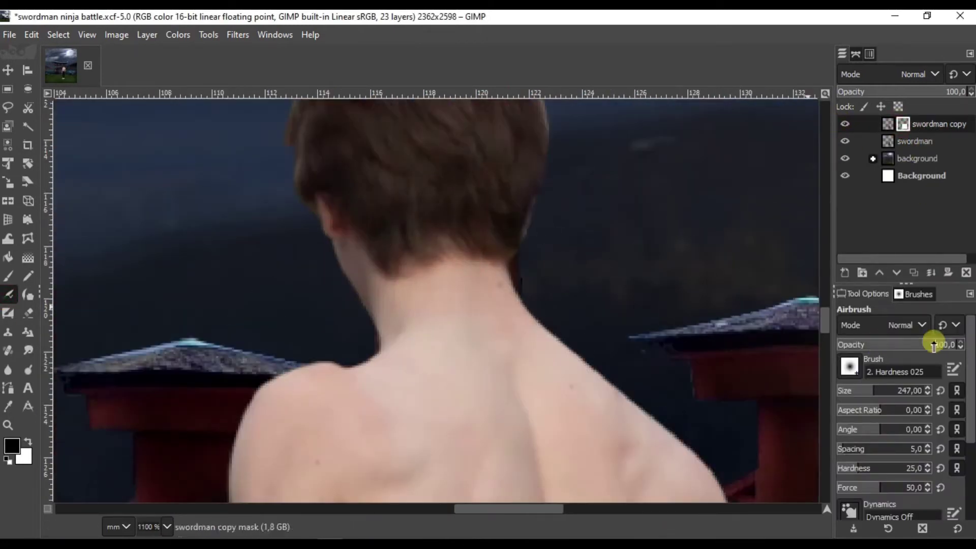
Step: Blend darker shading onto the swordman's neck and back
{"action": "left_click_drag", "start_coordinate": [457, 285], "coordinate": [533, 453]}
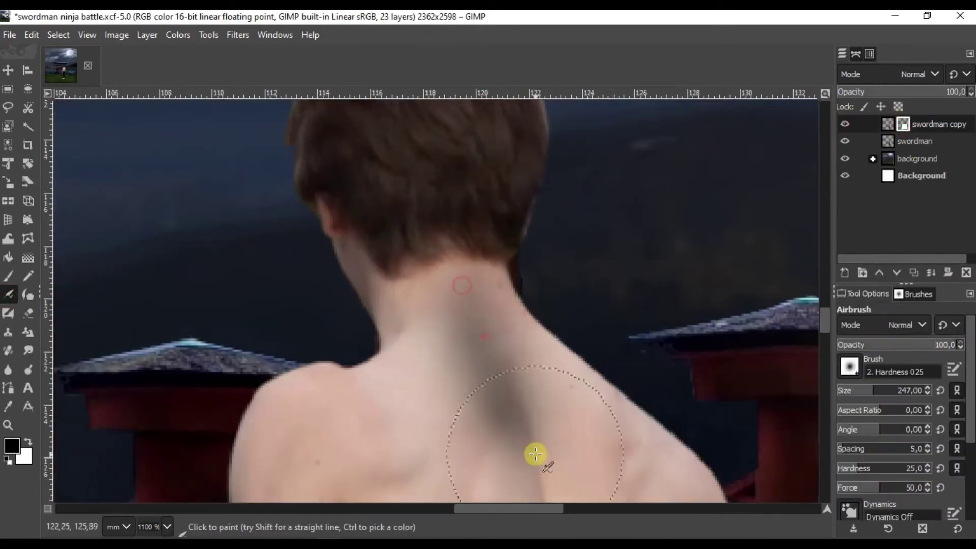
{"action": "scroll", "coordinate": [433, 296], "scroll_direction": "down", "scroll_amount": 3, "text": "ctrl"}
{"action": "scroll", "coordinate": [420, 183], "scroll_direction": "up", "scroll_amount": 1, "text": "ctrl"}
{"action": "scroll", "coordinate": [521, 180], "scroll_direction": "up", "scroll_amount": 1, "text": "ctrl"}
{"action": "scroll", "coordinate": [522, 180], "scroll_direction": "down", "scroll_amount": 1, "text": "ctrl"}
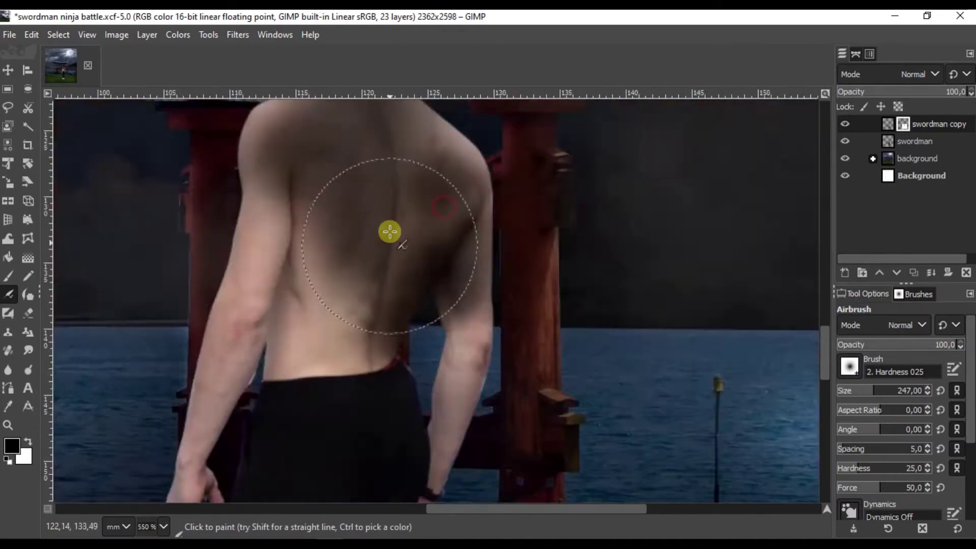
{"action": "scroll", "coordinate": [493, 248], "scroll_direction": "up", "scroll_amount": 1, "text": "ctrl"}
{"action": "scroll", "coordinate": [451, 133], "scroll_direction": "down", "scroll_amount": 5}
{"action": "scroll", "coordinate": [366, 379], "scroll_direction": "up", "scroll_amount": 1, "text": "ctrl"}
{"action": "scroll", "coordinate": [346, 294], "scroll_direction": "down", "scroll_amount": 5}
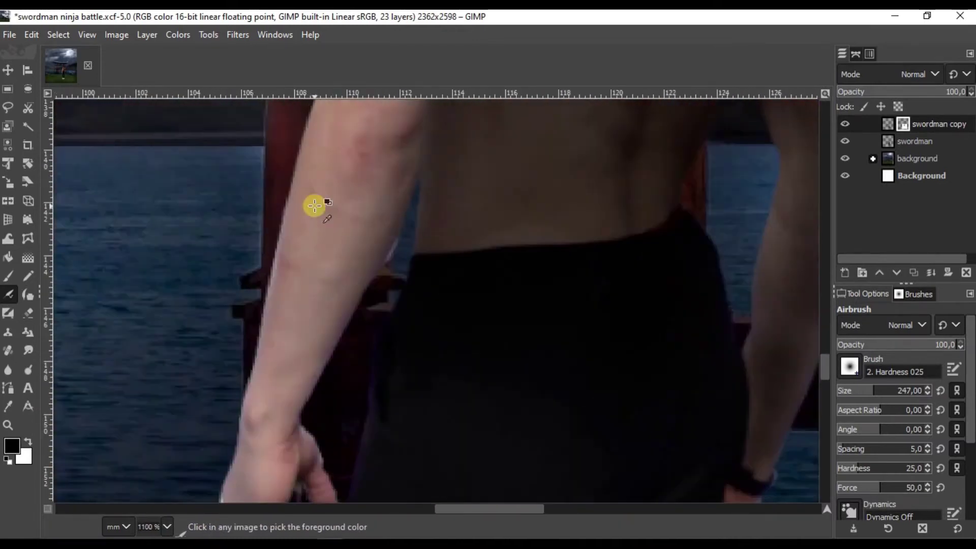
{"action": "scroll", "coordinate": [325, 305], "scroll_direction": "down", "scroll_amount": 5}
{"action": "scroll", "coordinate": [356, 346], "scroll_direction": "down", "scroll_amount": 5}
{"action": "scroll", "coordinate": [305, 284], "scroll_direction": "down", "scroll_amount": 3}
{"action": "scroll", "coordinate": [407, 339], "scroll_direction": "up", "scroll_amount": 5}
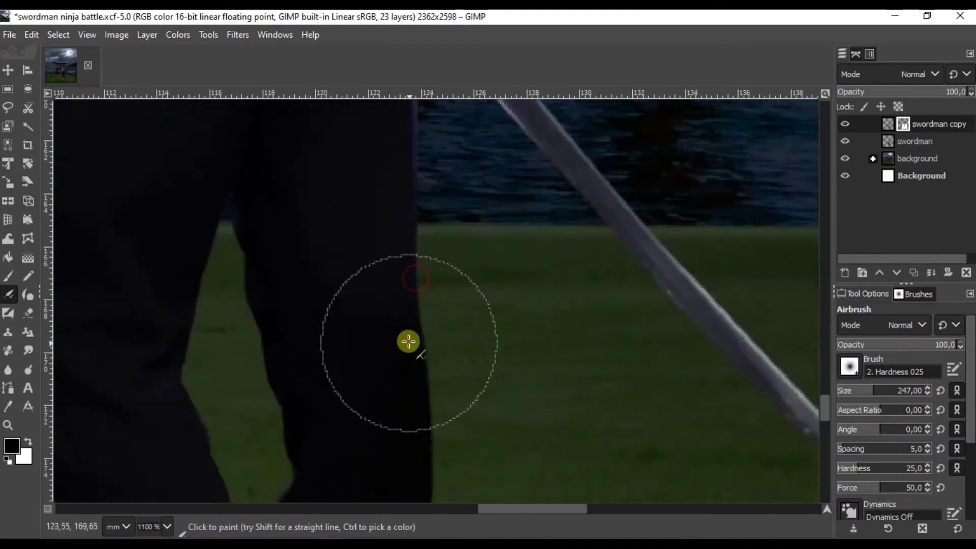
{"action": "scroll", "coordinate": [342, 331], "scroll_direction": "up", "scroll_amount": 5}
{"action": "scroll", "coordinate": [429, 246], "scroll_direction": "down", "scroll_amount": 2, "text": "ctrl"}
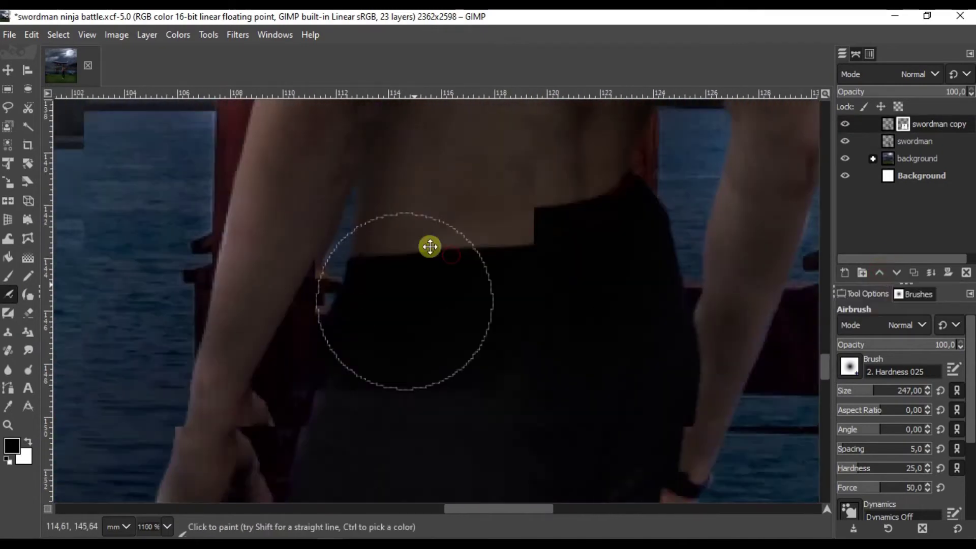
{"action": "scroll", "coordinate": [266, 394], "scroll_direction": "down", "scroll_amount": 2, "text": "ctrl"}
{"action": "scroll", "coordinate": [348, 366], "scroll_direction": "down", "scroll_amount": 2, "text": "ctrl"}
{"action": "scroll", "coordinate": [490, 362], "scroll_direction": "down", "scroll_amount": 2, "text": "ctrl"}
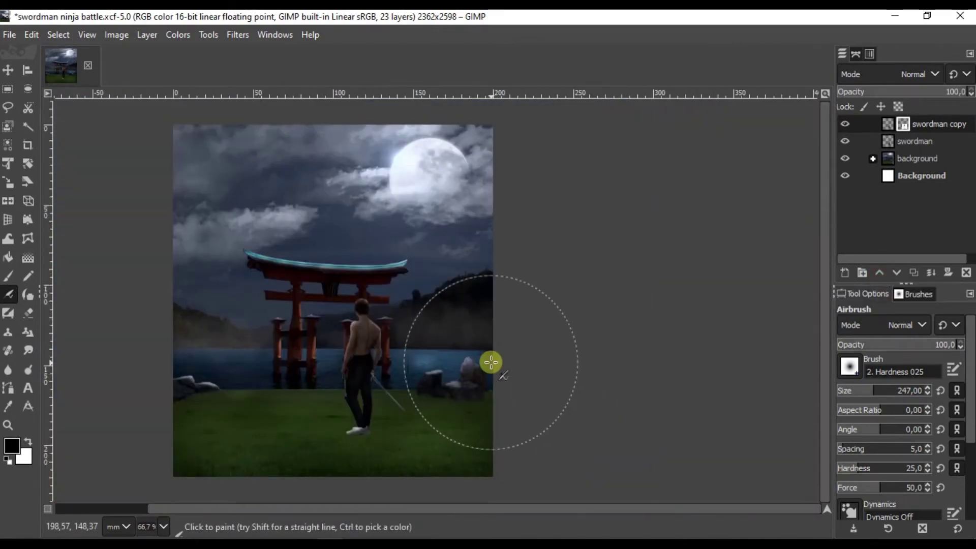
Step: Adjust curves, airbrush along the swordman's edges, then fit the image and save
{"action": "left_click", "coordinate": [838, 498]}
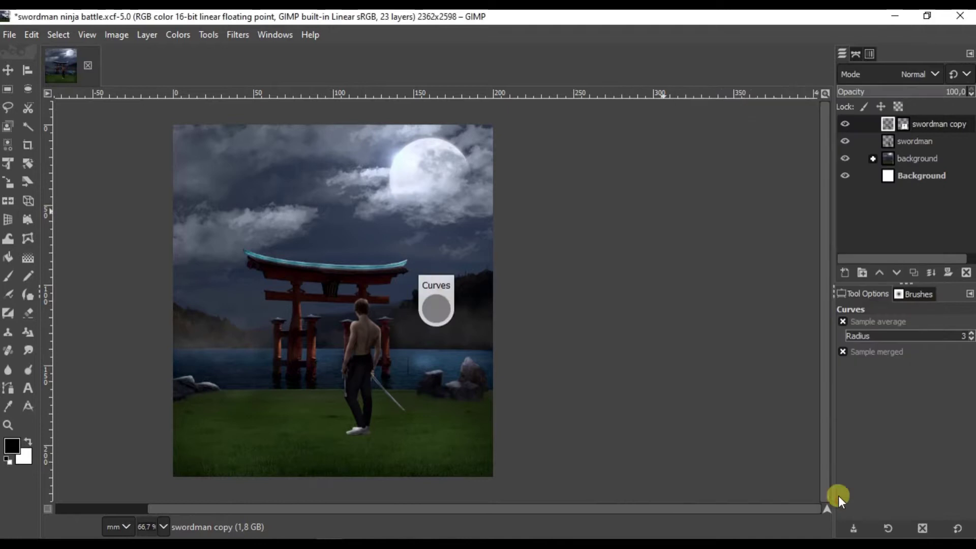
{"action": "key", "text": "1"}
{"action": "key", "text": "5"}
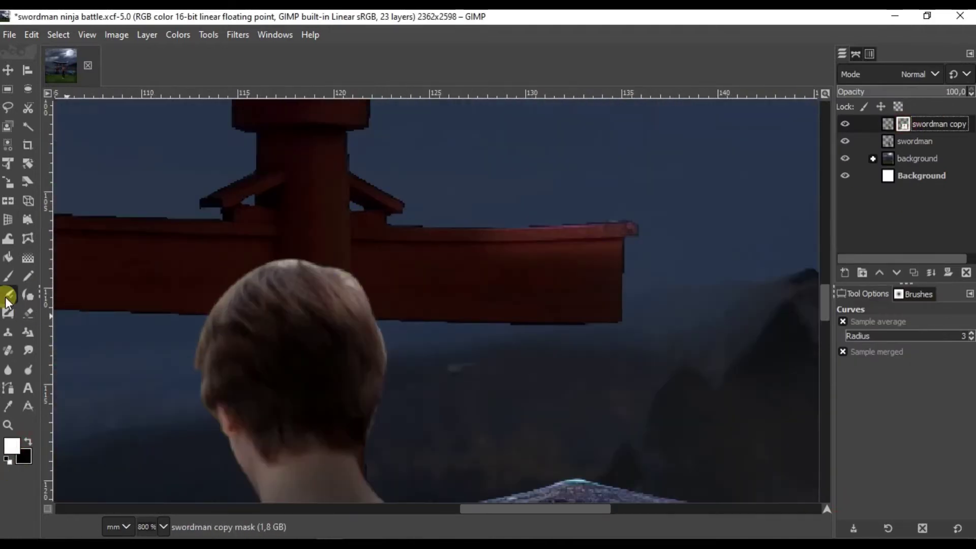
{"action": "left_click", "coordinate": [8, 293]}
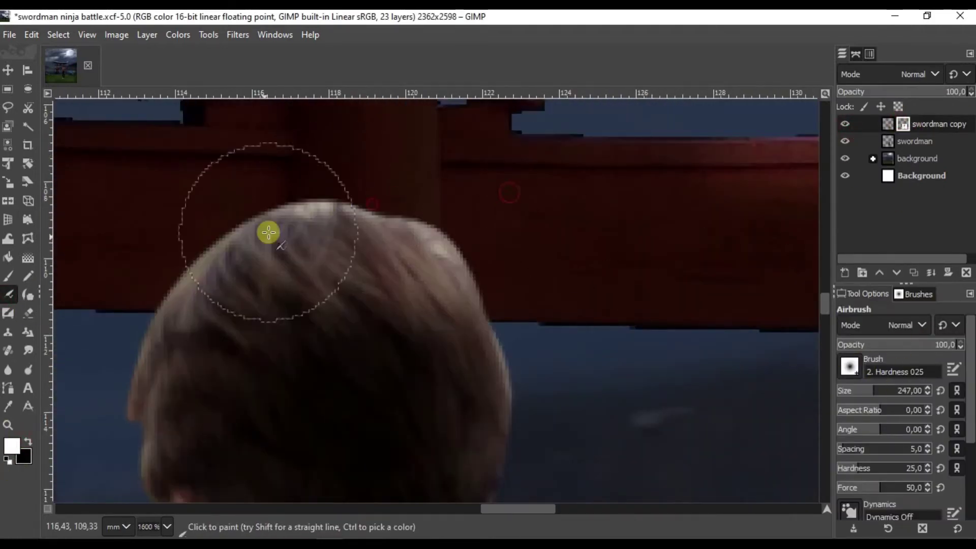
{"action": "scroll", "coordinate": [383, 266], "scroll_direction": "down", "scroll_amount": 10}
{"action": "scroll", "coordinate": [300, 321], "scroll_direction": "left", "scroll_amount": 5}
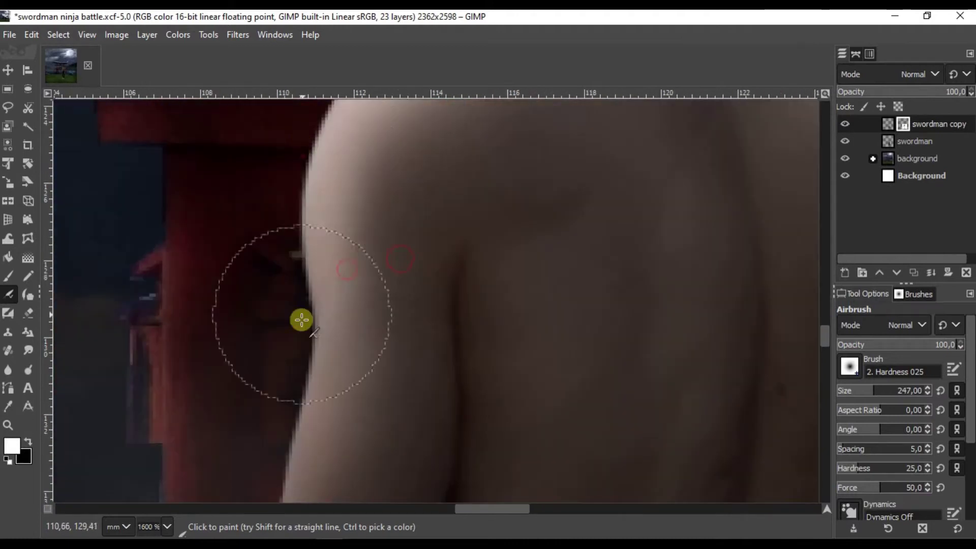
{"action": "scroll", "coordinate": [330, 204], "scroll_direction": "down", "scroll_amount": 1}
{"action": "scroll", "coordinate": [267, 379], "scroll_direction": "down", "scroll_amount": 1}
{"action": "scroll", "coordinate": [299, 360], "scroll_direction": "down", "scroll_amount": 1}
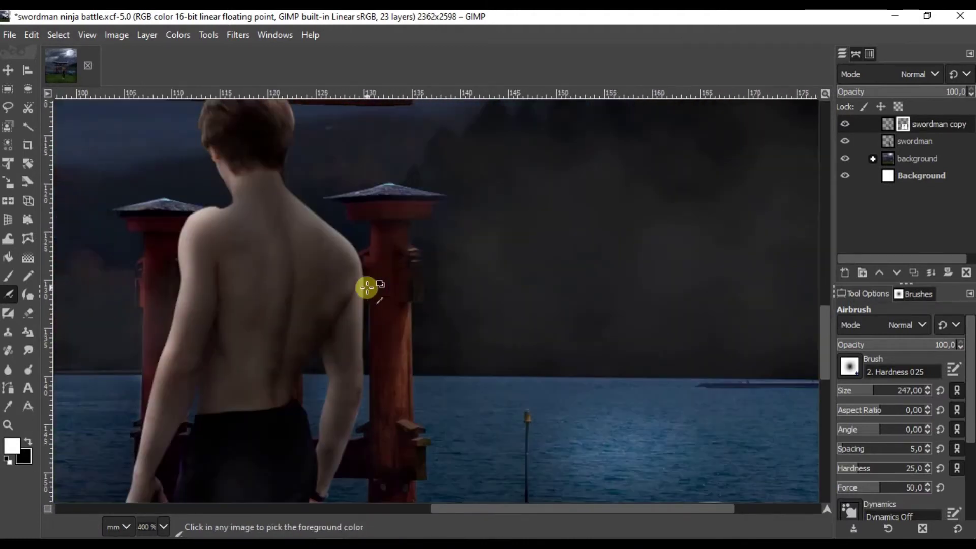
{"action": "scroll", "coordinate": [356, 255], "scroll_direction": "up", "scroll_amount": 3}
{"action": "scroll", "coordinate": [298, 274], "scroll_direction": "down", "scroll_amount": 2}
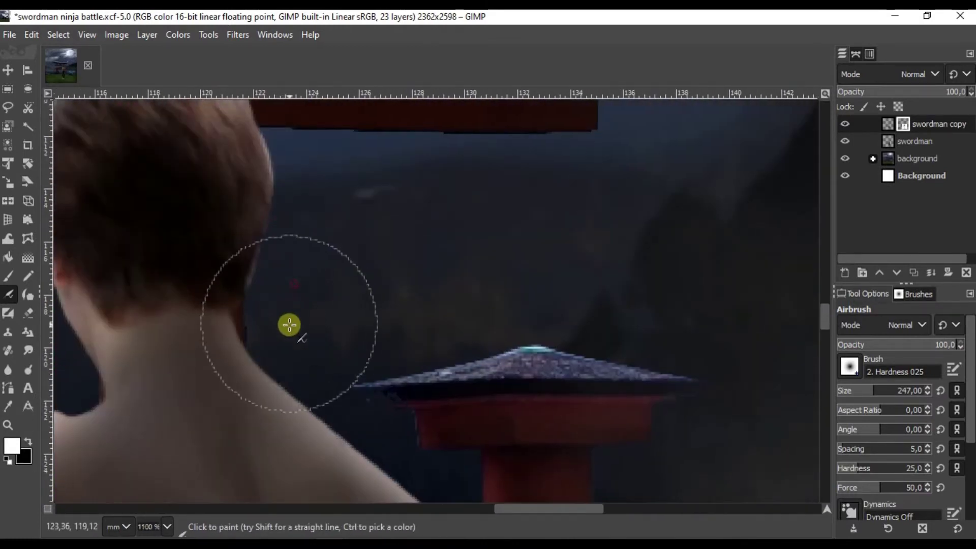
{"action": "scroll", "coordinate": [315, 285], "scroll_direction": "up", "scroll_amount": 1}
{"action": "scroll", "coordinate": [348, 235], "scroll_direction": "down", "scroll_amount": 5}
{"action": "scroll", "coordinate": [242, 144], "scroll_direction": "up", "scroll_amount": 2}
{"action": "scroll", "coordinate": [305, 407], "scroll_direction": "up", "scroll_amount": 2}
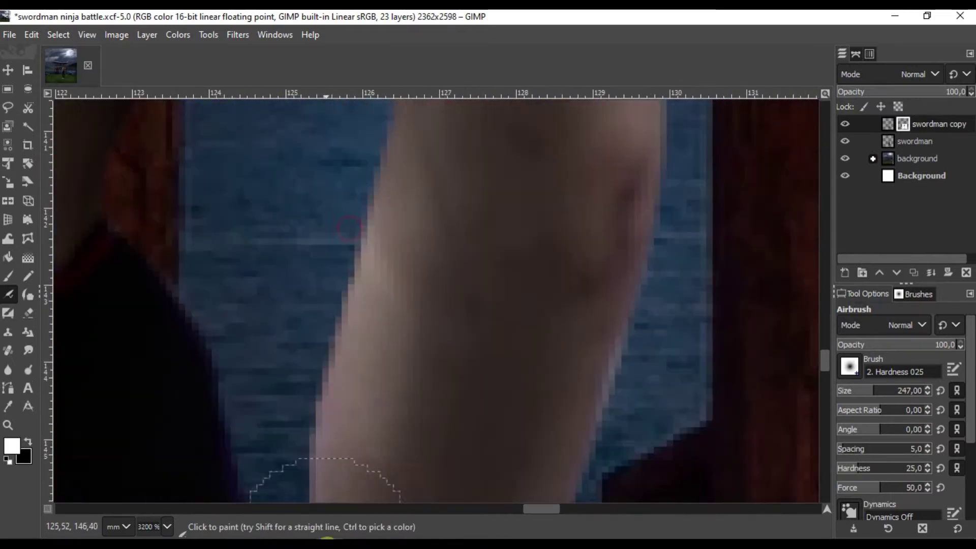
{"action": "scroll", "coordinate": [386, 377], "scroll_direction": "up", "scroll_amount": 1}
{"action": "key", "text": "shift+ctrl+j"}
{"action": "key", "text": "ctrl+s"}
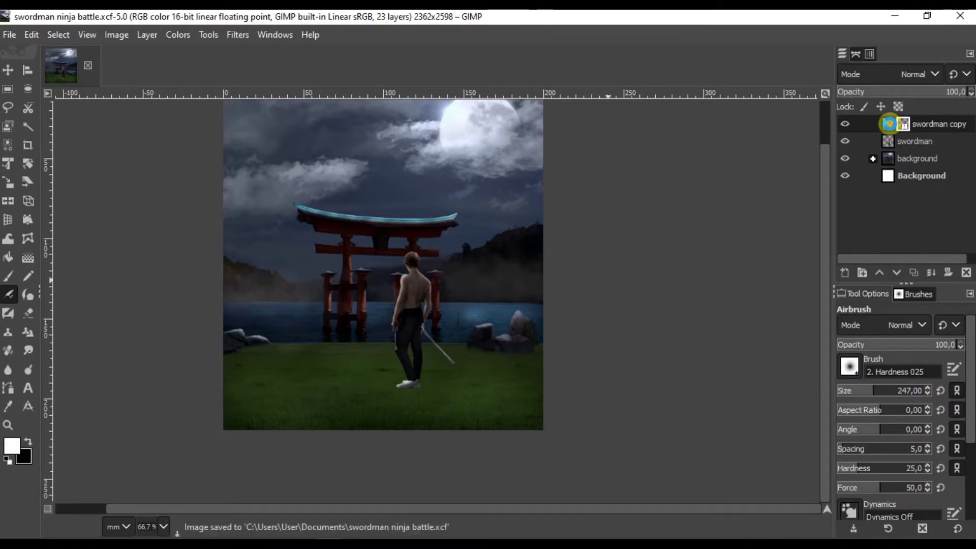
Step: Apply a colour temperature adjustment to the swordman layer
{"action": "left_click", "coordinate": [900, 147]}
{"action": "left_click", "coordinate": [178, 35]}
{"action": "left_click", "coordinate": [203, 72]}
{"action": "left_click", "coordinate": [642, 259]}
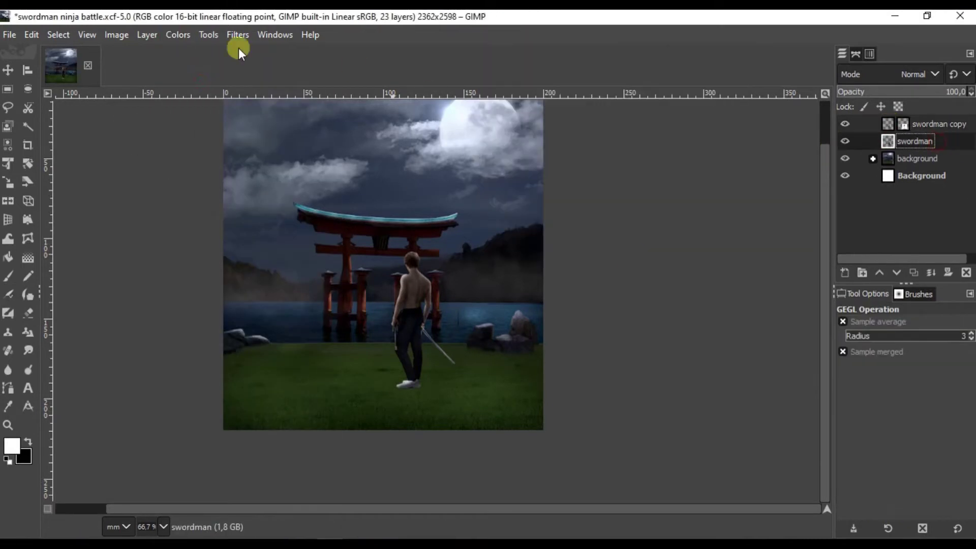
{"action": "left_click", "coordinate": [237, 34]}
{"action": "key", "text": "Escape"}
{"action": "left_click", "coordinate": [10, 71]}
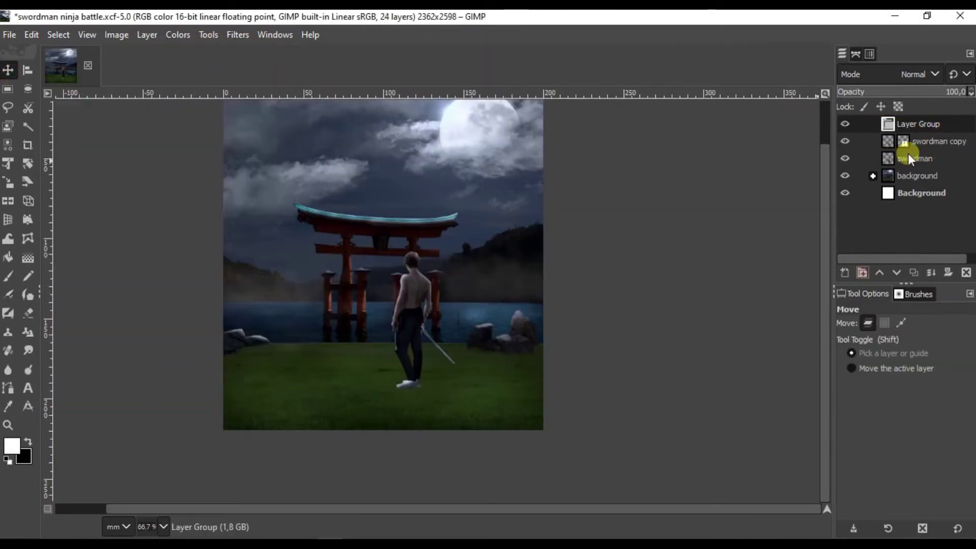
Step: Group both swordman layers, duplicate the group, and flip and slant the copy below his feet
{"action": "left_click_drag", "start_coordinate": [935, 150], "coordinate": [899, 134]}
{"action": "right_click", "coordinate": [893, 131]}
{"action": "left_click", "coordinate": [893, 188]}
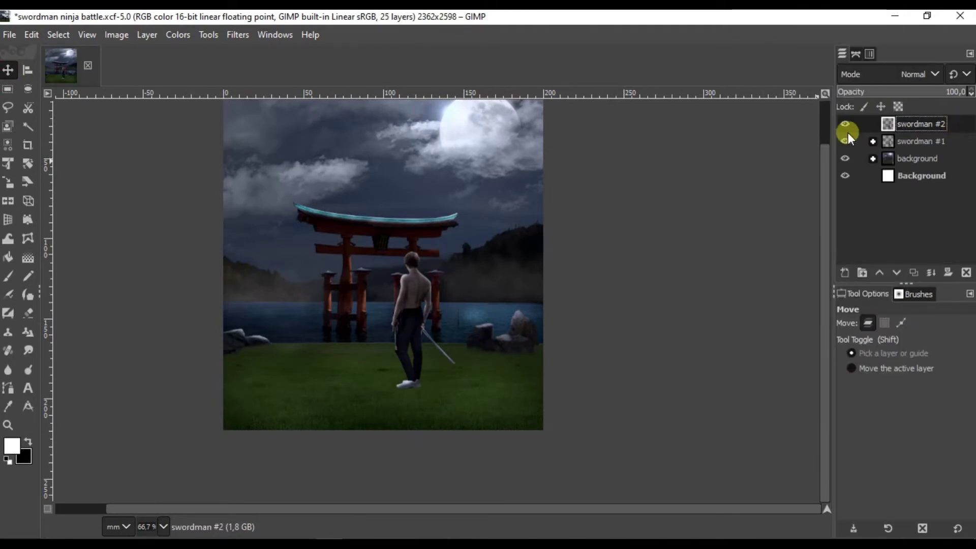
{"action": "key", "text": "shift+t"}
{"action": "left_click", "coordinate": [403, 388]}
{"action": "left_click_drag", "start_coordinate": [403, 388], "coordinate": [403, 483]}
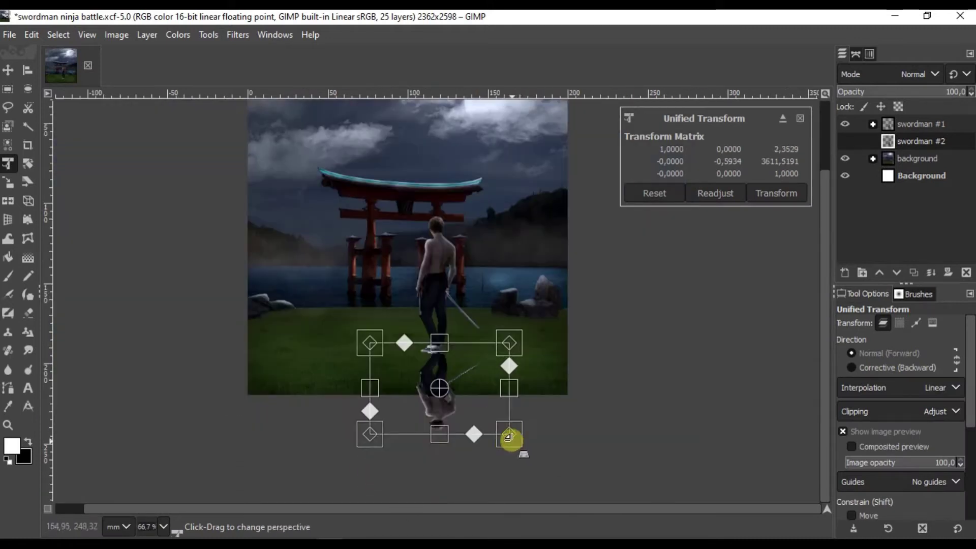
{"action": "left_click_drag", "start_coordinate": [509, 437], "coordinate": [579, 431]}
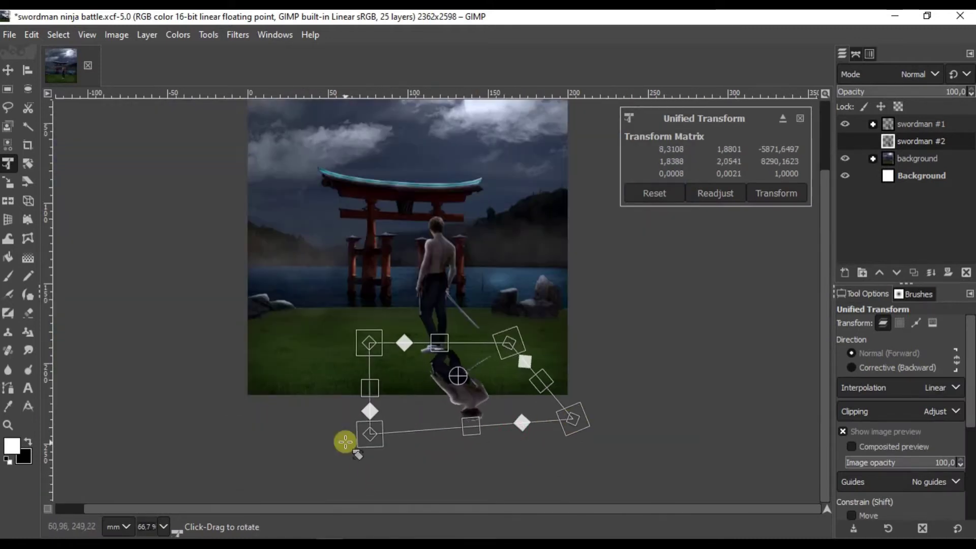
{"action": "left_click_drag", "start_coordinate": [295, 417], "coordinate": [259, 435]}
{"action": "key", "text": "2"}
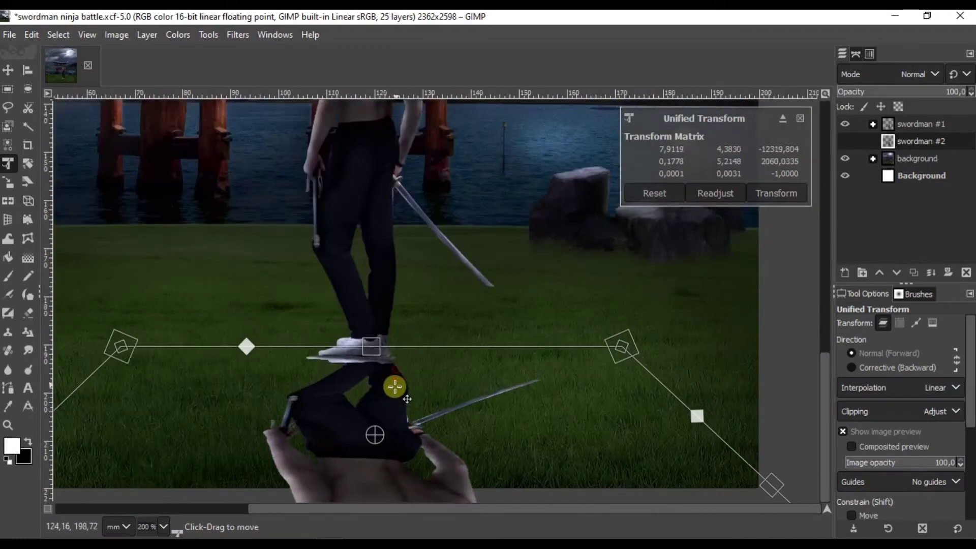
Step: Darken the shadow copy with Exposure and soften it with Gaussian blur
{"action": "key", "text": "Return"}
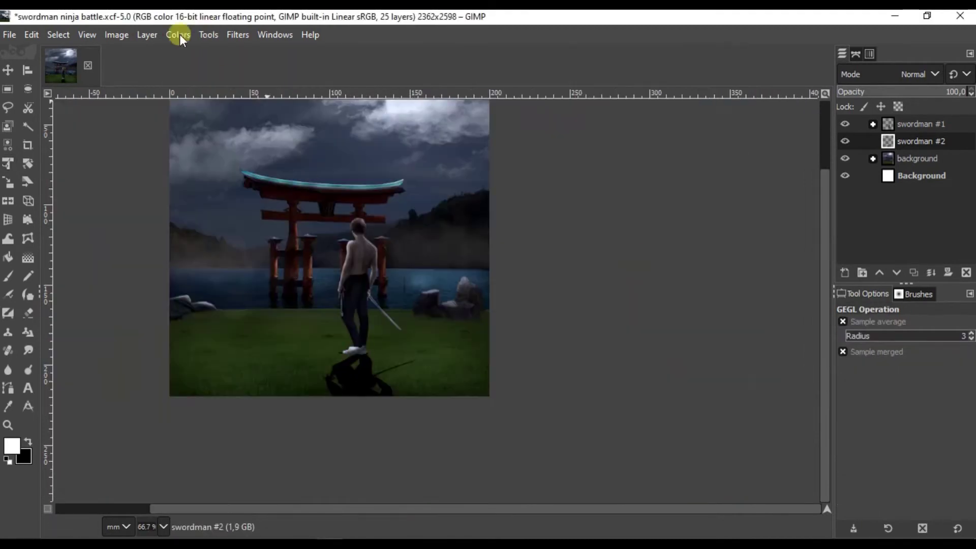
{"action": "left_click", "coordinate": [237, 35]}
{"action": "left_click", "coordinate": [426, 158]}
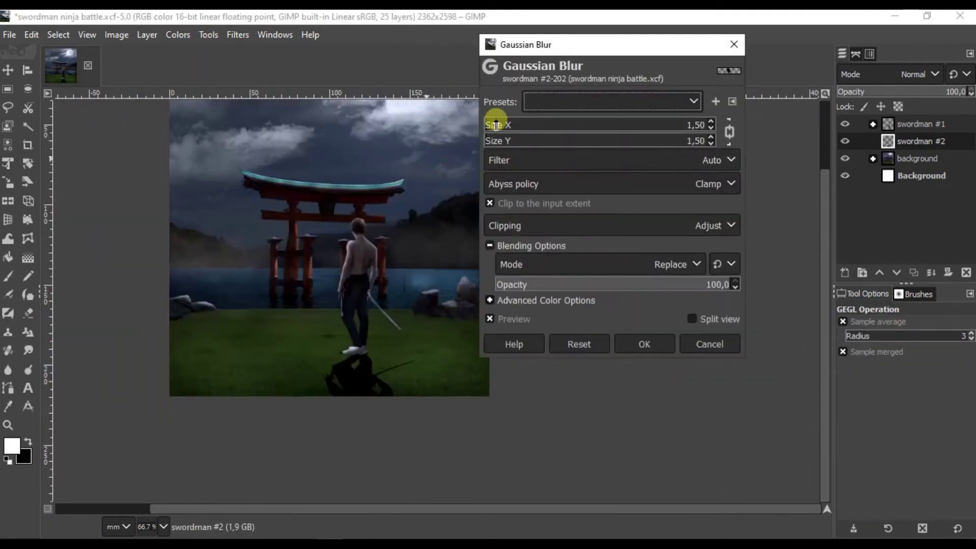
{"action": "left_click", "coordinate": [648, 345]}
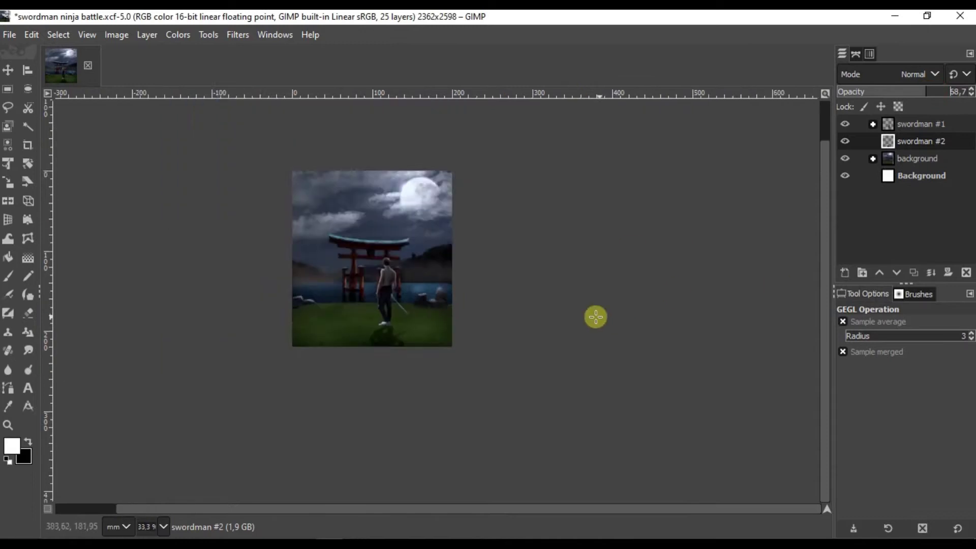
Step: Create a new layer named 'shadow' and airbrush black under the swordman's shoe
{"action": "left_click", "coordinate": [845, 272]}
{"action": "type", "text": "shadow"}
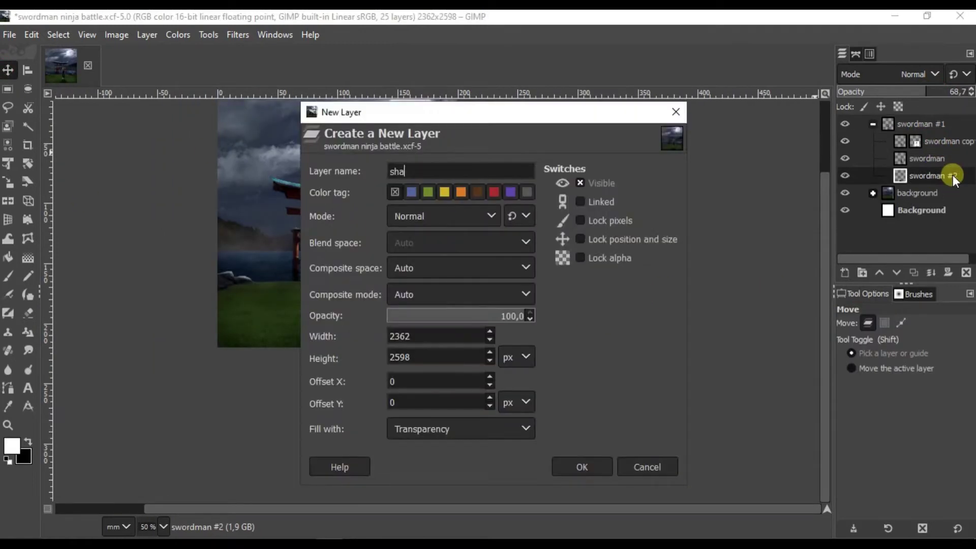
{"action": "key", "text": "Return"}
{"action": "key", "text": "a"}
{"action": "left_click", "coordinate": [27, 441]}
{"action": "scroll", "coordinate": [385, 330], "scroll_direction": "up", "scroll_amount": 10}
{"action": "scroll", "coordinate": [385, 330], "scroll_direction": "down", "scroll_amount": 3}
{"action": "left_click_drag", "start_coordinate": [356, 285], "coordinate": [132, 234]}
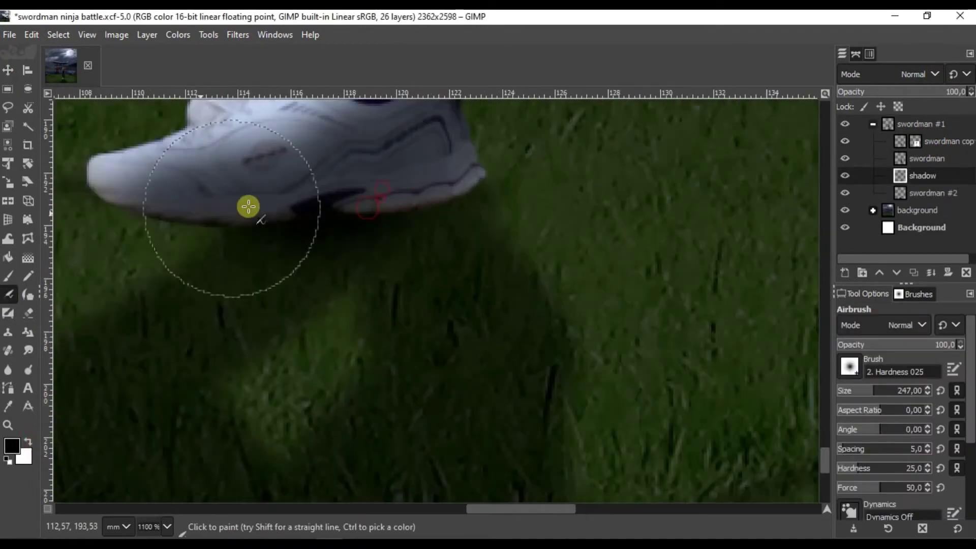
Step: Select the swordman copy layer and navigate around the shoes
{"action": "scroll", "coordinate": [451, 226], "scroll_direction": "up", "scroll_amount": 2}
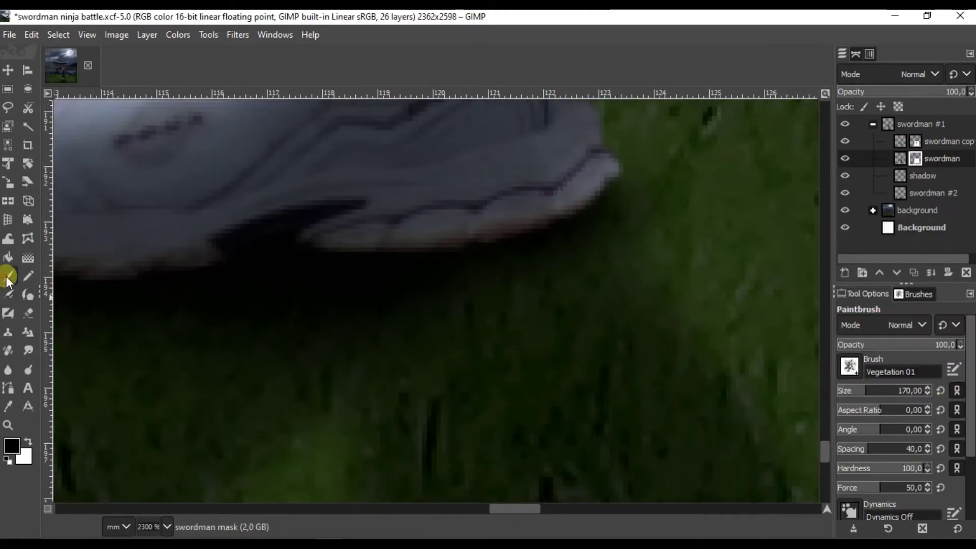
{"action": "scroll", "coordinate": [555, 264], "scroll_direction": "up", "scroll_amount": 3}
{"action": "scroll", "coordinate": [356, 274], "scroll_direction": "left", "scroll_amount": 5}
{"action": "left_click", "coordinate": [917, 142]}
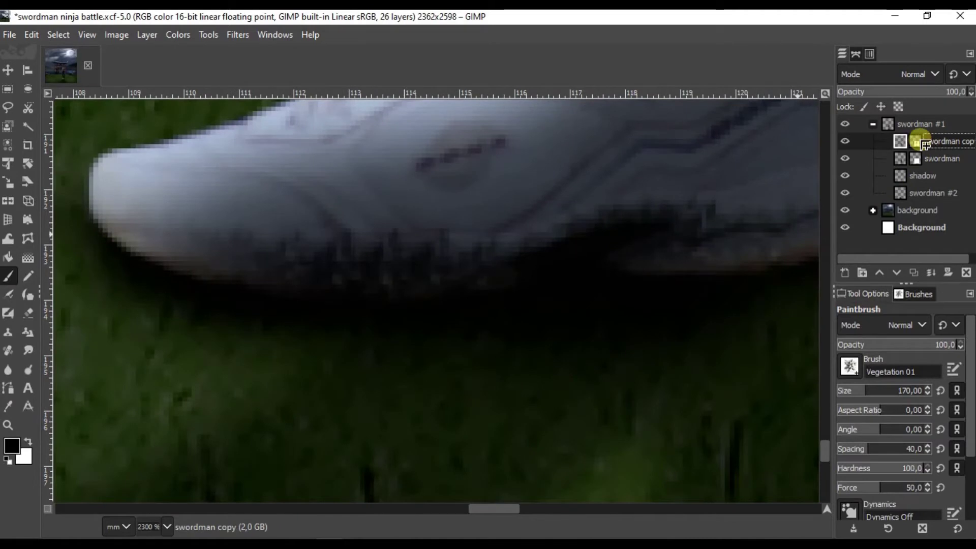
{"action": "scroll", "coordinate": [627, 257], "scroll_direction": "right", "scroll_amount": 5}
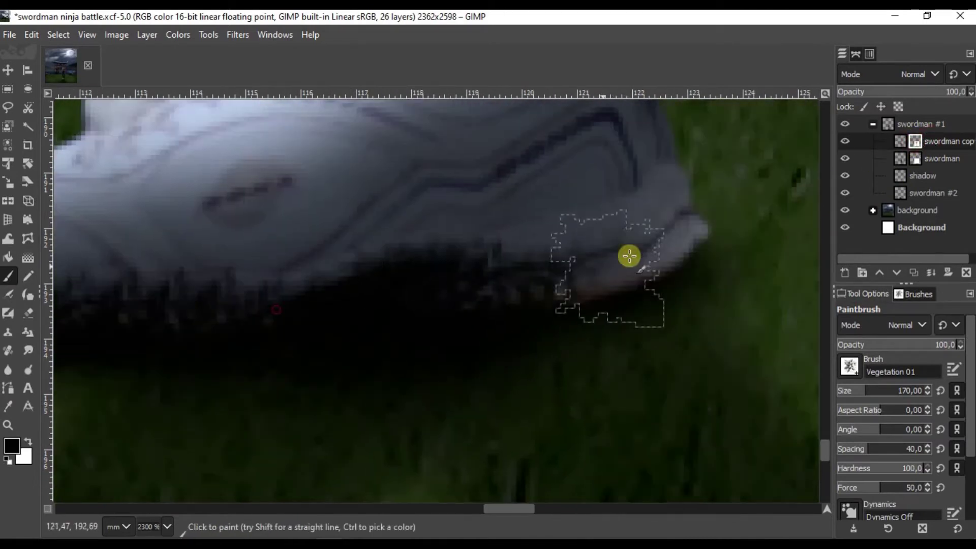
{"action": "scroll", "coordinate": [716, 240], "scroll_direction": "down", "scroll_amount": 5}
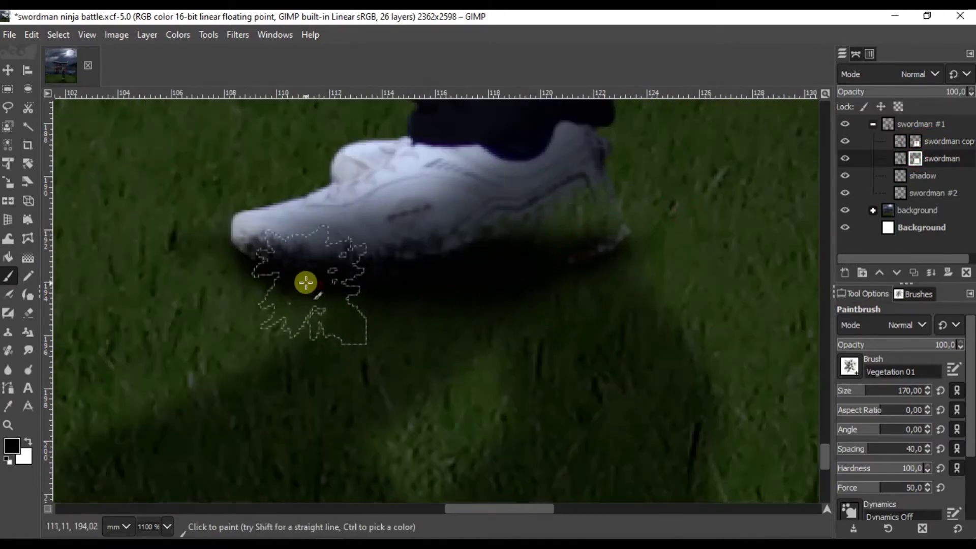
{"action": "scroll", "coordinate": [621, 250], "scroll_direction": "up", "scroll_amount": 5}
{"action": "scroll", "coordinate": [450, 336], "scroll_direction": "down", "scroll_amount": 5}
{"action": "scroll", "coordinate": [470, 281], "scroll_direction": "up", "scroll_amount": 4}
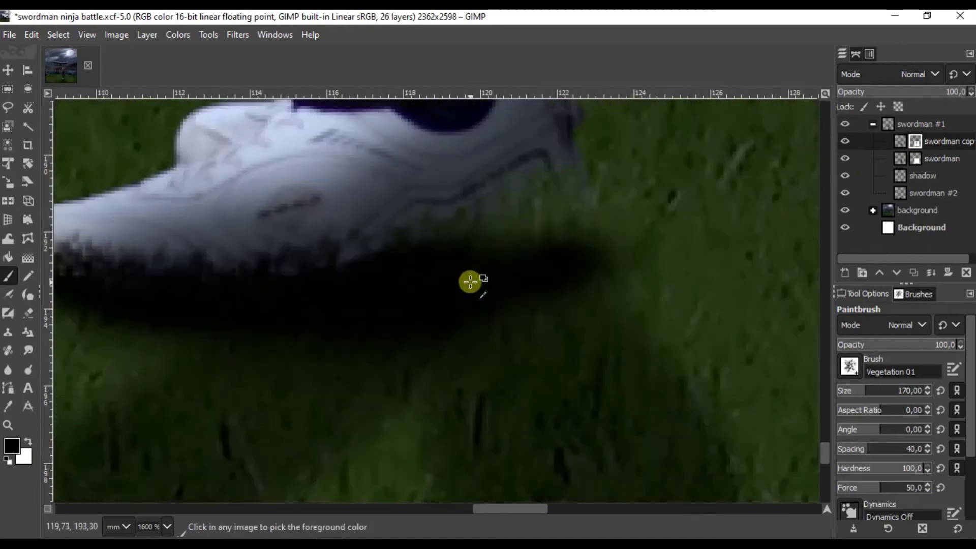
{"action": "scroll", "coordinate": [262, 308], "scroll_direction": "left", "scroll_amount": 4}
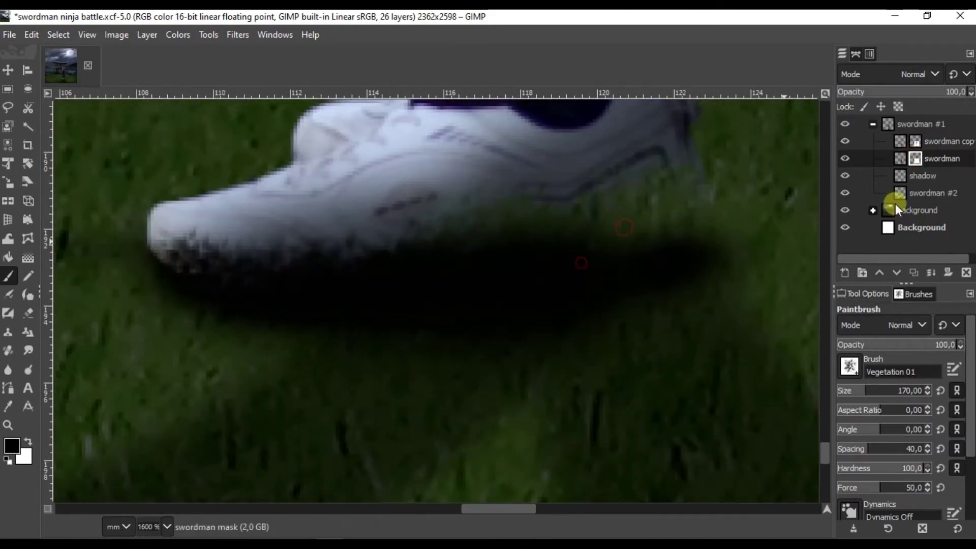
Step: Set the brush to '2. Hardness 025' at size 240
{"action": "left_click", "coordinate": [849, 366]}
{"action": "left_click", "coordinate": [864, 168]}
{"action": "scroll", "coordinate": [640, 228], "scroll_direction": "down", "scroll_amount": 4}
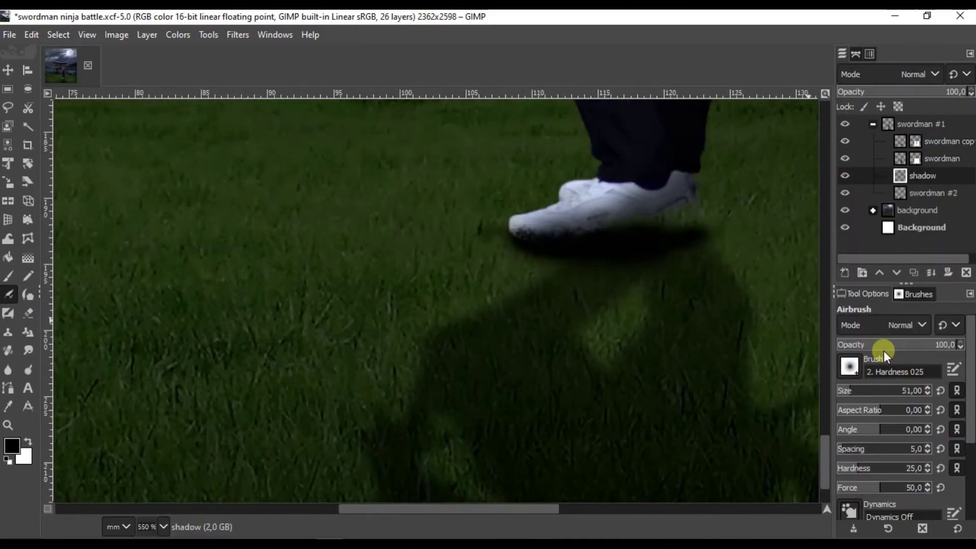
{"action": "left_click_drag", "start_coordinate": [884, 391], "coordinate": [872, 390]}
{"action": "scroll", "coordinate": [448, 348], "scroll_direction": "down", "scroll_amount": 2}
{"action": "scroll", "coordinate": [485, 404], "scroll_direction": "down", "scroll_amount": 3}
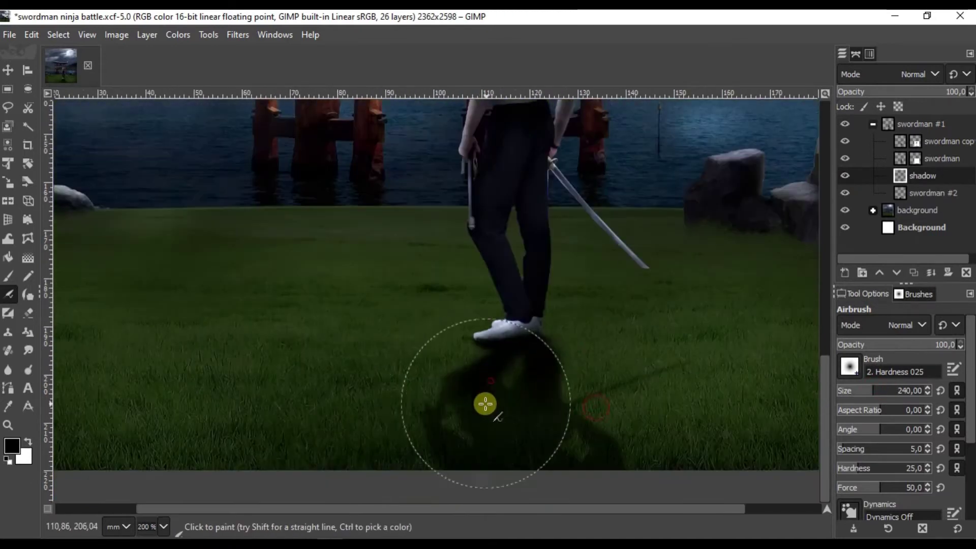
{"action": "scroll", "coordinate": [485, 404], "scroll_direction": "down", "scroll_amount": 5}
{"action": "scroll", "coordinate": [695, 314], "scroll_direction": "down", "scroll_amount": 1}
{"action": "scroll", "coordinate": [507, 342], "scroll_direction": "up", "scroll_amount": 8}
{"action": "scroll", "coordinate": [462, 314], "scroll_direction": "up", "scroll_amount": 2}
Step: Add a white, fully visible mask to the shadow layer
{"action": "left_click", "coordinate": [948, 273]}
{"action": "left_click", "coordinate": [871, 395]}
{"action": "scroll", "coordinate": [338, 447], "scroll_direction": "down", "scroll_amount": 1}
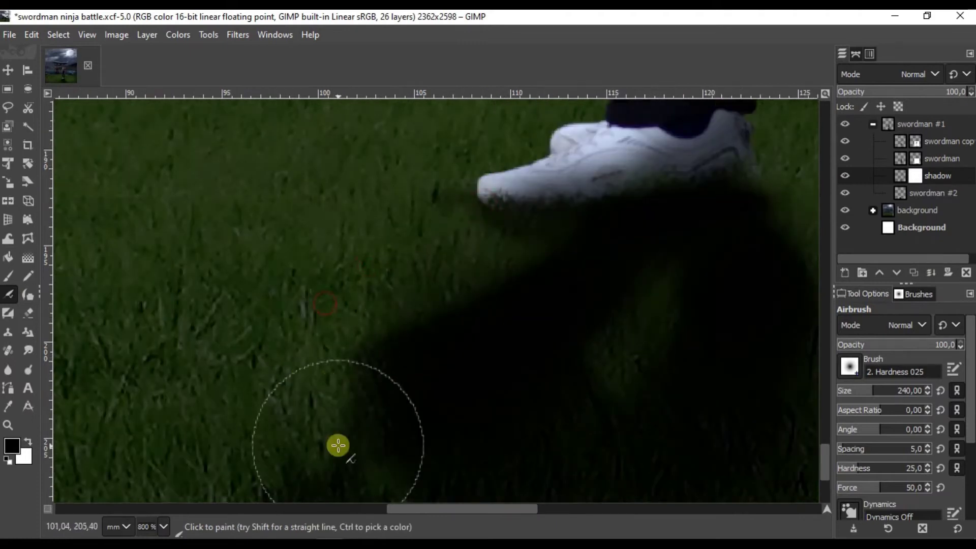
{"action": "scroll", "coordinate": [635, 333], "scroll_direction": "up", "scroll_amount": 2}
{"action": "scroll", "coordinate": [658, 203], "scroll_direction": "down", "scroll_amount": 2}
{"action": "scroll", "coordinate": [559, 213], "scroll_direction": "up", "scroll_amount": 2}
{"action": "scroll", "coordinate": [560, 214], "scroll_direction": "down", "scroll_amount": 8}
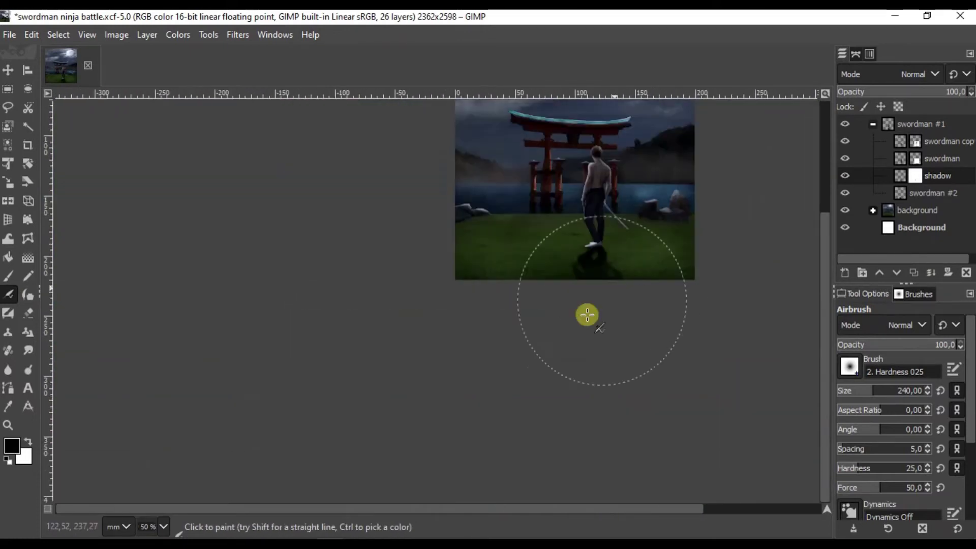
{"action": "key", "text": "m"}
{"action": "key", "text": "b"}
{"action": "scroll", "coordinate": [526, 374], "scroll_direction": "up", "scroll_amount": 6}
Step: Zoom and pan over the swordman with the airbrush active
{"action": "scroll", "coordinate": [464, 370], "scroll_direction": "up", "scroll_amount": 3}
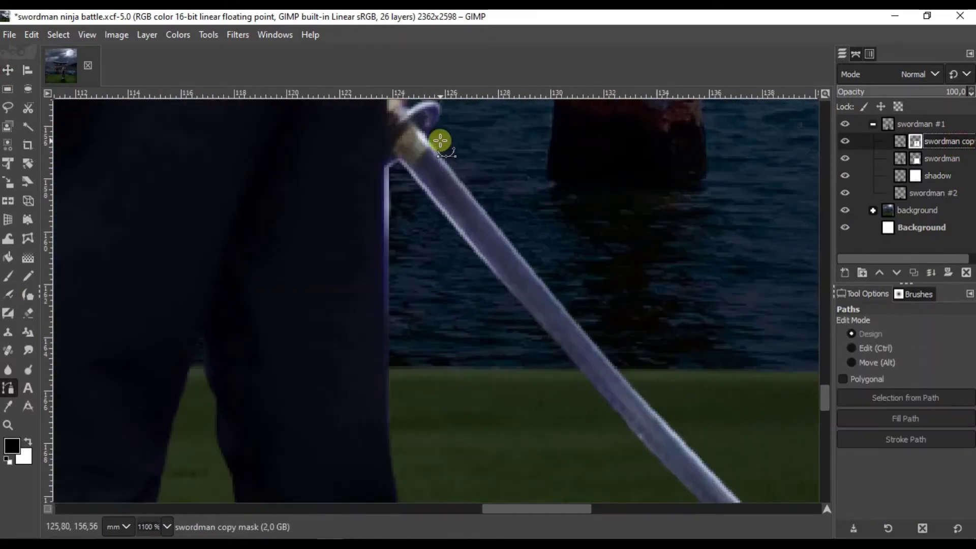
{"action": "key", "text": "a"}
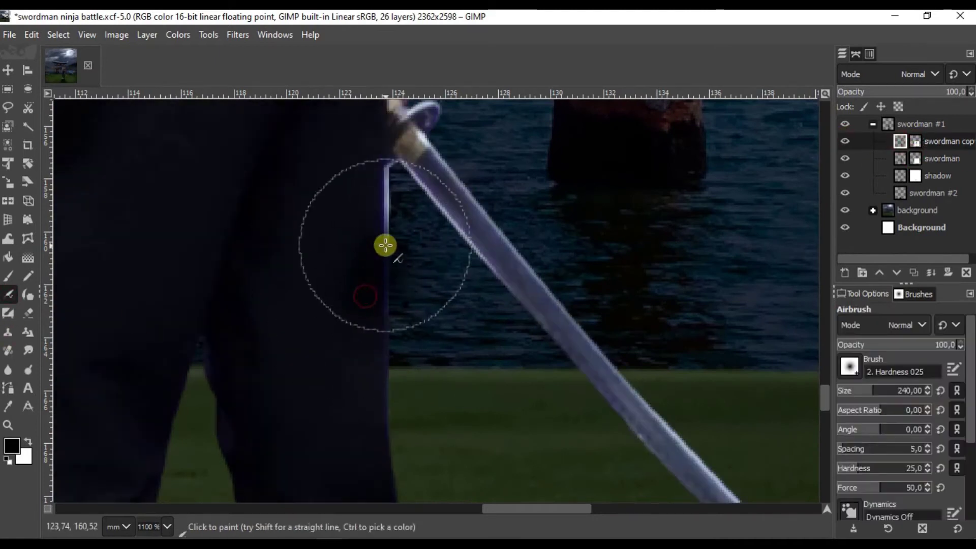
{"action": "scroll", "coordinate": [375, 276], "scroll_direction": "up", "scroll_amount": 3}
{"action": "scroll", "coordinate": [357, 292], "scroll_direction": "up", "scroll_amount": 2}
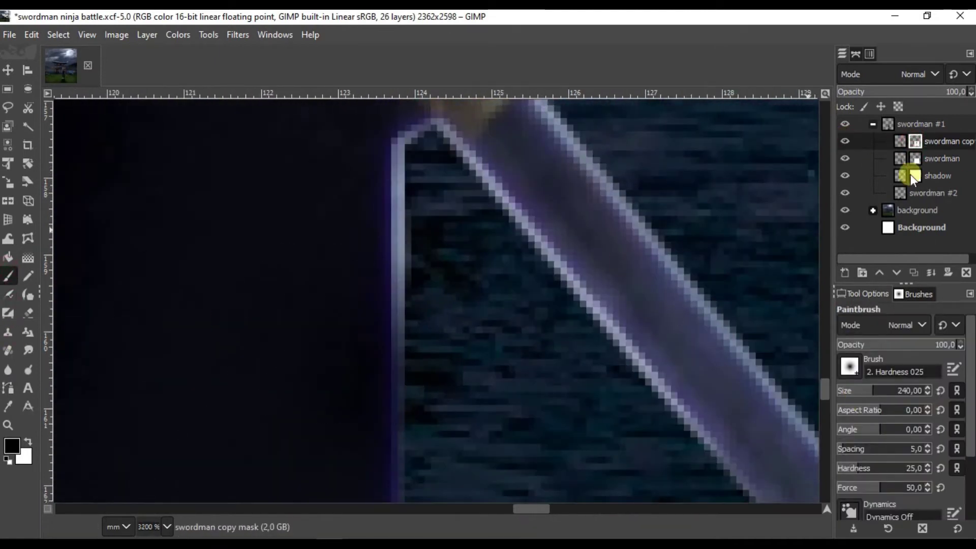
{"action": "scroll", "coordinate": [407, 310], "scroll_direction": "down", "scroll_amount": 2}
{"action": "scroll", "coordinate": [438, 376], "scroll_direction": "down", "scroll_amount": 2}
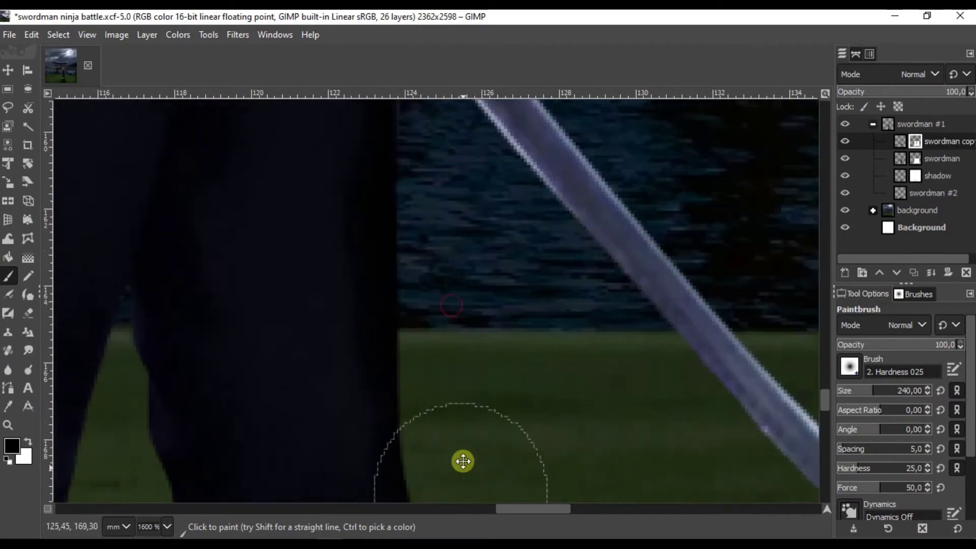
{"action": "scroll", "coordinate": [410, 224], "scroll_direction": "down", "scroll_amount": 1}
{"action": "scroll", "coordinate": [443, 351], "scroll_direction": "up", "scroll_amount": 1}
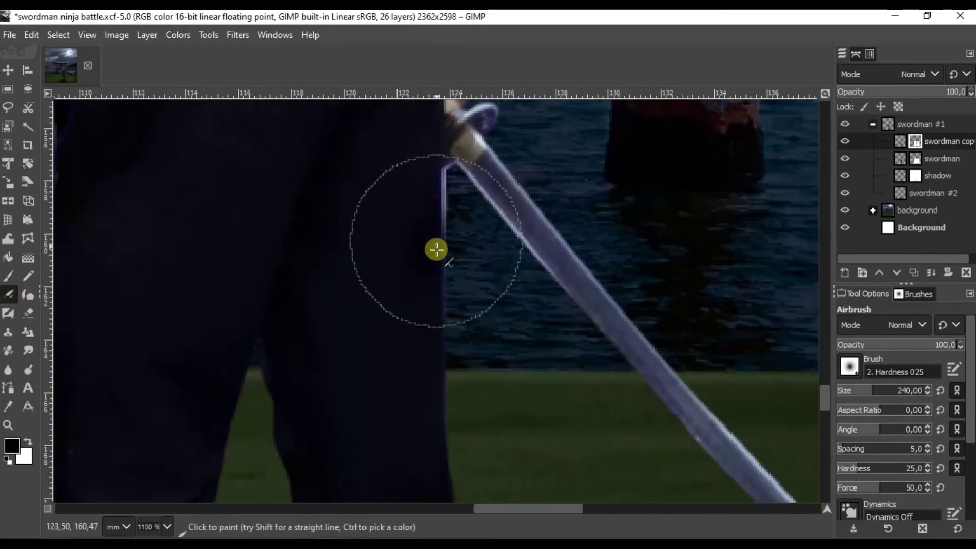
{"action": "scroll", "coordinate": [435, 250], "scroll_direction": "up", "scroll_amount": 1}
{"action": "scroll", "coordinate": [451, 320], "scroll_direction": "down", "scroll_amount": 3}
{"action": "scroll", "coordinate": [425, 260], "scroll_direction": "down", "scroll_amount": 1}
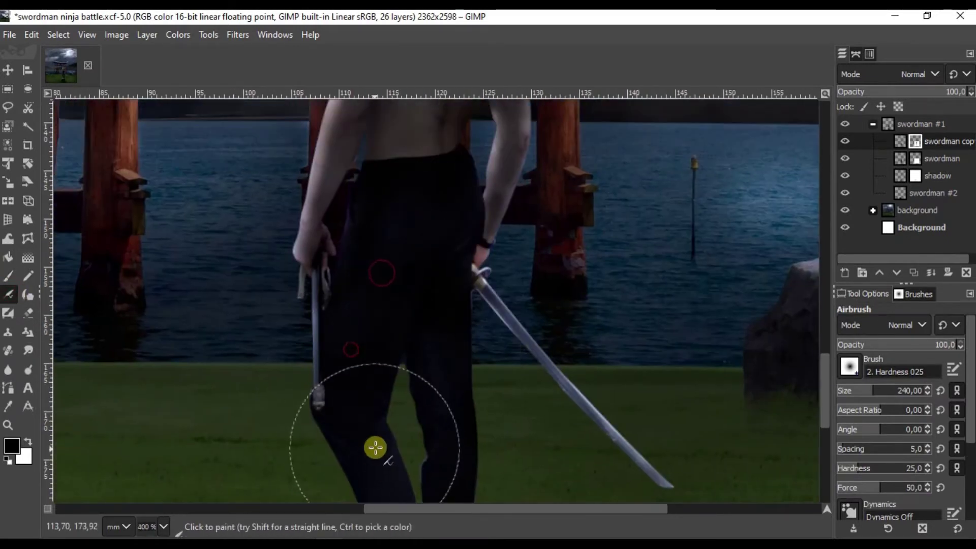
{"action": "scroll", "coordinate": [375, 447], "scroll_direction": "down", "scroll_amount": 1}
Step: Trace the sword with a path, turn it into a selection, and paste it as a new layer
{"action": "key", "text": "b"}
{"action": "scroll", "coordinate": [502, 210], "scroll_direction": "up", "scroll_amount": 4}
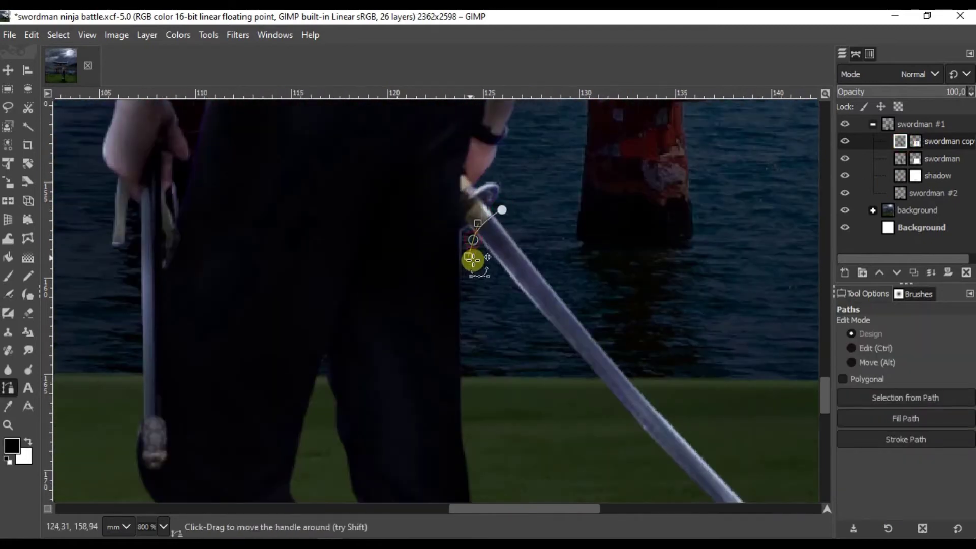
{"action": "scroll", "coordinate": [473, 259], "scroll_direction": "down", "scroll_amount": 3}
{"action": "key", "text": "shift+v"}
{"action": "key", "text": "ctrl+c"}
{"action": "key", "text": "ctrl+v"}
Step: Rename the pasted layer ('swordm') and colorize it orange (ff6f00)
{"action": "double_click", "coordinate": [920, 142]}
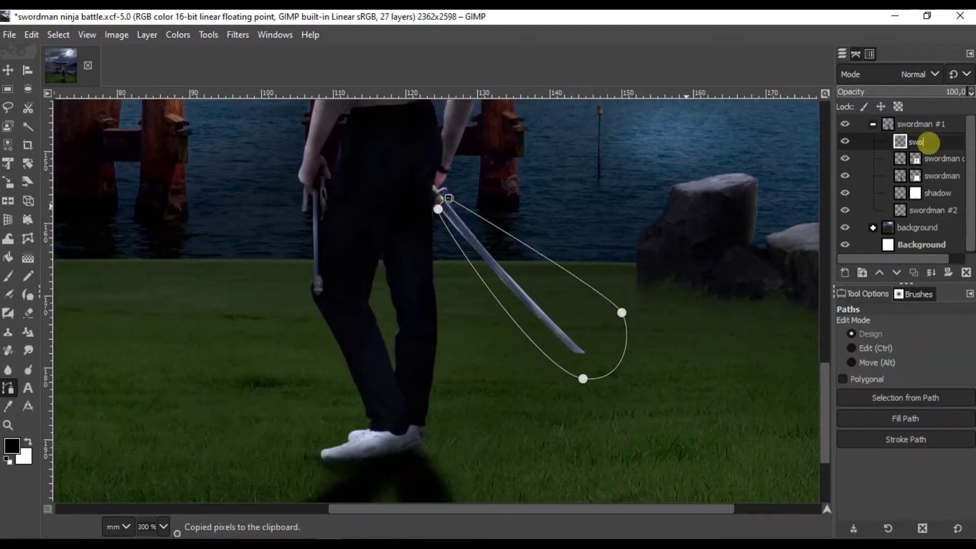
{"action": "type", "text": "swordm"}
{"action": "left_click", "coordinate": [178, 34]}
{"action": "left_click", "coordinate": [207, 447]}
{"action": "left_click", "coordinate": [754, 184]}
{"action": "left_click", "coordinate": [847, 281]}
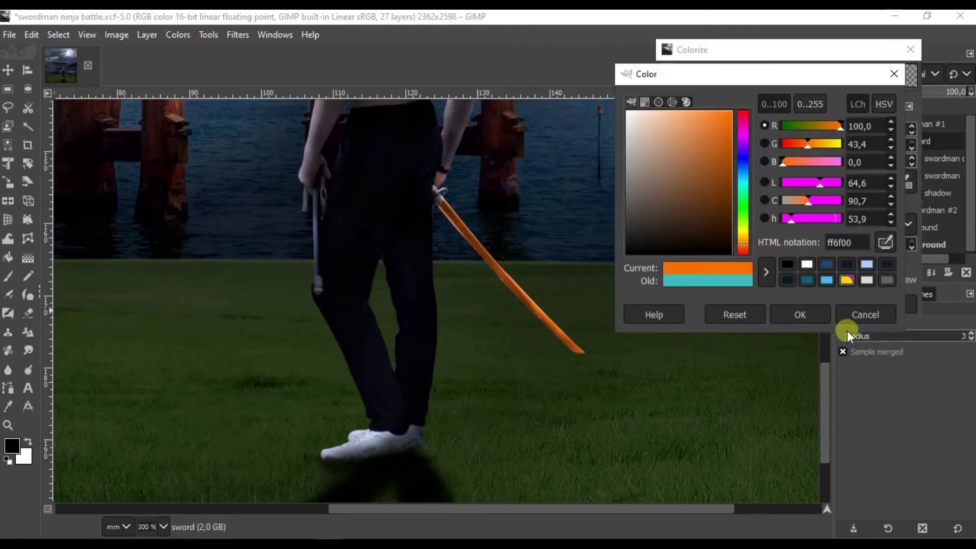
{"action": "left_click", "coordinate": [800, 315]}
{"action": "left_click", "coordinate": [825, 301]}
Step: Duplicate the orange sword layer, then undo the duplicate after browsing the Filters menu
{"action": "key", "text": "shift+ctrl+d"}
{"action": "left_click", "coordinate": [920, 158]}
{"action": "left_click", "coordinate": [237, 34]}
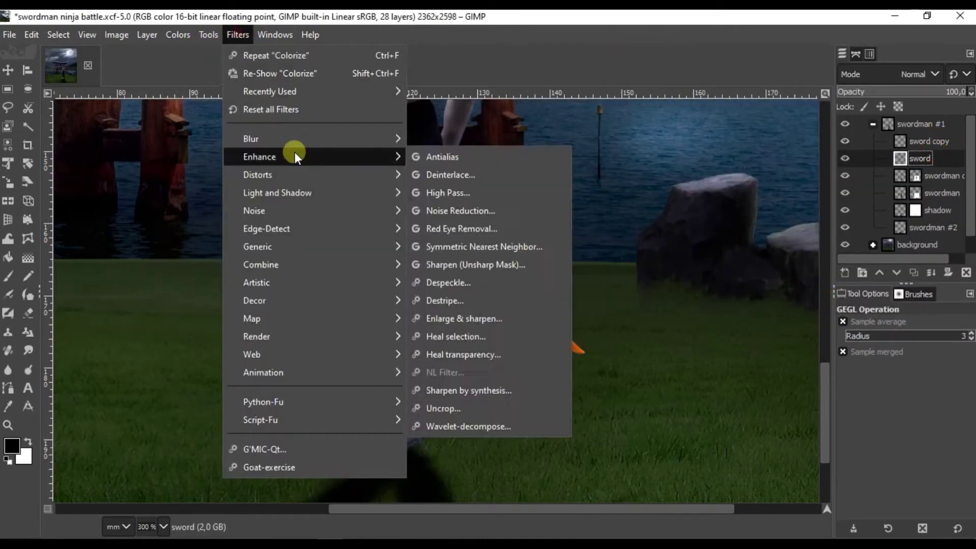
{"action": "key", "text": "Escape"}
{"action": "key", "text": "ctrl+z"}
{"action": "left_click", "coordinate": [236, 34]}
{"action": "key", "text": "Escape"}
{"action": "key", "text": "shift+c"}
Step: Duplicate the sword layer and Gaussian-blur the copy
{"action": "left_click_drag", "start_coordinate": [374, 125], "coordinate": [705, 433]}
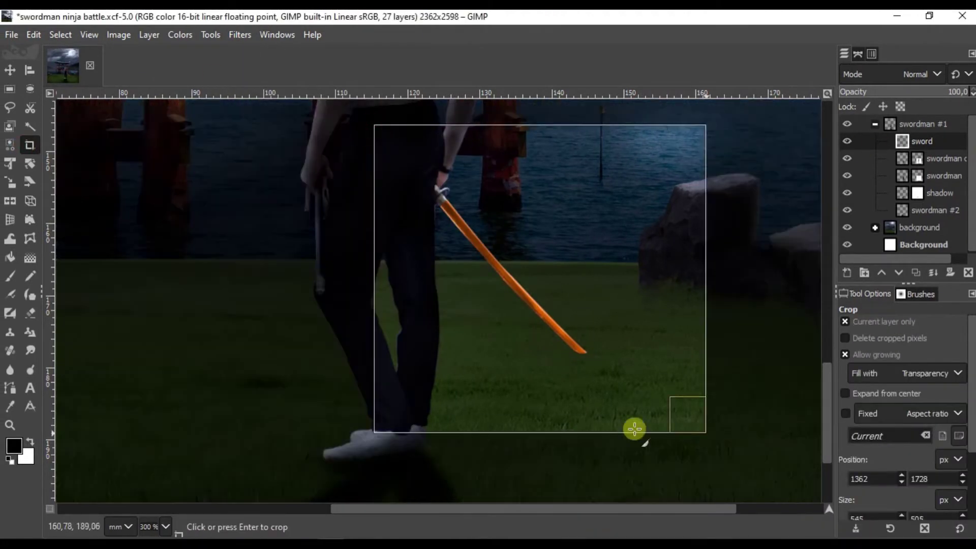
{"action": "key", "text": "Escape"}
{"action": "key", "text": "shift+ctrl+d"}
{"action": "left_click", "coordinate": [920, 158]}
{"action": "left_click", "coordinate": [239, 34]}
{"action": "left_click", "coordinate": [453, 157]}
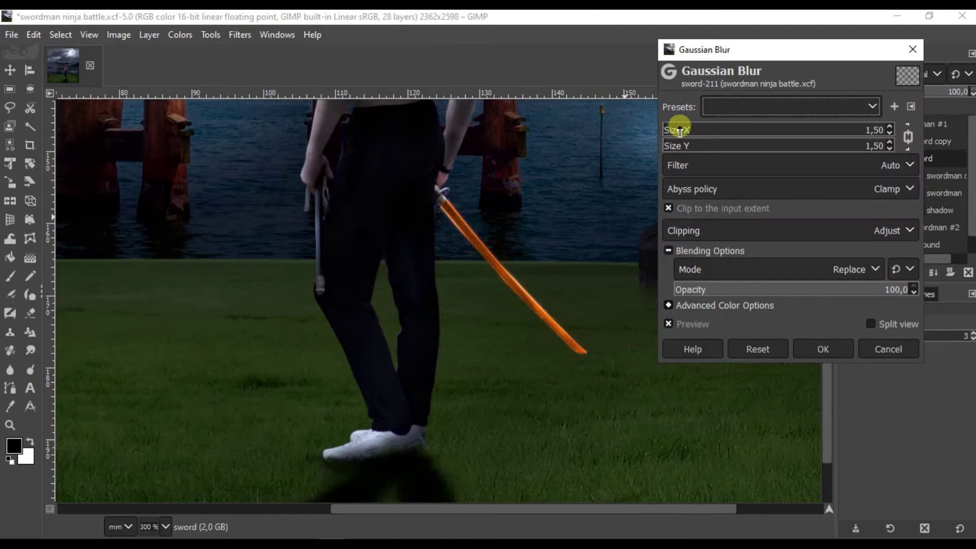
{"action": "left_click", "coordinate": [823, 349]}
Step: Apply a stronger Gaussian blur to a second sword copy
{"action": "left_click", "coordinate": [931, 141]}
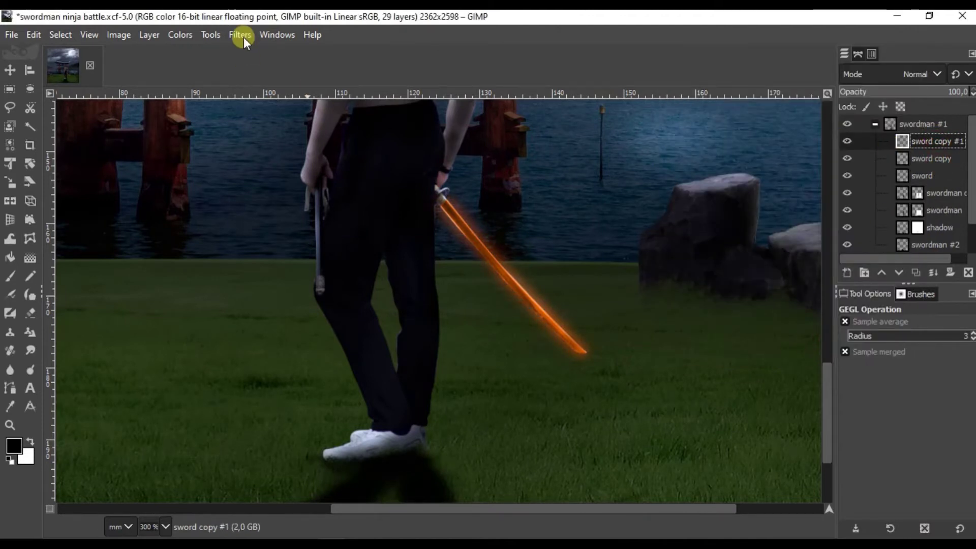
{"action": "left_click", "coordinate": [243, 41]}
{"action": "left_click", "coordinate": [452, 157]}
{"action": "left_click", "coordinate": [823, 349]}
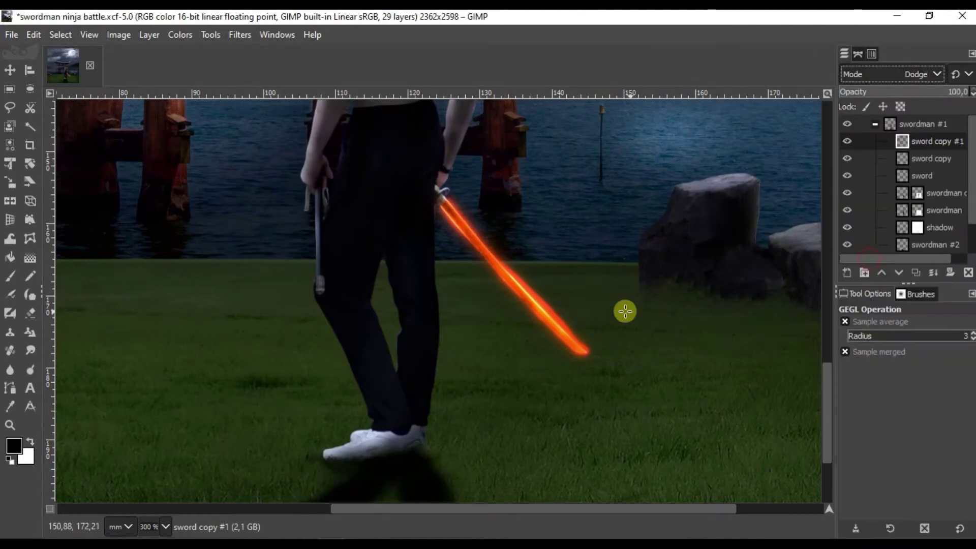
{"action": "key", "text": "m"}
{"action": "scroll", "coordinate": [560, 268], "scroll_direction": "down", "scroll_amount": 2}
{"action": "scroll", "coordinate": [569, 303], "scroll_direction": "up", "scroll_amount": 3}
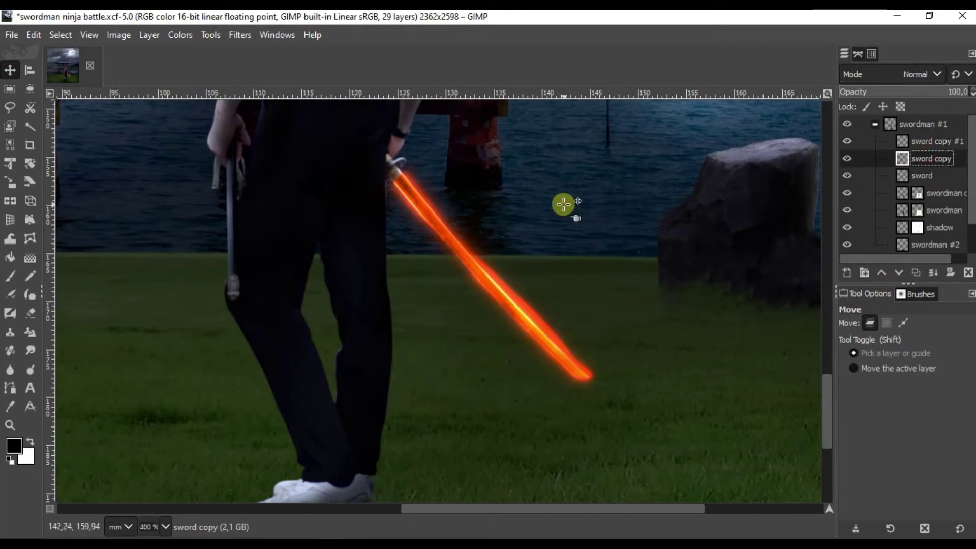
Step: Raise the sword copy's tone curve with Curves and zoom in for dodging the blade
{"action": "key", "text": "ctrl+m"}
{"action": "left_click_drag", "start_coordinate": [839, 260], "coordinate": [839, 309]}
{"action": "key", "text": "Return"}
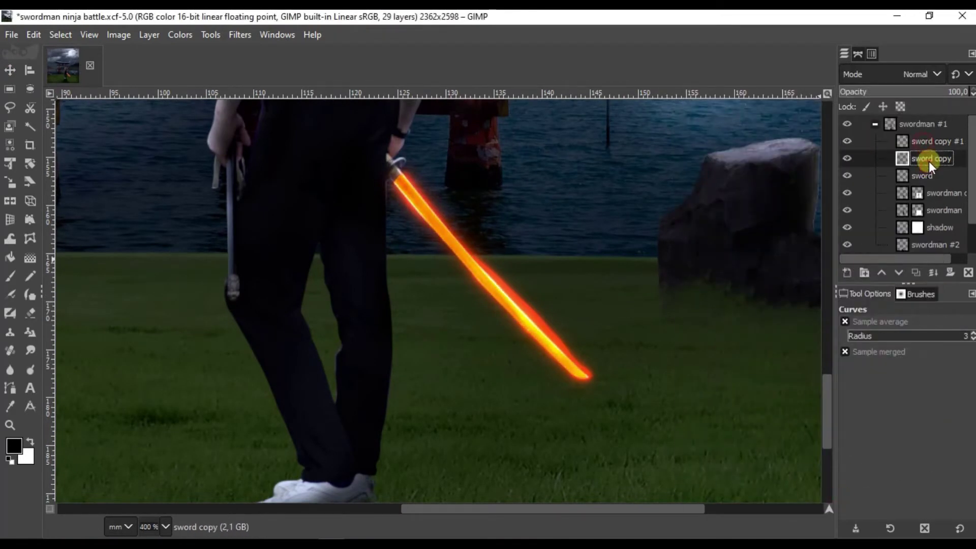
{"action": "key", "text": "shift+d"}
{"action": "scroll", "coordinate": [633, 412], "scroll_direction": "up", "scroll_amount": 3}
{"action": "scroll", "coordinate": [640, 392], "scroll_direction": "up", "scroll_amount": 2}
Step: Set sword copy #1's blend mode to Dodge after trying Screen
{"action": "scroll", "coordinate": [630, 376], "scroll_direction": "up", "scroll_amount": 3}
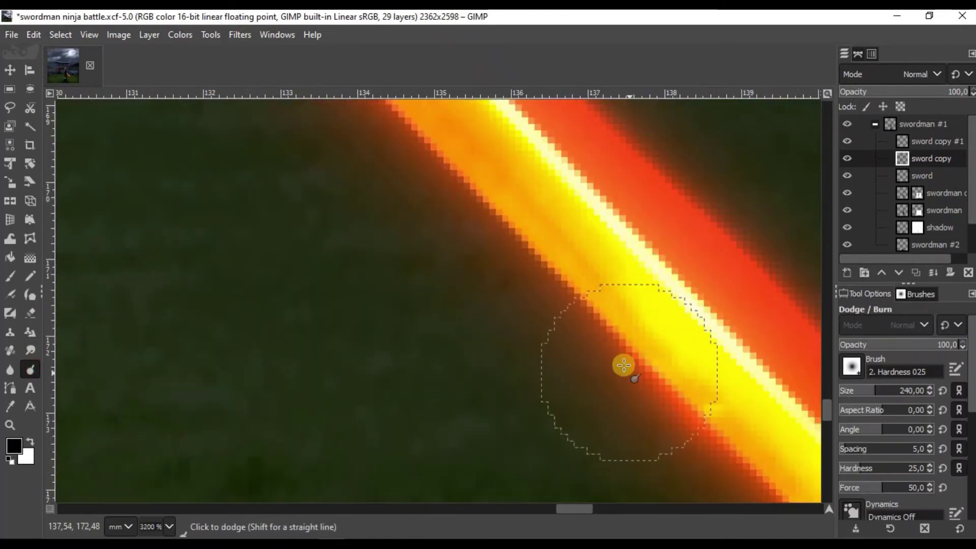
{"action": "scroll", "coordinate": [501, 233], "scroll_direction": "down", "scroll_amount": 1}
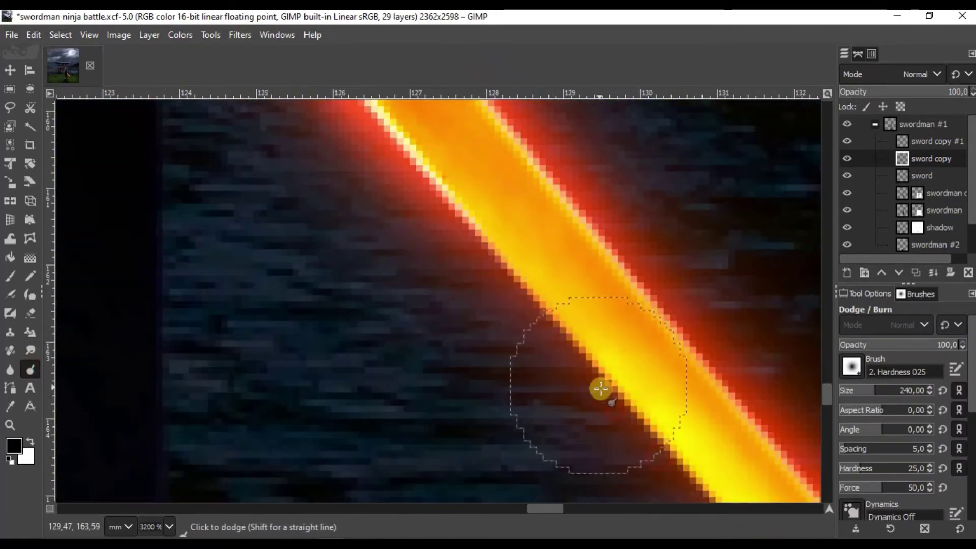
{"action": "scroll", "coordinate": [600, 388], "scroll_direction": "up", "scroll_amount": 3}
{"action": "scroll", "coordinate": [447, 174], "scroll_direction": "left", "scroll_amount": 3}
{"action": "scroll", "coordinate": [420, 147], "scroll_direction": "down", "scroll_amount": 4}
{"action": "scroll", "coordinate": [654, 425], "scroll_direction": "down", "scroll_amount": 4}
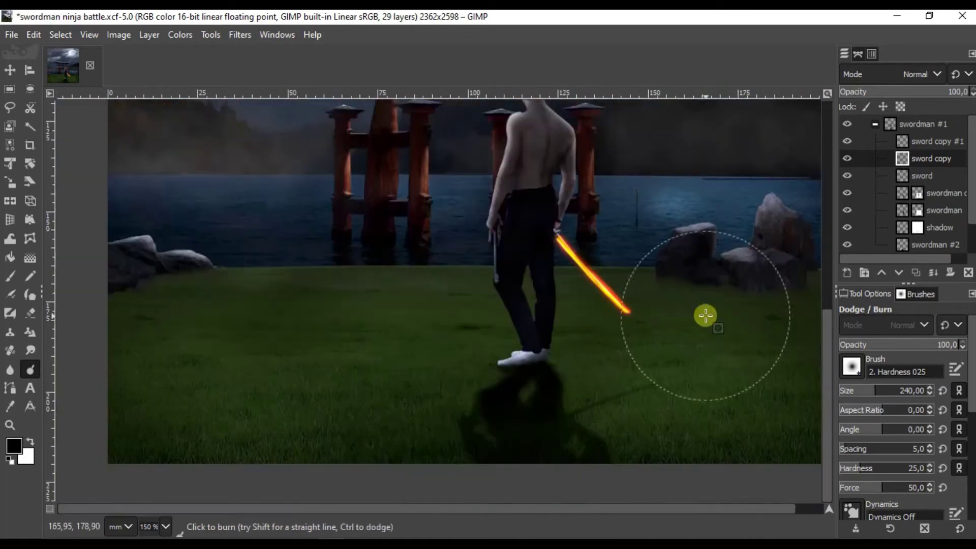
{"action": "left_click", "coordinate": [932, 144]}
{"action": "left_click", "coordinate": [921, 74]}
{"action": "left_click", "coordinate": [877, 200]}
{"action": "left_click", "coordinate": [920, 74]}
{"action": "left_click", "coordinate": [880, 240]}
{"action": "left_click", "coordinate": [920, 74]}
{"action": "left_click", "coordinate": [864, 257]}
Step: Duplicate the Dodge glow layer and cancel the Gaussian Blur on that copy
{"action": "left_click", "coordinate": [10, 70]}
{"action": "scroll", "coordinate": [577, 370], "scroll_direction": "up", "scroll_amount": 1}
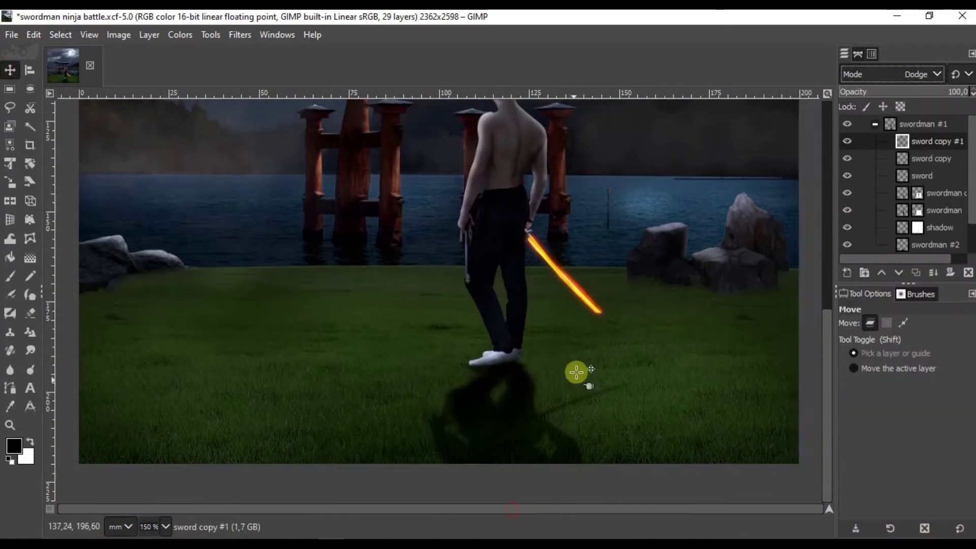
{"action": "scroll", "coordinate": [577, 370], "scroll_direction": "up", "scroll_amount": 2}
{"action": "key", "text": "shift+ctrl+d"}
{"action": "left_click", "coordinate": [239, 34]}
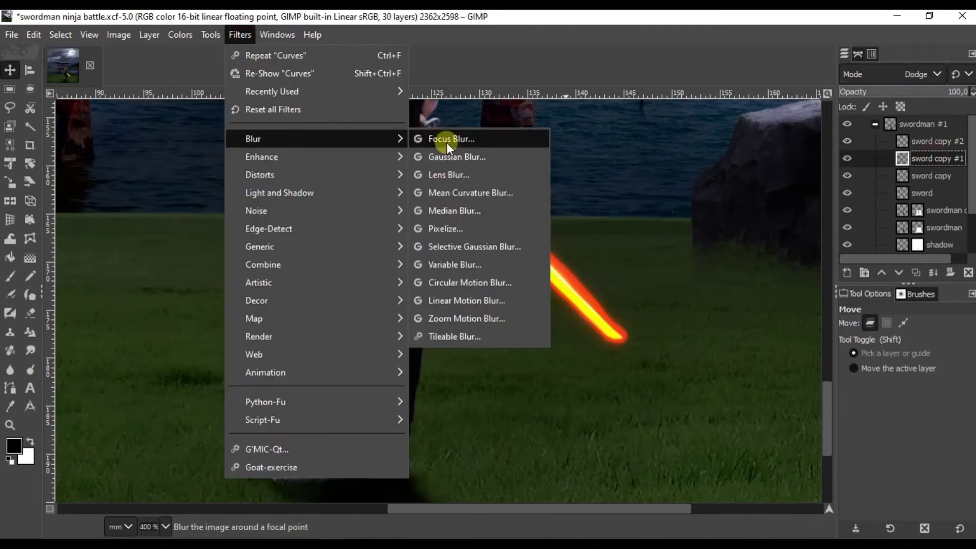
{"action": "left_click", "coordinate": [460, 157]}
{"action": "left_click", "coordinate": [876, 350]}
Step: Duplicate the original sword layer and Gaussian-blur the new copy #2
{"action": "left_click", "coordinate": [941, 176]}
{"action": "left_click", "coordinate": [239, 34]}
{"action": "left_click", "coordinate": [290, 69]}
{"action": "left_click_drag", "start_coordinate": [717, 129], "coordinate": [780, 133]}
{"action": "key", "text": "Escape"}
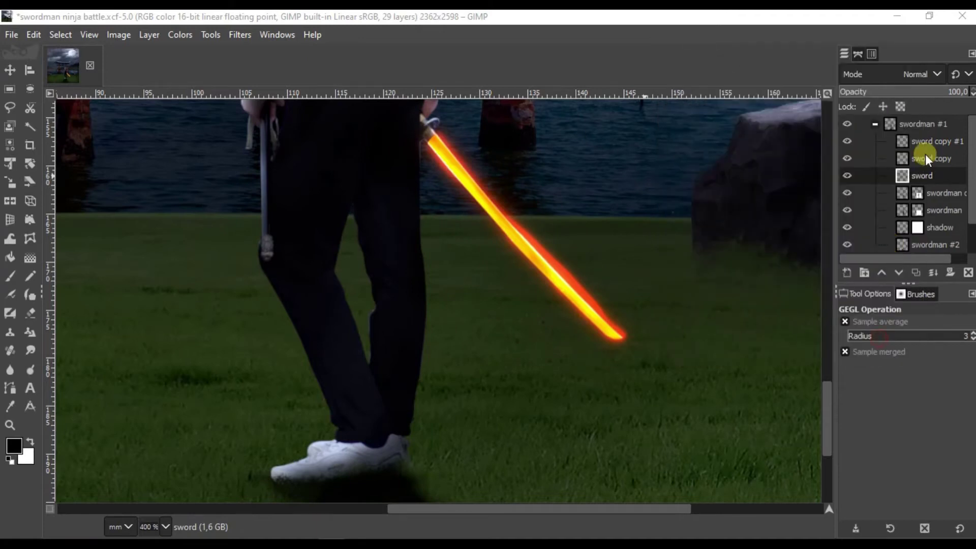
{"action": "key", "text": "shift+ctrl+d"}
{"action": "left_click", "coordinate": [239, 35]}
{"action": "left_click", "coordinate": [290, 69]}
{"action": "left_click", "coordinate": [823, 349]}
Step: Add a layer mask to sword copy #1 and airbrush on it
{"action": "right_click", "coordinate": [935, 176]}
{"action": "left_click", "coordinate": [872, 392]}
{"action": "key", "text": "2"}
{"action": "key", "text": "a"}
{"action": "scroll", "coordinate": [703, 279], "scroll_direction": "up", "scroll_amount": 1, "text": "ctrl"}
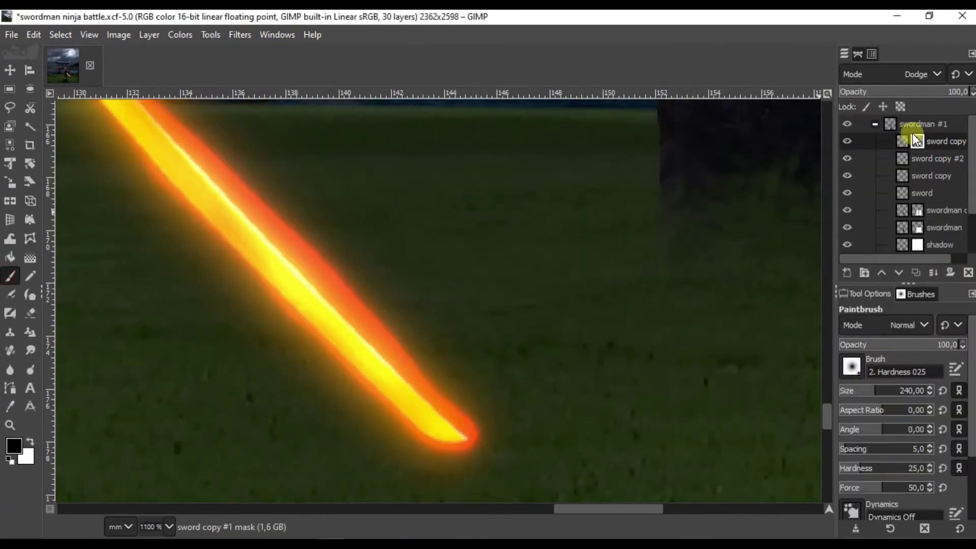
{"action": "scroll", "coordinate": [415, 325], "scroll_direction": "up", "scroll_amount": 3, "text": "ctrl"}
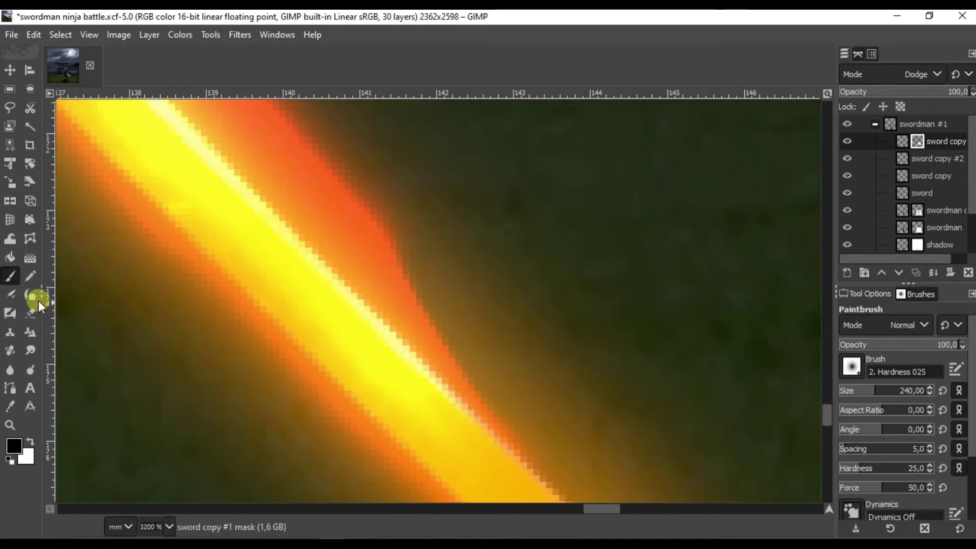
{"action": "scroll", "coordinate": [430, 292], "scroll_direction": "down", "scroll_amount": 1, "text": "ctrl"}
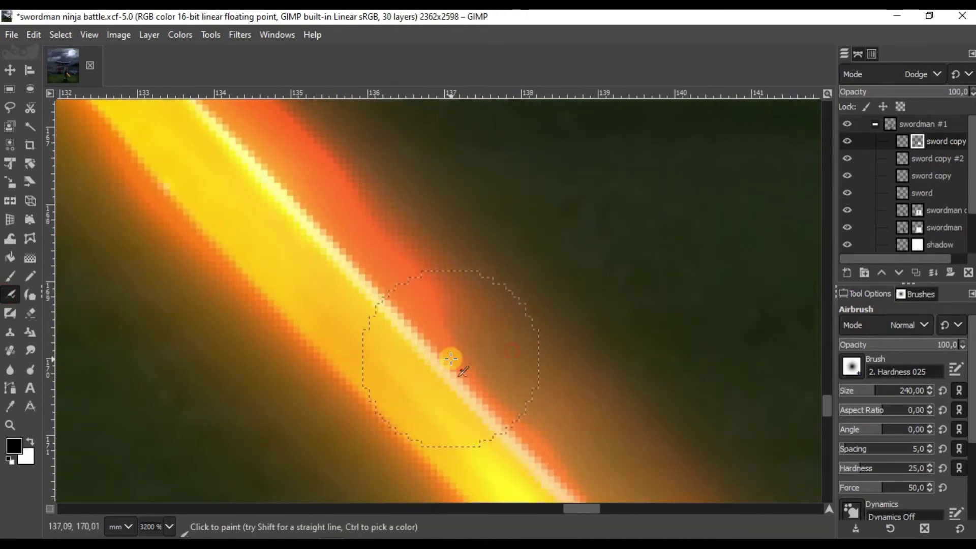
{"action": "scroll", "coordinate": [474, 273], "scroll_direction": "down", "scroll_amount": 3, "text": "ctrl"}
{"action": "scroll", "coordinate": [566, 394], "scroll_direction": "down", "scroll_amount": 2, "text": "ctrl"}
{"action": "scroll", "coordinate": [555, 342], "scroll_direction": "down", "scroll_amount": 1, "text": "ctrl"}
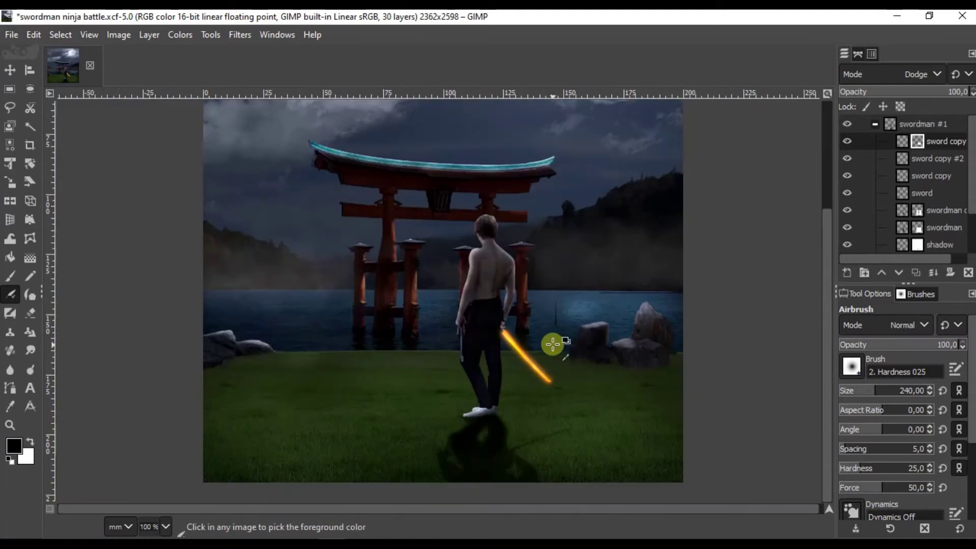
Step: Save the composition and add a new empty layer named 'fire'
{"action": "key", "text": "m"}
{"action": "key", "text": "ctrl+s"}
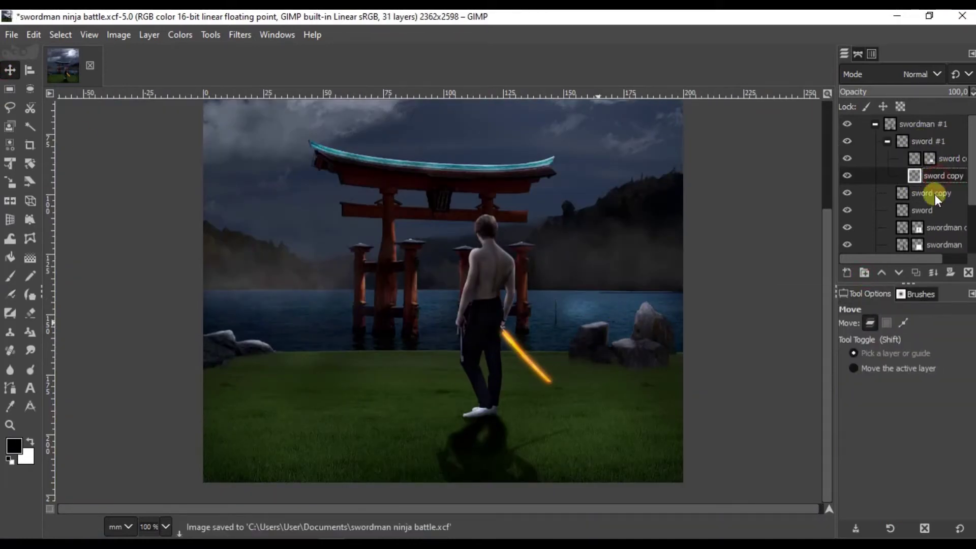
{"action": "key", "text": "ctrl+shift+n"}
{"action": "type", "text": "fire"}
{"action": "key", "text": "Return"}
Step: Select the coarse textured MyPaint 'coarse bulk 1' brush for painting the fire
{"action": "key", "text": "a"}
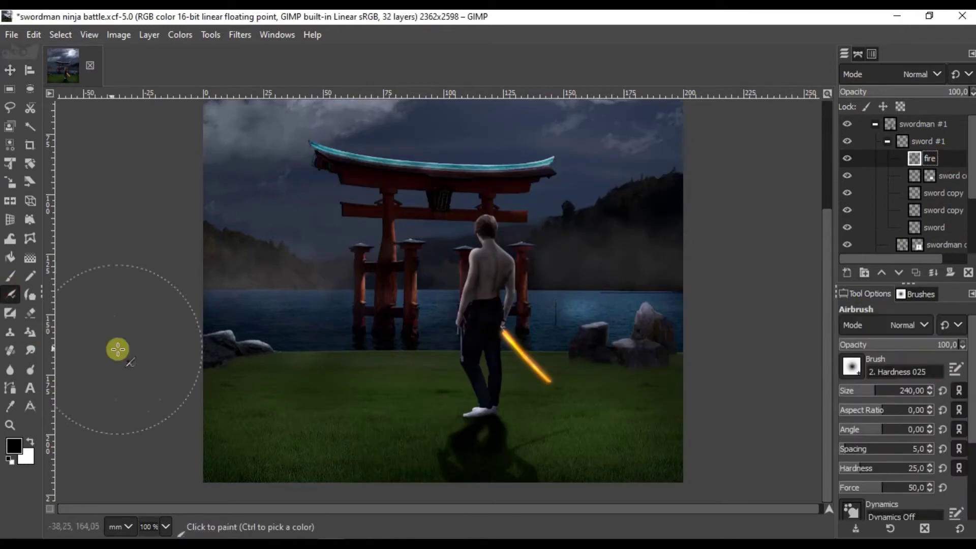
{"action": "left_click", "coordinate": [851, 366]}
{"action": "scroll", "coordinate": [897, 286], "scroll_direction": "down", "scroll_amount": 3}
{"action": "left_click", "coordinate": [854, 320]}
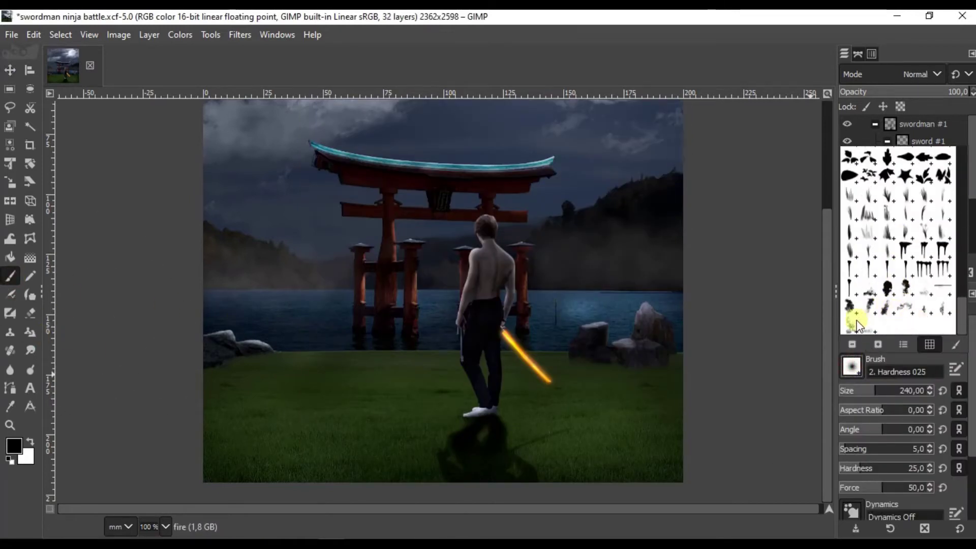
{"action": "left_click", "coordinate": [863, 392]}
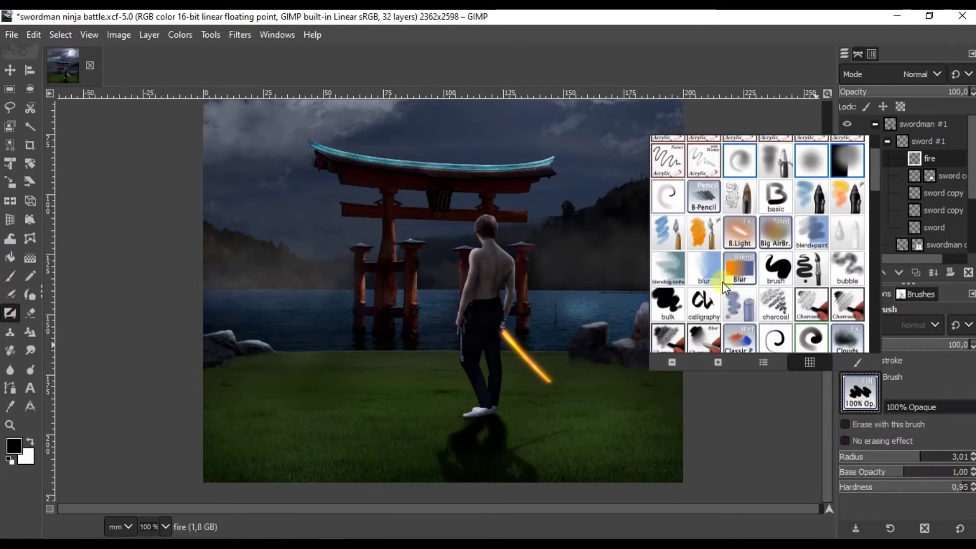
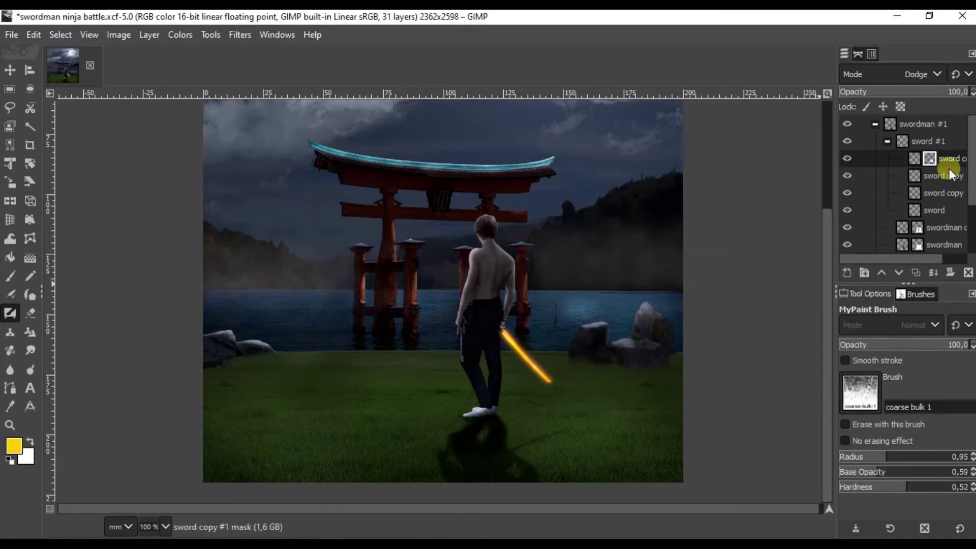
Step: Choose the fire brush from the full brush collection
{"action": "left_click", "coordinate": [10, 333]}
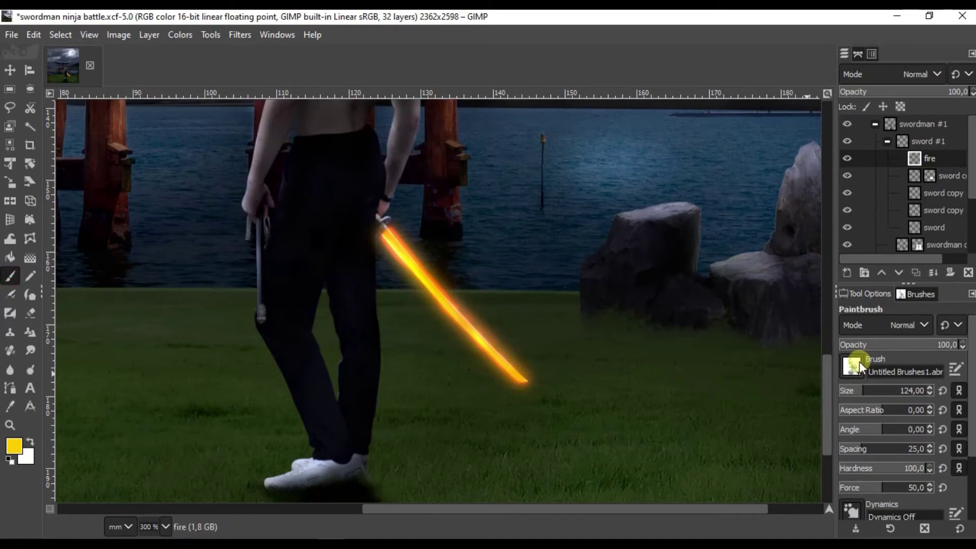
{"action": "left_click", "coordinate": [859, 365]}
{"action": "left_click", "coordinate": [852, 366]}
{"action": "left_click", "coordinate": [883, 340]}
{"action": "left_click", "coordinate": [868, 394]}
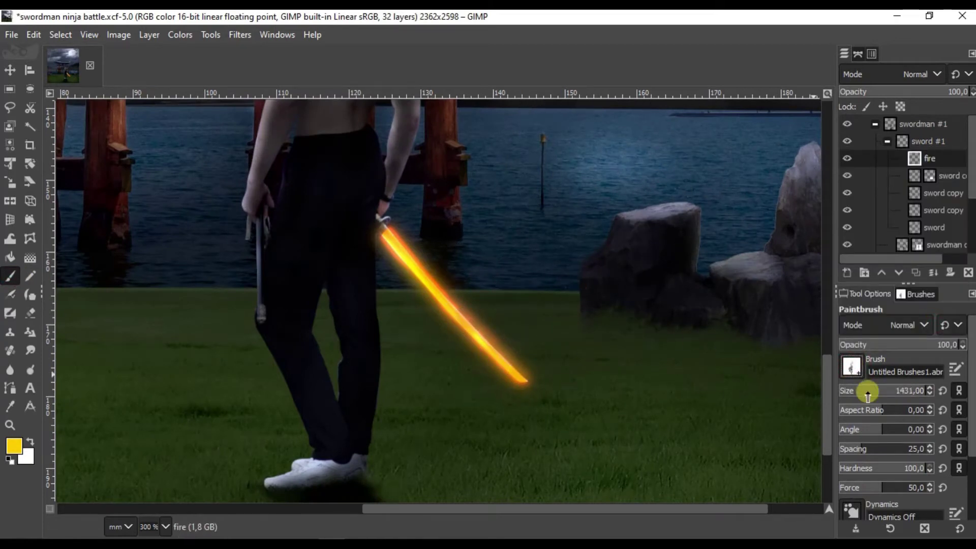
{"action": "left_click", "coordinate": [862, 362]}
{"action": "scroll", "coordinate": [903, 254], "scroll_direction": "down", "scroll_amount": 1}
{"action": "left_click", "coordinate": [903, 312]}
{"action": "left_click", "coordinate": [932, 289]}
{"action": "scroll", "coordinate": [932, 340], "scroll_direction": "down", "scroll_amount": 1}
{"action": "left_click", "coordinate": [936, 305]}
{"action": "left_click", "coordinate": [867, 294]}
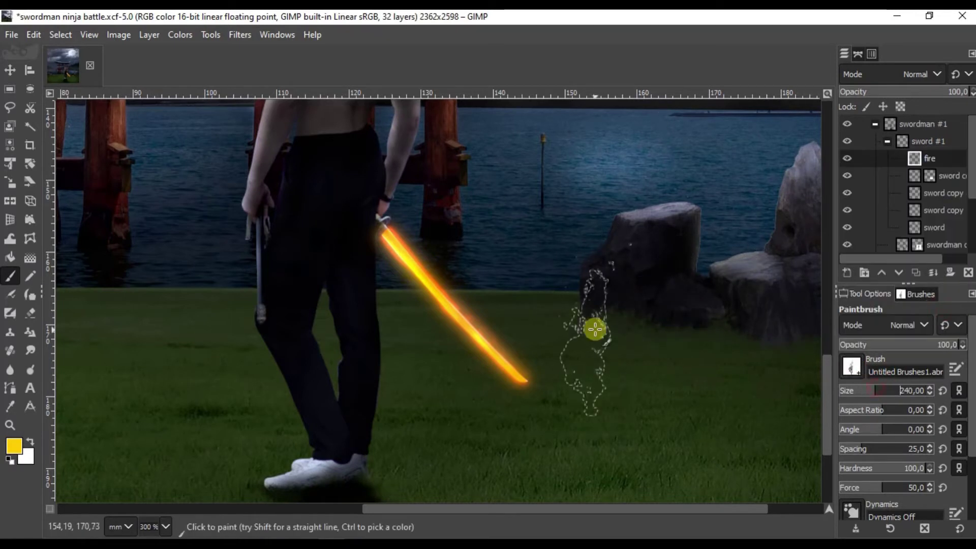
Step: Stamp a flame by the rocks, move it beside the swordsman and fit the layer to image size
{"action": "left_click", "coordinate": [610, 366]}
{"action": "key", "text": "m"}
{"action": "left_click_drag", "start_coordinate": [623, 360], "coordinate": [554, 318]}
{"action": "left_click", "coordinate": [148, 35]}
{"action": "left_click", "coordinate": [198, 277]}
Step: Crop the flame layer to the area around the flame and put it in a new layer group
{"action": "key", "text": "shift+c"}
{"action": "key", "text": "2"}
{"action": "mouse_move", "coordinate": [443, 233]}
{"action": "left_mouse_down"}
{"action": "mouse_move", "coordinate": [473, 301]}
{"action": "mouse_move", "coordinate": [629, 453]}
{"action": "left_mouse_up"}
{"action": "key", "text": "Return"}
{"action": "key", "text": "m"}
{"action": "key", "text": "3"}
Step: Duplicate the flame layer as 'fire copy' and give it a 1.5 Gaussian blur
{"action": "right_click", "coordinate": [873, 163]}
{"action": "left_click", "coordinate": [925, 194]}
{"action": "right_click", "coordinate": [925, 194]}
{"action": "left_click", "coordinate": [872, 196]}
{"action": "left_click", "coordinate": [240, 34]}
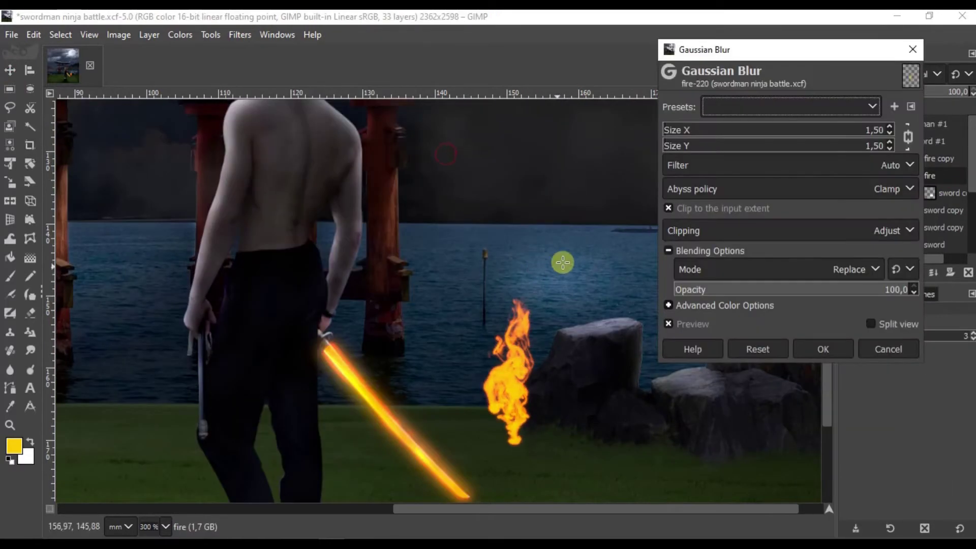
{"action": "key", "text": "Return"}
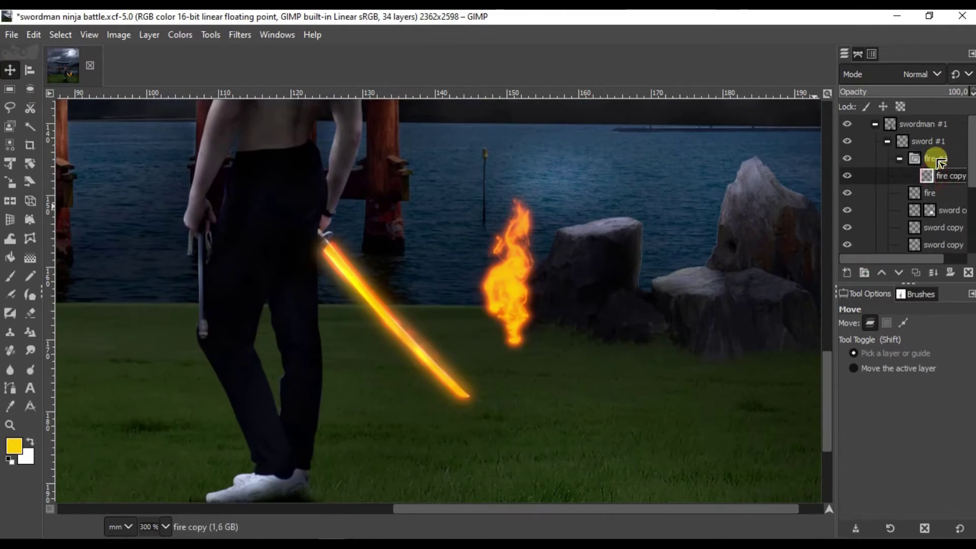
Step: Rotate and place the flame group onto the sword blade with Unified Transform
{"action": "left_click", "coordinate": [899, 158]}
{"action": "key", "text": "shift+t"}
{"action": "mouse_move", "coordinate": [522, 254]}
{"action": "left_mouse_down"}
{"action": "mouse_move", "coordinate": [454, 301]}
{"action": "mouse_move", "coordinate": [440, 334]}
{"action": "left_mouse_up"}
{"action": "left_click", "coordinate": [779, 193]}
Step: Warp the fire #1 layer so flames curl up the blade and stretch into a long tail
{"action": "key", "text": "w"}
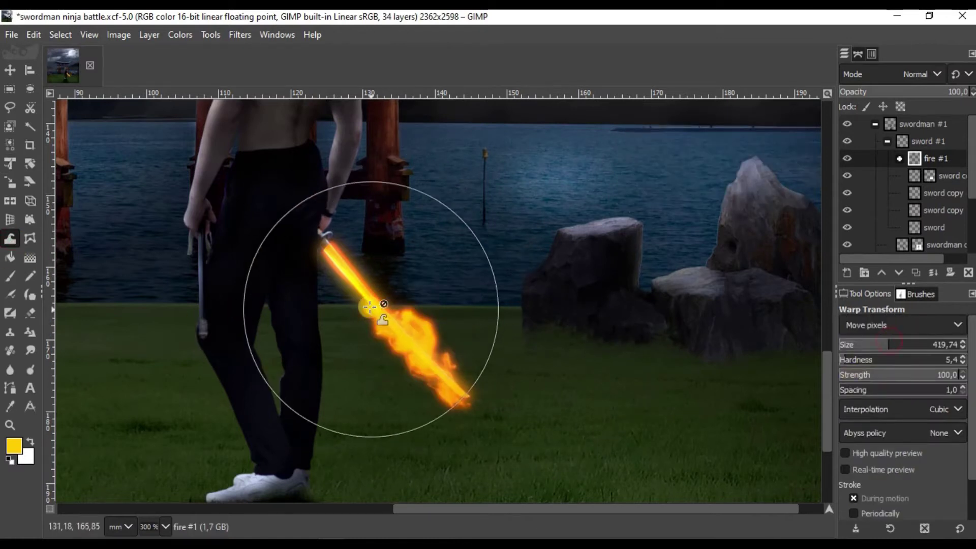
{"action": "left_click", "coordinate": [370, 306]}
{"action": "left_click", "coordinate": [935, 159]}
{"action": "scroll", "coordinate": [396, 320], "scroll_direction": "up", "scroll_amount": 2, "text": "ctrl"}
{"action": "left_click_drag", "start_coordinate": [396, 320], "coordinate": [322, 211]}
{"action": "mouse_move", "coordinate": [529, 393]}
{"action": "left_mouse_down"}
{"action": "mouse_move", "coordinate": [551, 371]}
{"action": "mouse_move", "coordinate": [588, 414]}
{"action": "mouse_move", "coordinate": [638, 401]}
{"action": "left_mouse_up"}
{"action": "left_click_drag", "start_coordinate": [384, 213], "coordinate": [351, 117]}
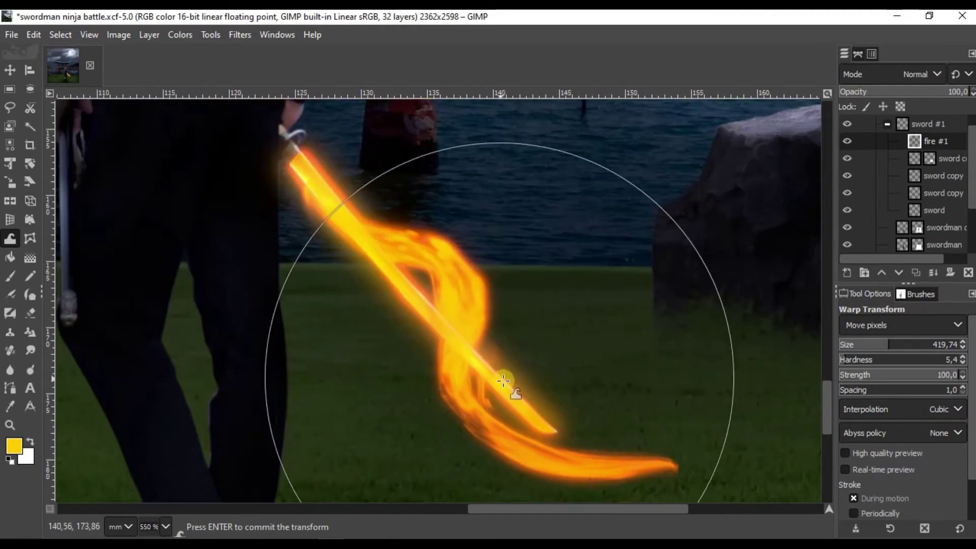
{"action": "left_click_drag", "start_coordinate": [506, 388], "coordinate": [676, 453]}
Step: Bend the flame tail downward, round off and refine its end, and commit the warp
{"action": "scroll", "coordinate": [663, 306], "scroll_direction": "down", "scroll_amount": 3}
{"action": "left_click_drag", "start_coordinate": [664, 305], "coordinate": [649, 348]}
{"action": "scroll", "coordinate": [514, 273], "scroll_direction": "down", "scroll_amount": 2, "text": "ctrl"}
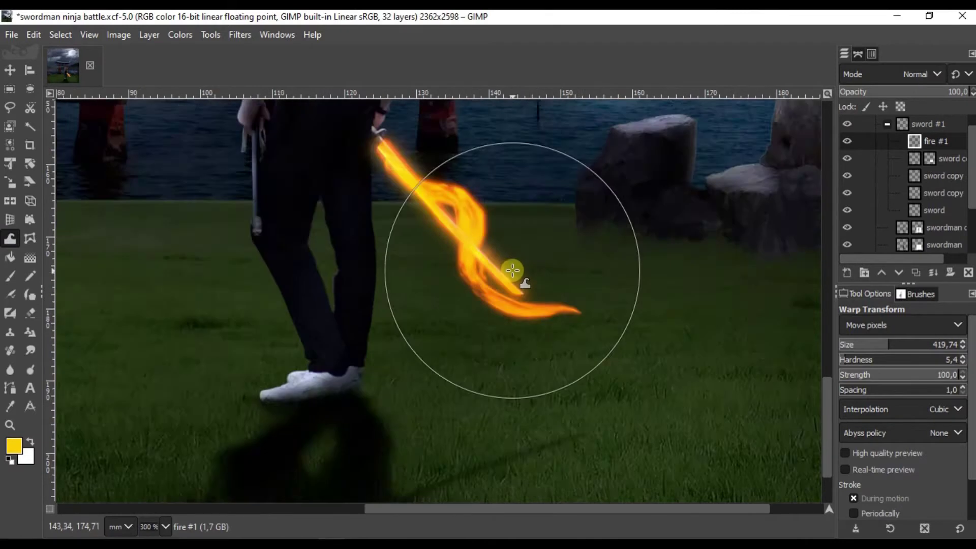
{"action": "scroll", "coordinate": [632, 343], "scroll_direction": "down", "scroll_amount": 2, "text": "ctrl"}
{"action": "scroll", "coordinate": [508, 350], "scroll_direction": "up", "scroll_amount": 2, "text": "ctrl"}
{"action": "mouse_move", "coordinate": [507, 350]}
{"action": "left_mouse_down"}
{"action": "mouse_move", "coordinate": [573, 416]}
{"action": "mouse_move", "coordinate": [530, 401]}
{"action": "left_mouse_up"}
{"action": "scroll", "coordinate": [529, 402], "scroll_direction": "up", "scroll_amount": 2, "text": "ctrl"}
{"action": "left_click_drag", "start_coordinate": [888, 344], "coordinate": [870, 344]}
{"action": "left_click_drag", "start_coordinate": [414, 355], "coordinate": [644, 411]}
{"action": "key", "text": "Return"}
Step: Fit the image in view and save swordman ninja battle.xcf
{"action": "key", "text": "1"}
{"action": "scroll", "coordinate": [559, 346], "scroll_direction": "up", "scroll_amount": 2}
{"action": "key", "text": "m"}
{"action": "scroll", "coordinate": [492, 343], "scroll_direction": "up", "scroll_amount": 1}
{"action": "key", "text": "ctrl+s"}
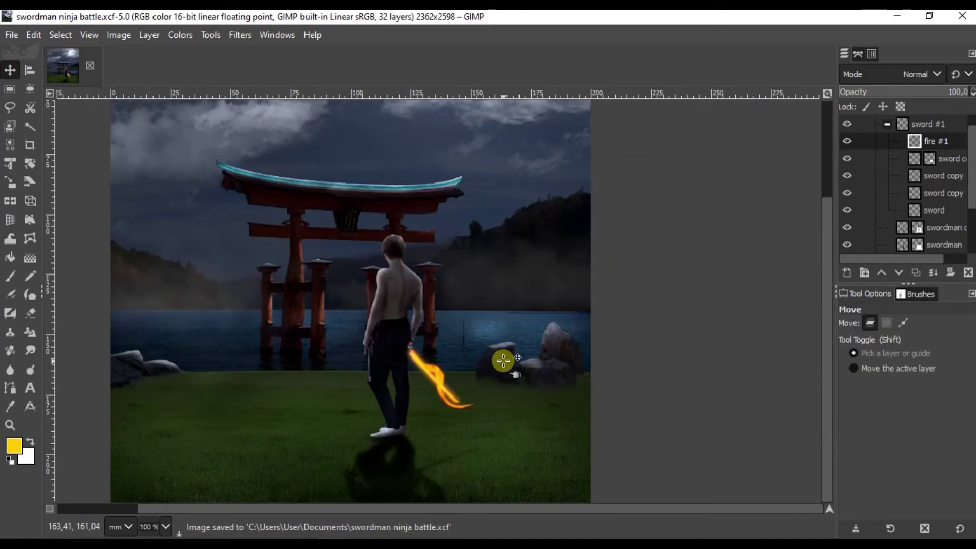
Step: Duplicate the swordman layer
{"action": "left_click", "coordinate": [887, 124]}
{"action": "left_click", "coordinate": [905, 193]}
{"action": "right_click", "coordinate": [902, 188]}
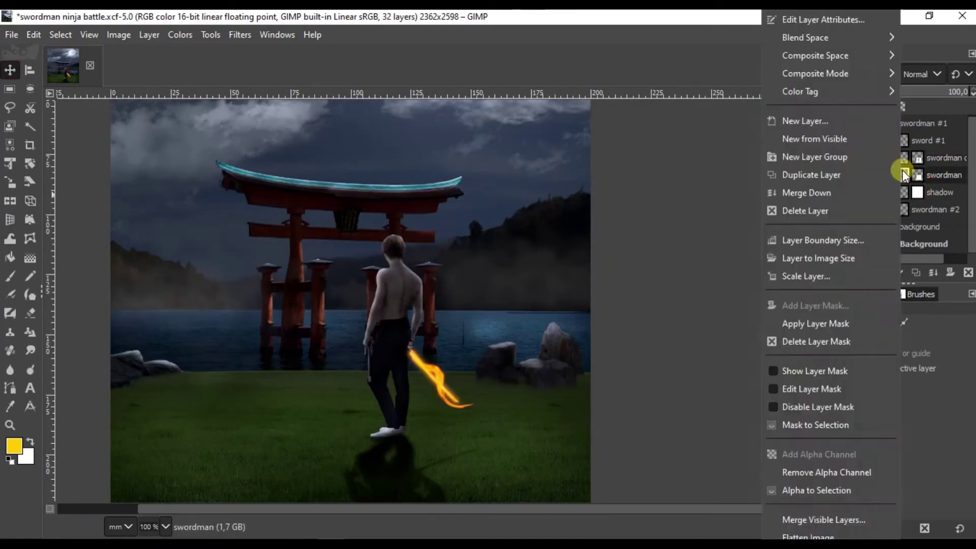
{"action": "left_click", "coordinate": [865, 182]}
Step: Colorize the swordsman copy orange and confirm a Levels adjustment
{"action": "left_click", "coordinate": [180, 35]}
{"action": "left_click", "coordinate": [207, 447]}
{"action": "left_click", "coordinate": [790, 181]}
{"action": "left_click", "coordinate": [806, 307]}
{"action": "left_click", "coordinate": [802, 161]}
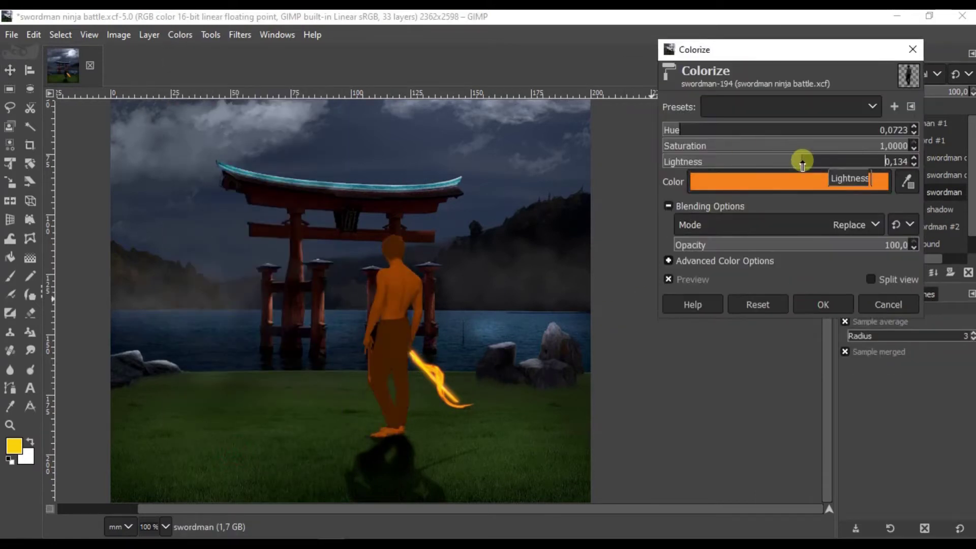
{"action": "left_click_drag", "start_coordinate": [806, 168], "coordinate": [798, 165]}
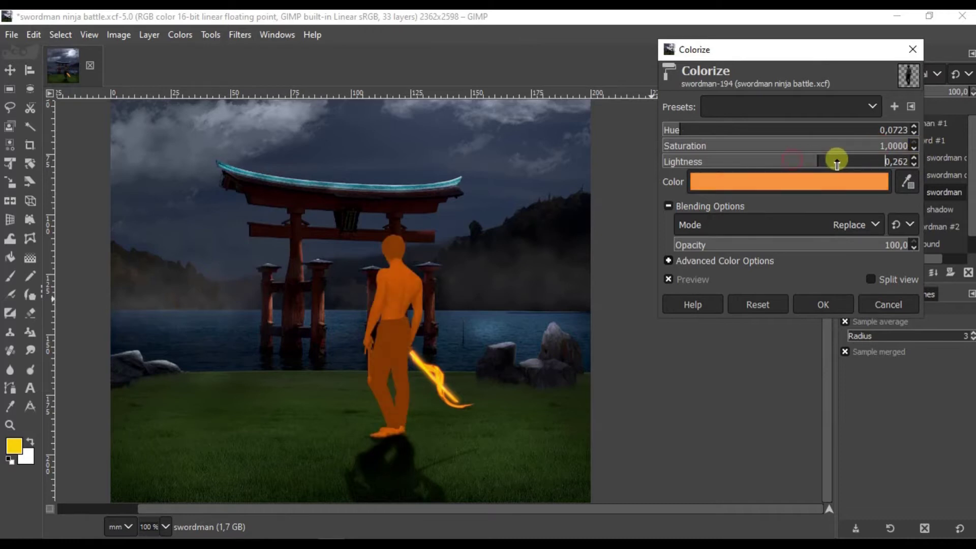
{"action": "key", "text": "Return"}
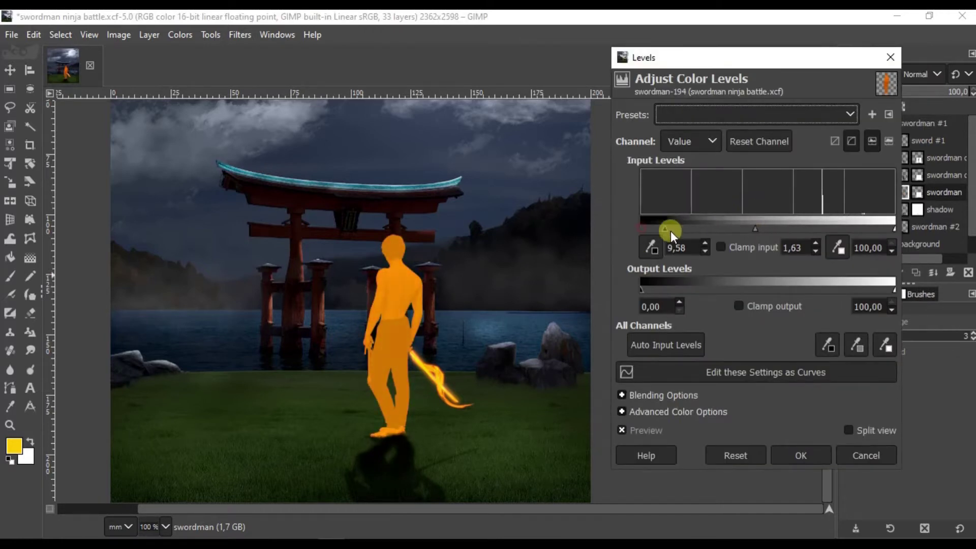
{"action": "left_click", "coordinate": [800, 455]}
Step: Set up the airbrush with a round brush of 75 hardness
{"action": "key", "text": "a"}
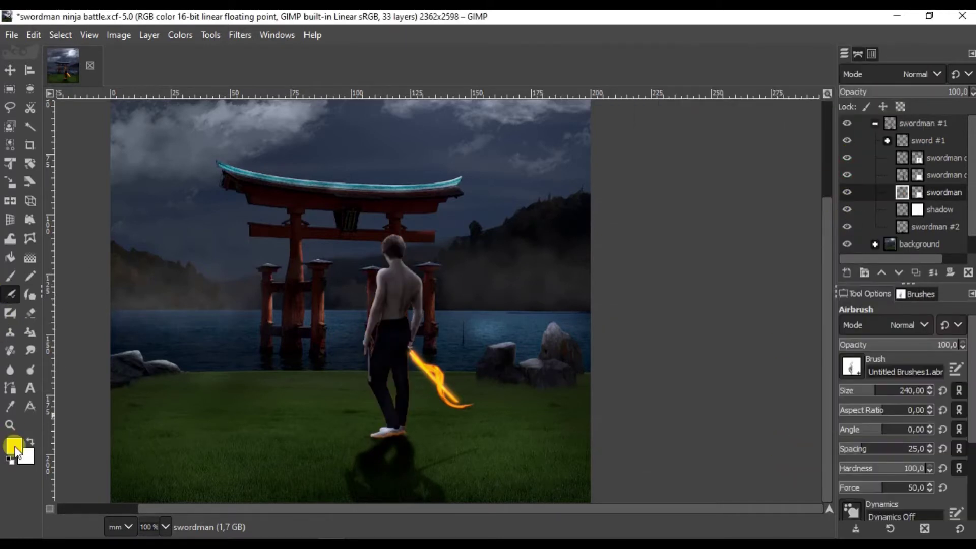
{"action": "key", "text": "p"}
{"action": "left_click", "coordinate": [851, 366]}
{"action": "left_click", "coordinate": [883, 221]}
{"action": "scroll", "coordinate": [406, 440], "scroll_direction": "up", "scroll_amount": 3}
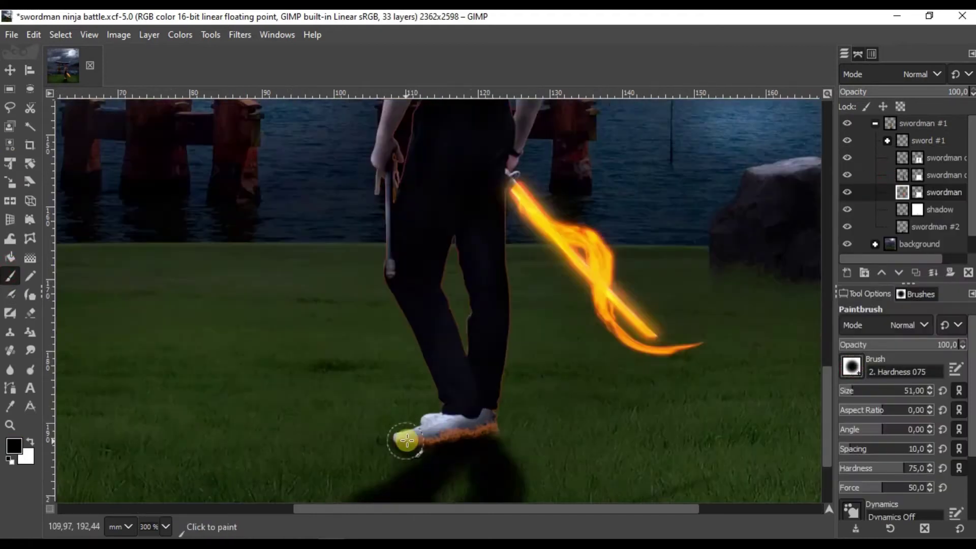
{"action": "scroll", "coordinate": [407, 440], "scroll_direction": "up", "scroll_amount": 2}
{"action": "key", "text": "a"}
{"action": "scroll", "coordinate": [421, 246], "scroll_direction": "up", "scroll_amount": 2}
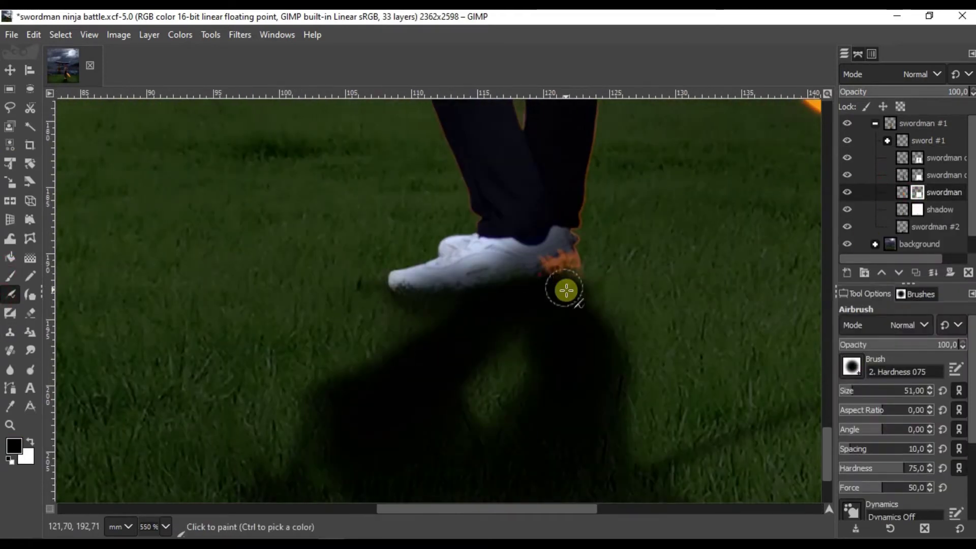
{"action": "scroll", "coordinate": [564, 289], "scroll_direction": "up", "scroll_amount": 2}
{"action": "scroll", "coordinate": [539, 324], "scroll_direction": "up", "scroll_amount": 1}
{"action": "scroll", "coordinate": [484, 174], "scroll_direction": "up", "scroll_amount": 4}
{"action": "scroll", "coordinate": [483, 229], "scroll_direction": "down", "scroll_amount": 2}
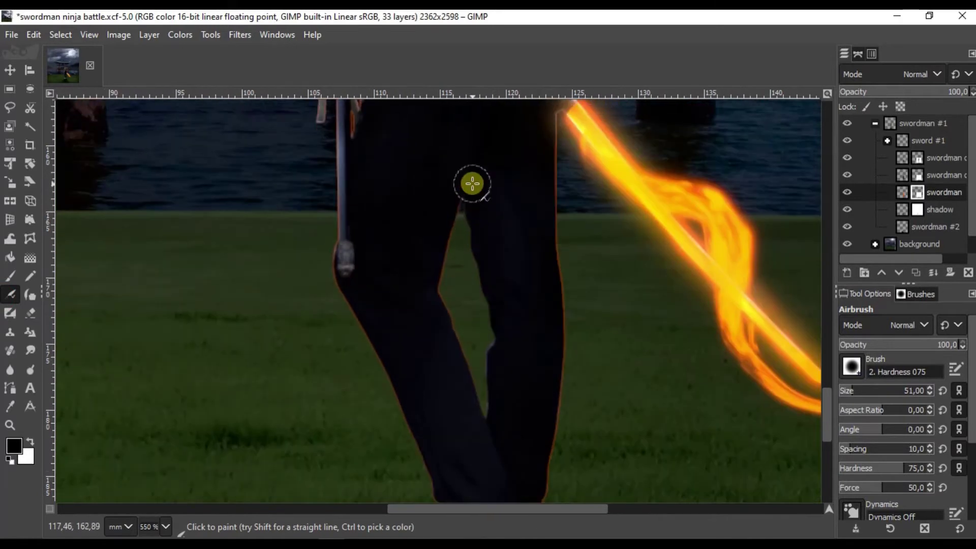
{"action": "scroll", "coordinate": [446, 383], "scroll_direction": "down", "scroll_amount": 1}
{"action": "scroll", "coordinate": [374, 214], "scroll_direction": "up", "scroll_amount": 2}
{"action": "scroll", "coordinate": [376, 160], "scroll_direction": "up", "scroll_amount": 2}
{"action": "scroll", "coordinate": [376, 160], "scroll_direction": "up", "scroll_amount": 3}
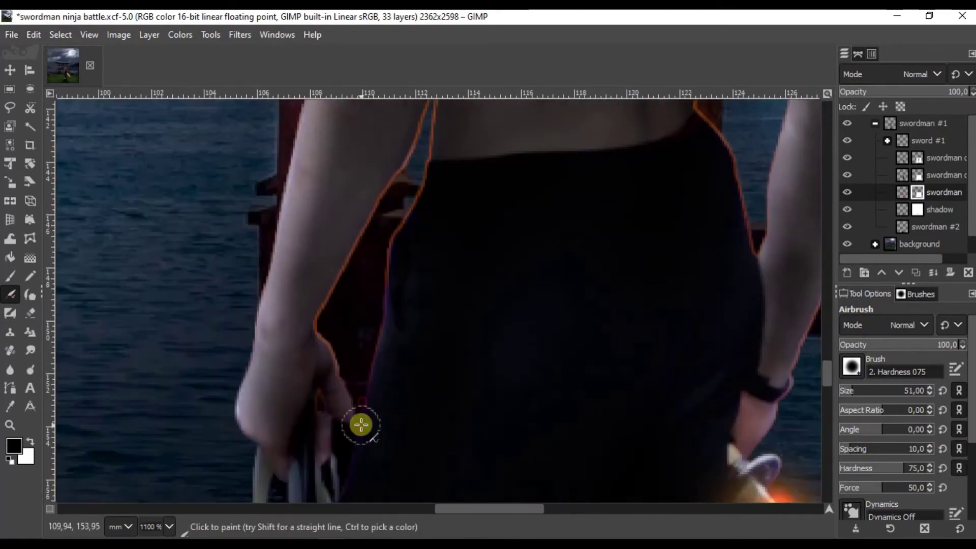
{"action": "scroll", "coordinate": [373, 282], "scroll_direction": "down", "scroll_amount": 2}
{"action": "scroll", "coordinate": [351, 341], "scroll_direction": "down", "scroll_amount": 2}
{"action": "scroll", "coordinate": [310, 290], "scroll_direction": "down", "scroll_amount": 3}
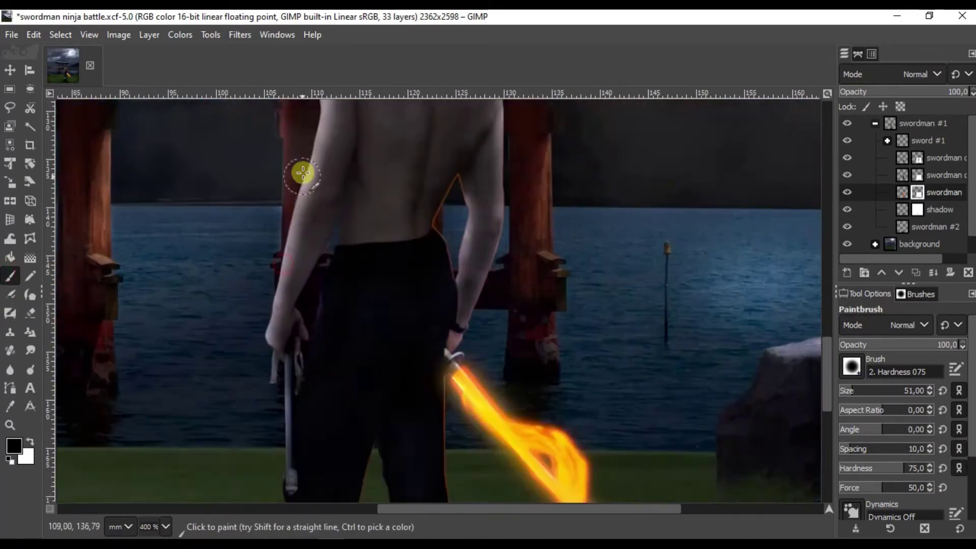
{"action": "scroll", "coordinate": [325, 178], "scroll_direction": "up", "scroll_amount": 2}
{"action": "scroll", "coordinate": [455, 290], "scroll_direction": "down", "scroll_amount": 1}
{"action": "scroll", "coordinate": [474, 222], "scroll_direction": "down", "scroll_amount": 1}
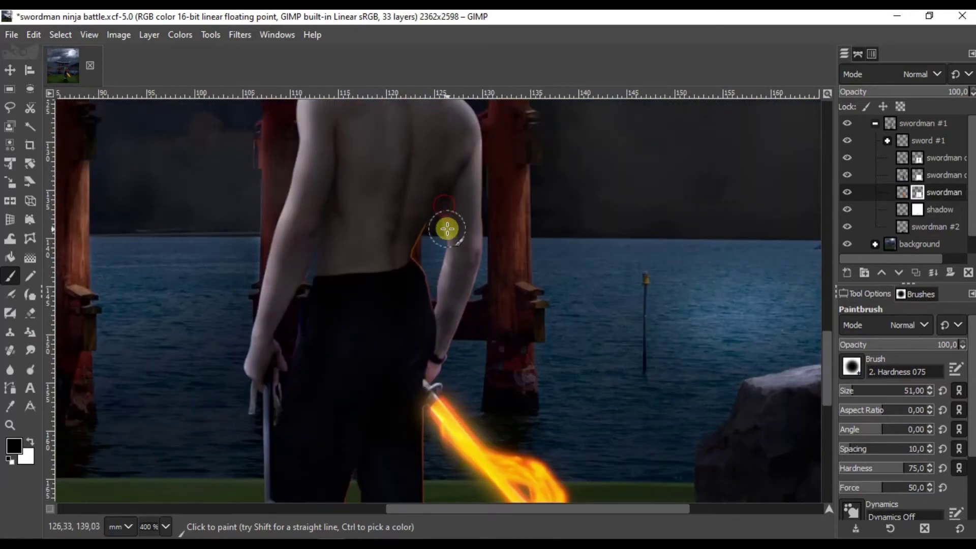
{"action": "scroll", "coordinate": [447, 224], "scroll_direction": "down", "scroll_amount": 1}
Step: Select the orange copy's mask and step through the swordsman layers below it
{"action": "left_click", "coordinate": [918, 158]}
{"action": "scroll", "coordinate": [449, 235], "scroll_direction": "up", "scroll_amount": 2}
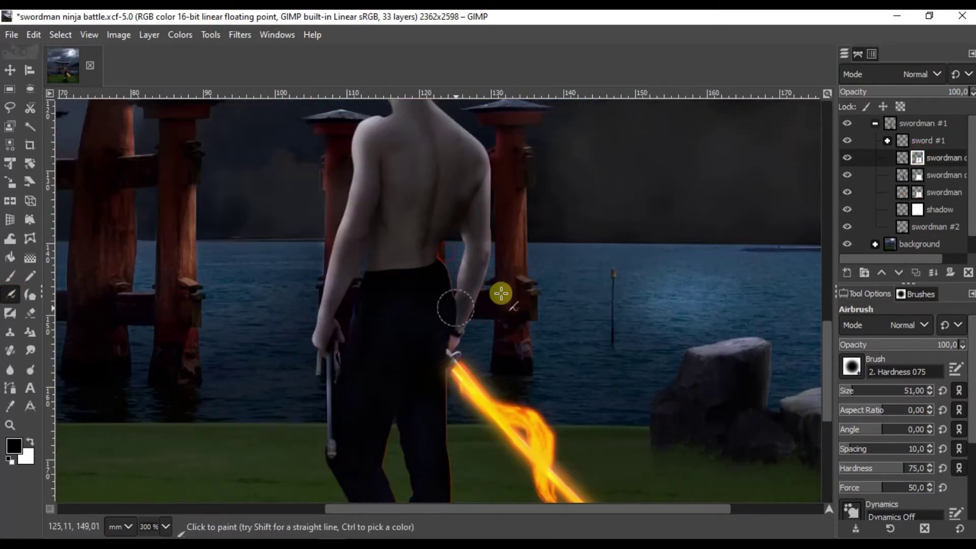
{"action": "key", "text": "Page_Down"}
{"action": "scroll", "coordinate": [501, 293], "scroll_direction": "down", "scroll_amount": 3}
{"action": "scroll", "coordinate": [504, 264], "scroll_direction": "down", "scroll_amount": 2}
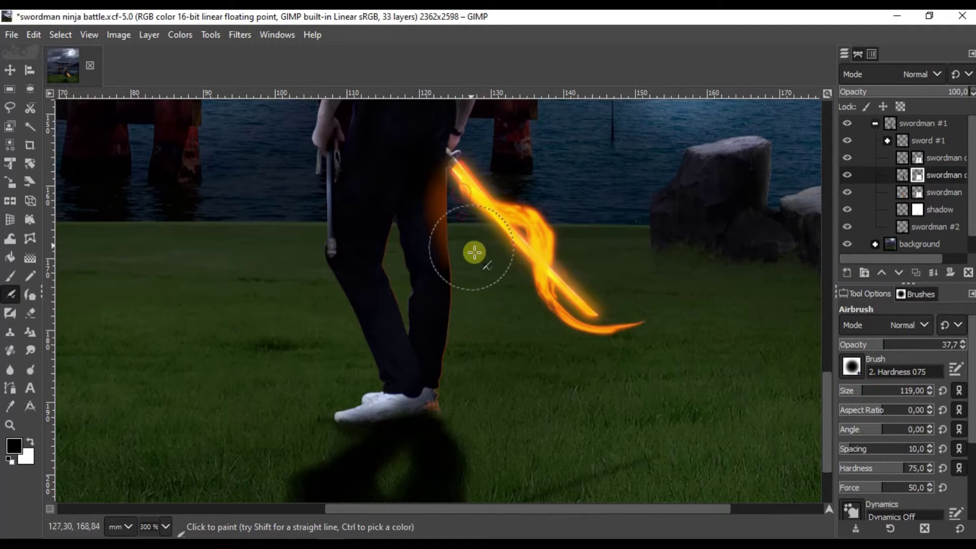
{"action": "scroll", "coordinate": [360, 220], "scroll_direction": "up", "scroll_amount": 2}
{"action": "scroll", "coordinate": [432, 341], "scroll_direction": "up", "scroll_amount": 3}
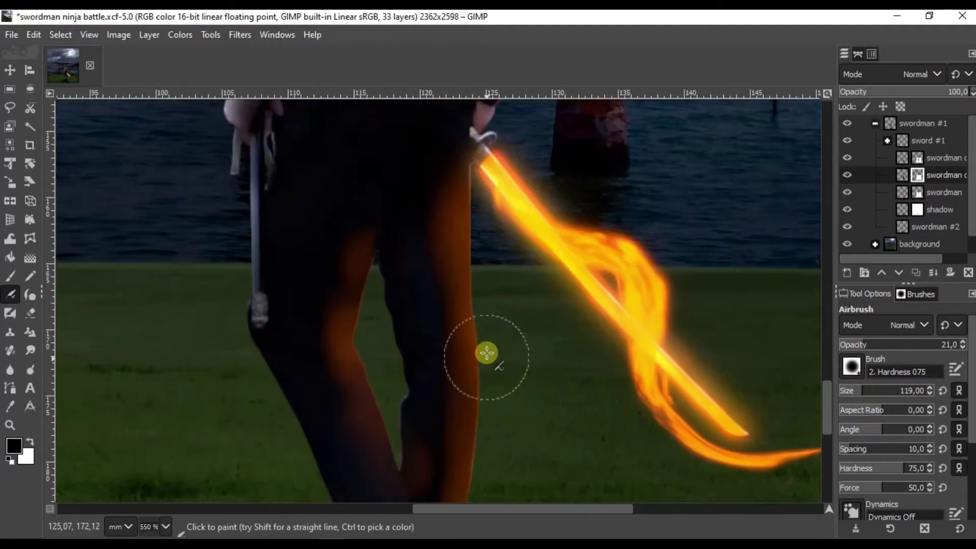
{"action": "scroll", "coordinate": [464, 205], "scroll_direction": "up", "scroll_amount": 5}
{"action": "scroll", "coordinate": [437, 305], "scroll_direction": "up", "scroll_amount": 3}
{"action": "scroll", "coordinate": [458, 285], "scroll_direction": "down", "scroll_amount": 3}
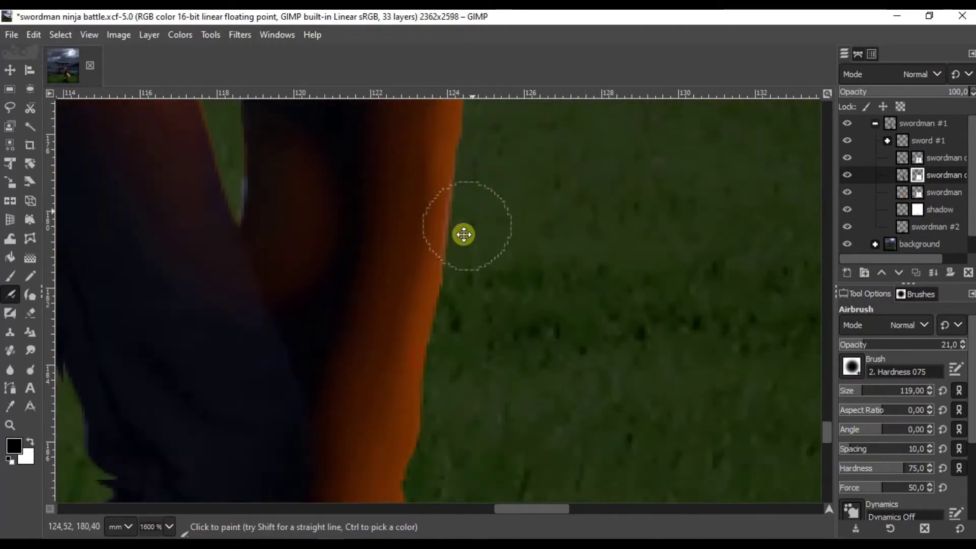
{"action": "scroll", "coordinate": [462, 244], "scroll_direction": "down", "scroll_amount": 2}
{"action": "scroll", "coordinate": [432, 264], "scroll_direction": "up", "scroll_amount": 5}
{"action": "key", "text": "Page_Down"}
{"action": "scroll", "coordinate": [406, 254], "scroll_direction": "up", "scroll_amount": 3}
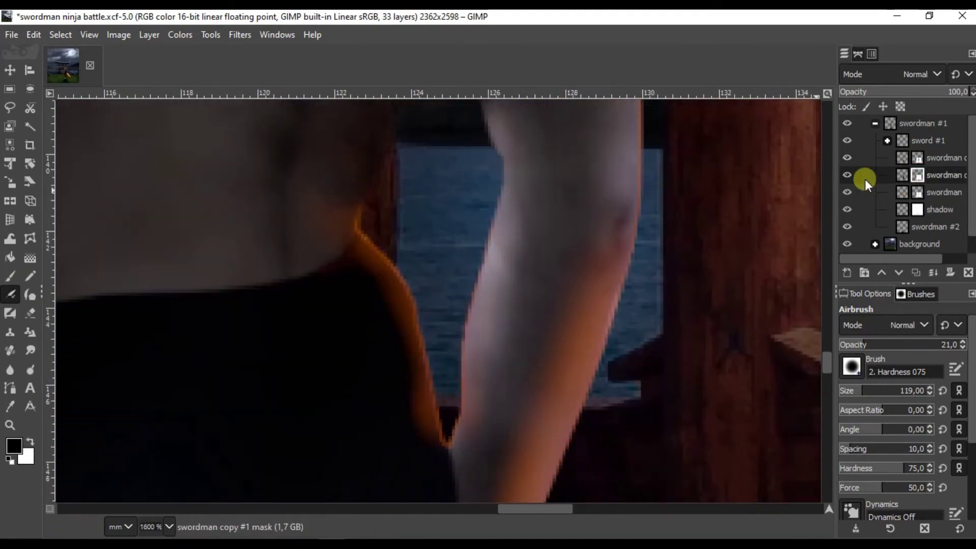
{"action": "scroll", "coordinate": [472, 322], "scroll_direction": "down", "scroll_amount": 2}
Step: Airbrush the orange rim light onto the legs, hip and back through the mask, then save
{"action": "key", "text": "x"}
{"action": "scroll", "coordinate": [362, 323], "scroll_direction": "down", "scroll_amount": 2}
{"action": "scroll", "coordinate": [480, 349], "scroll_direction": "up", "scroll_amount": 1}
{"action": "left_click", "coordinate": [918, 178]}
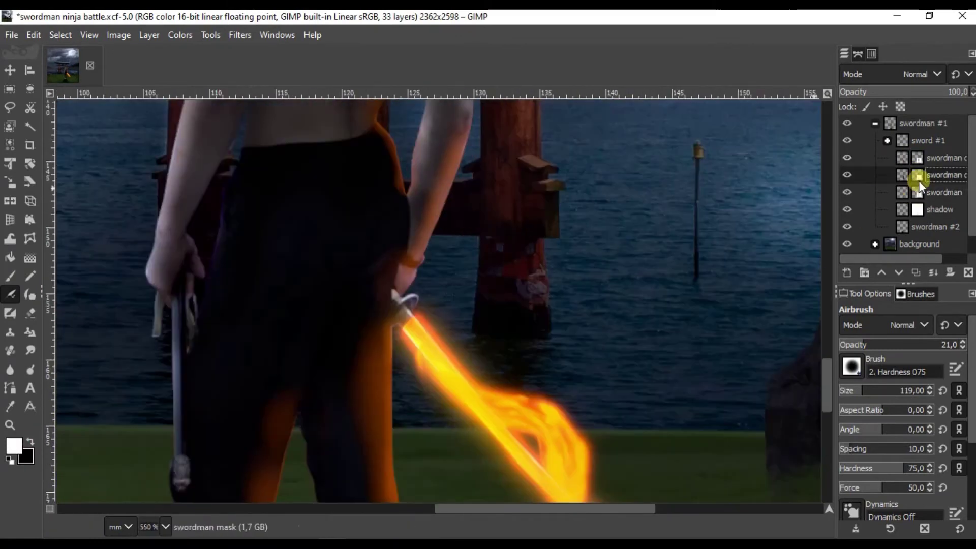
{"action": "scroll", "coordinate": [454, 255], "scroll_direction": "down", "scroll_amount": 3}
{"action": "scroll", "coordinate": [395, 317], "scroll_direction": "up", "scroll_amount": 3}
{"action": "key", "text": "x"}
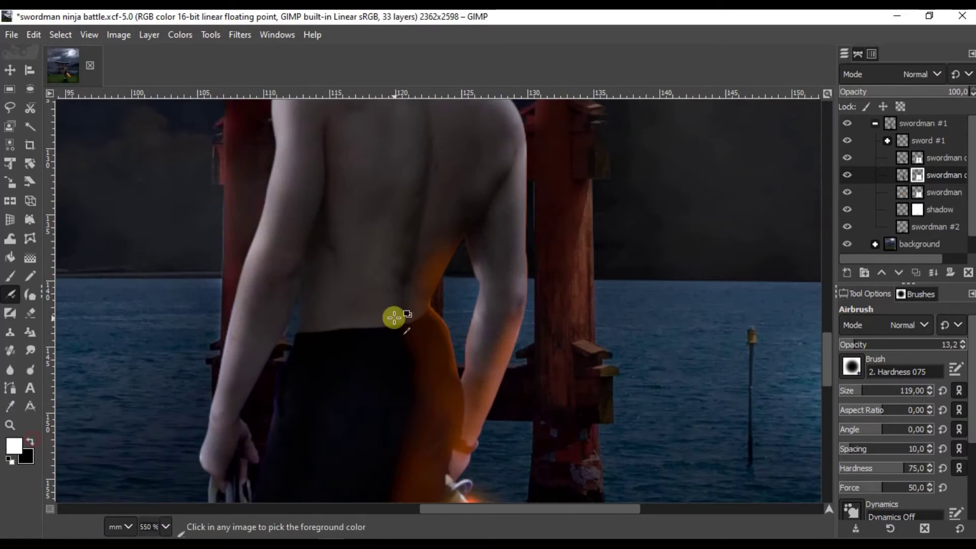
{"action": "scroll", "coordinate": [406, 326], "scroll_direction": "down", "scroll_amount": 5}
{"action": "scroll", "coordinate": [318, 290], "scroll_direction": "down", "scroll_amount": 2}
{"action": "scroll", "coordinate": [342, 289], "scroll_direction": "up", "scroll_amount": 2}
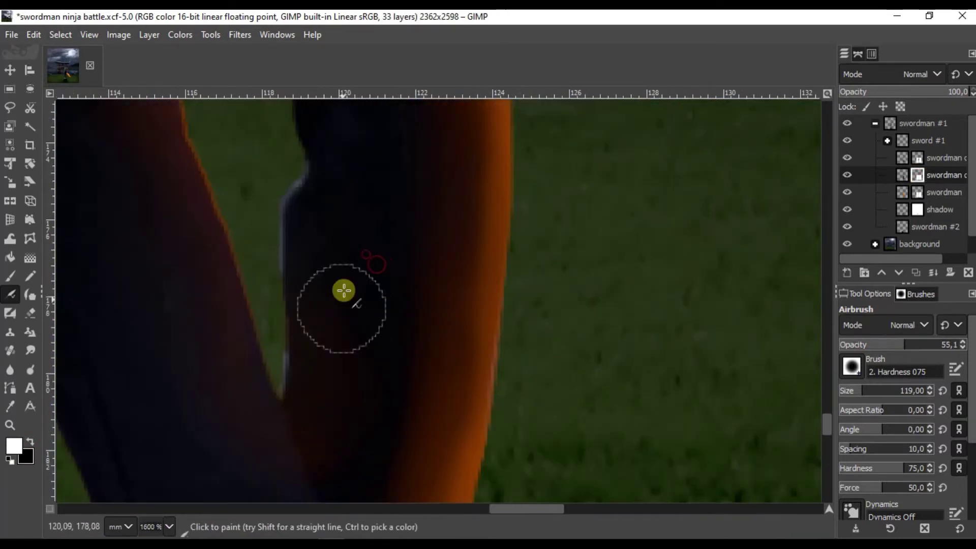
{"action": "scroll", "coordinate": [419, 326], "scroll_direction": "down", "scroll_amount": 4}
{"action": "scroll", "coordinate": [419, 326], "scroll_direction": "up", "scroll_amount": 5}
{"action": "scroll", "coordinate": [331, 356], "scroll_direction": "down", "scroll_amount": 2}
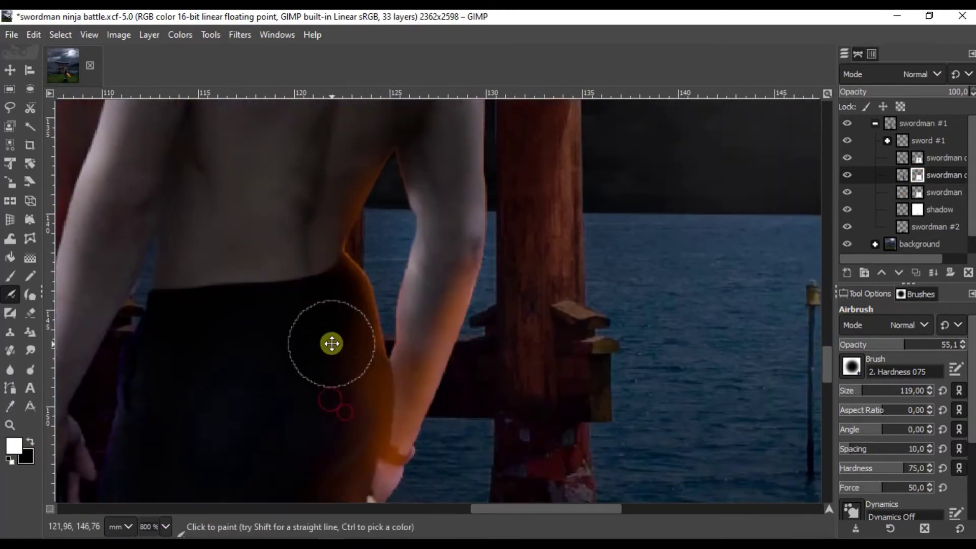
{"action": "scroll", "coordinate": [429, 312], "scroll_direction": "down", "scroll_amount": 3}
{"action": "scroll", "coordinate": [578, 392], "scroll_direction": "down", "scroll_amount": 1}
{"action": "key", "text": "ctrl+s"}
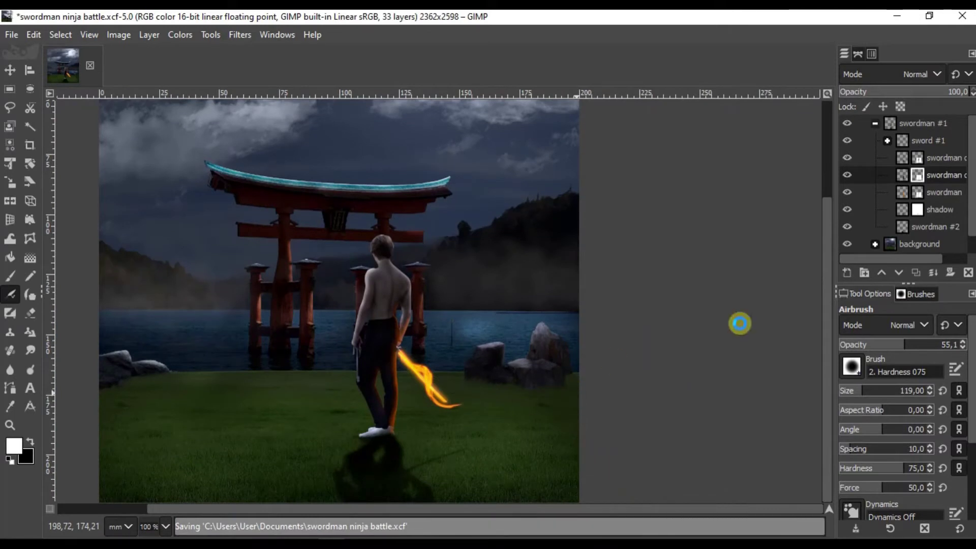
Step: Open the background and rock-and-rumput groups and apply a Curves adjustment to the rumput grass
{"action": "left_click", "coordinate": [874, 123]}
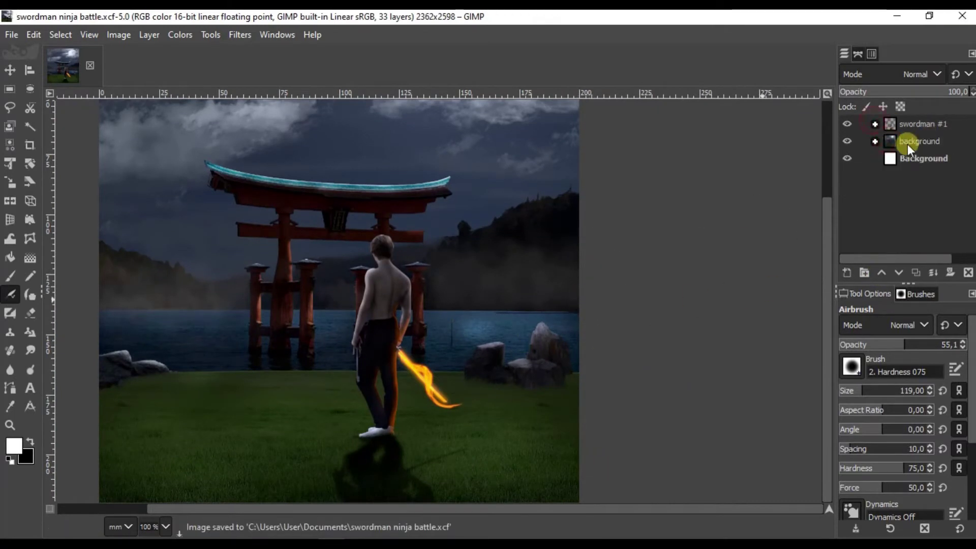
{"action": "left_click", "coordinate": [887, 176]}
{"action": "left_click", "coordinate": [910, 223]}
{"action": "key", "text": "ctrl+m"}
{"action": "left_click", "coordinate": [830, 282]}
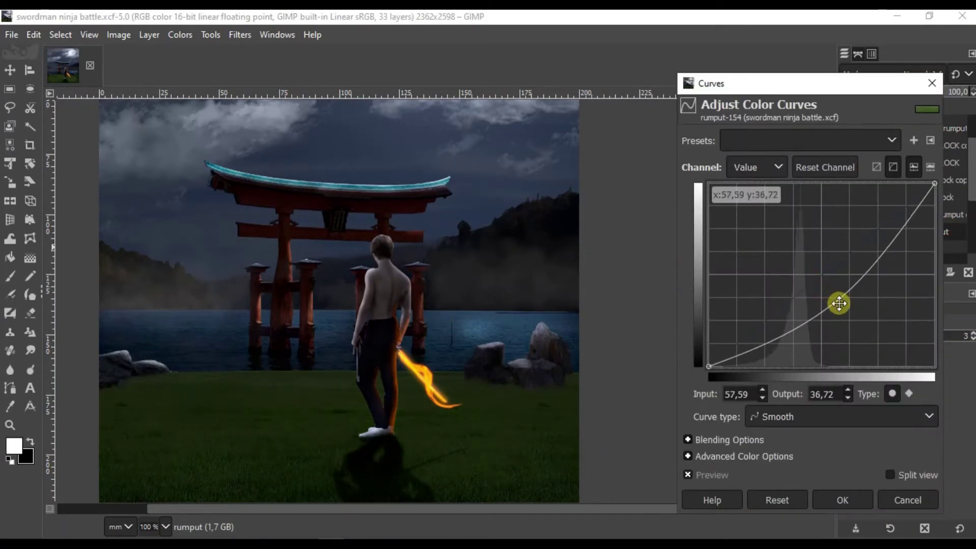
{"action": "key", "text": "Return"}
Step: Duplicate the rumput layer, hide the copy, and colorize the original grass orange
{"action": "key", "text": "shift+ctrl+d"}
{"action": "left_click", "coordinate": [846, 190]}
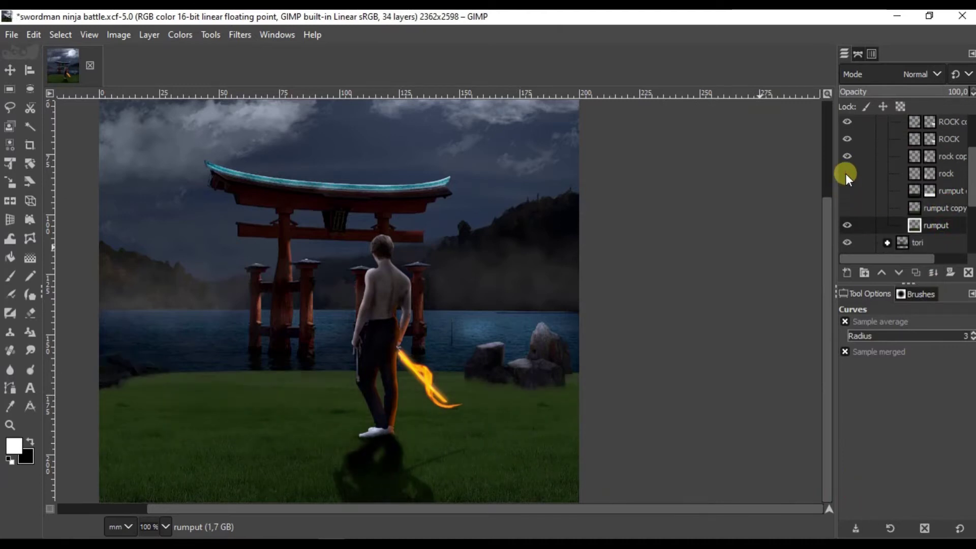
{"action": "left_click", "coordinate": [180, 34]}
{"action": "left_click", "coordinate": [203, 356]}
{"action": "left_click", "coordinate": [793, 183]}
{"action": "left_click", "coordinate": [770, 246]}
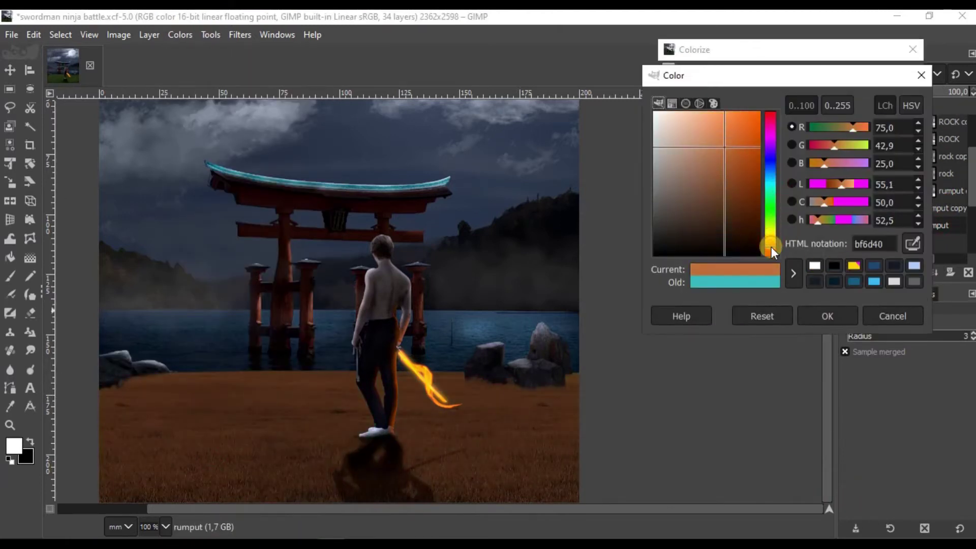
{"action": "left_click", "coordinate": [853, 265]}
{"action": "left_click", "coordinate": [827, 316]}
Step: Brighten the orange-tinted grass with a Curves adjustment
{"action": "key", "text": "Return"}
{"action": "key", "text": "ctrl+m"}
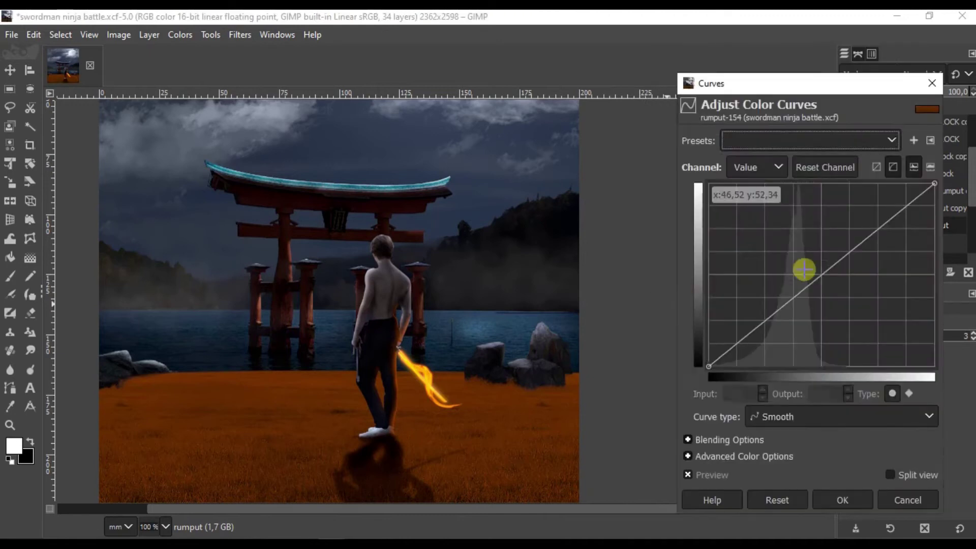
{"action": "left_click_drag", "start_coordinate": [801, 268], "coordinate": [802, 238]}
{"action": "key", "text": "Return"}
Step: Show the green rumput copy, work on its mask, and darken it with a curve
{"action": "left_click", "coordinate": [847, 191]}
{"action": "left_click", "coordinate": [942, 209]}
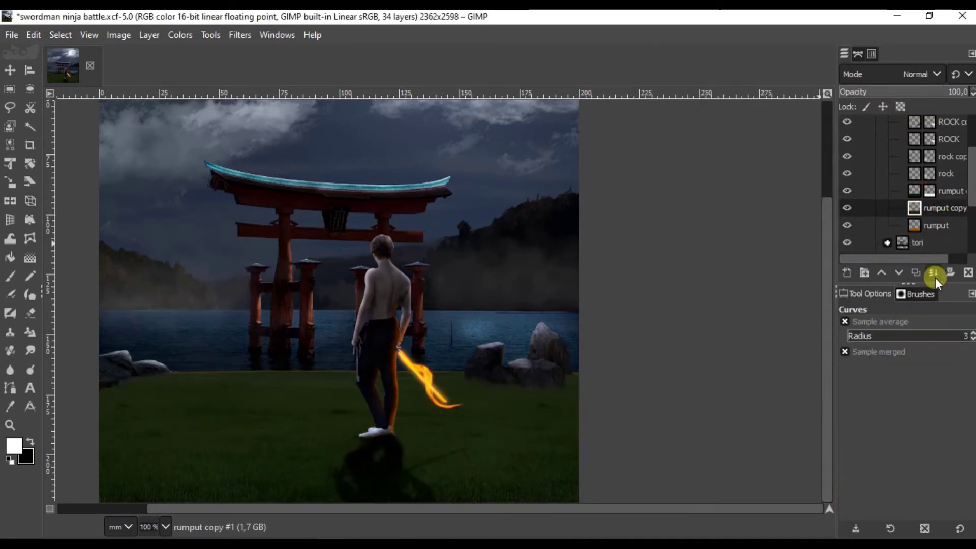
{"action": "left_click", "coordinate": [934, 192]}
{"action": "key", "text": "ctrl+m"}
{"action": "left_click", "coordinate": [829, 283]}
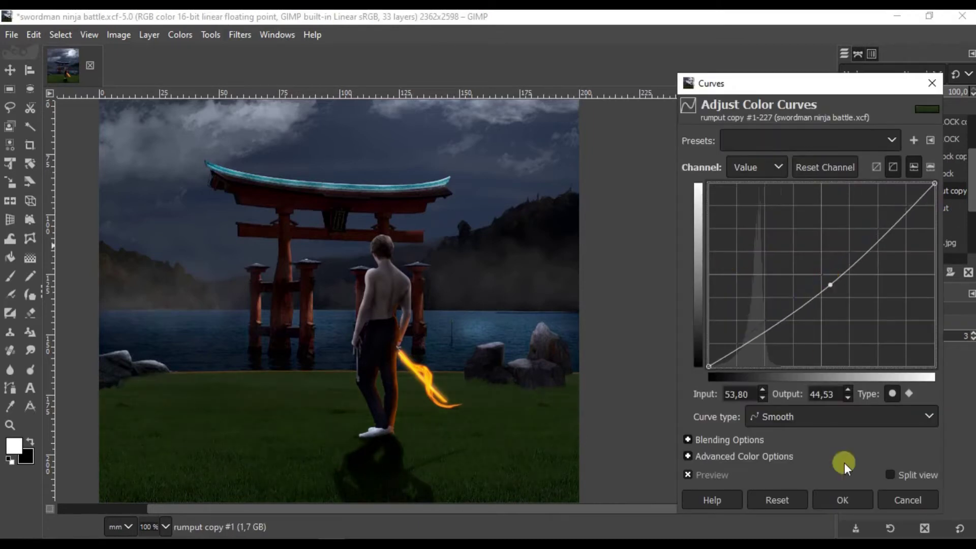
{"action": "left_click", "coordinate": [842, 499]}
Step: Set the airbrush to a wide flat elliptical brush and dab orange glow below the sword
{"action": "key", "text": "a"}
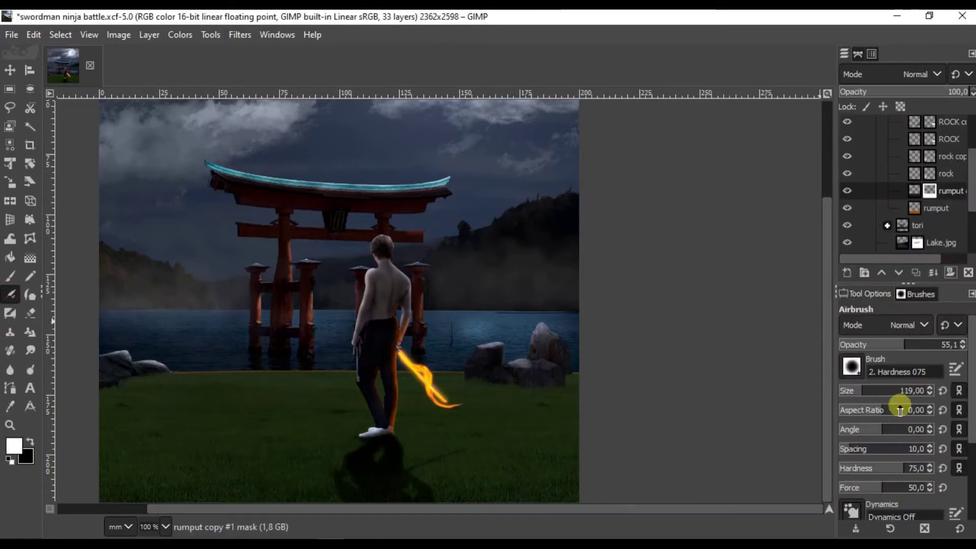
{"action": "left_click", "coordinate": [900, 410]}
{"action": "scroll", "coordinate": [454, 425], "scroll_direction": "up", "scroll_amount": 1, "text": "ctrl"}
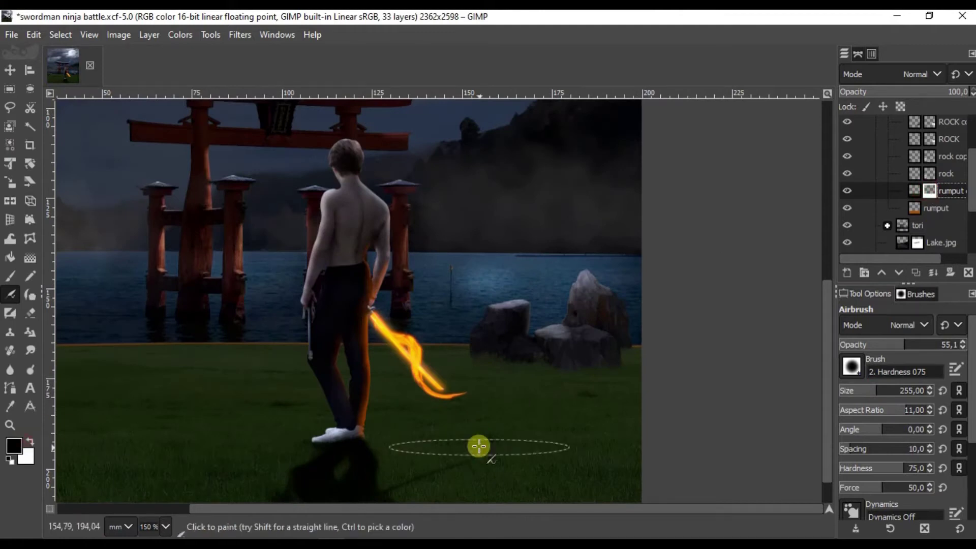
{"action": "left_click", "coordinate": [478, 447]}
{"action": "scroll", "coordinate": [468, 430], "scroll_direction": "down", "scroll_amount": 1, "text": "ctrl"}
{"action": "scroll", "coordinate": [513, 442], "scroll_direction": "up", "scroll_amount": 3, "text": "ctrl"}
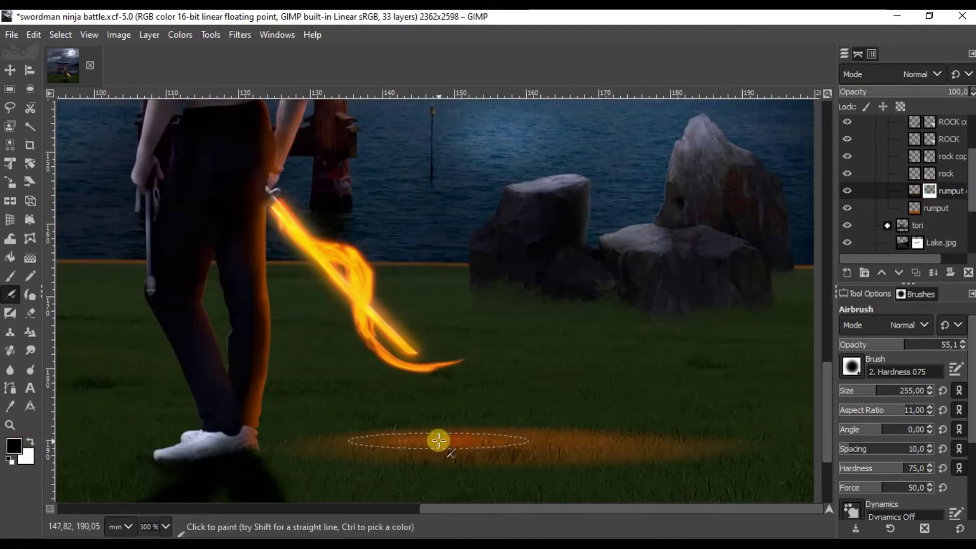
{"action": "scroll", "coordinate": [504, 444], "scroll_direction": "down", "scroll_amount": 2, "text": "ctrl"}
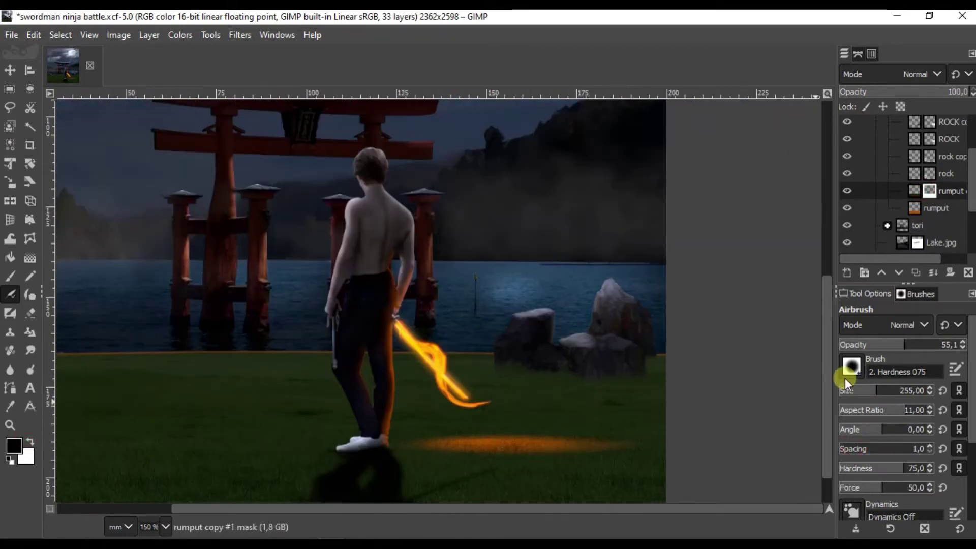
Step: Use a softer brush to spread the orange glow across the grass, then save the composite
{"action": "left_click", "coordinate": [852, 366]}
{"action": "left_click", "coordinate": [962, 301]}
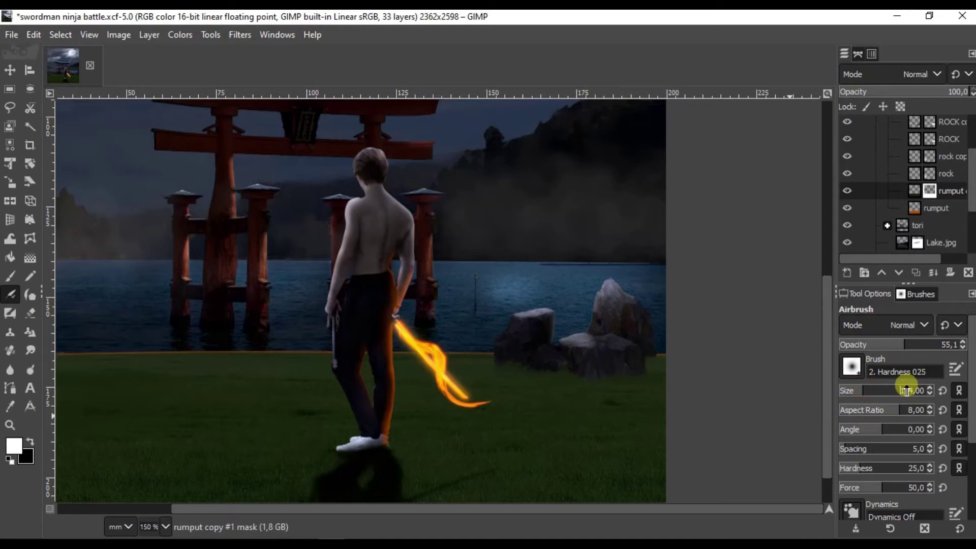
{"action": "left_click", "coordinate": [31, 442]}
{"action": "scroll", "coordinate": [513, 434], "scroll_direction": "up", "scroll_amount": 2}
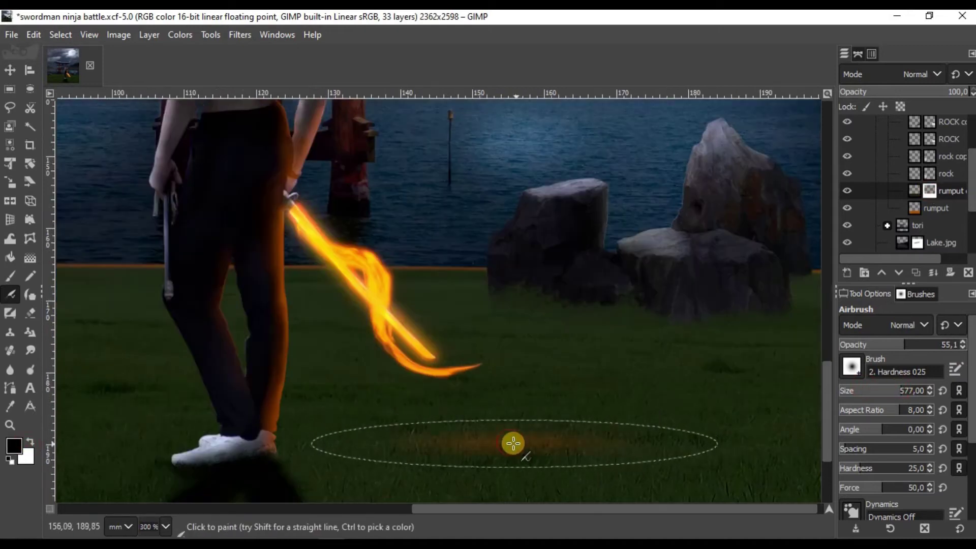
{"action": "left_click_drag", "start_coordinate": [513, 443], "coordinate": [479, 453]}
{"action": "scroll", "coordinate": [480, 453], "scroll_direction": "up", "scroll_amount": 2}
{"action": "scroll", "coordinate": [530, 451], "scroll_direction": "down", "scroll_amount": 2}
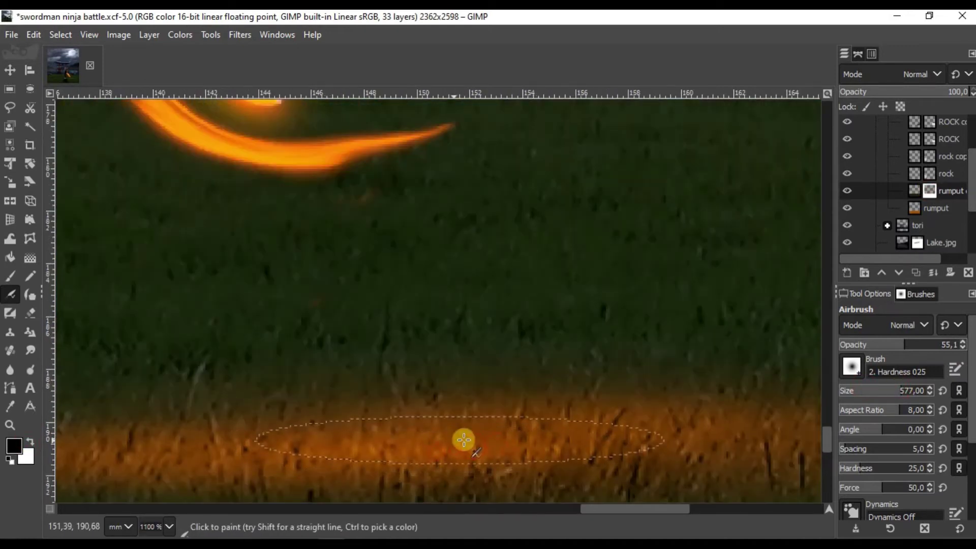
{"action": "scroll", "coordinate": [464, 438], "scroll_direction": "down", "scroll_amount": 3}
{"action": "scroll", "coordinate": [502, 421], "scroll_direction": "up", "scroll_amount": 2}
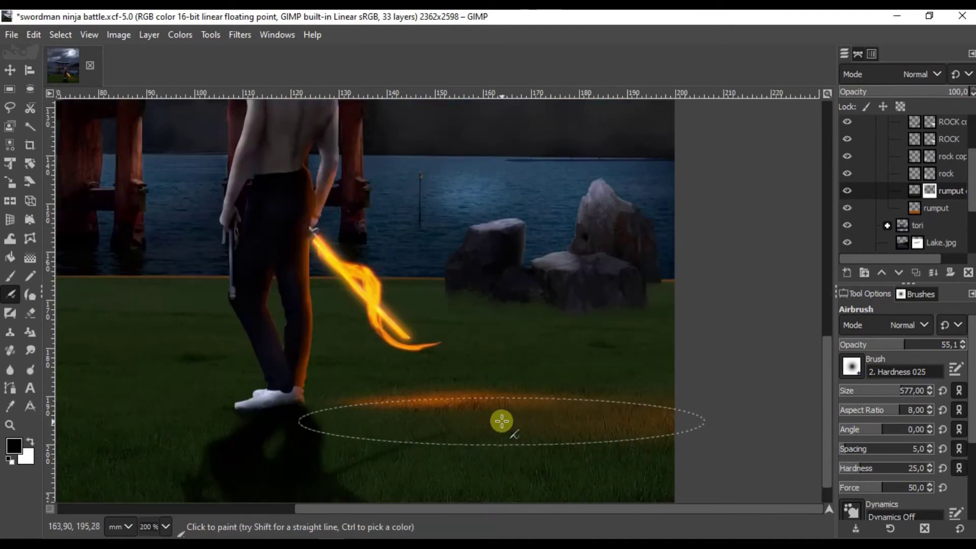
{"action": "scroll", "coordinate": [534, 414], "scroll_direction": "down", "scroll_amount": 1}
{"action": "scroll", "coordinate": [618, 501], "scroll_direction": "down", "scroll_amount": 2}
{"action": "scroll", "coordinate": [528, 423], "scroll_direction": "up", "scroll_amount": 5}
{"action": "left_click_drag", "start_coordinate": [429, 346], "coordinate": [518, 352]}
{"action": "scroll", "coordinate": [476, 353], "scroll_direction": "down", "scroll_amount": 5}
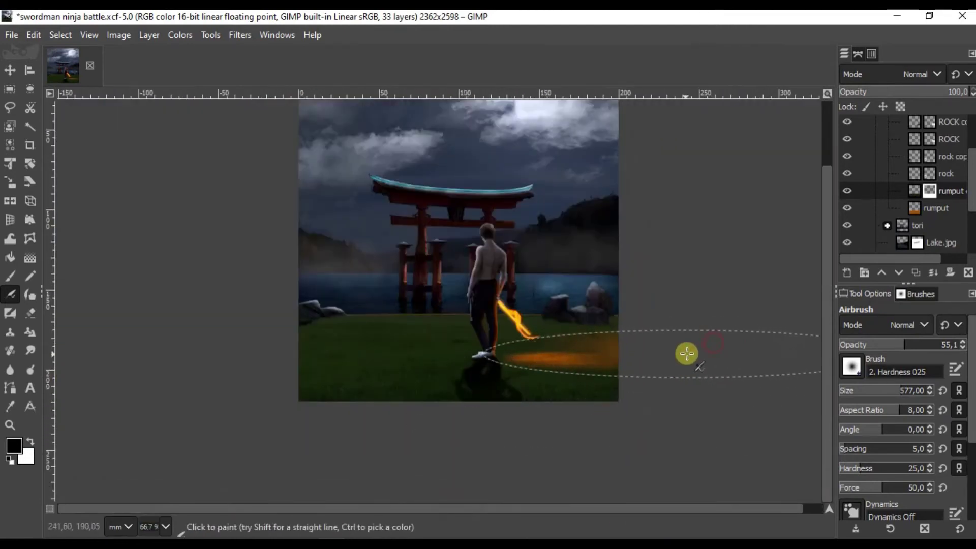
{"action": "scroll", "coordinate": [610, 351], "scroll_direction": "up", "scroll_amount": 2}
{"action": "scroll", "coordinate": [585, 371], "scroll_direction": "down", "scroll_amount": 1}
{"action": "scroll", "coordinate": [559, 376], "scroll_direction": "up", "scroll_amount": 1}
{"action": "scroll", "coordinate": [476, 365], "scroll_direction": "down", "scroll_amount": 1}
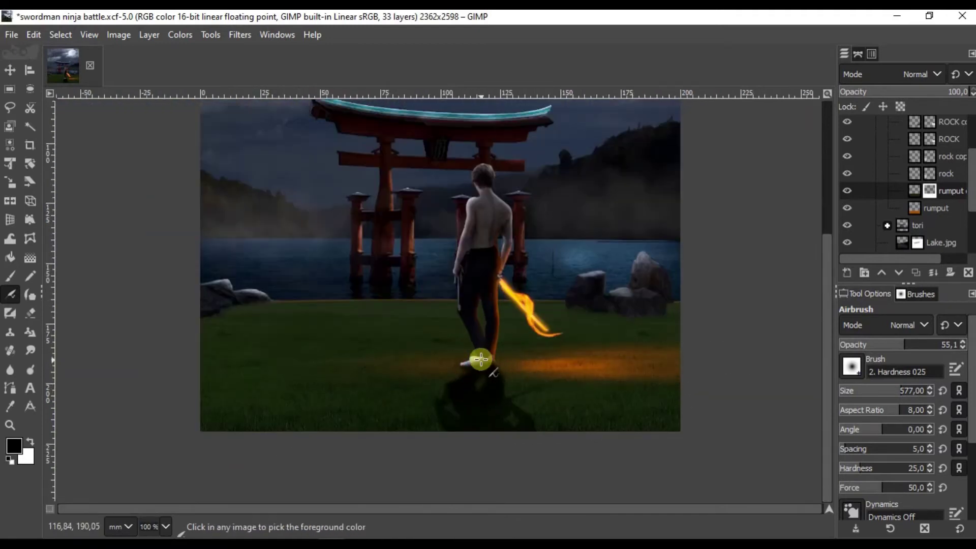
{"action": "scroll", "coordinate": [480, 359], "scroll_direction": "down", "scroll_amount": 1}
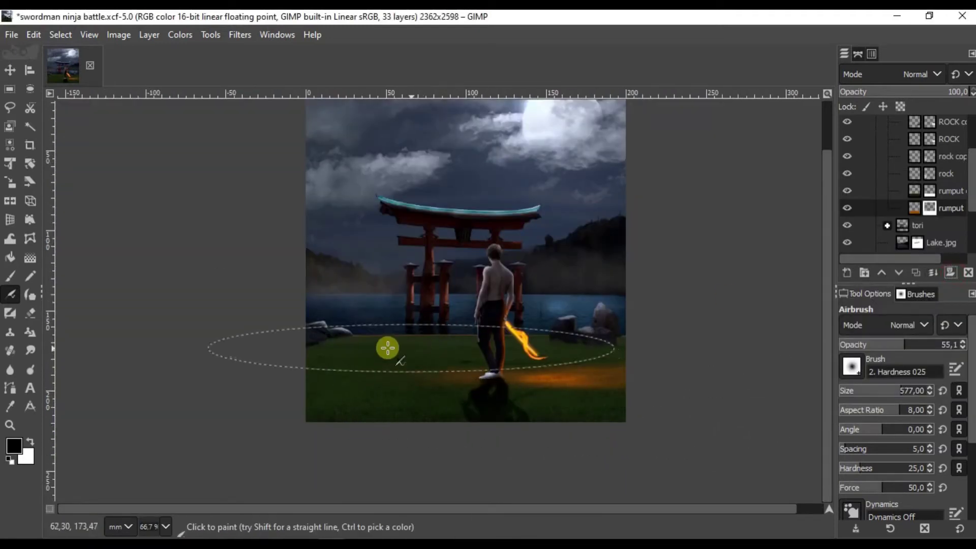
{"action": "left_click", "coordinate": [11, 68]}
{"action": "key", "text": "ctrl+s"}
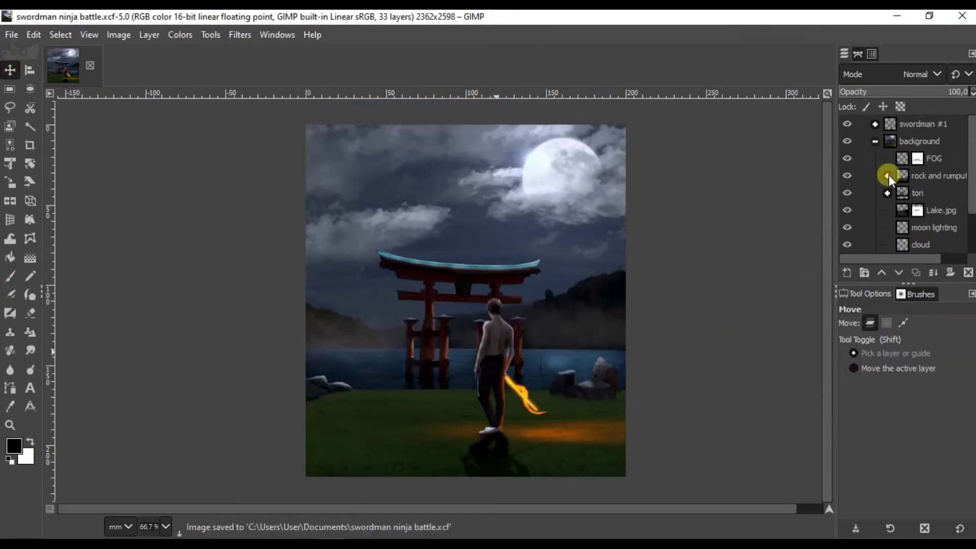
Step: Drop lion.png into the composite as a new layer at the top of the stack
{"action": "left_click", "coordinate": [874, 148]}
{"action": "key", "text": "alt+Tab"}
{"action": "left_click_drag", "start_coordinate": [403, 122], "coordinate": [398, 410]}
{"action": "left_click_drag", "start_coordinate": [952, 203], "coordinate": [945, 162]}
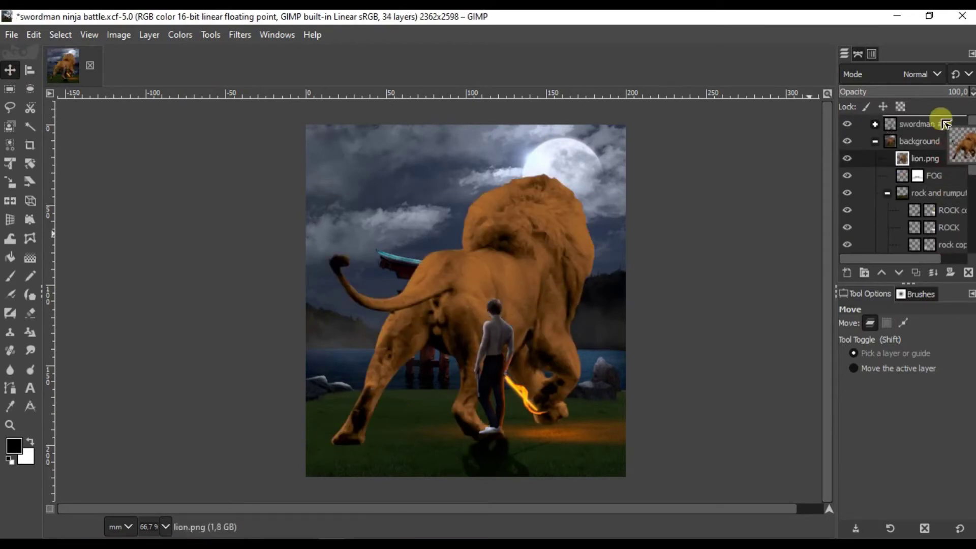
{"action": "left_click_drag", "start_coordinate": [944, 124], "coordinate": [941, 122]}
Step: Shrink the lion with Unified Transform and place it left of the swordsman
{"action": "key", "text": "shift+t"}
{"action": "mouse_move", "coordinate": [624, 124]}
{"action": "left_mouse_down"}
{"action": "mouse_move", "coordinate": [436, 305]}
{"action": "mouse_move", "coordinate": [480, 283]}
{"action": "left_mouse_up"}
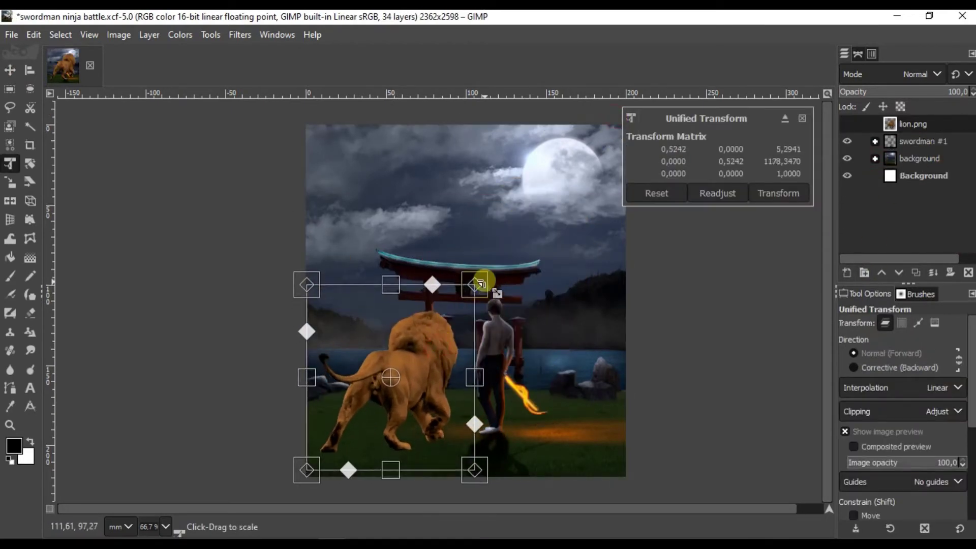
{"action": "key", "text": "1"}
{"action": "left_click_drag", "start_coordinate": [451, 359], "coordinate": [451, 290]}
{"action": "left_click_drag", "start_coordinate": [492, 185], "coordinate": [491, 198]}
{"action": "left_click", "coordinate": [767, 194]}
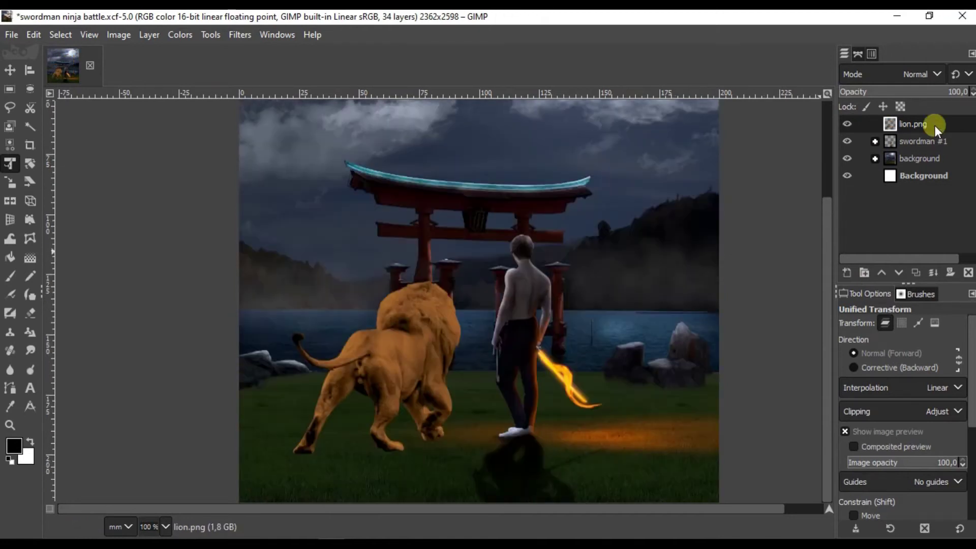
Step: Duplicate the lion layer, pick a fur brush, and add a white layer mask to the copy
{"action": "key", "text": "shift+ctrl+d"}
{"action": "key", "text": "ctrl+m"}
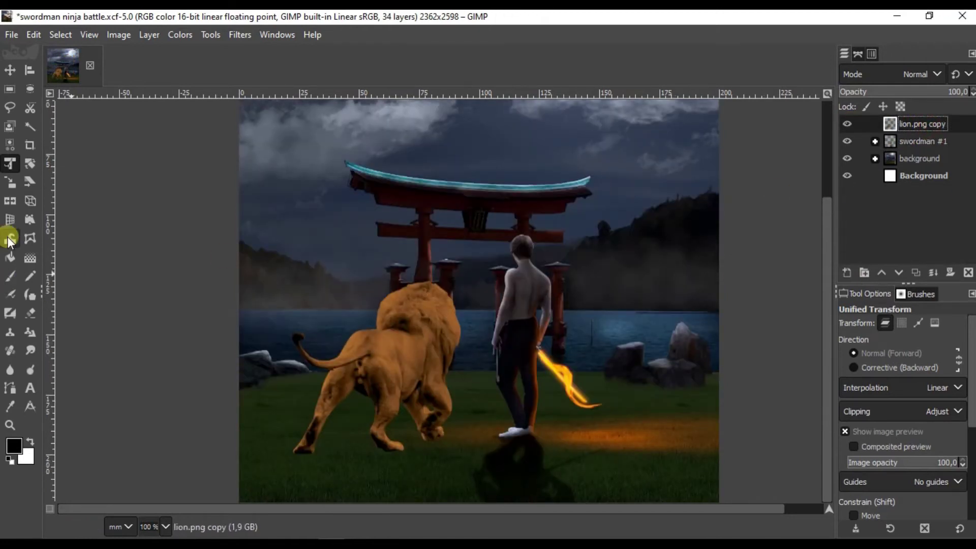
{"action": "left_click", "coordinate": [10, 276]}
{"action": "left_click", "coordinate": [852, 366]}
{"action": "scroll", "coordinate": [960, 188], "scroll_direction": "down", "scroll_amount": 1}
{"action": "scroll", "coordinate": [951, 203], "scroll_direction": "down", "scroll_amount": 1}
{"action": "scroll", "coordinate": [950, 203], "scroll_direction": "down", "scroll_amount": 2}
{"action": "key", "text": "4"}
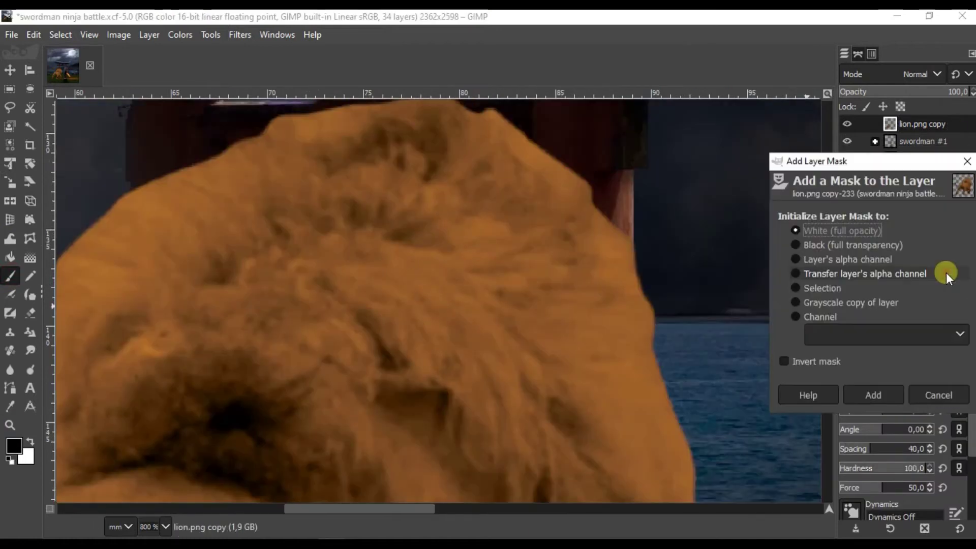
{"action": "key", "text": "Return"}
Step: Paint the lion's mane edges on the mask with the Vegetation brush to look furry
{"action": "scroll", "coordinate": [655, 300], "scroll_direction": "down", "scroll_amount": 2}
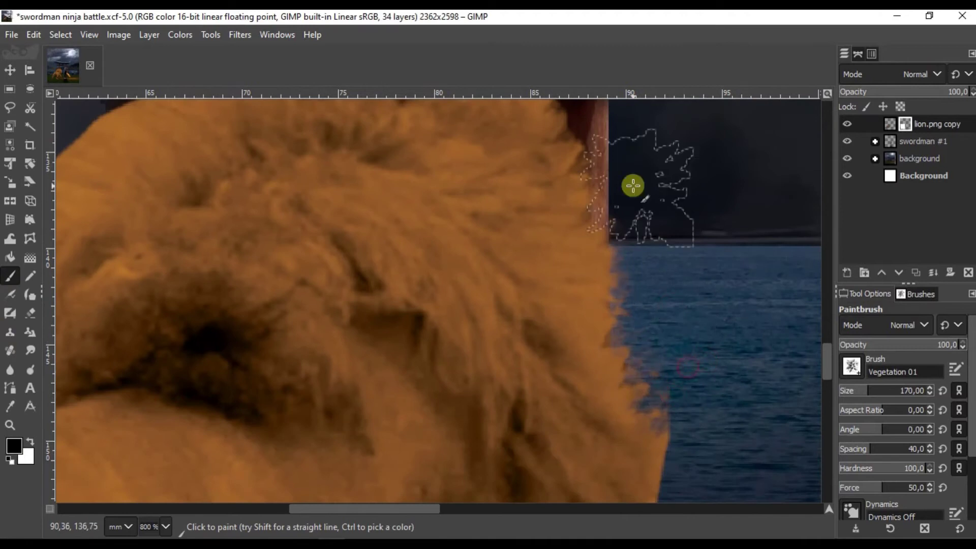
{"action": "scroll", "coordinate": [660, 244], "scroll_direction": "up", "scroll_amount": 5}
{"action": "scroll", "coordinate": [285, 239], "scroll_direction": "down", "scroll_amount": 3}
{"action": "scroll", "coordinate": [295, 244], "scroll_direction": "left", "scroll_amount": 5}
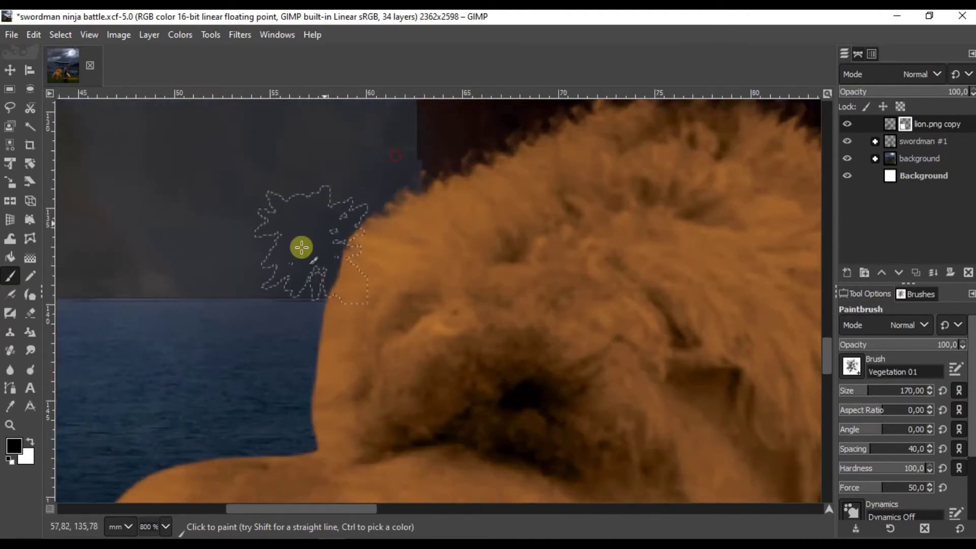
{"action": "scroll", "coordinate": [354, 237], "scroll_direction": "down", "scroll_amount": 2}
{"action": "scroll", "coordinate": [246, 291], "scroll_direction": "right", "scroll_amount": 3}
{"action": "scroll", "coordinate": [583, 269], "scroll_direction": "right", "scroll_amount": 3}
{"action": "scroll", "coordinate": [584, 270], "scroll_direction": "down", "scroll_amount": 2}
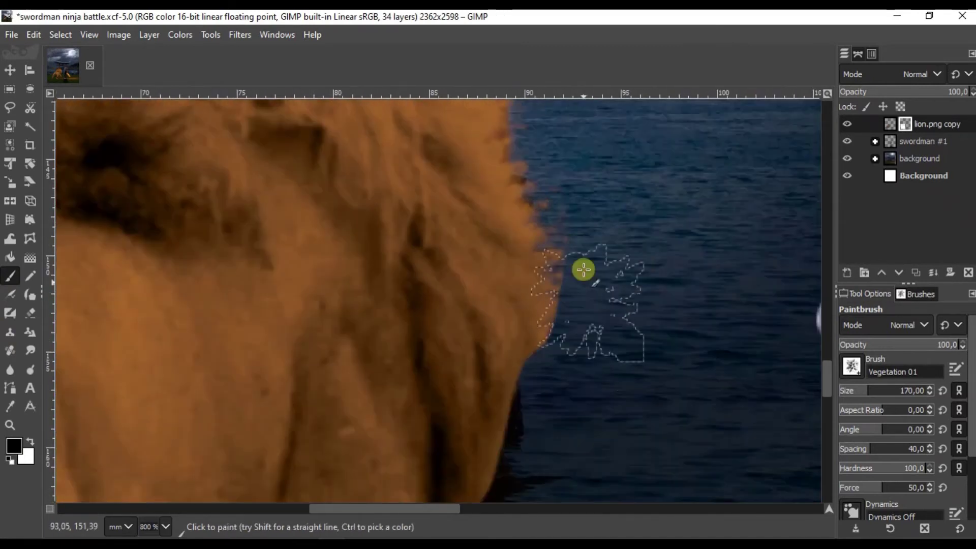
{"action": "scroll", "coordinate": [527, 198], "scroll_direction": "down", "scroll_amount": 3}
{"action": "scroll", "coordinate": [305, 170], "scroll_direction": "up", "scroll_amount": 2}
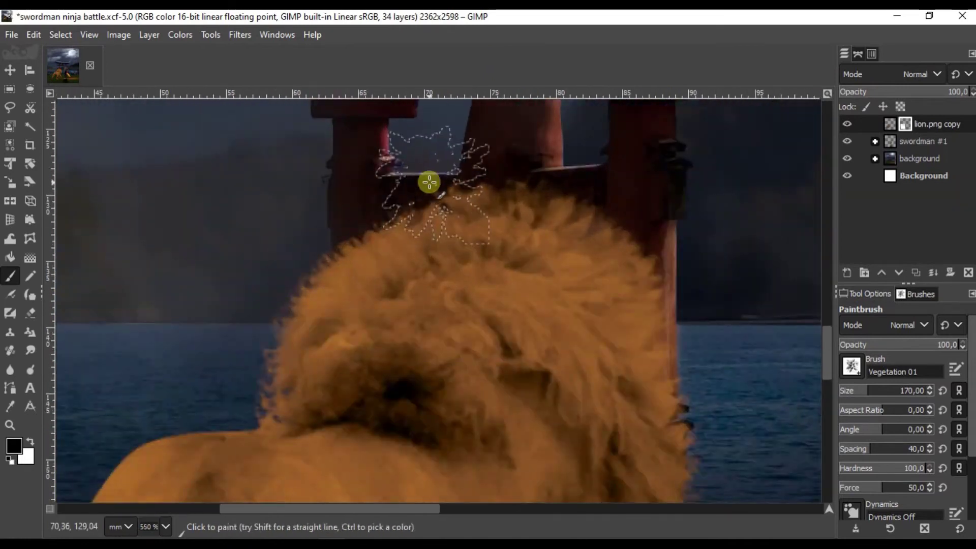
Step: Duplicate the lion.png copy layer from the Layers panel menu
{"action": "key", "text": "1"}
{"action": "left_click", "coordinate": [9, 70]}
{"action": "right_click", "coordinate": [888, 124]}
{"action": "left_click", "coordinate": [808, 174]}
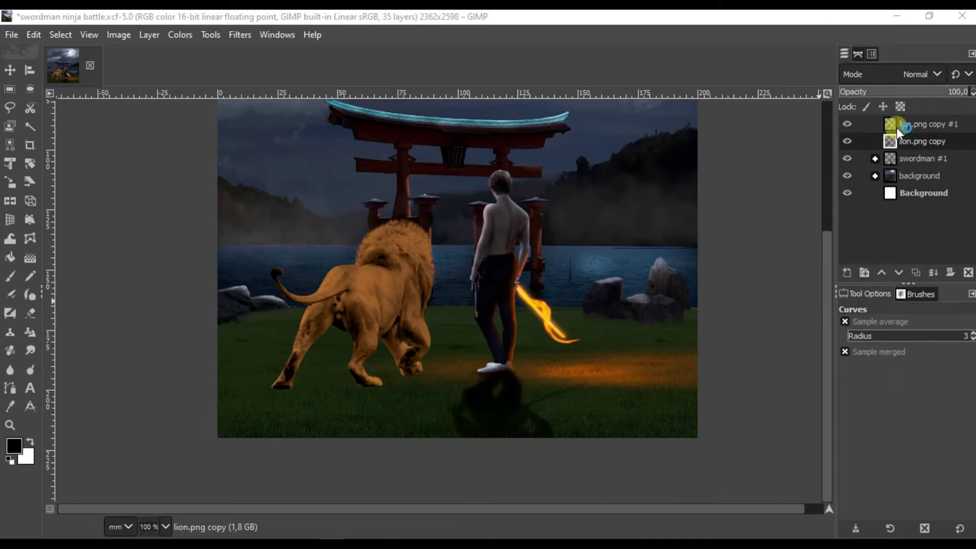
Step: Darken the lion duplicate with a Curves adjustment
{"action": "left_click", "coordinate": [683, 297]}
{"action": "left_click_drag", "start_coordinate": [845, 298], "coordinate": [856, 310]}
{"action": "left_click", "coordinate": [841, 499]}
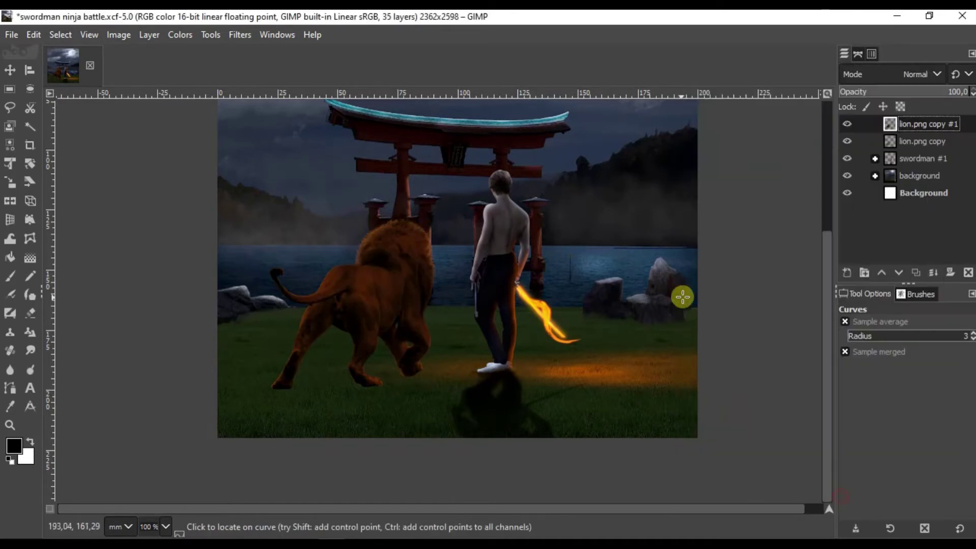
Step: Airbrush black softly over the lion's mane, back and paws, then save the project
{"action": "key", "text": "a"}
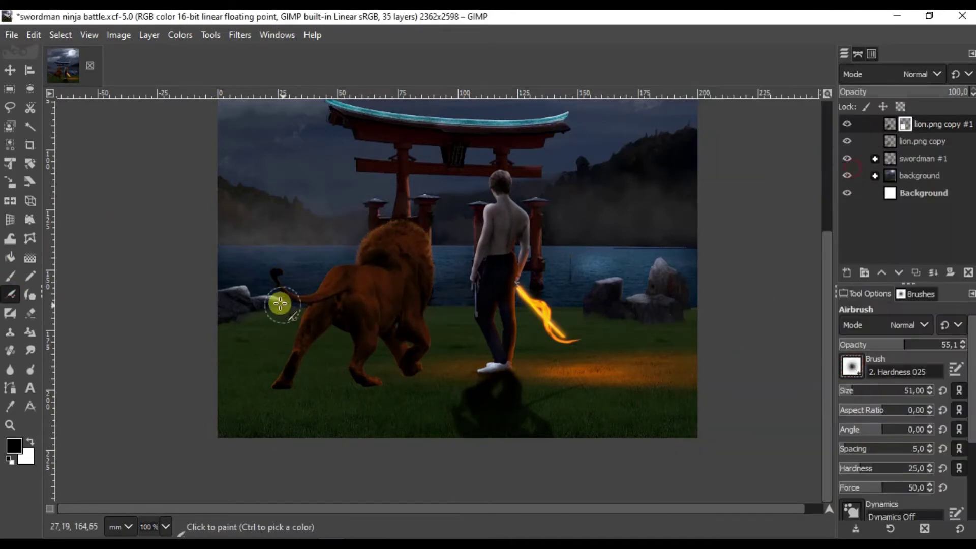
{"action": "scroll", "coordinate": [437, 345], "scroll_direction": "up", "scroll_amount": 1, "text": "ctrl"}
{"action": "scroll", "coordinate": [437, 377], "scroll_direction": "up", "scroll_amount": 2, "text": "ctrl"}
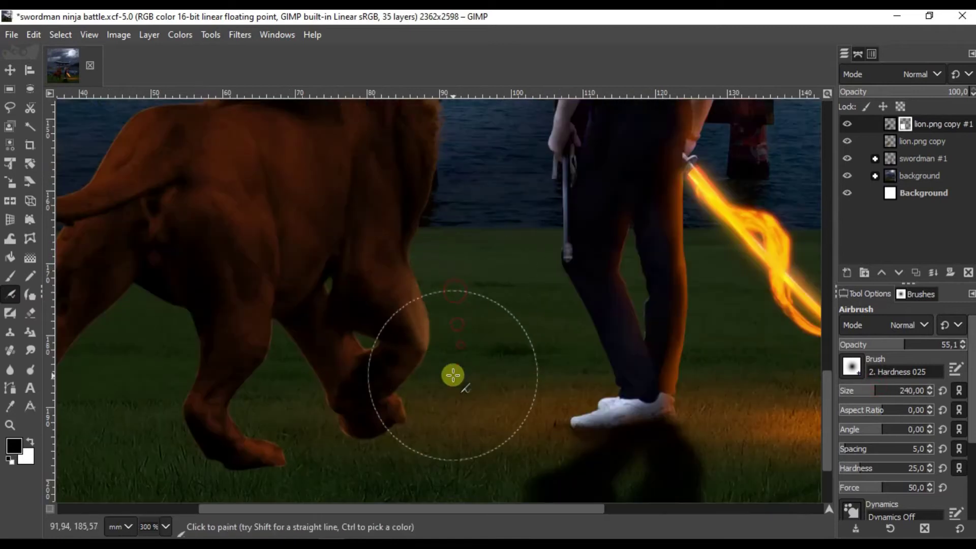
{"action": "scroll", "coordinate": [452, 375], "scroll_direction": "up", "scroll_amount": 2}
{"action": "scroll", "coordinate": [456, 327], "scroll_direction": "up", "scroll_amount": 2}
{"action": "scroll", "coordinate": [473, 320], "scroll_direction": "up", "scroll_amount": 2}
{"action": "scroll", "coordinate": [429, 203], "scroll_direction": "up", "scroll_amount": 1, "text": "ctrl"}
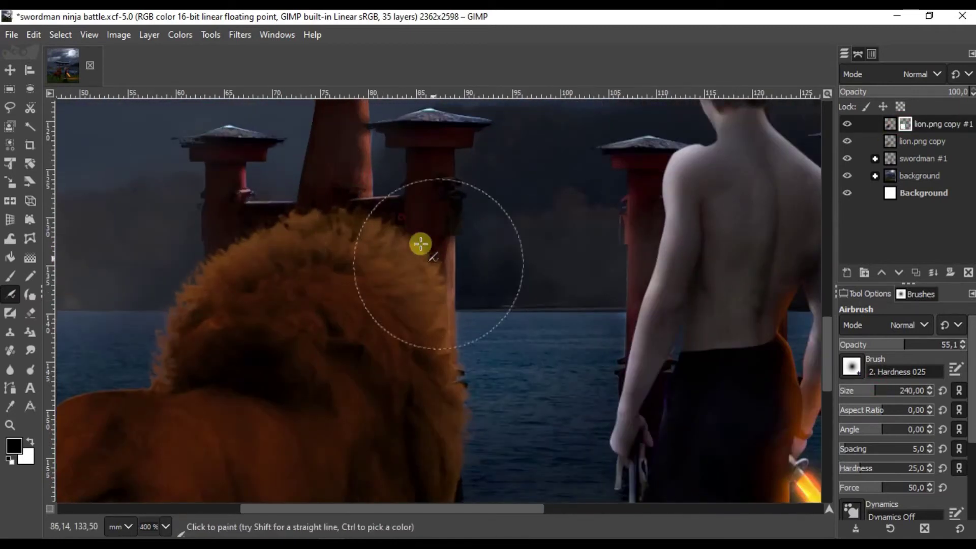
{"action": "key", "text": "ctrl+s"}
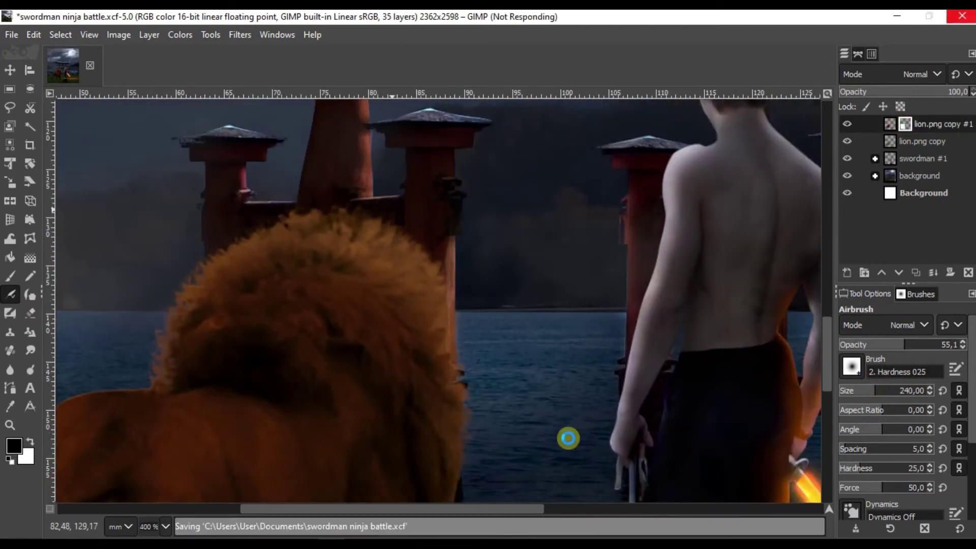
Step: Set brush size to 107 and toggle the lion shading layer to compare results
{"action": "key", "text": "shift+ctrl+j"}
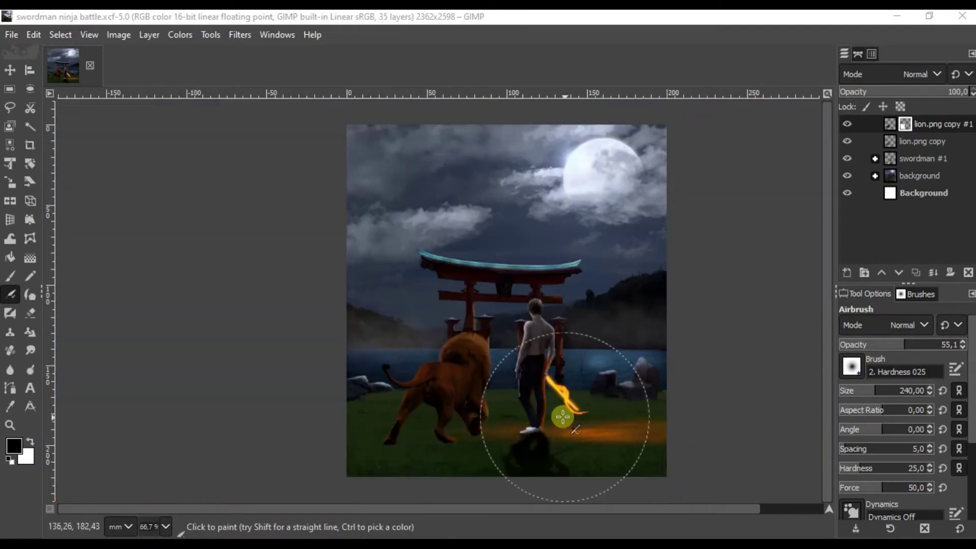
{"action": "left_click", "coordinate": [868, 391]}
{"action": "key", "text": "2"}
{"action": "key", "text": "shift+ctrl+j"}
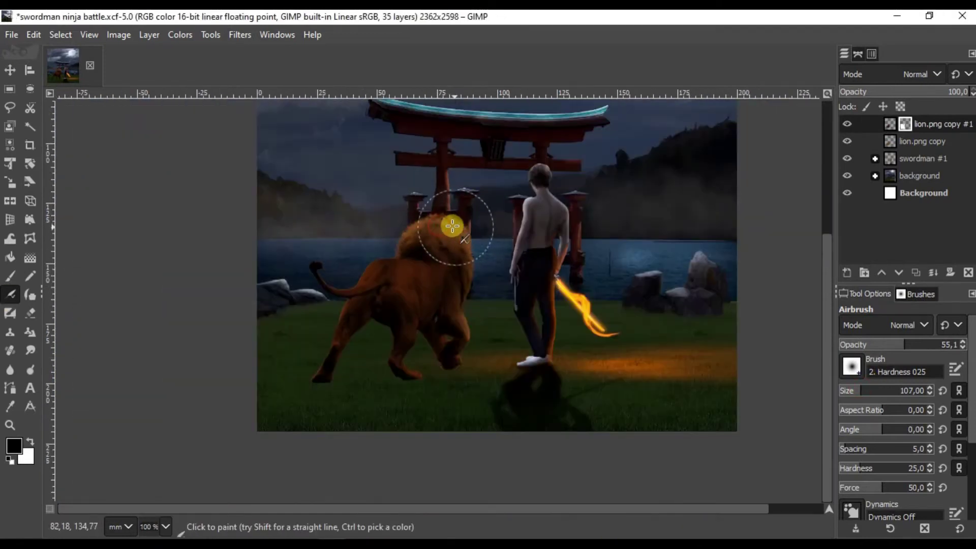
{"action": "key", "text": "2"}
{"action": "left_click", "coordinate": [847, 124]}
{"action": "scroll", "coordinate": [315, 289], "scroll_direction": "up", "scroll_amount": 1}
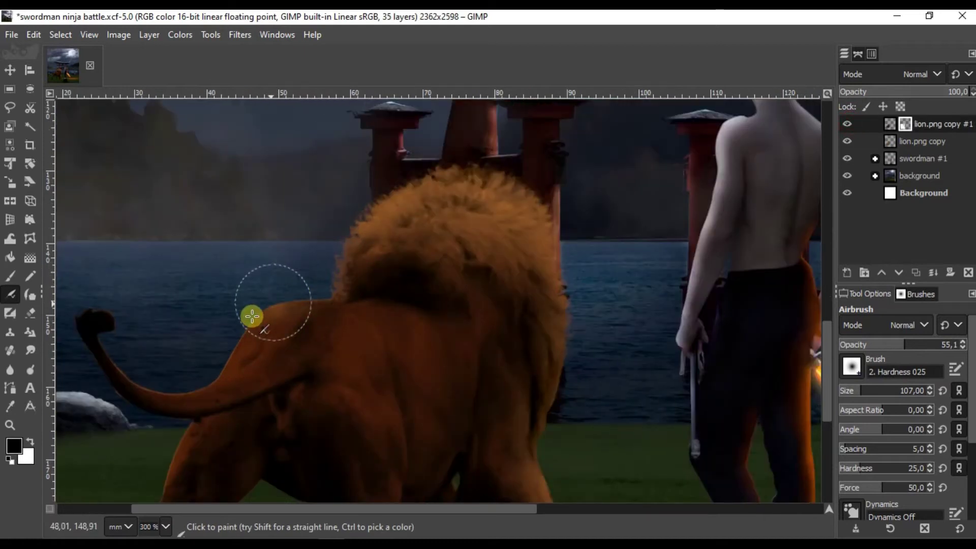
{"action": "scroll", "coordinate": [312, 289], "scroll_direction": "down", "scroll_amount": 5}
{"action": "scroll", "coordinate": [486, 338], "scroll_direction": "up", "scroll_amount": 1}
{"action": "scroll", "coordinate": [538, 342], "scroll_direction": "up", "scroll_amount": 1}
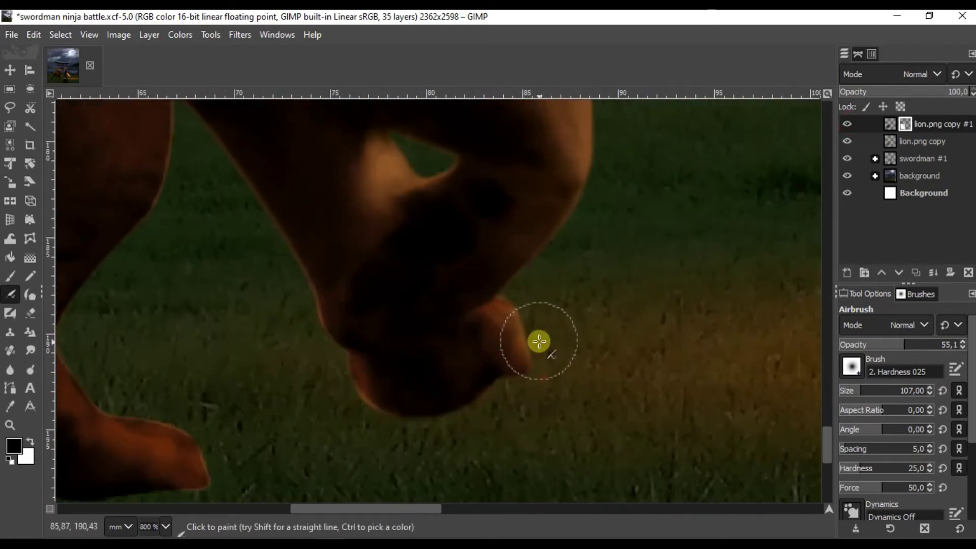
{"action": "scroll", "coordinate": [538, 342], "scroll_direction": "up", "scroll_amount": 1}
{"action": "scroll", "coordinate": [376, 244], "scroll_direction": "down", "scroll_amount": 2}
{"action": "scroll", "coordinate": [403, 264], "scroll_direction": "down", "scroll_amount": 1}
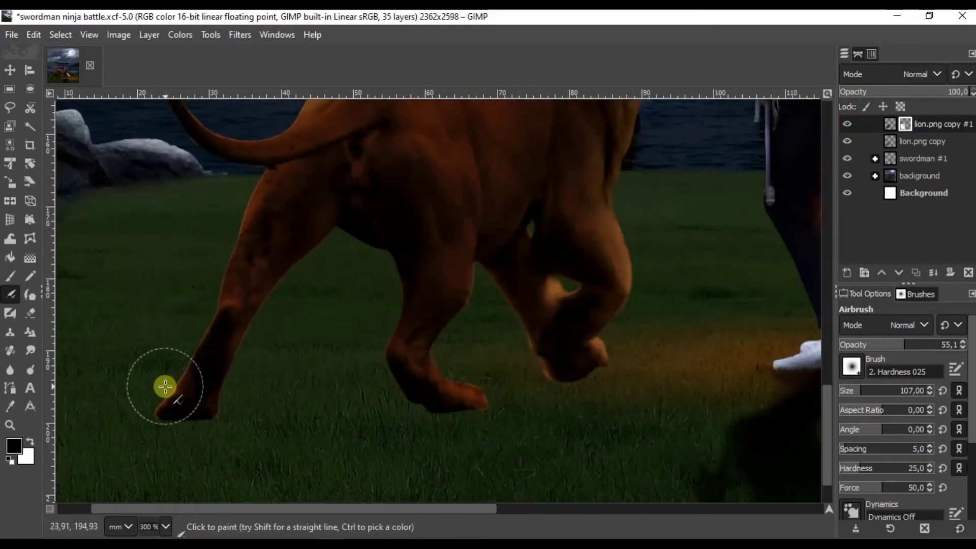
{"action": "scroll", "coordinate": [296, 232], "scroll_direction": "up", "scroll_amount": 3}
{"action": "scroll", "coordinate": [296, 231], "scroll_direction": "down", "scroll_amount": 2}
Step: Add a new empty layer named 'shadow lion' above the lion layers
{"action": "scroll", "coordinate": [442, 235], "scroll_direction": "down", "scroll_amount": 2}
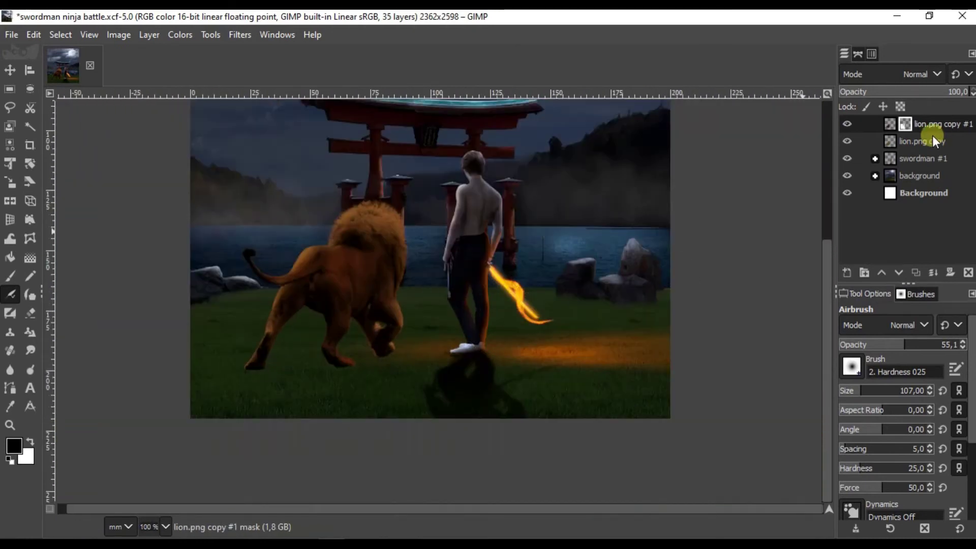
{"action": "left_click", "coordinate": [933, 137]}
{"action": "key", "text": "ctrl+shift+n"}
{"action": "type", "text": "shadow lion"}
{"action": "key", "text": "Return"}
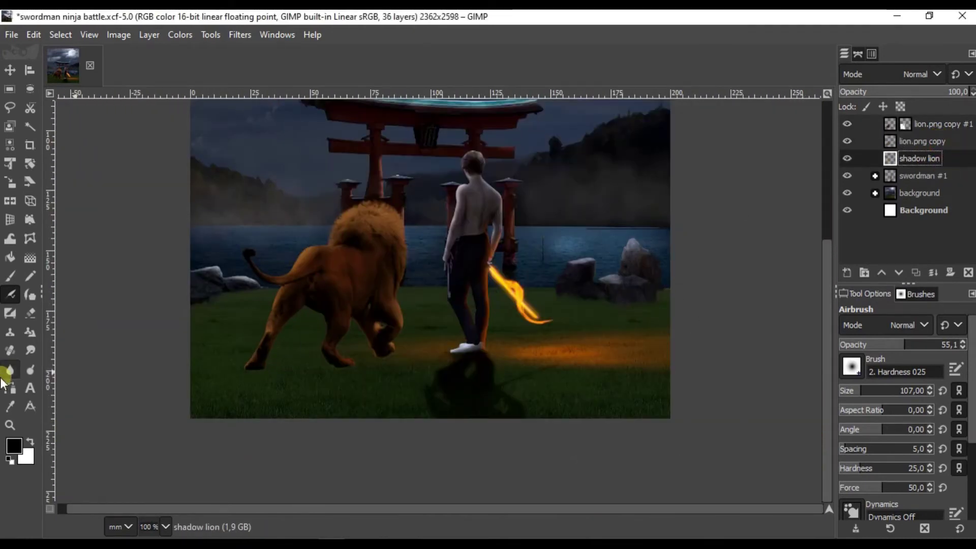
Step: Hide the top lion copy and paint its mask with the Vegetation 01 brush so grass overlaps the paws
{"action": "scroll", "coordinate": [468, 332], "scroll_direction": "up", "scroll_amount": 3}
{"action": "scroll", "coordinate": [473, 329], "scroll_direction": "up", "scroll_amount": 1}
{"action": "scroll", "coordinate": [482, 325], "scroll_direction": "up", "scroll_amount": 2}
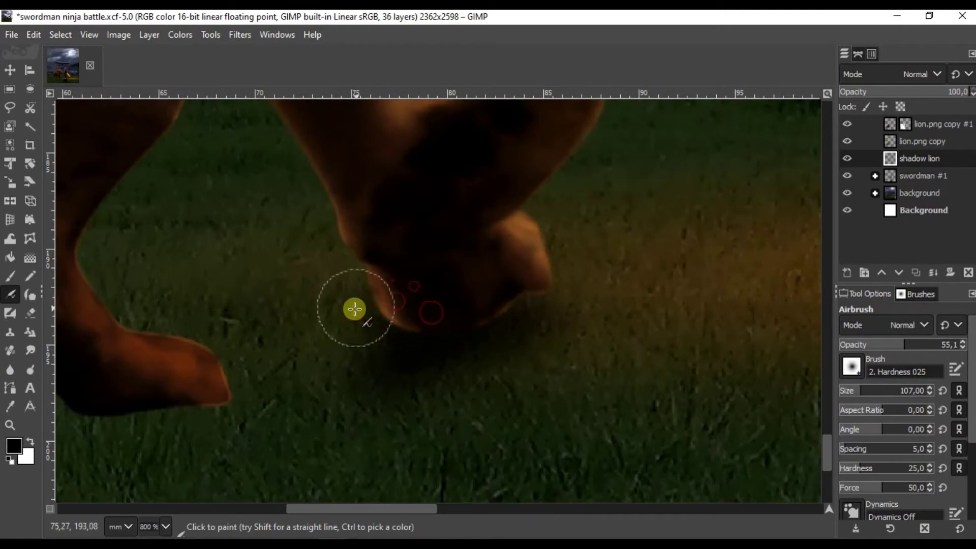
{"action": "left_click", "coordinate": [847, 123]}
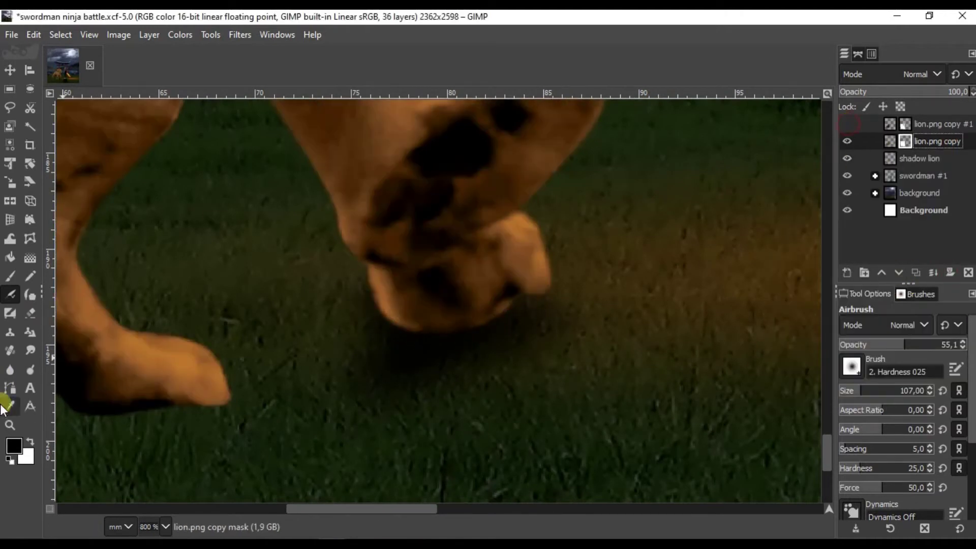
{"action": "left_click", "coordinate": [858, 362]}
{"action": "scroll", "coordinate": [502, 327], "scroll_direction": "left", "scroll_amount": 5}
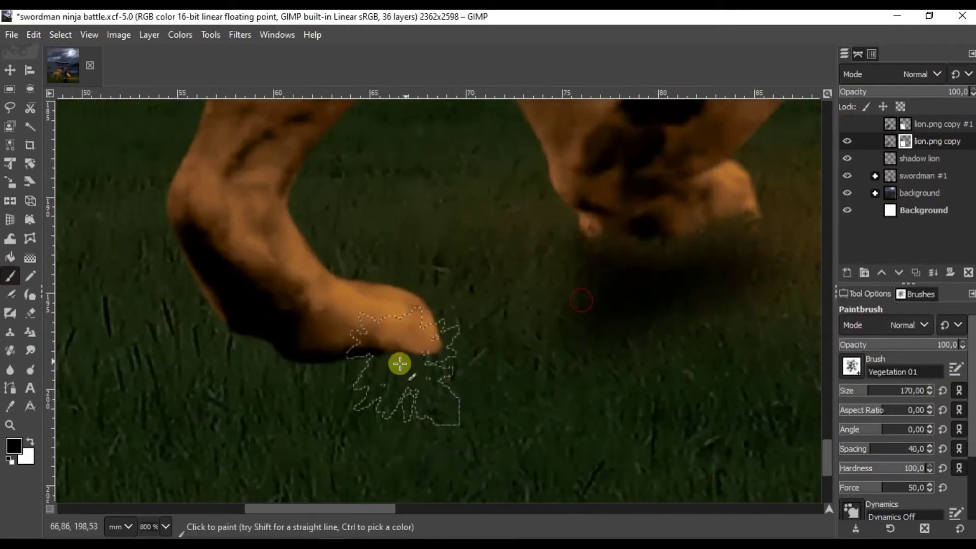
{"action": "scroll", "coordinate": [235, 343], "scroll_direction": "left", "scroll_amount": 5}
{"action": "scroll", "coordinate": [448, 307], "scroll_direction": "down", "scroll_amount": 1}
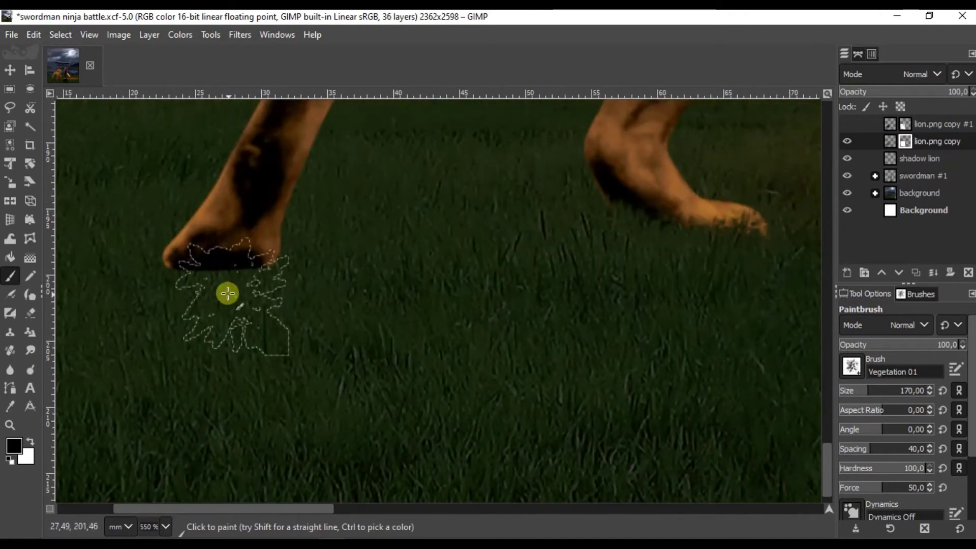
{"action": "scroll", "coordinate": [228, 305], "scroll_direction": "down", "scroll_amount": 2}
{"action": "scroll", "coordinate": [331, 330], "scroll_direction": "down", "scroll_amount": 1}
{"action": "scroll", "coordinate": [458, 257], "scroll_direction": "right", "scroll_amount": 5}
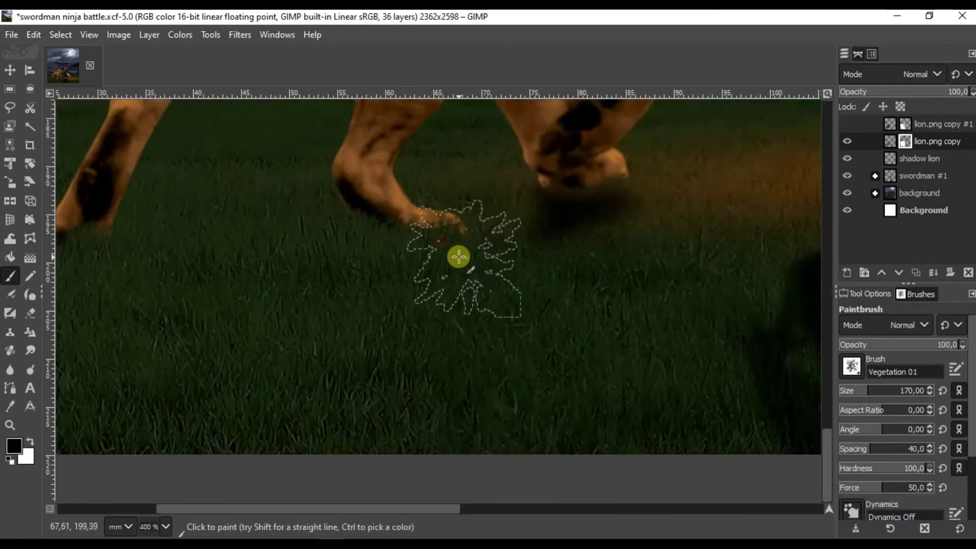
{"action": "left_click", "coordinate": [847, 123]}
{"action": "scroll", "coordinate": [534, 220], "scroll_direction": "up", "scroll_amount": 4}
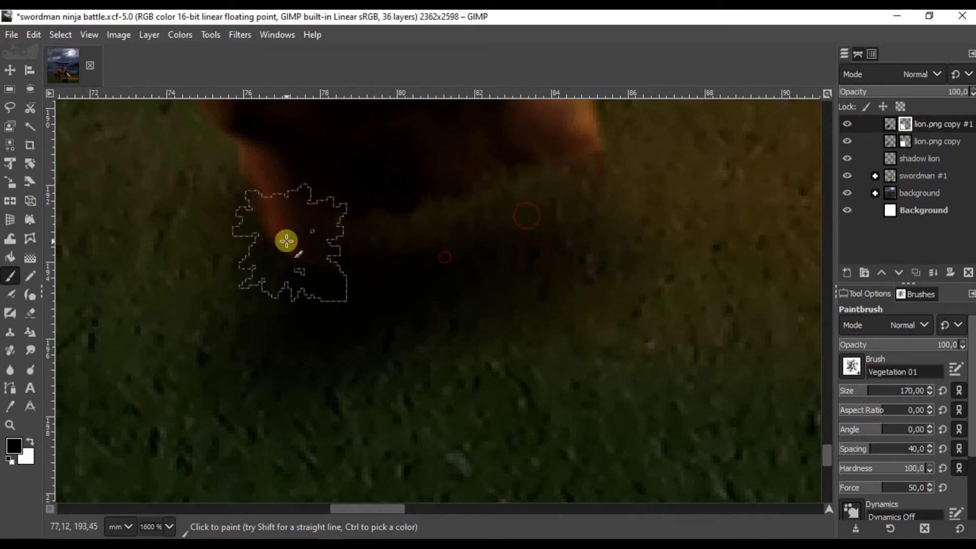
{"action": "scroll", "coordinate": [286, 241], "scroll_direction": "down", "scroll_amount": 1}
{"action": "scroll", "coordinate": [559, 254], "scroll_direction": "left", "scroll_amount": 3}
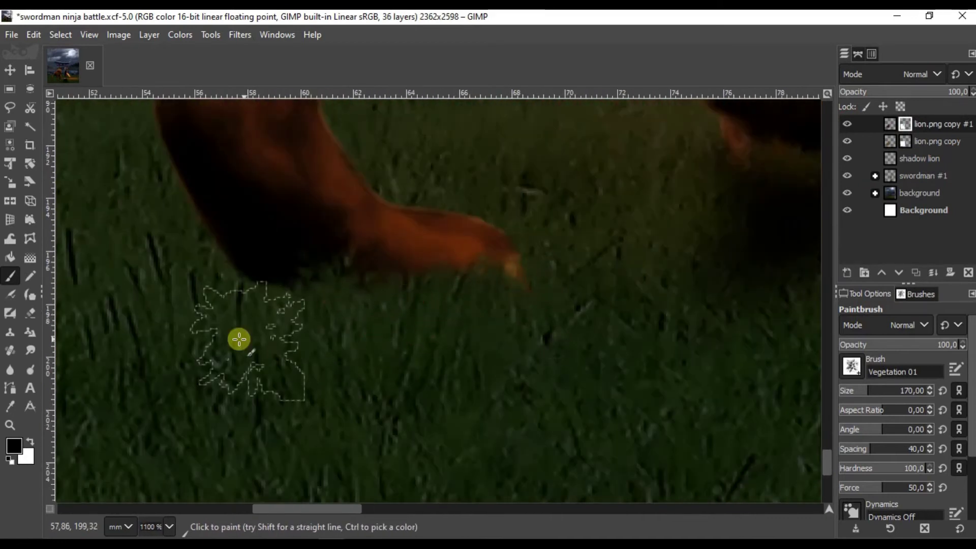
{"action": "scroll", "coordinate": [238, 338], "scroll_direction": "down", "scroll_amount": 1}
{"action": "scroll", "coordinate": [275, 324], "scroll_direction": "left", "scroll_amount": 5}
{"action": "scroll", "coordinate": [424, 263], "scroll_direction": "down", "scroll_amount": 2}
{"action": "scroll", "coordinate": [477, 261], "scroll_direction": "down", "scroll_amount": 2}
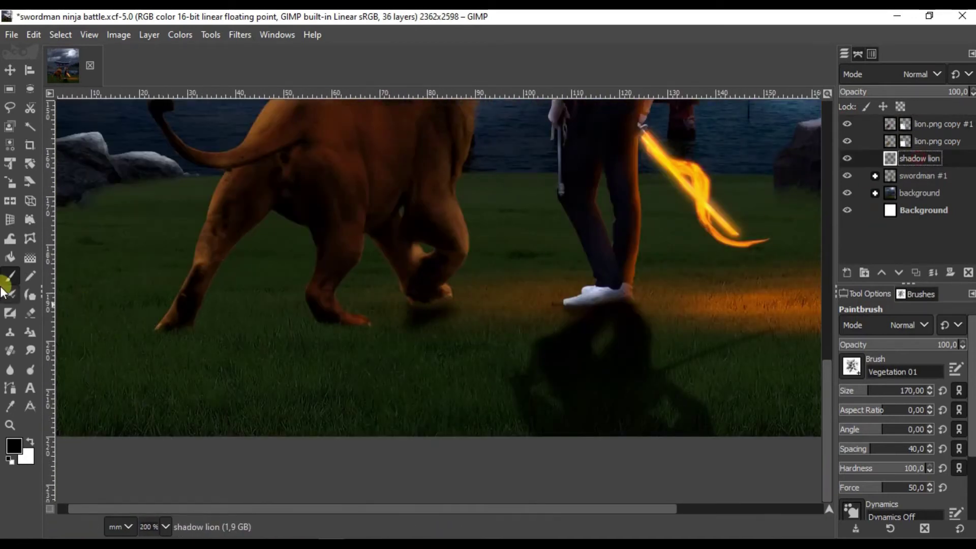
Step: Airbrush dark black contact shadows on the grass beneath the lion's paws
{"action": "left_click", "coordinate": [10, 294]}
{"action": "scroll", "coordinate": [442, 316], "scroll_direction": "up", "scroll_amount": 3}
{"action": "left_click", "coordinate": [851, 366]}
{"action": "key", "text": "Escape"}
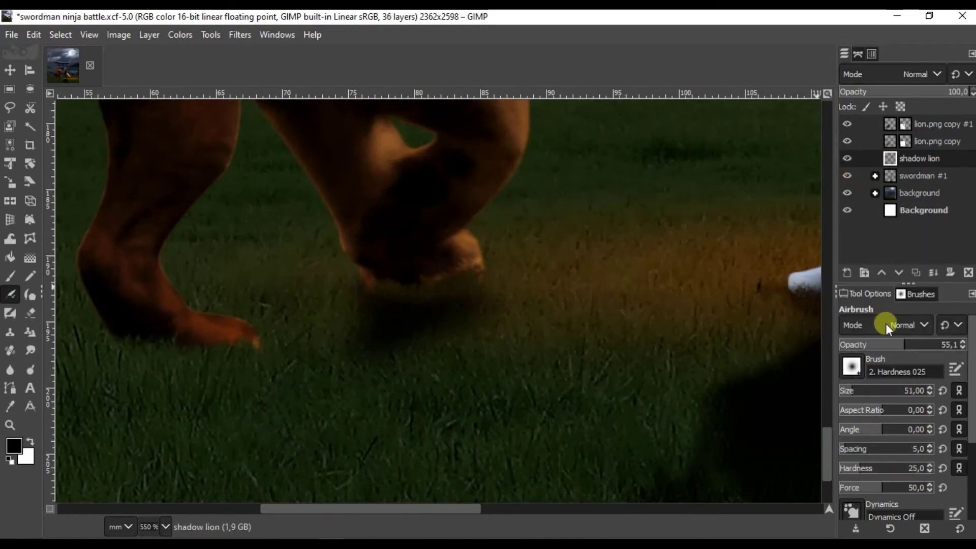
{"action": "scroll", "coordinate": [403, 278], "scroll_direction": "up", "scroll_amount": 2}
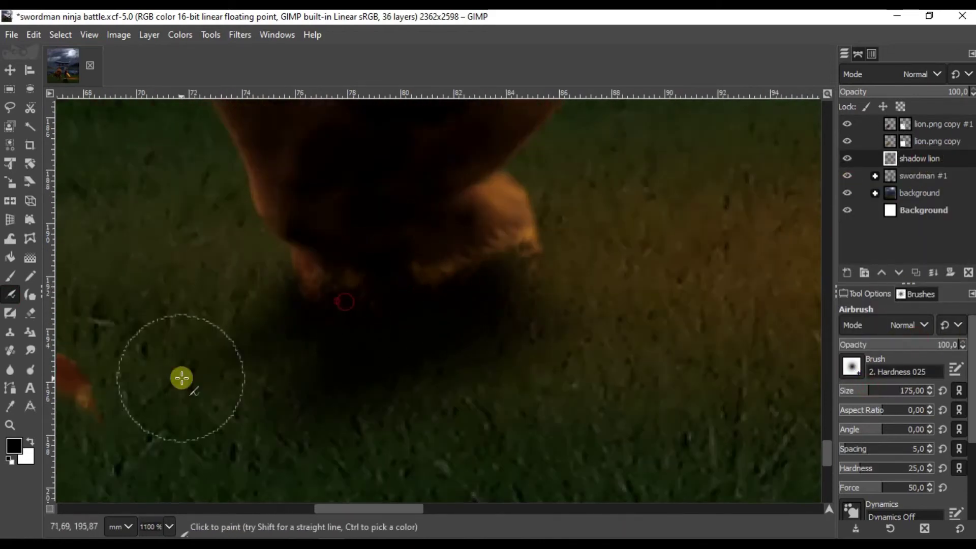
{"action": "scroll", "coordinate": [418, 316], "scroll_direction": "down", "scroll_amount": 1}
{"action": "scroll", "coordinate": [440, 329], "scroll_direction": "down", "scroll_amount": 1}
{"action": "scroll", "coordinate": [401, 327], "scroll_direction": "up", "scroll_amount": 1}
{"action": "scroll", "coordinate": [146, 279], "scroll_direction": "up", "scroll_amount": 1}
{"action": "scroll", "coordinate": [175, 399], "scroll_direction": "down", "scroll_amount": 2}
{"action": "scroll", "coordinate": [401, 320], "scroll_direction": "down", "scroll_amount": 2}
{"action": "scroll", "coordinate": [437, 353], "scroll_direction": "down", "scroll_amount": 1}
{"action": "scroll", "coordinate": [386, 334], "scroll_direction": "down", "scroll_amount": 1}
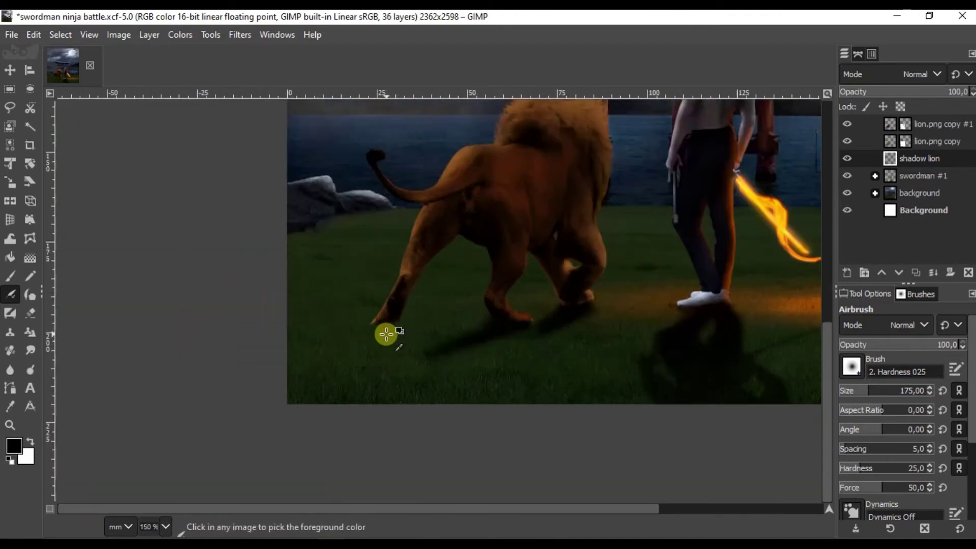
{"action": "scroll", "coordinate": [387, 334], "scroll_direction": "up", "scroll_amount": 2}
{"action": "scroll", "coordinate": [479, 337], "scroll_direction": "up", "scroll_amount": 1}
{"action": "scroll", "coordinate": [171, 327], "scroll_direction": "down", "scroll_amount": 2}
{"action": "scroll", "coordinate": [364, 321], "scroll_direction": "up", "scroll_amount": 1}
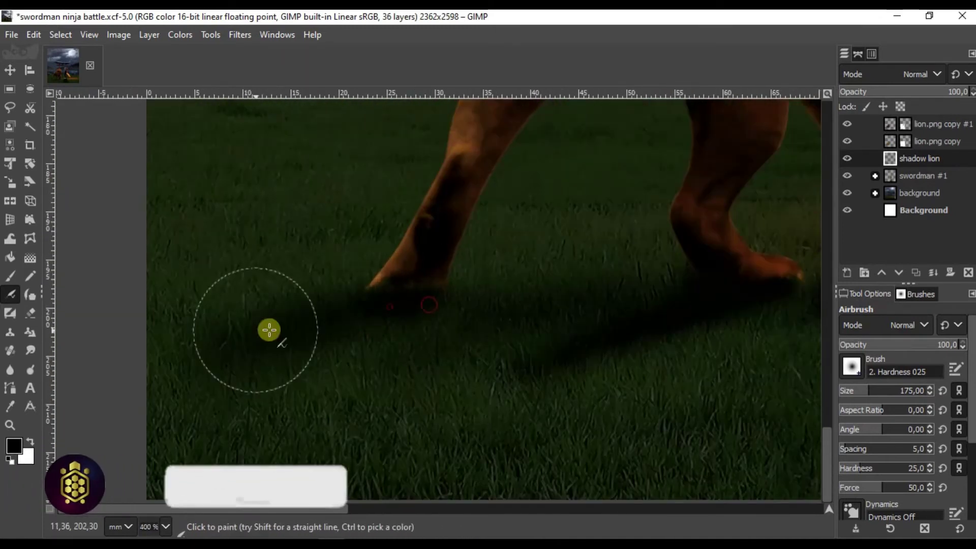
{"action": "scroll", "coordinate": [270, 330], "scroll_direction": "down", "scroll_amount": 6}
{"action": "scroll", "coordinate": [381, 348], "scroll_direction": "up", "scroll_amount": 1}
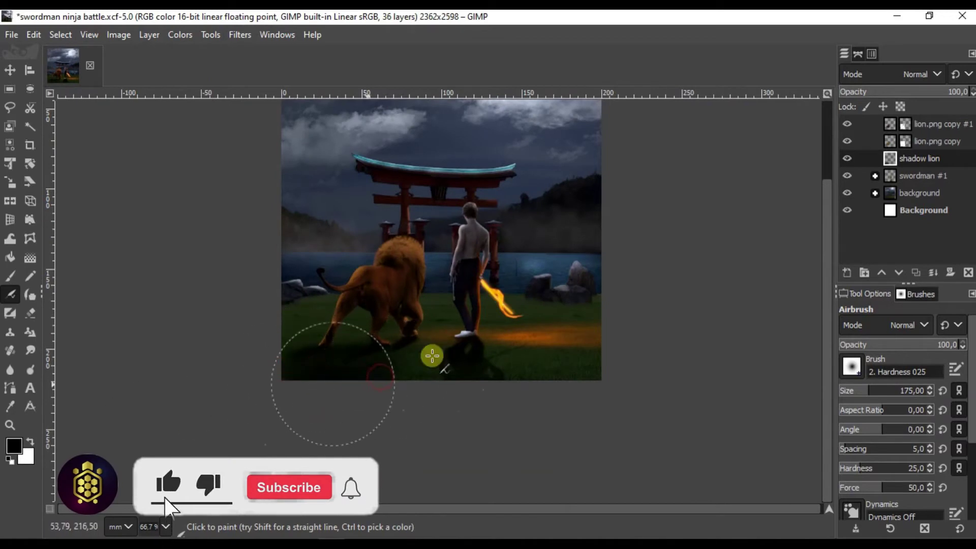
{"action": "scroll", "coordinate": [432, 356], "scroll_direction": "up", "scroll_amount": 6}
{"action": "scroll", "coordinate": [498, 344], "scroll_direction": "up", "scroll_amount": 2}
{"action": "scroll", "coordinate": [545, 346], "scroll_direction": "down", "scroll_amount": 4}
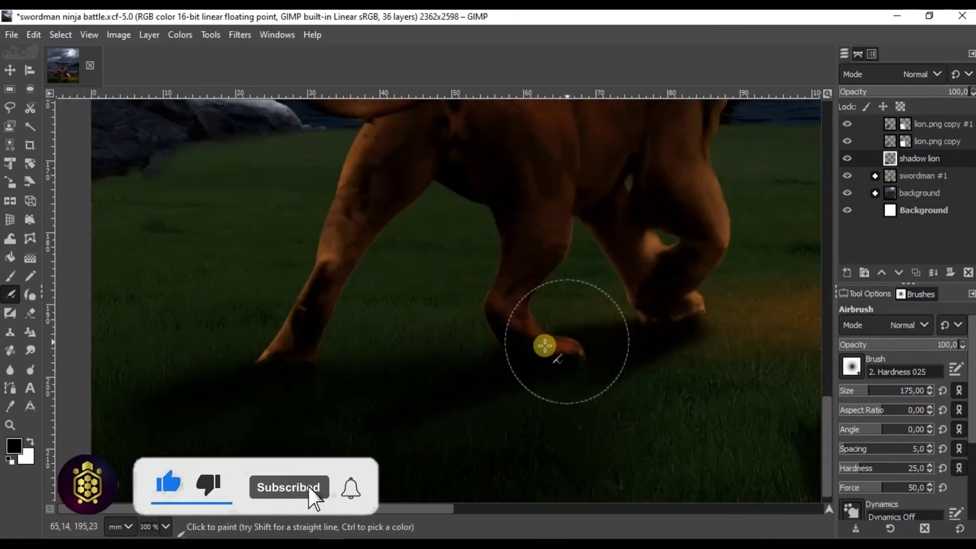
{"action": "scroll", "coordinate": [476, 345], "scroll_direction": "down", "scroll_amount": 4}
Step: Duplicate the lion.png copy layer
{"action": "left_click", "coordinate": [10, 70]}
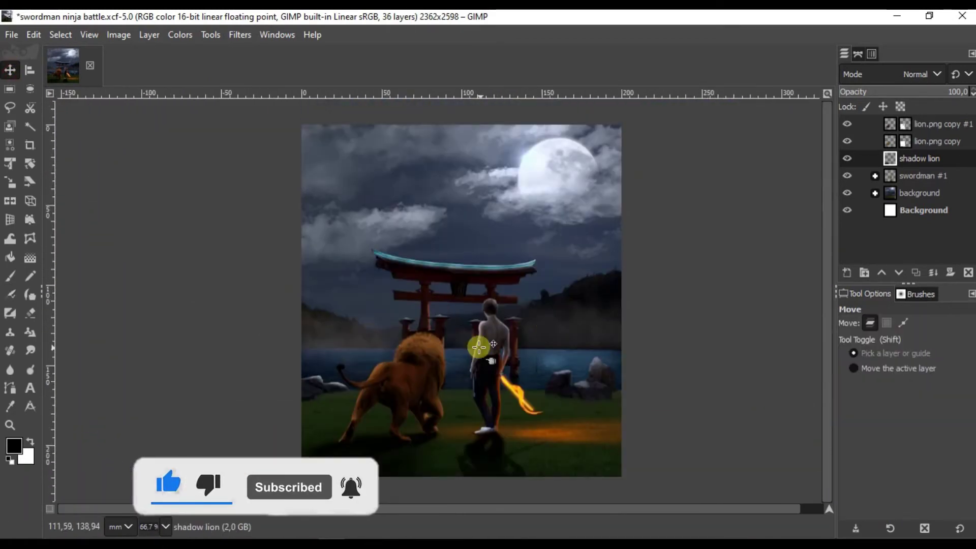
{"action": "scroll", "coordinate": [429, 365], "scroll_direction": "up", "scroll_amount": 2}
{"action": "left_click", "coordinate": [925, 144]}
{"action": "key", "text": "shift+ctrl+d"}
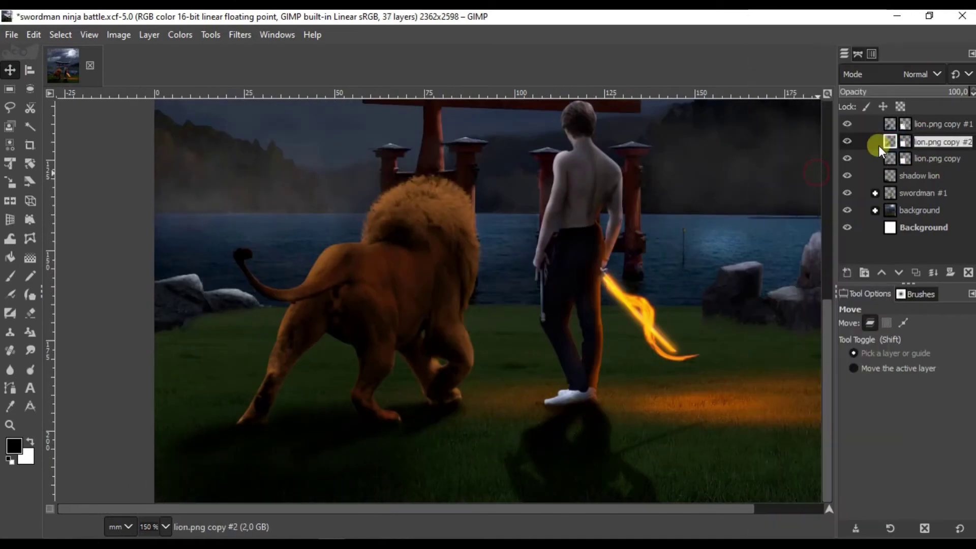
Step: Colorize the lion with an orange ffa700 tint and show the lion copy layers again
{"action": "left_click", "coordinate": [850, 138]}
{"action": "left_click", "coordinate": [180, 34]}
{"action": "left_click", "coordinate": [230, 442]}
{"action": "left_click", "coordinate": [864, 181]}
{"action": "left_click", "coordinate": [723, 233]}
{"action": "left_click_drag", "start_coordinate": [723, 233], "coordinate": [723, 240]}
{"action": "left_click", "coordinate": [779, 309]}
{"action": "left_click", "coordinate": [825, 304]}
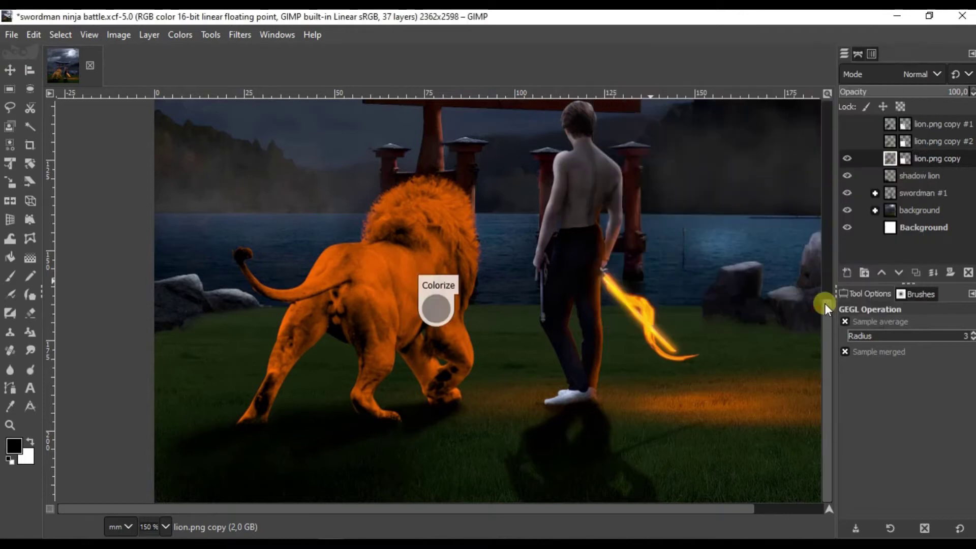
{"action": "left_click", "coordinate": [847, 141]}
Step: Paint soft black around the lion's legs on the lion.png copy layers
{"action": "left_click", "coordinate": [10, 294]}
{"action": "scroll", "coordinate": [485, 346], "scroll_direction": "up", "scroll_amount": 2}
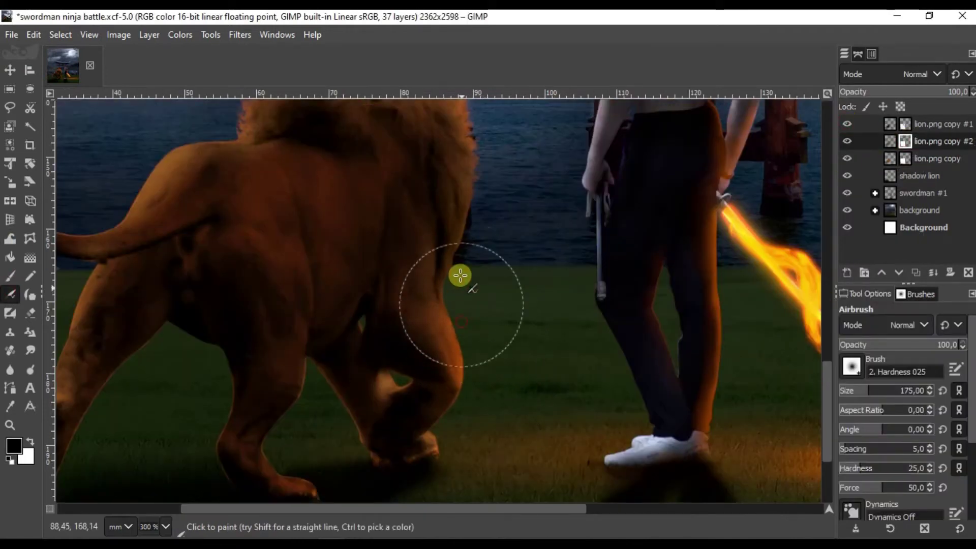
{"action": "scroll", "coordinate": [465, 355], "scroll_direction": "up", "scroll_amount": 2}
{"action": "scroll", "coordinate": [462, 328], "scroll_direction": "up", "scroll_amount": 1}
{"action": "scroll", "coordinate": [403, 325], "scroll_direction": "up", "scroll_amount": 1}
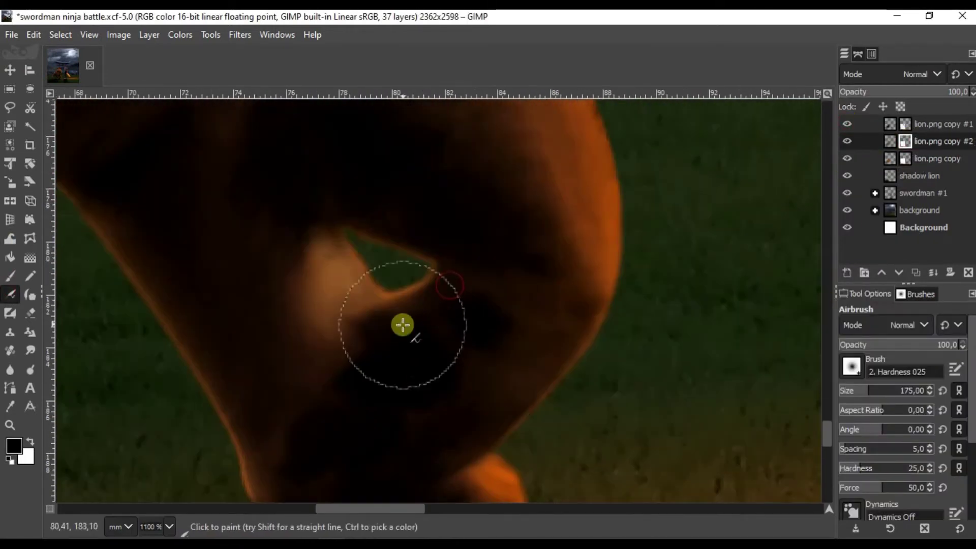
{"action": "scroll", "coordinate": [382, 255], "scroll_direction": "down", "scroll_amount": 3}
{"action": "scroll", "coordinate": [515, 202], "scroll_direction": "down", "scroll_amount": 2}
{"action": "scroll", "coordinate": [464, 251], "scroll_direction": "up", "scroll_amount": 3}
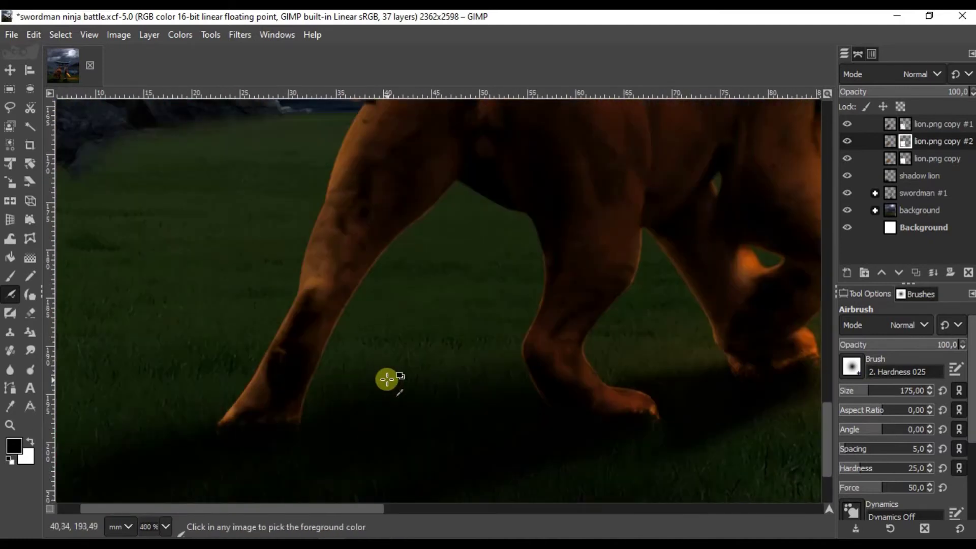
{"action": "scroll", "coordinate": [388, 379], "scroll_direction": "up", "scroll_amount": 1}
{"action": "key", "text": "Page_Down"}
{"action": "key", "text": "p"}
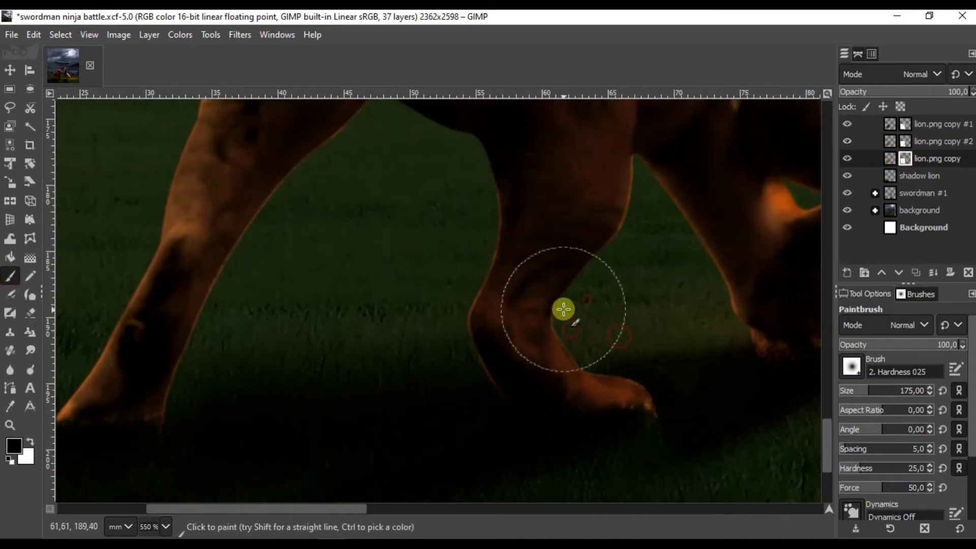
{"action": "scroll", "coordinate": [564, 305], "scroll_direction": "up", "scroll_amount": 2}
{"action": "scroll", "coordinate": [564, 305], "scroll_direction": "right", "scroll_amount": 2}
{"action": "key", "text": "Page_Up"}
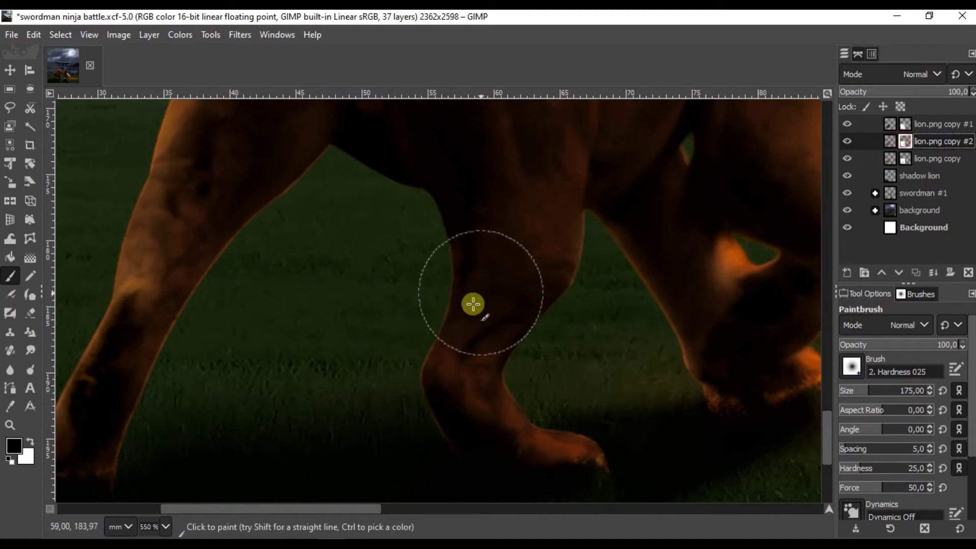
{"action": "scroll", "coordinate": [537, 277], "scroll_direction": "down", "scroll_amount": 1}
{"action": "scroll", "coordinate": [532, 336], "scroll_direction": "down", "scroll_amount": 1}
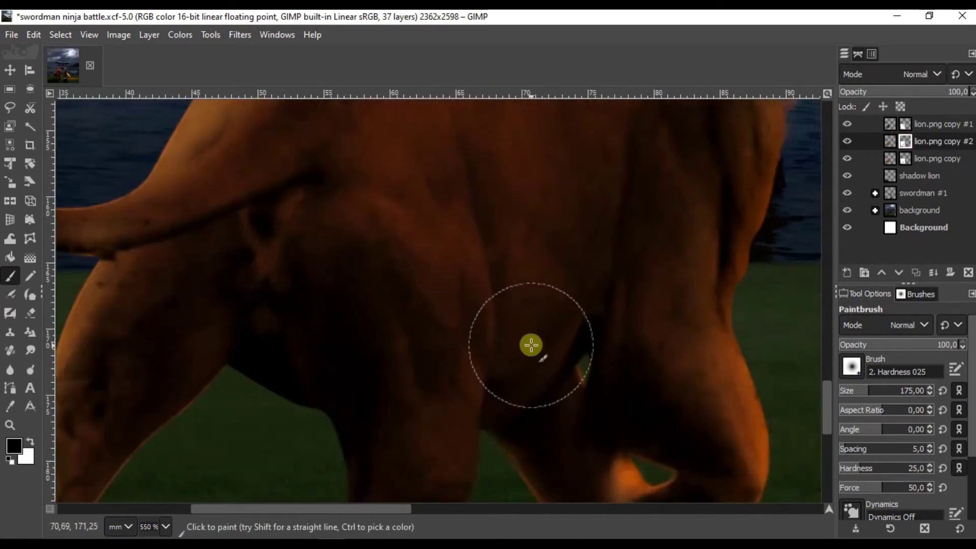
{"action": "scroll", "coordinate": [458, 325], "scroll_direction": "down", "scroll_amount": 2}
{"action": "scroll", "coordinate": [405, 312], "scroll_direction": "down", "scroll_amount": 1}
Step: Airbrush the tail and underside edges on lion.png copy #2, then save the file
{"action": "key", "text": "a"}
{"action": "scroll", "coordinate": [244, 293], "scroll_direction": "up", "scroll_amount": 2}
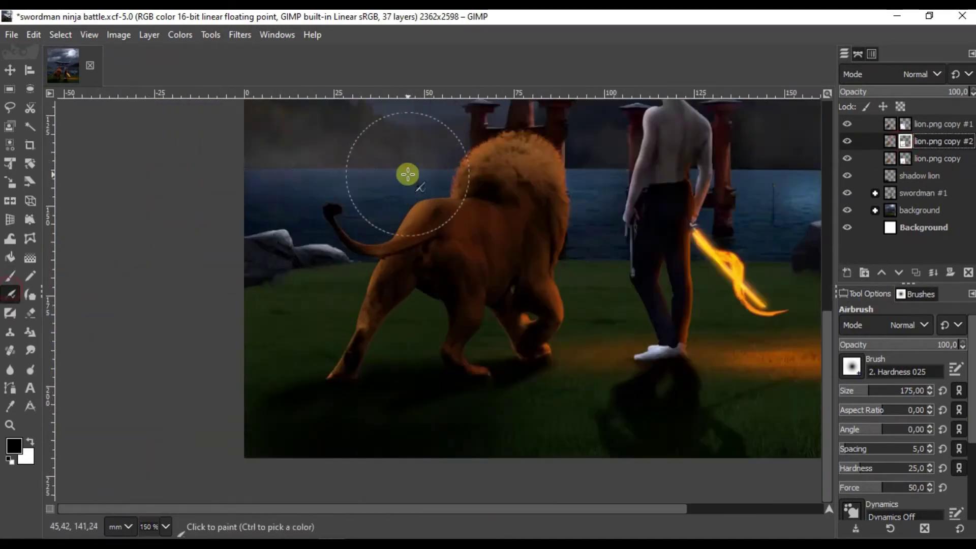
{"action": "scroll", "coordinate": [410, 211], "scroll_direction": "up", "scroll_amount": 1}
{"action": "scroll", "coordinate": [447, 251], "scroll_direction": "right", "scroll_amount": 2}
{"action": "scroll", "coordinate": [246, 360], "scroll_direction": "down", "scroll_amount": 3}
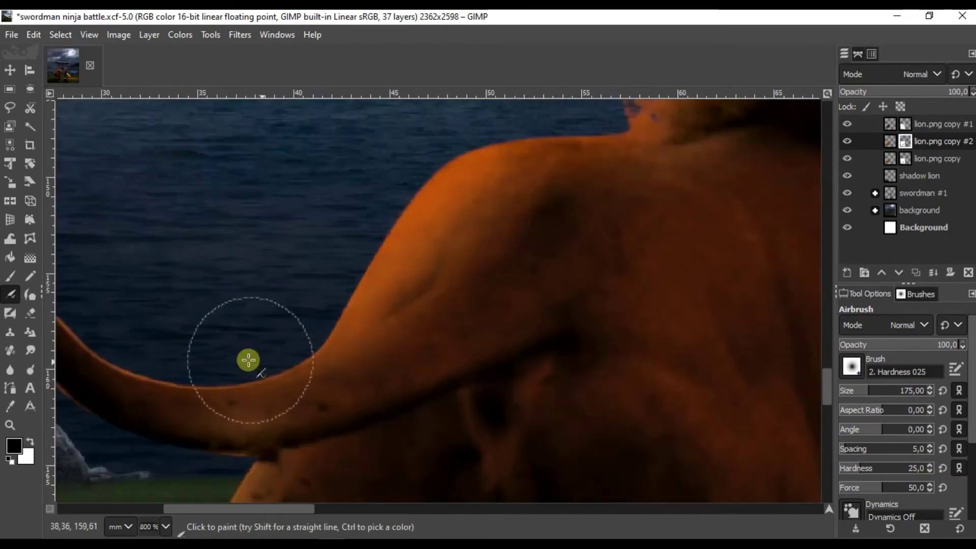
{"action": "scroll", "coordinate": [250, 320], "scroll_direction": "up", "scroll_amount": 1}
{"action": "scroll", "coordinate": [349, 379], "scroll_direction": "up", "scroll_amount": 1}
{"action": "scroll", "coordinate": [398, 347], "scroll_direction": "down", "scroll_amount": 1}
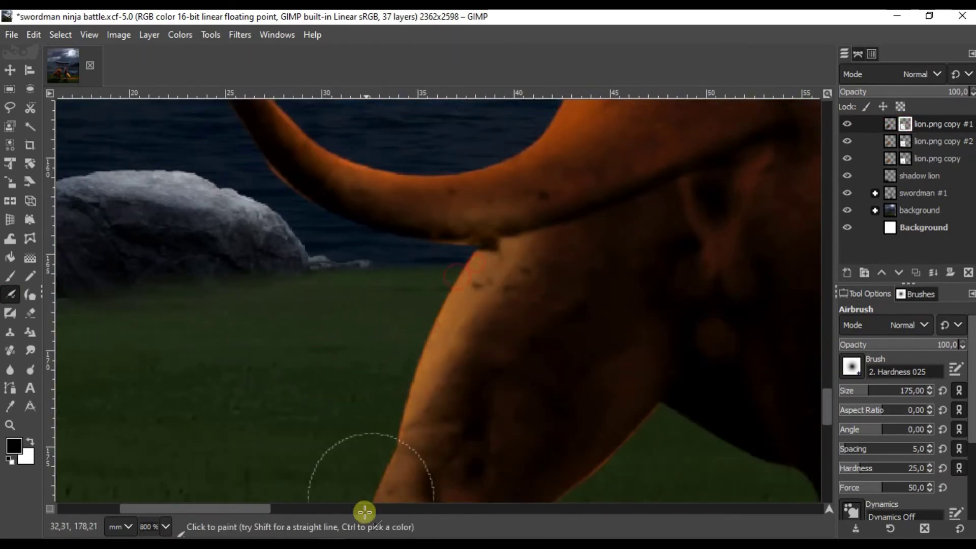
{"action": "scroll", "coordinate": [407, 406], "scroll_direction": "down", "scroll_amount": 2}
{"action": "scroll", "coordinate": [442, 305], "scroll_direction": "up", "scroll_amount": 2}
{"action": "key", "text": "Page_Down"}
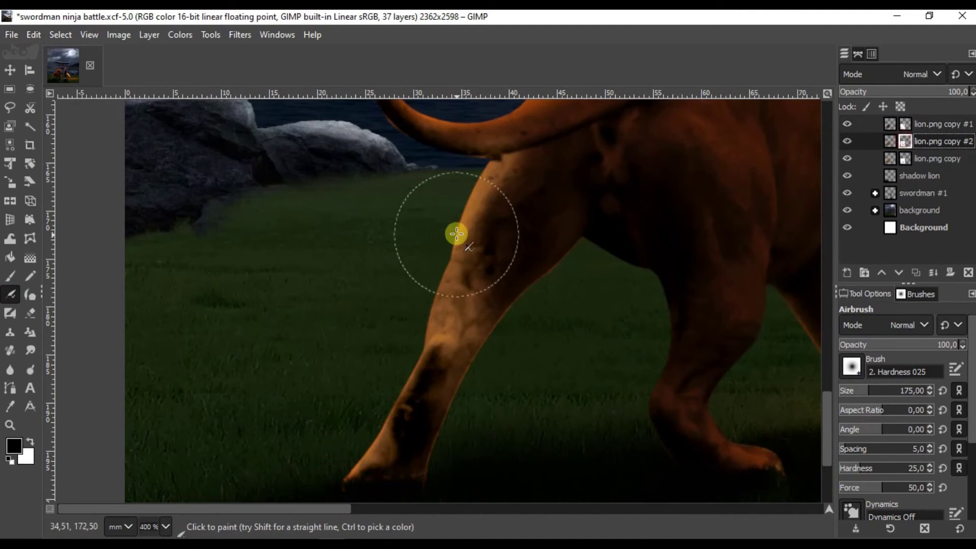
{"action": "scroll", "coordinate": [384, 438], "scroll_direction": "down", "scroll_amount": 3}
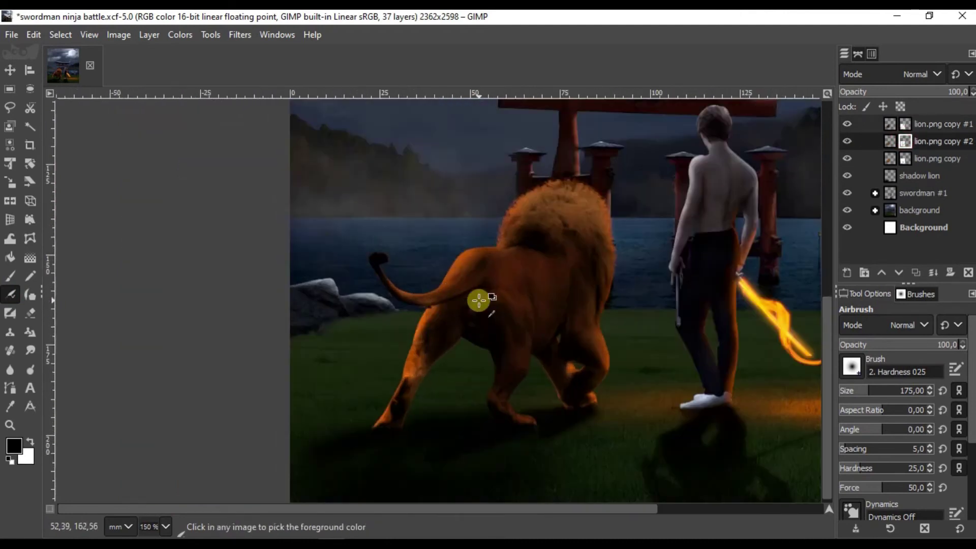
{"action": "key", "text": "ctrl+s"}
Step: Create a 'fire' layer with the fire brush and a yellow foreground colour
{"action": "key", "text": "shift+ctrl+n"}
{"action": "type", "text": "fire"}
{"action": "key", "text": "Return"}
{"action": "left_click", "coordinate": [852, 366]}
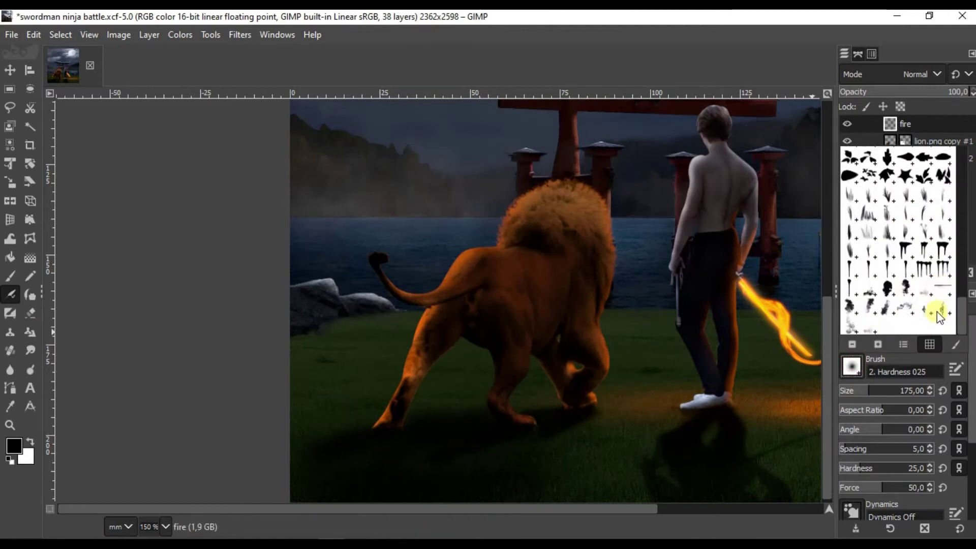
{"action": "double_click", "coordinate": [937, 312]}
{"action": "left_click", "coordinate": [421, 197]}
{"action": "left_click", "coordinate": [14, 446]}
{"action": "left_click", "coordinate": [738, 332]}
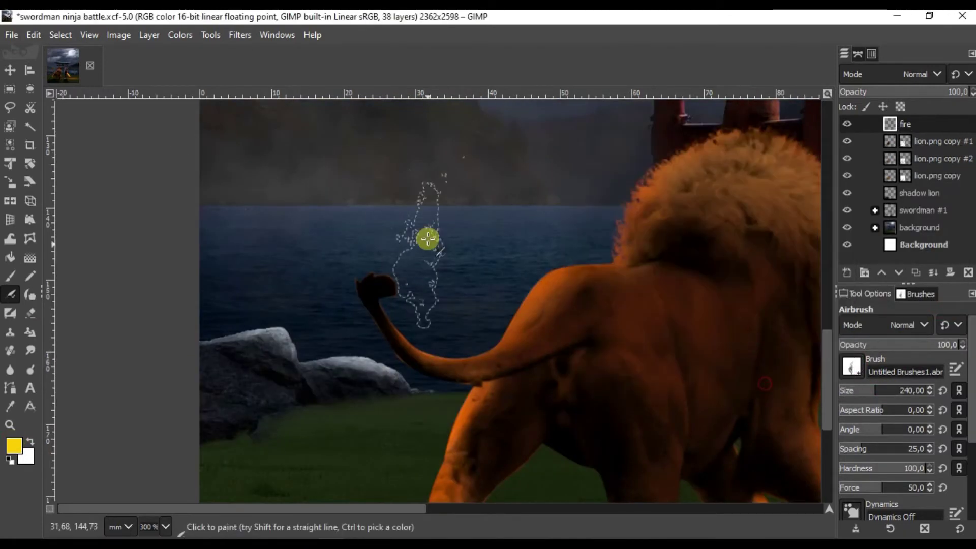
Step: Stamp a yellow flame on the fire layer at the tip of the lion's tail
{"action": "left_click", "coordinate": [427, 236]}
{"action": "key", "text": "m"}
{"action": "left_click", "coordinate": [910, 123]}
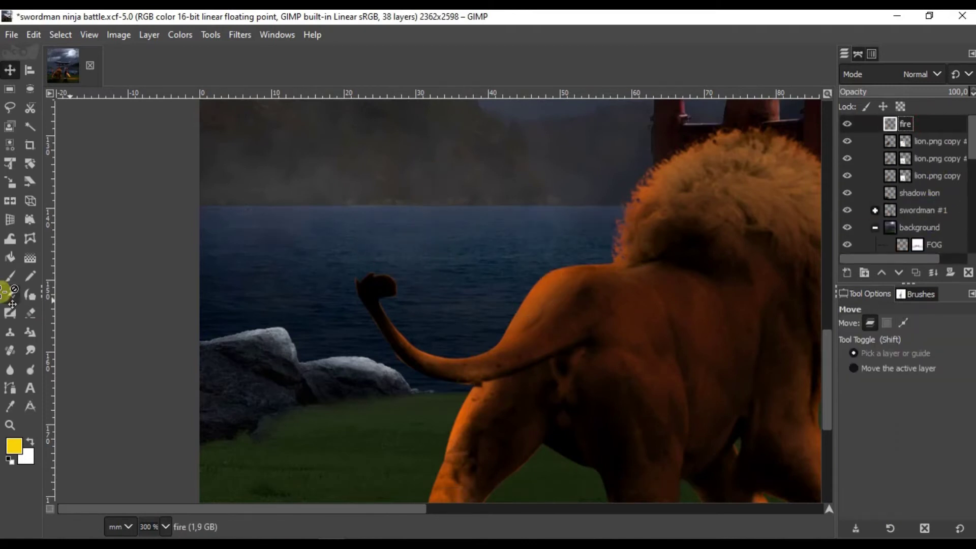
{"action": "key", "text": "p"}
{"action": "left_click", "coordinate": [373, 254]}
{"action": "key", "text": "m"}
{"action": "key", "text": "ctrl+End"}
{"action": "left_click", "coordinate": [532, 297]}
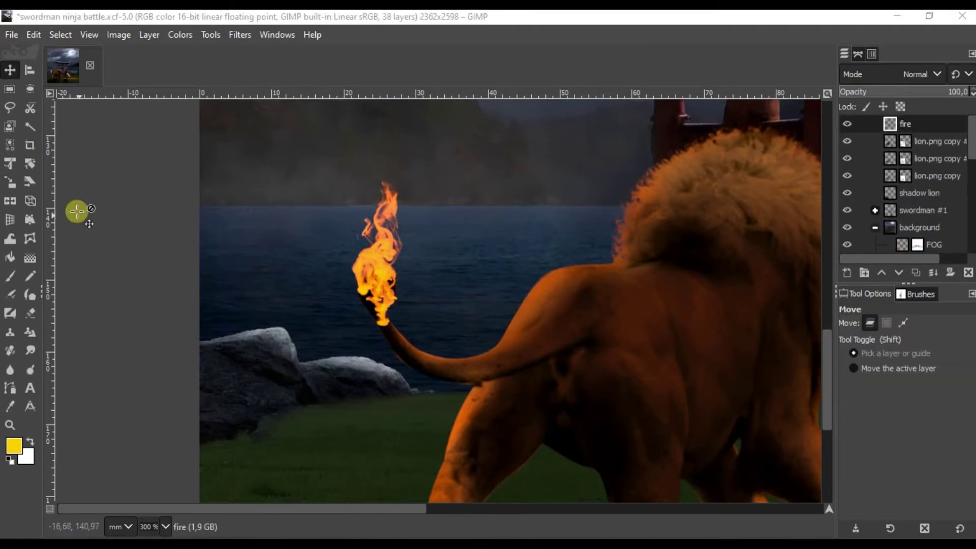
Step: Try a crop around the flame, cancel it, and duplicate the fire layer
{"action": "key", "text": "shift+c"}
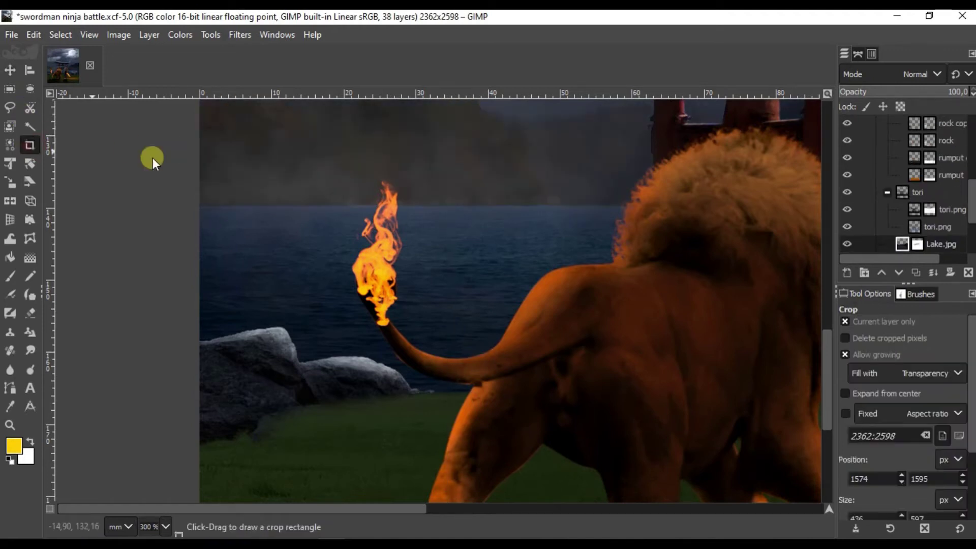
{"action": "left_click_drag", "start_coordinate": [235, 120], "coordinate": [538, 385]}
{"action": "left_click_drag", "start_coordinate": [402, 386], "coordinate": [402, 420]}
{"action": "key", "text": "m"}
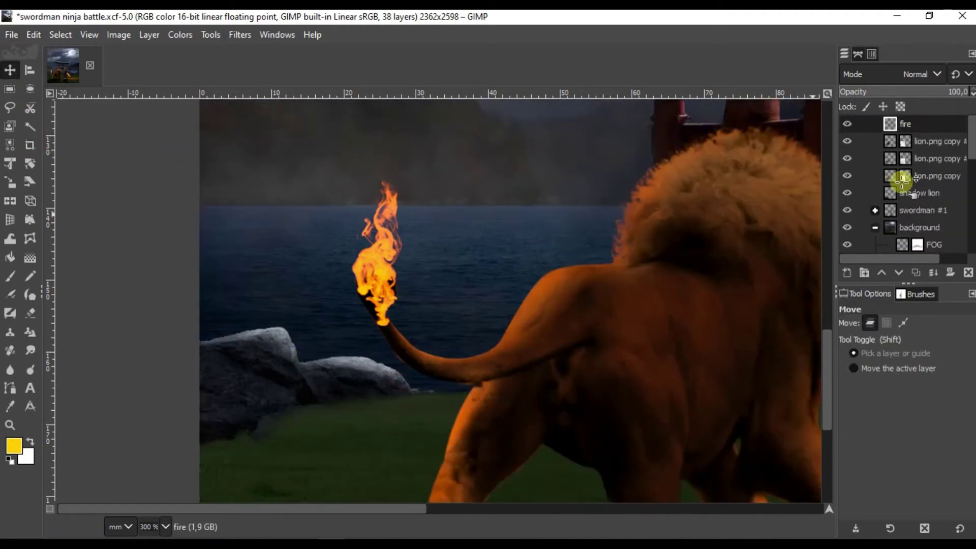
{"action": "key", "text": "shift+ctrl+d"}
Step: Apply a larger Gaussian Blur to the fire copy layer
{"action": "left_click", "coordinate": [931, 140]}
{"action": "left_click", "coordinate": [240, 35]}
{"action": "left_click", "coordinate": [454, 159]}
{"action": "left_click_drag", "start_coordinate": [673, 133], "coordinate": [753, 133]}
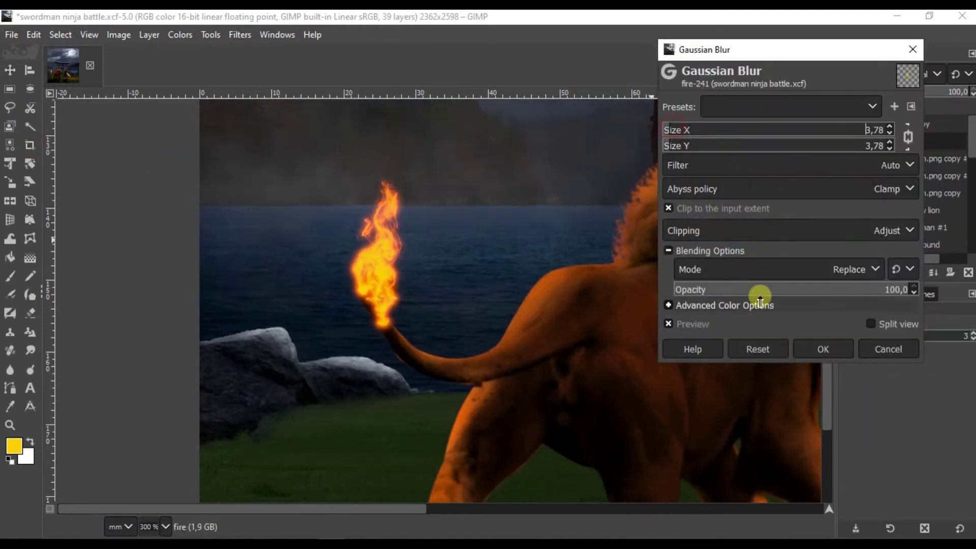
{"action": "left_click", "coordinate": [823, 349]}
Step: Duplicate the blurred fire, set the copy to Screen, and blur it more for a wider glow
{"action": "key", "text": "shift+ctrl+d"}
{"action": "left_click", "coordinate": [923, 74]}
{"action": "left_click", "coordinate": [864, 239]}
{"action": "key", "text": "shift+ctrl+f"}
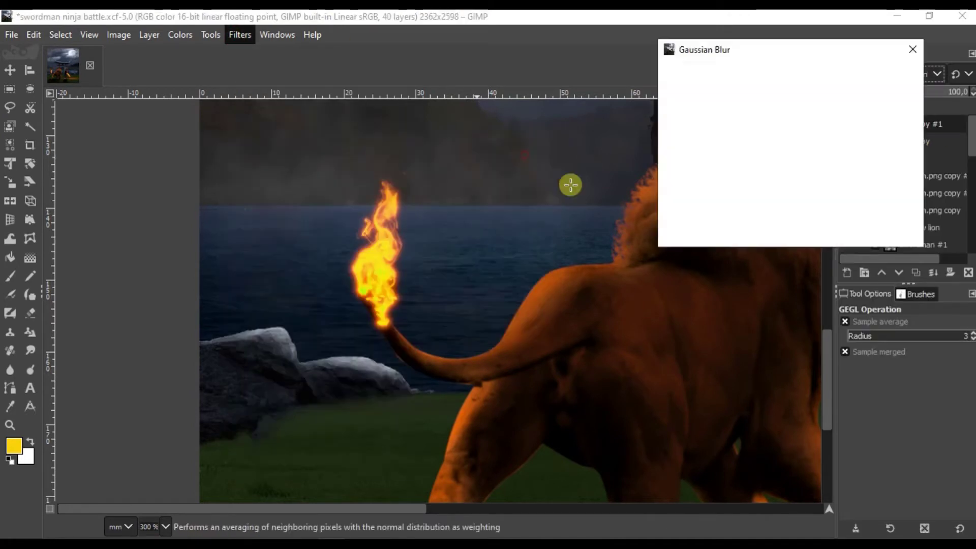
{"action": "left_click_drag", "start_coordinate": [703, 129], "coordinate": [725, 130]}
{"action": "left_click", "coordinate": [821, 349]}
Step: Nest the fire layers in the fire #2 group and enlarge the tail flame slightly
{"action": "key", "text": "m"}
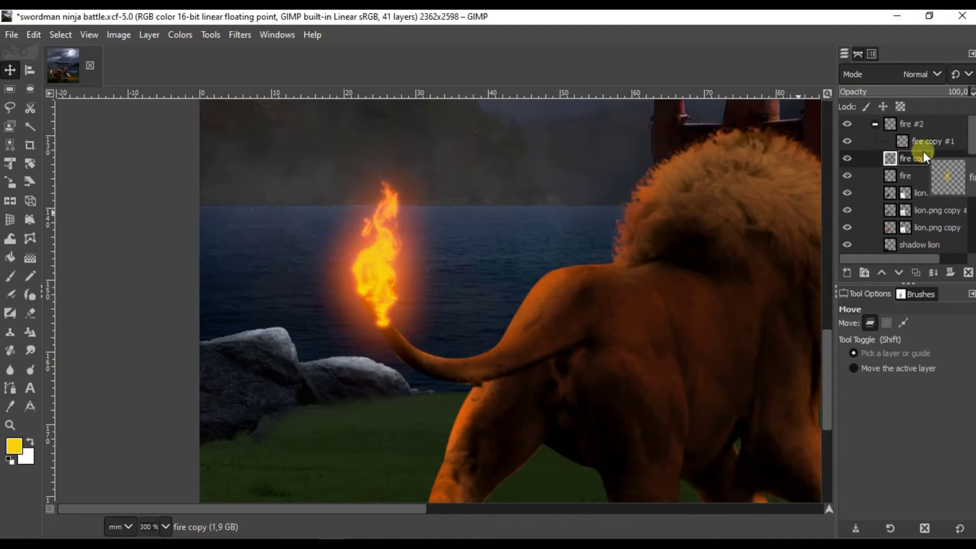
{"action": "left_click_drag", "start_coordinate": [923, 151], "coordinate": [914, 160]}
{"action": "left_click_drag", "start_coordinate": [873, 126], "coordinate": [896, 132]}
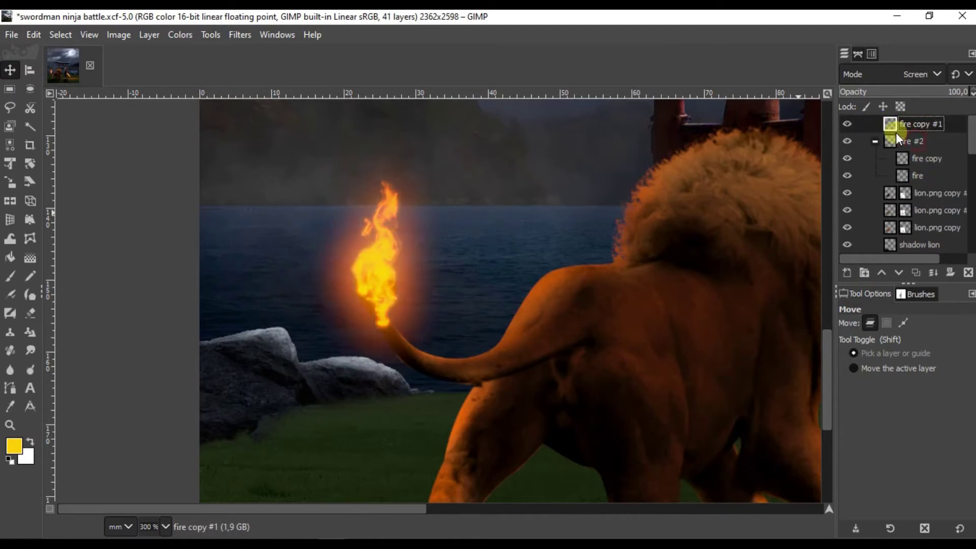
{"action": "left_click", "coordinate": [10, 163]}
{"action": "left_click_drag", "start_coordinate": [316, 157], "coordinate": [404, 309]}
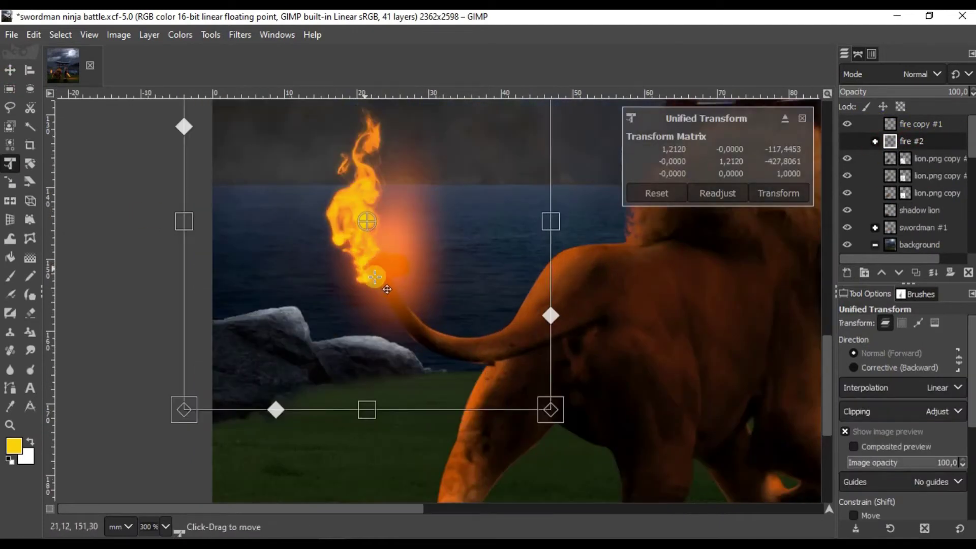
{"action": "left_click", "coordinate": [773, 195]}
{"action": "scroll", "coordinate": [516, 261], "scroll_direction": "down", "scroll_amount": 1}
{"action": "scroll", "coordinate": [549, 273], "scroll_direction": "down", "scroll_amount": 1}
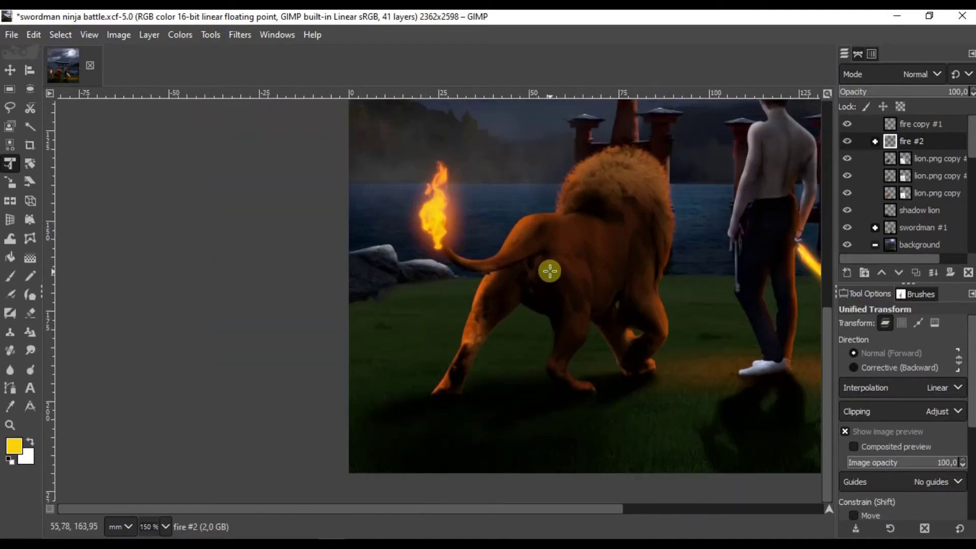
{"action": "scroll", "coordinate": [498, 270], "scroll_direction": "down", "scroll_amount": 2}
{"action": "scroll", "coordinate": [498, 270], "scroll_direction": "up", "scroll_amount": 2}
Step: Create a layer group named 'lion' holding the fire and lion layers
{"action": "key", "text": "m"}
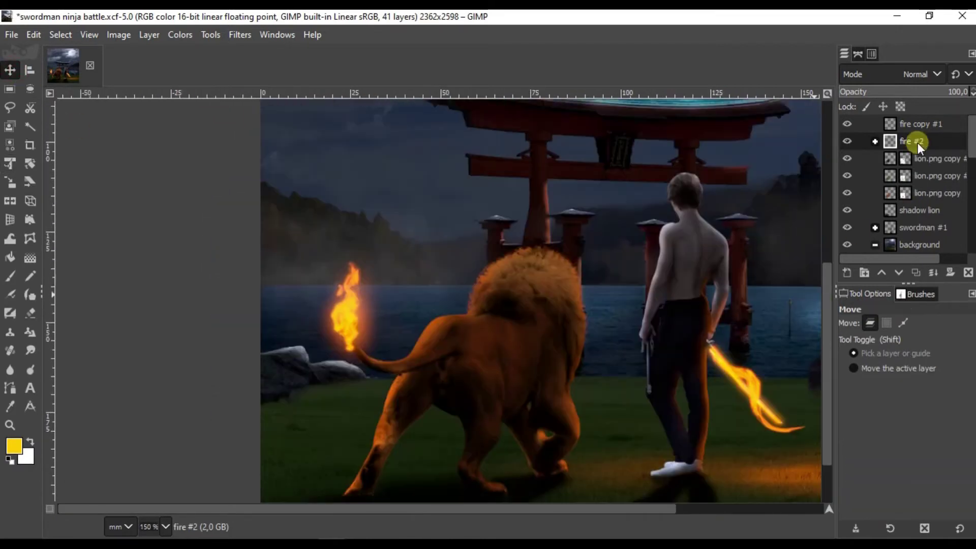
{"action": "left_click", "coordinate": [935, 175]}
{"action": "key", "text": "Up"}
{"action": "key", "text": "Up"}
{"action": "key", "text": "Up"}
{"action": "type", "text": "lion"}
{"action": "key", "text": "Return"}
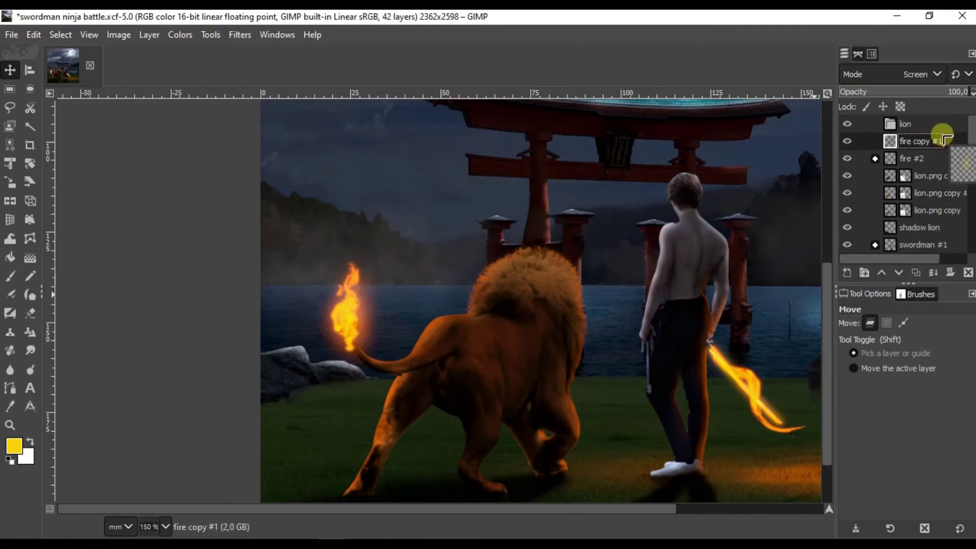
{"action": "left_click_drag", "start_coordinate": [938, 189], "coordinate": [935, 194]}
{"action": "left_click", "coordinate": [875, 123]}
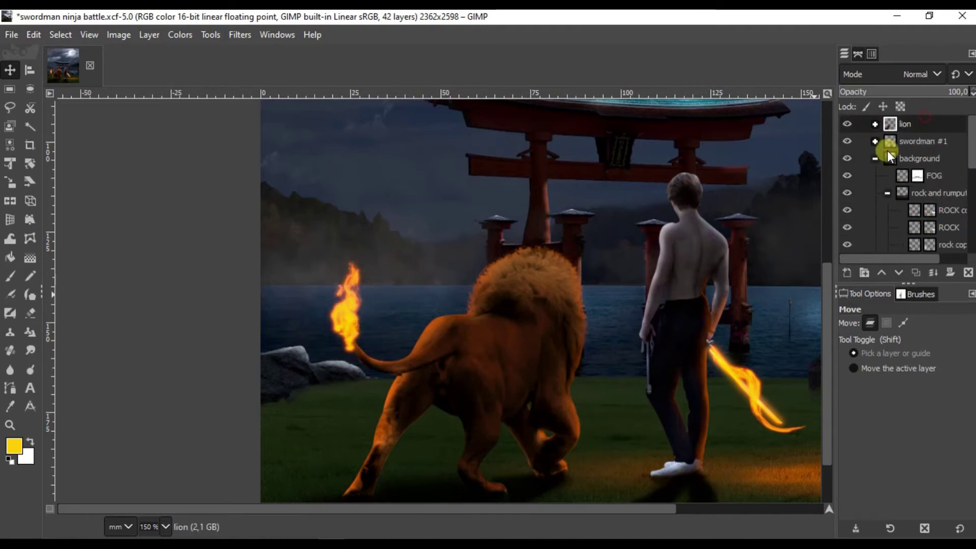
{"action": "scroll", "coordinate": [503, 316], "scroll_direction": "down", "scroll_amount": 3}
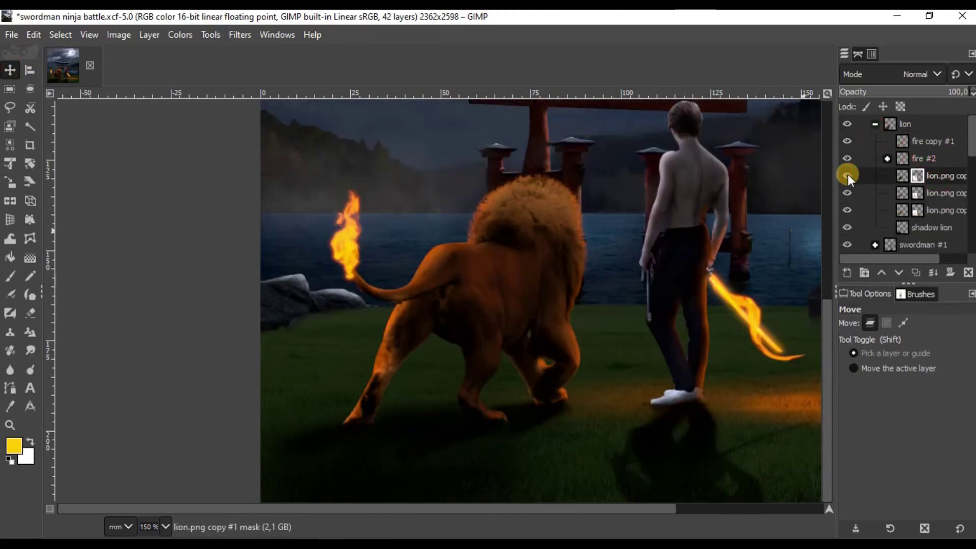
Step: Select the lion.png copy #2 mask with a black, soft 2. Hardness 025 paintbrush
{"action": "left_click", "coordinate": [908, 193]}
{"action": "left_click", "coordinate": [9, 294]}
{"action": "left_click", "coordinate": [14, 447]}
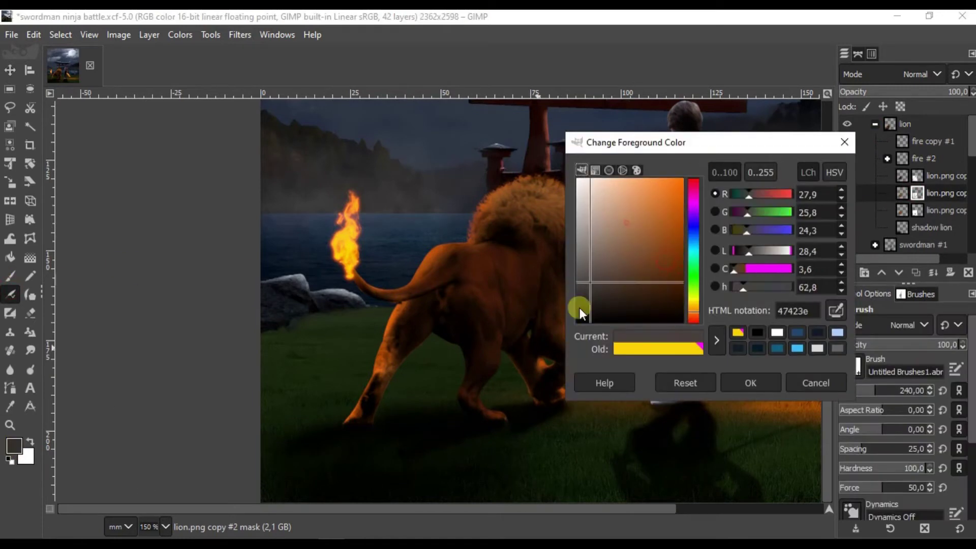
{"action": "left_click", "coordinate": [580, 307]}
{"action": "key", "text": "Return"}
{"action": "scroll", "coordinate": [895, 239], "scroll_direction": "up", "scroll_amount": 5}
{"action": "left_click", "coordinate": [925, 156]}
{"action": "scroll", "coordinate": [321, 268], "scroll_direction": "up", "scroll_amount": 2}
{"action": "scroll", "coordinate": [355, 235], "scroll_direction": "up", "scroll_amount": 2}
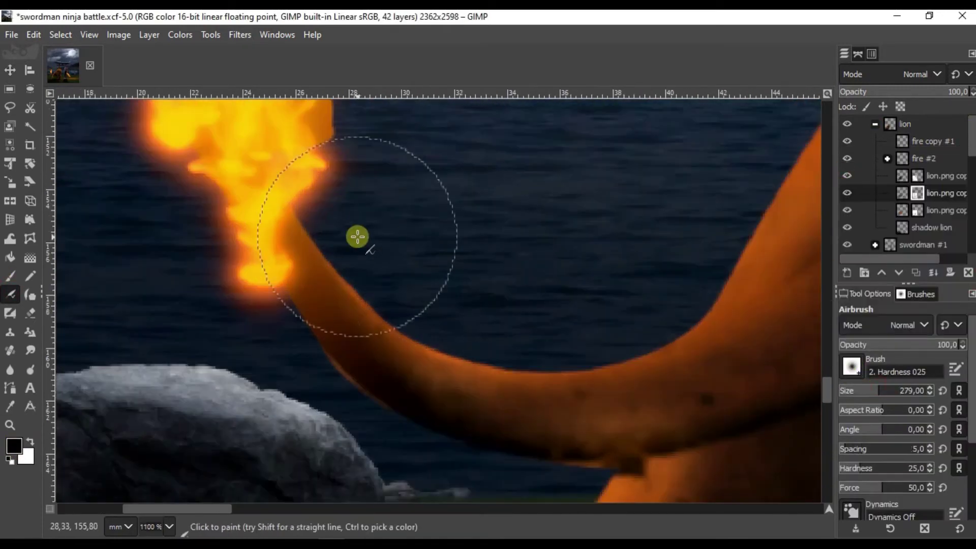
Step: Paint along the lion's edges on the upper and lower lion copy masks
{"action": "left_click", "coordinate": [916, 178]}
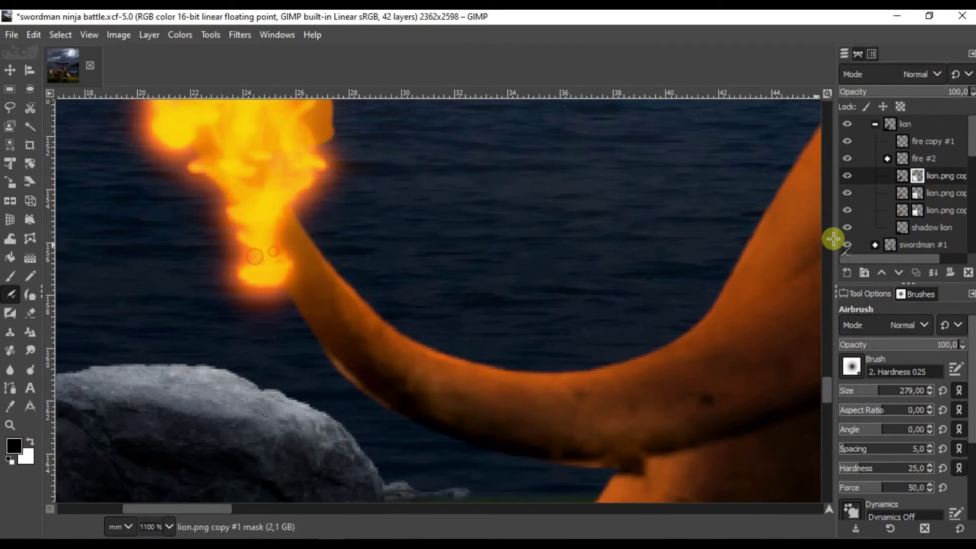
{"action": "key", "text": "Page_Down"}
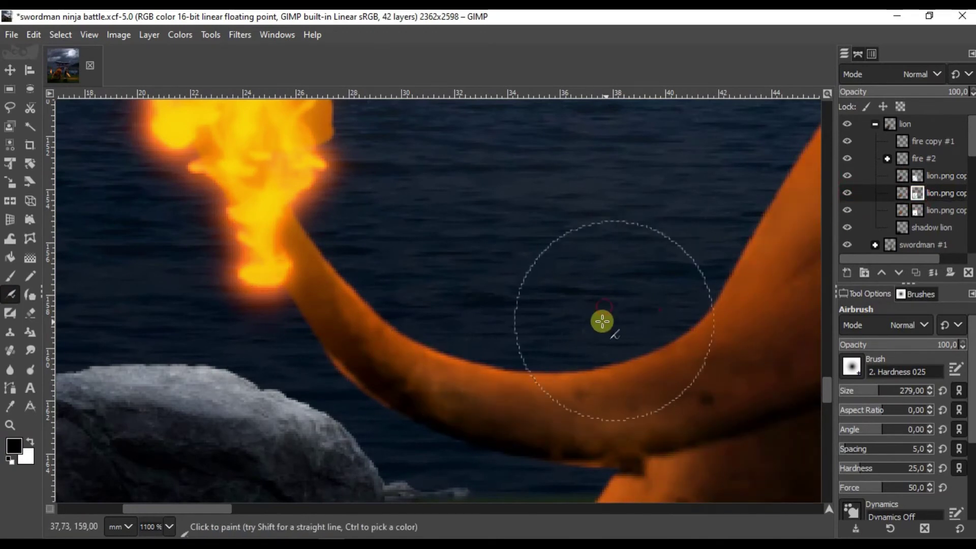
{"action": "scroll", "coordinate": [602, 321], "scroll_direction": "down", "scroll_amount": 2}
{"action": "scroll", "coordinate": [589, 157], "scroll_direction": "down", "scroll_amount": 2}
{"action": "scroll", "coordinate": [401, 270], "scroll_direction": "up", "scroll_amount": 4}
{"action": "scroll", "coordinate": [296, 344], "scroll_direction": "up", "scroll_amount": 2}
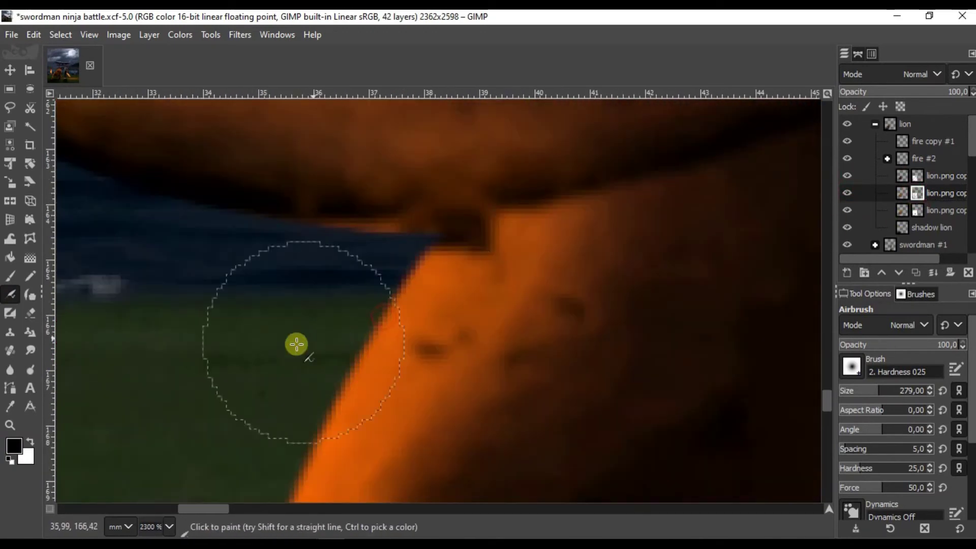
{"action": "scroll", "coordinate": [297, 344], "scroll_direction": "down", "scroll_amount": 3}
{"action": "scroll", "coordinate": [399, 294], "scroll_direction": "up", "scroll_amount": 1}
{"action": "scroll", "coordinate": [429, 191], "scroll_direction": "down", "scroll_amount": 2}
{"action": "scroll", "coordinate": [294, 399], "scroll_direction": "down", "scroll_amount": 2}
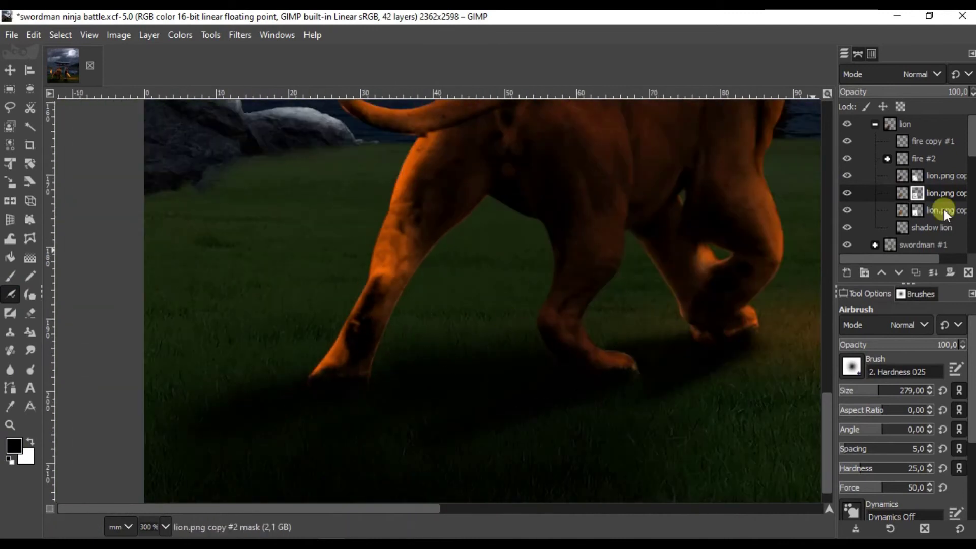
{"action": "left_click", "coordinate": [945, 211]}
{"action": "scroll", "coordinate": [356, 445], "scroll_direction": "up", "scroll_amount": 3}
{"action": "key", "text": "p"}
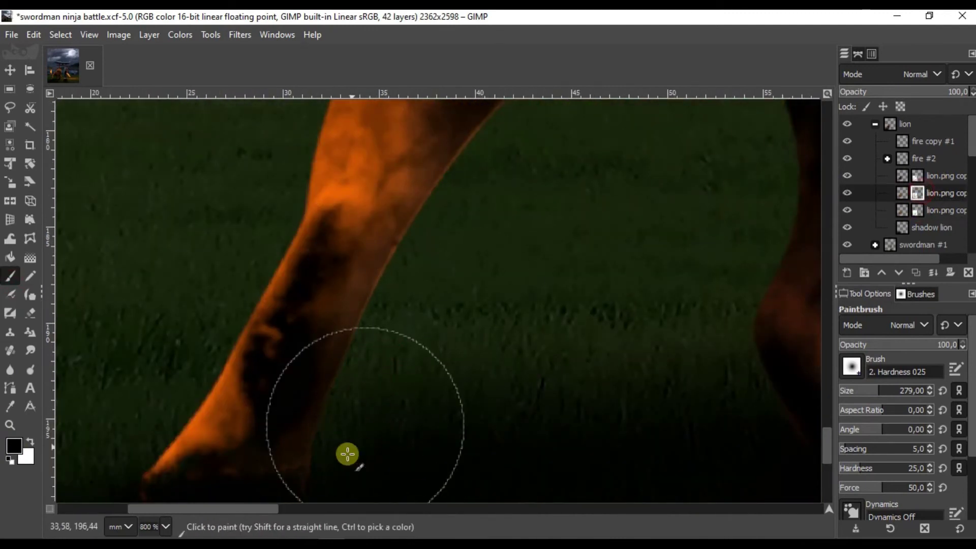
{"action": "scroll", "coordinate": [522, 207], "scroll_direction": "up", "scroll_amount": 3}
{"action": "scroll", "coordinate": [522, 207], "scroll_direction": "right", "scroll_amount": 2}
{"action": "scroll", "coordinate": [359, 446], "scroll_direction": "down", "scroll_amount": 3}
{"action": "scroll", "coordinate": [376, 396], "scroll_direction": "left", "scroll_amount": 2}
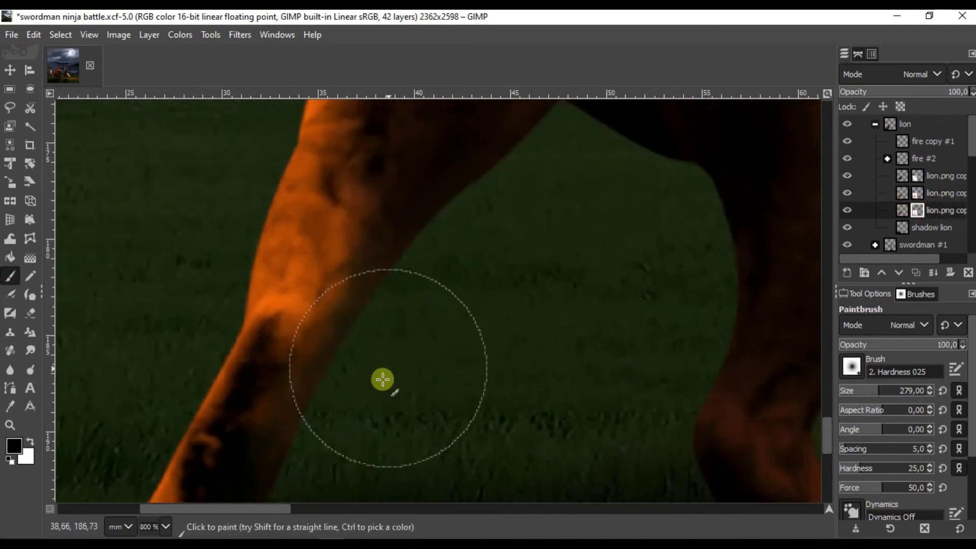
{"action": "scroll", "coordinate": [460, 218], "scroll_direction": "down", "scroll_amount": 3}
{"action": "scroll", "coordinate": [360, 316], "scroll_direction": "down", "scroll_amount": 3}
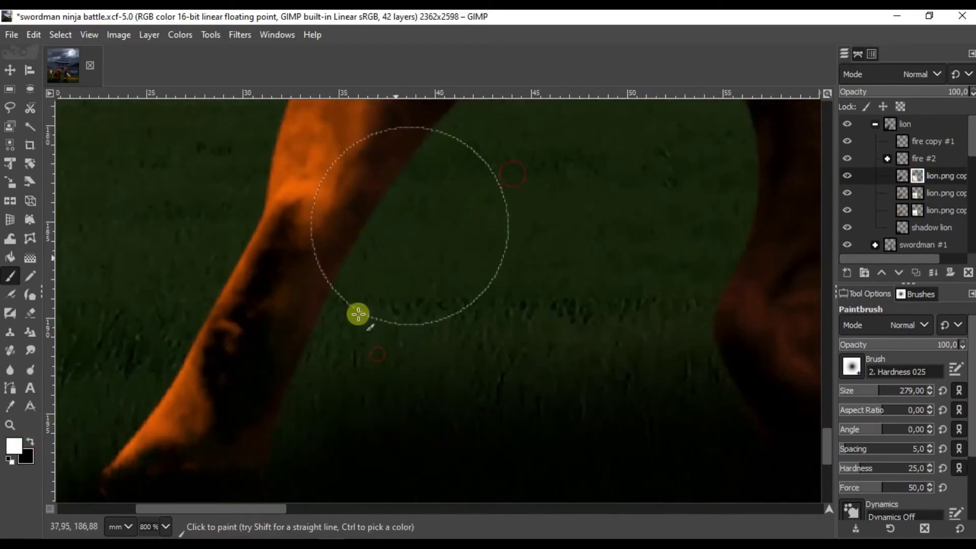
{"action": "key", "text": "shift+ctrl+j"}
Step: Keep painting the lion copy masks, toggling a copy's visibility to compare
{"action": "key", "text": "m"}
{"action": "key", "text": "4"}
{"action": "left_click", "coordinate": [917, 210]}
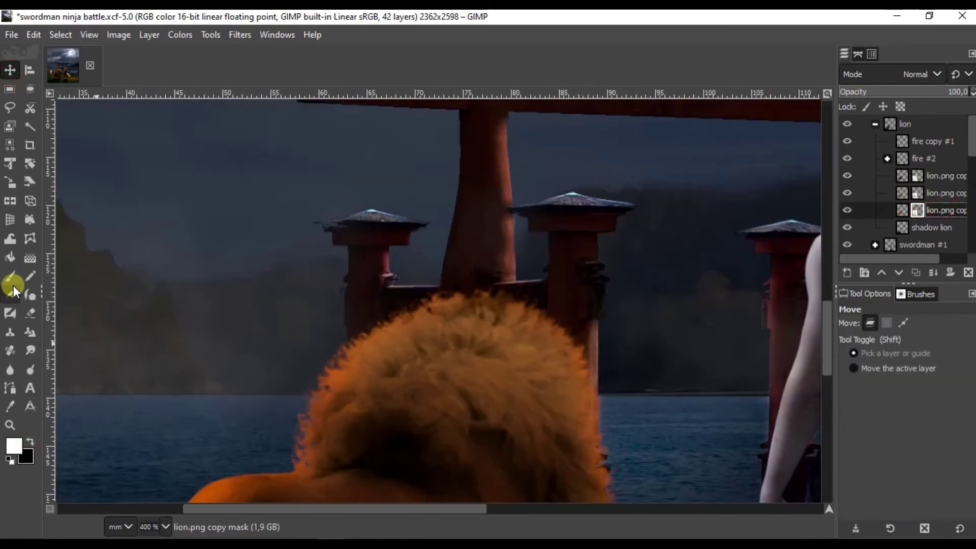
{"action": "left_click", "coordinate": [10, 276]}
{"action": "scroll", "coordinate": [451, 178], "scroll_direction": "down", "scroll_amount": 2}
{"action": "scroll", "coordinate": [451, 179], "scroll_direction": "left", "scroll_amount": 2}
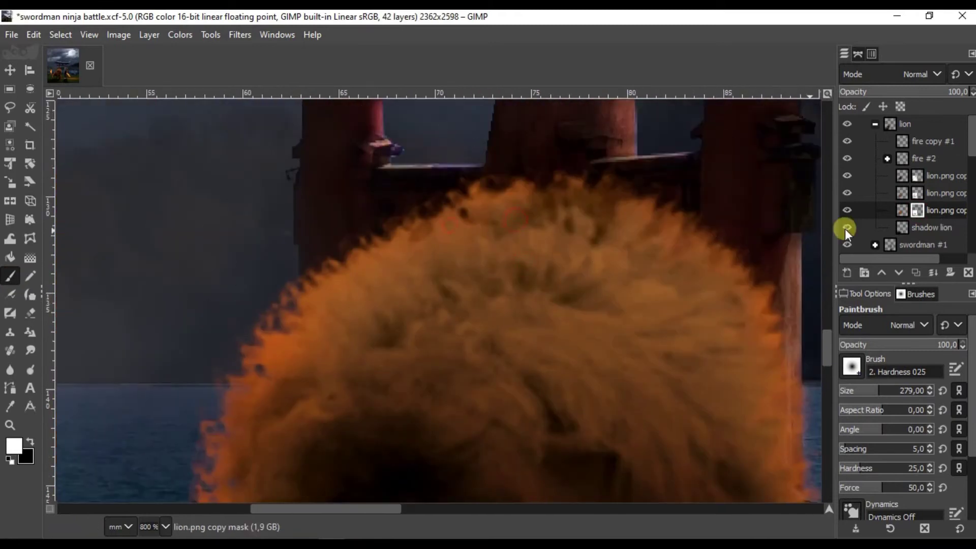
{"action": "left_click", "coordinate": [918, 176]}
{"action": "left_click", "coordinate": [847, 175]}
{"action": "left_click", "coordinate": [859, 193]}
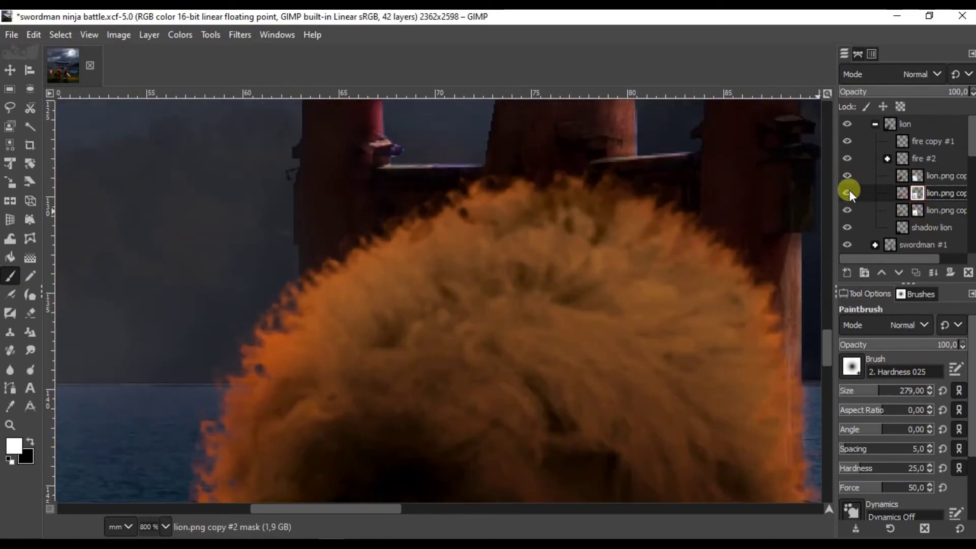
{"action": "scroll", "coordinate": [249, 292], "scroll_direction": "right", "scroll_amount": 2}
{"action": "scroll", "coordinate": [249, 292], "scroll_direction": "down", "scroll_amount": 1}
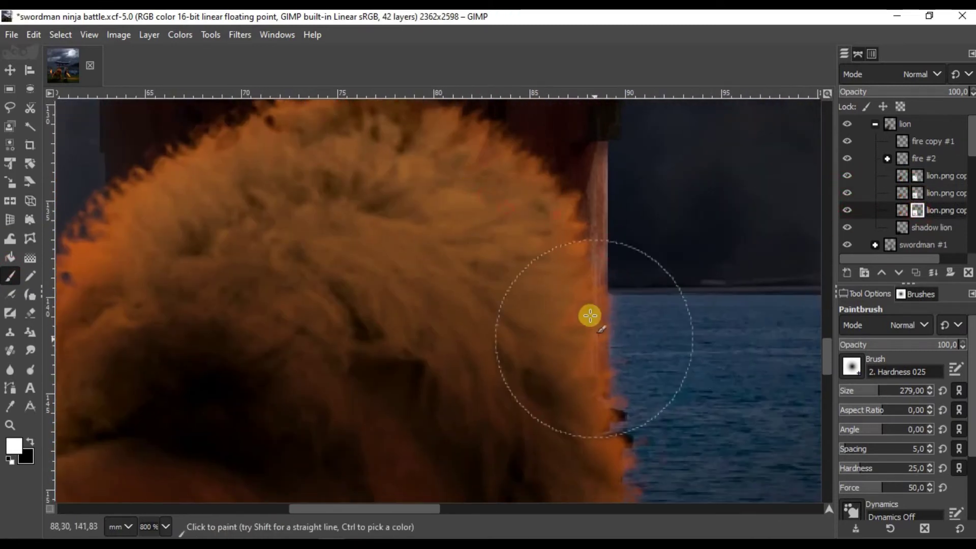
{"action": "scroll", "coordinate": [588, 316], "scroll_direction": "down", "scroll_amount": 1}
Step: Paint black on the mask to clean the mane edge by the torii pillar, then restore white
{"action": "left_click", "coordinate": [30, 447]}
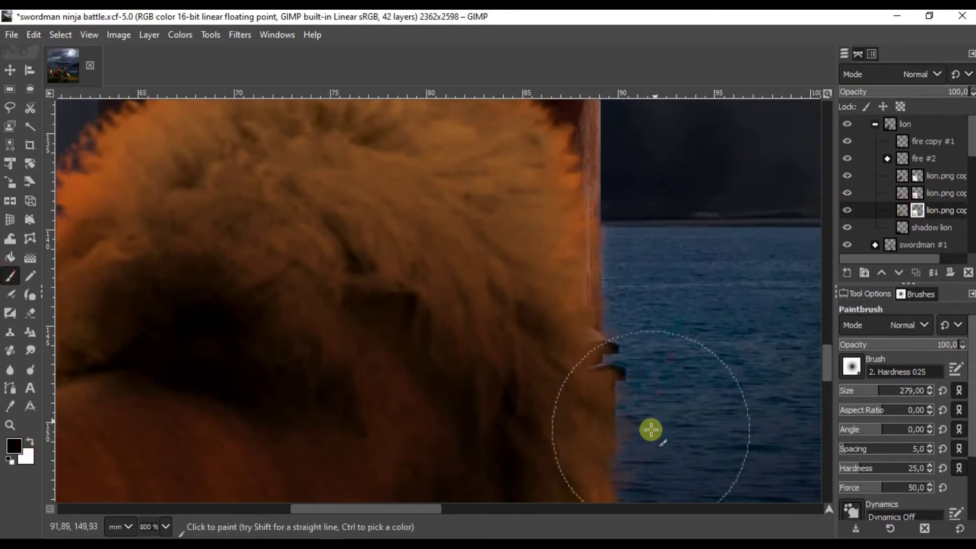
{"action": "scroll", "coordinate": [649, 429], "scroll_direction": "up", "scroll_amount": 2}
{"action": "scroll", "coordinate": [571, 191], "scroll_direction": "down", "scroll_amount": 1, "text": "ctrl"}
{"action": "scroll", "coordinate": [449, 234], "scroll_direction": "down", "scroll_amount": 1}
{"action": "scroll", "coordinate": [532, 252], "scroll_direction": "down", "scroll_amount": 5, "text": "ctrl"}
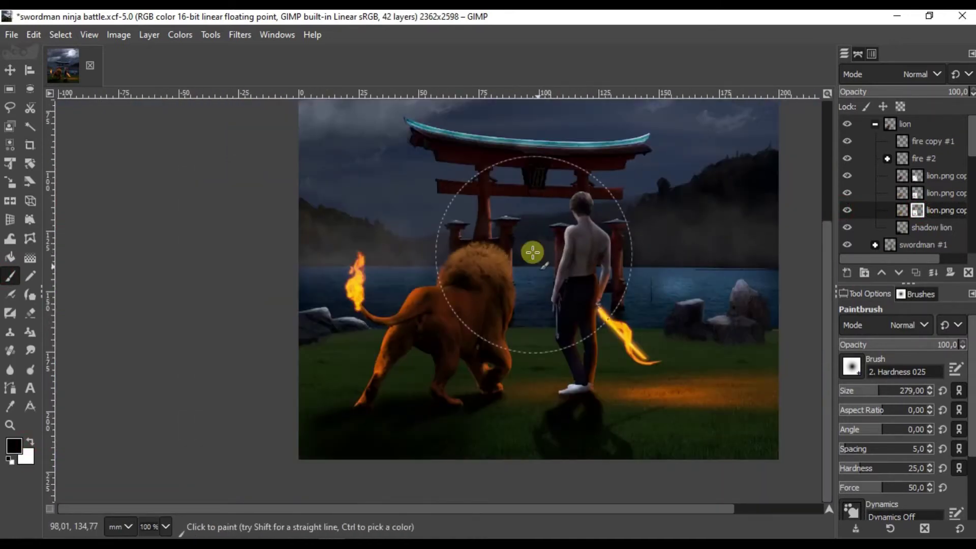
{"action": "left_click", "coordinate": [30, 442]}
{"action": "key", "text": "m"}
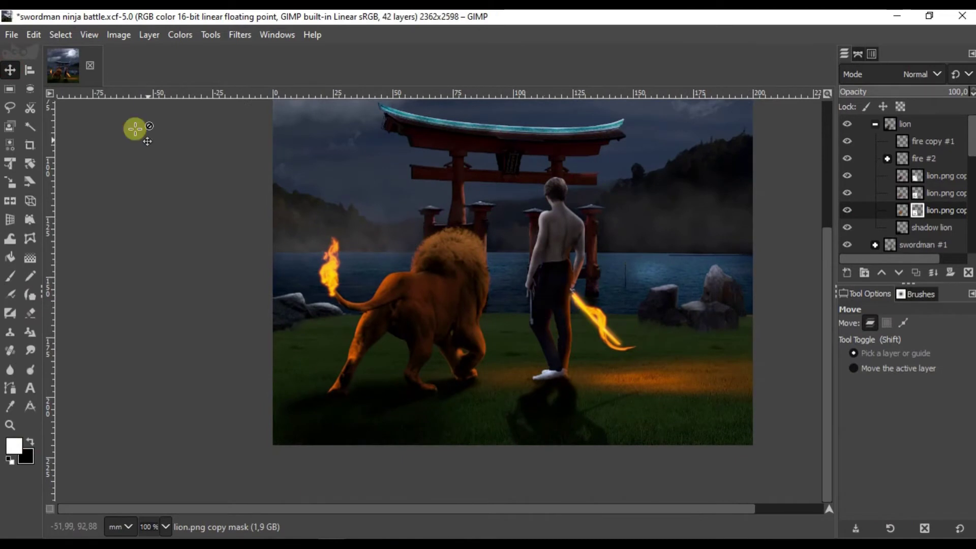
{"action": "scroll", "coordinate": [135, 129], "scroll_direction": "up", "scroll_amount": 2}
Step: Airbrush black on the swordman copy #1 mask along his shoulder edge
{"action": "left_click", "coordinate": [875, 123]}
{"action": "left_click", "coordinate": [937, 175]}
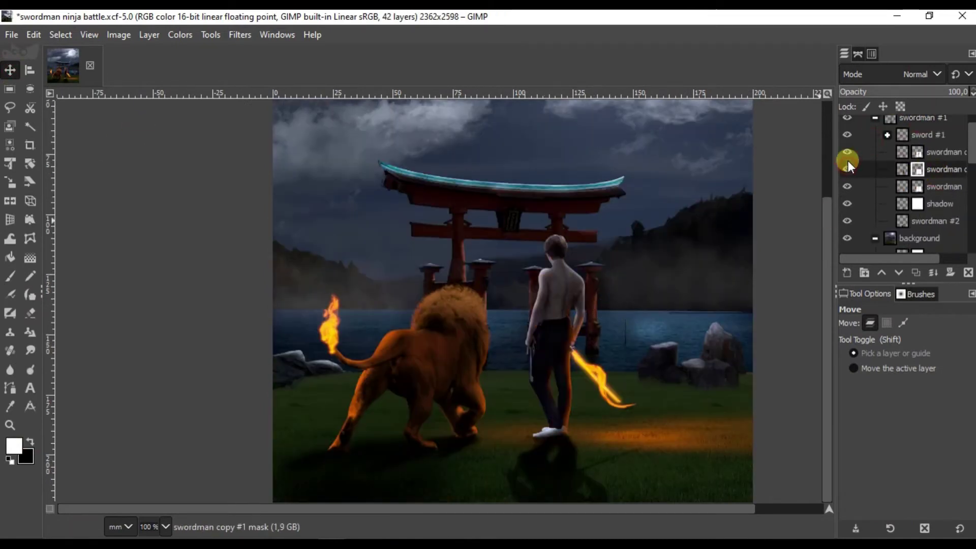
{"action": "key", "text": "a"}
{"action": "scroll", "coordinate": [574, 275], "scroll_direction": "up", "scroll_amount": 5, "text": "ctrl"}
{"action": "left_click", "coordinate": [31, 442]}
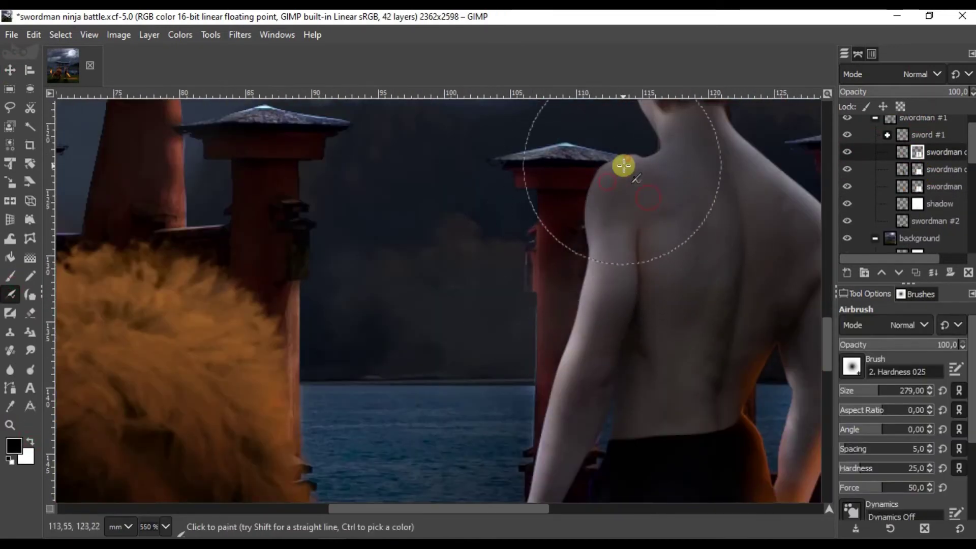
{"action": "scroll", "coordinate": [568, 261], "scroll_direction": "down", "scroll_amount": 3}
{"action": "scroll", "coordinate": [560, 456], "scroll_direction": "down", "scroll_amount": 3}
{"action": "scroll", "coordinate": [534, 344], "scroll_direction": "up", "scroll_amount": 9}
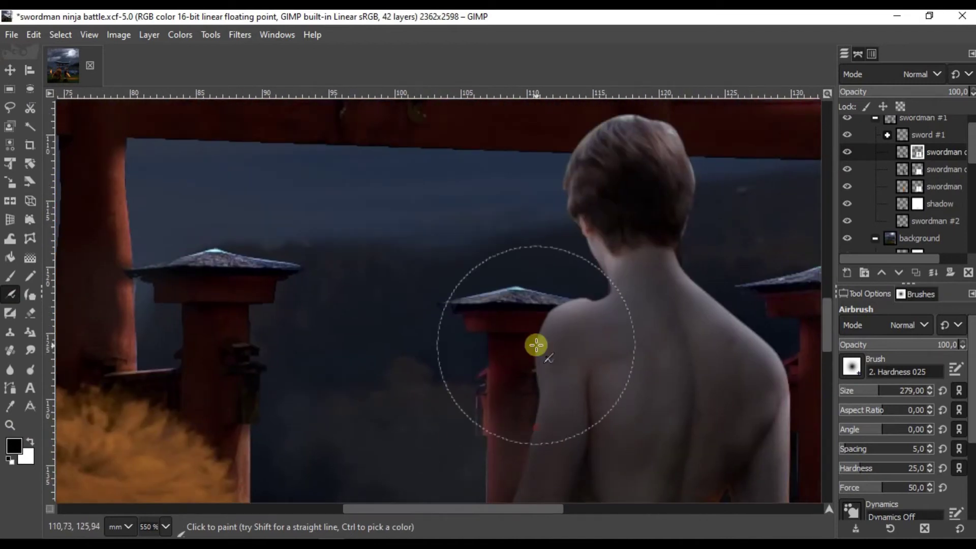
{"action": "scroll", "coordinate": [512, 260], "scroll_direction": "up", "scroll_amount": 3, "text": "ctrl"}
Step: Soften the neck and hair edges, alternating black and white airbrush strokes
{"action": "left_click", "coordinate": [31, 441]}
{"action": "scroll", "coordinate": [538, 273], "scroll_direction": "up", "scroll_amount": 3}
{"action": "scroll", "coordinate": [427, 309], "scroll_direction": "up", "scroll_amount": 2}
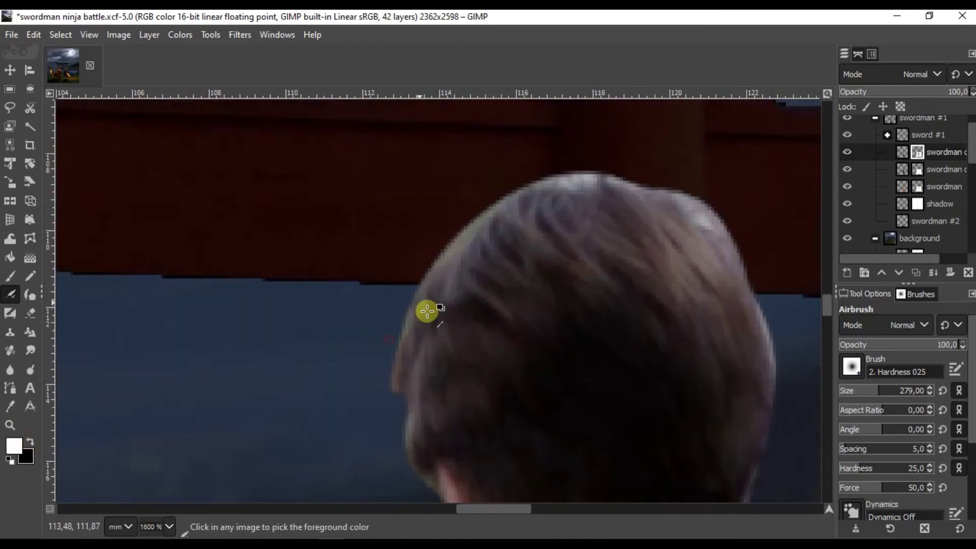
{"action": "scroll", "coordinate": [254, 356], "scroll_direction": "down", "scroll_amount": 5}
{"action": "scroll", "coordinate": [504, 266], "scroll_direction": "up", "scroll_amount": 3}
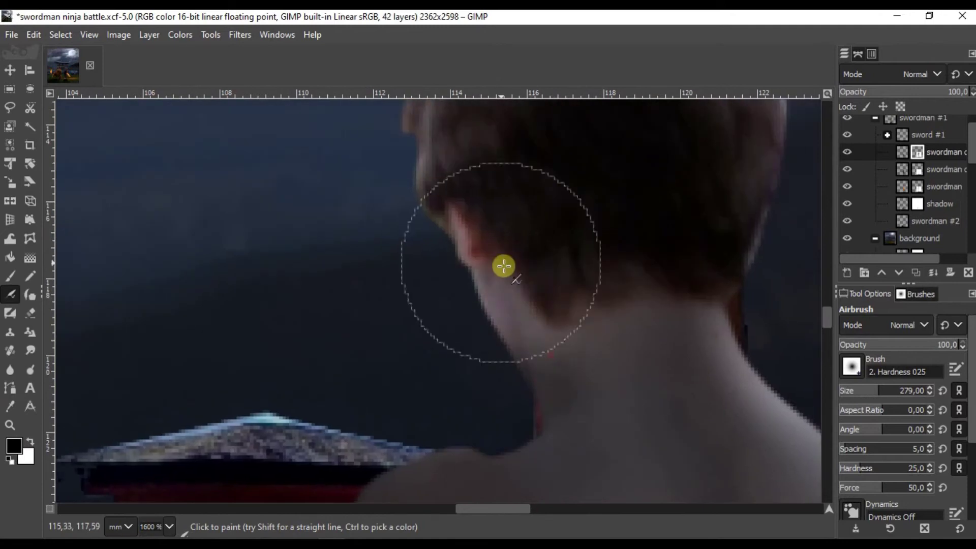
{"action": "scroll", "coordinate": [426, 249], "scroll_direction": "right", "scroll_amount": 2}
{"action": "key", "text": "x"}
{"action": "scroll", "coordinate": [361, 372], "scroll_direction": "down", "scroll_amount": 3, "text": "ctrl"}
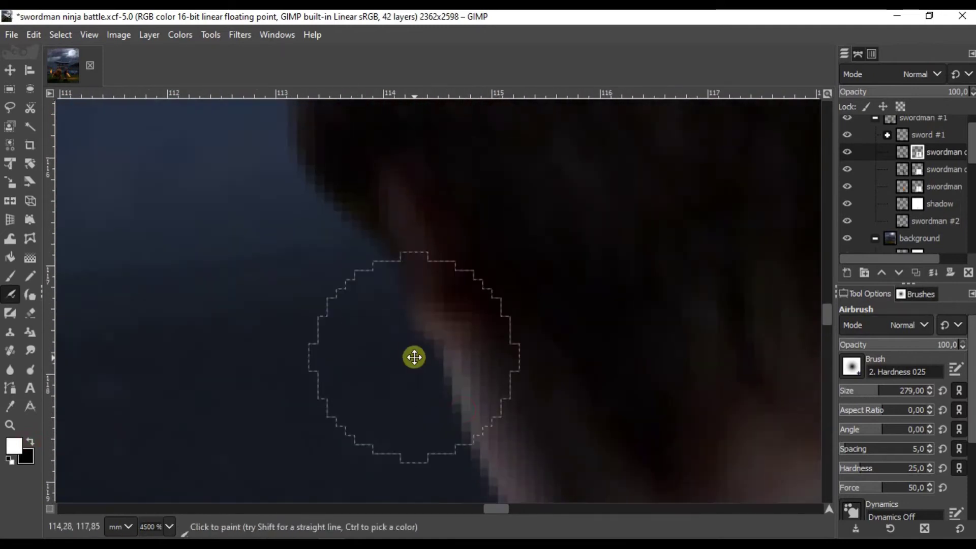
{"action": "scroll", "coordinate": [414, 355], "scroll_direction": "down", "scroll_amount": 4, "text": "ctrl"}
{"action": "scroll", "coordinate": [397, 307], "scroll_direction": "down", "scroll_amount": 2, "text": "ctrl"}
{"action": "scroll", "coordinate": [457, 285], "scroll_direction": "up", "scroll_amount": 6, "text": "ctrl"}
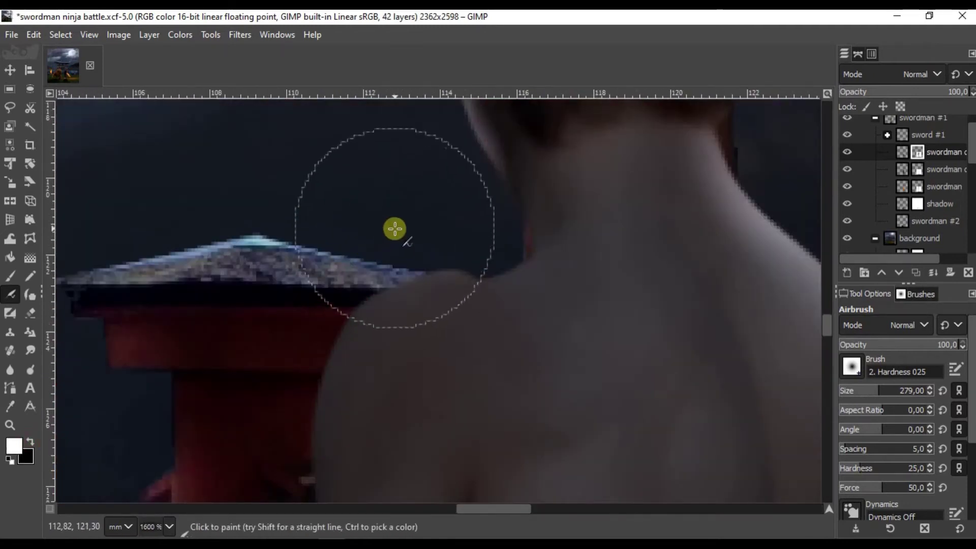
{"action": "scroll", "coordinate": [429, 196], "scroll_direction": "up", "scroll_amount": 2}
{"action": "scroll", "coordinate": [435, 251], "scroll_direction": "down", "scroll_amount": 7, "text": "ctrl"}
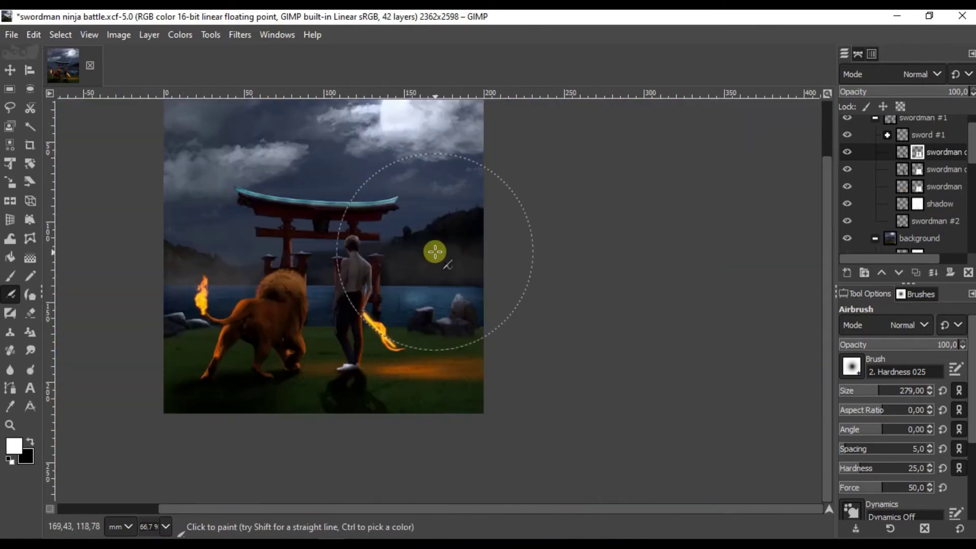
{"action": "scroll", "coordinate": [883, 131], "scroll_direction": "down", "scroll_amount": 3}
{"action": "scroll", "coordinate": [871, 157], "scroll_direction": "down", "scroll_amount": 3}
{"action": "scroll", "coordinate": [871, 157], "scroll_direction": "down", "scroll_amount": 3}
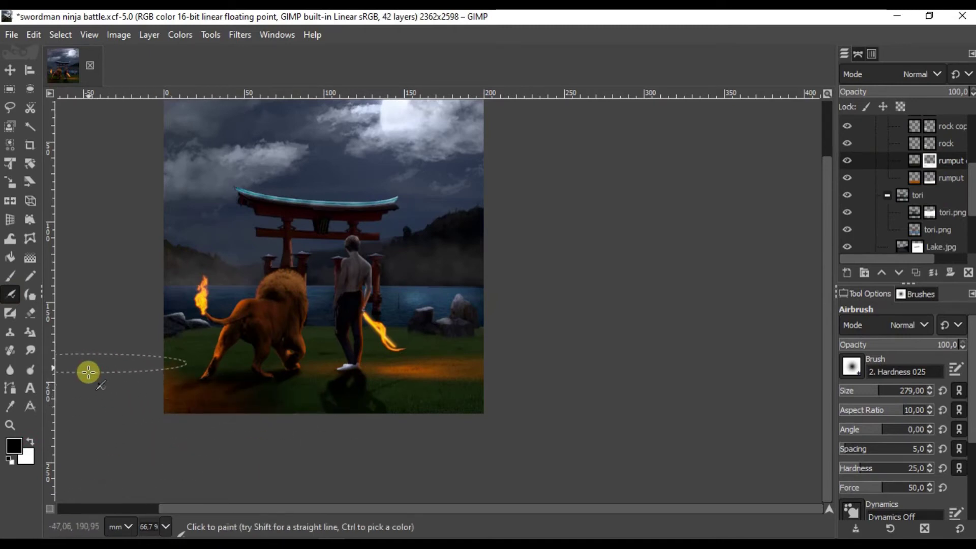
{"action": "scroll", "coordinate": [336, 380], "scroll_direction": "right", "scroll_amount": 1}
Step: Look at the Colors saturation option, then save swordman ninja battle.xcf
{"action": "left_click", "coordinate": [11, 74]}
{"action": "scroll", "coordinate": [949, 200], "scroll_direction": "up", "scroll_amount": 3}
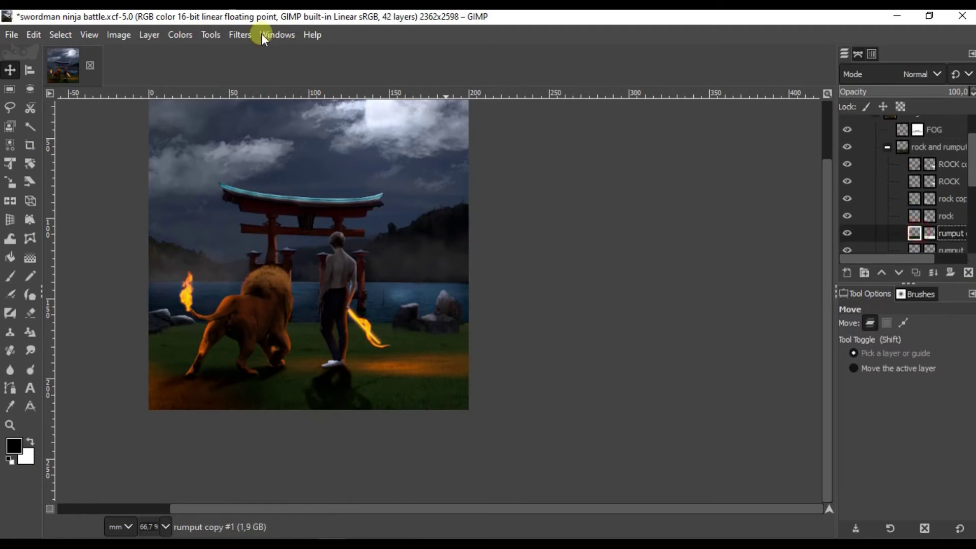
{"action": "left_click", "coordinate": [180, 34]}
{"action": "left_click", "coordinate": [203, 109]}
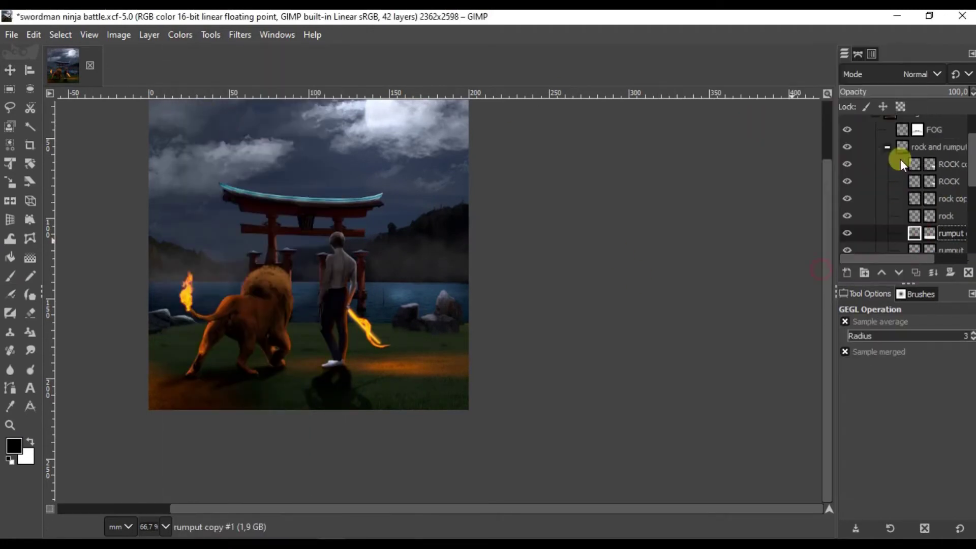
{"action": "key", "text": "ctrl+s"}
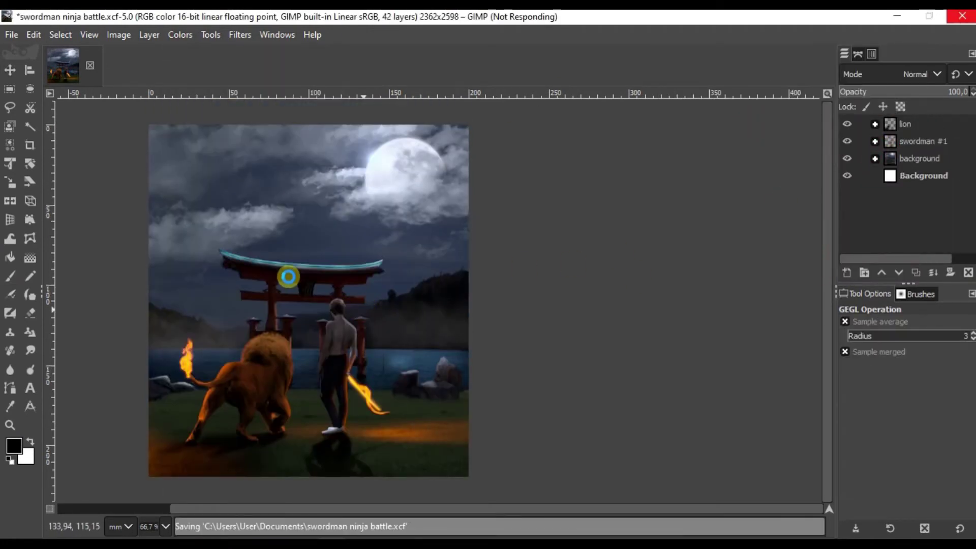
Step: Shift the whole lion group slightly right, closer to the swordsman, in two transforms
{"action": "left_click", "coordinate": [928, 127]}
{"action": "scroll", "coordinate": [740, 234], "scroll_direction": "up", "scroll_amount": 2}
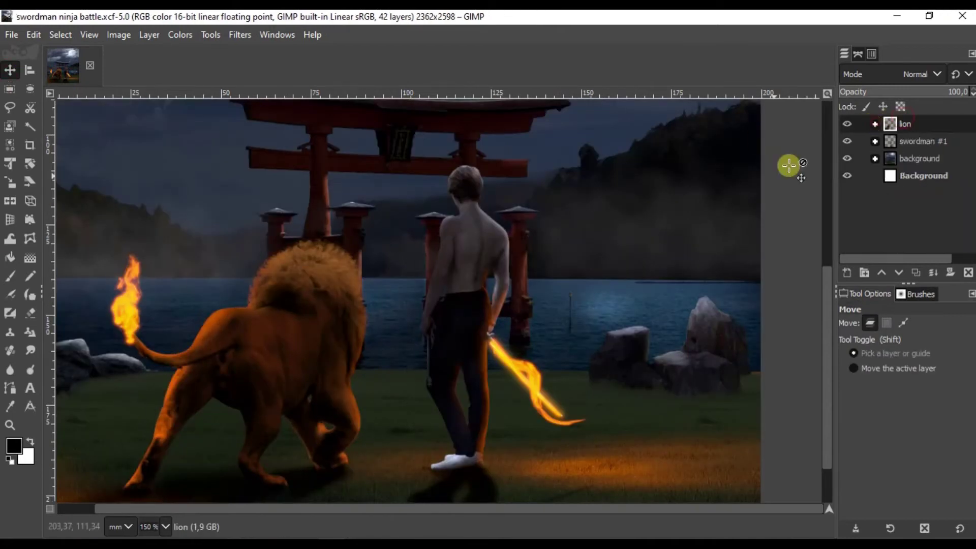
{"action": "key", "text": "shift+t"}
{"action": "left_click_drag", "start_coordinate": [305, 312], "coordinate": [356, 312]}
{"action": "key", "text": "1"}
{"action": "left_click", "coordinate": [801, 196]}
{"action": "left_click", "coordinate": [359, 333]}
{"action": "left_click_drag", "start_coordinate": [361, 328], "coordinate": [365, 328]}
{"action": "left_click", "coordinate": [778, 193]}
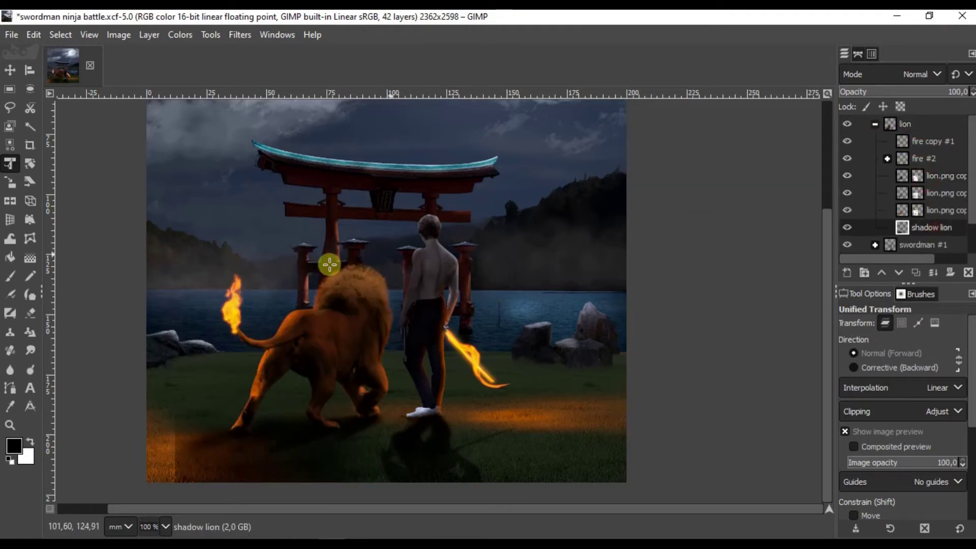
{"action": "left_click", "coordinate": [950, 273]}
Step: Add a mask to the shadow lion layer and soften it with the airbrush in white
{"action": "left_click", "coordinate": [872, 387]}
{"action": "key", "text": "a"}
{"action": "scroll", "coordinate": [164, 475], "scroll_direction": "up", "scroll_amount": 2}
{"action": "scroll", "coordinate": [154, 371], "scroll_direction": "up", "scroll_amount": 2}
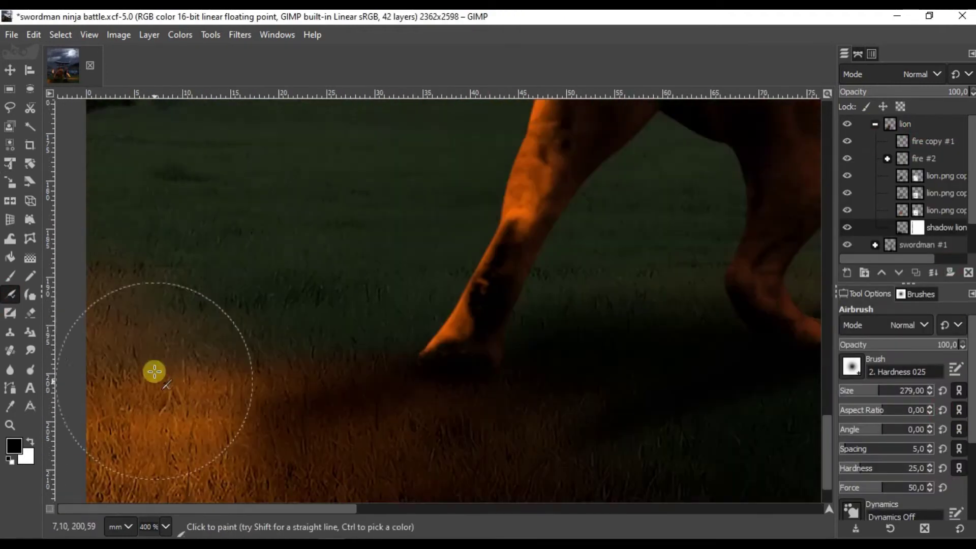
{"action": "scroll", "coordinate": [154, 372], "scroll_direction": "down", "scroll_amount": 3}
{"action": "scroll", "coordinate": [459, 339], "scroll_direction": "down", "scroll_amount": 5}
{"action": "scroll", "coordinate": [403, 227], "scroll_direction": "up", "scroll_amount": 8}
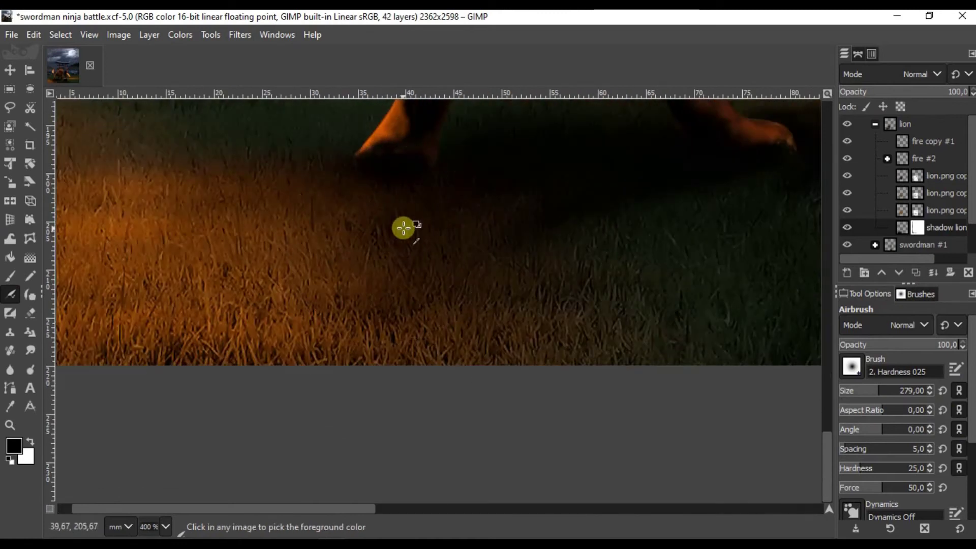
{"action": "scroll", "coordinate": [403, 227], "scroll_direction": "down", "scroll_amount": 1}
{"action": "scroll", "coordinate": [246, 318], "scroll_direction": "down", "scroll_amount": 1}
{"action": "scroll", "coordinate": [301, 290], "scroll_direction": "down", "scroll_amount": 1}
{"action": "scroll", "coordinate": [222, 401], "scroll_direction": "down", "scroll_amount": 1}
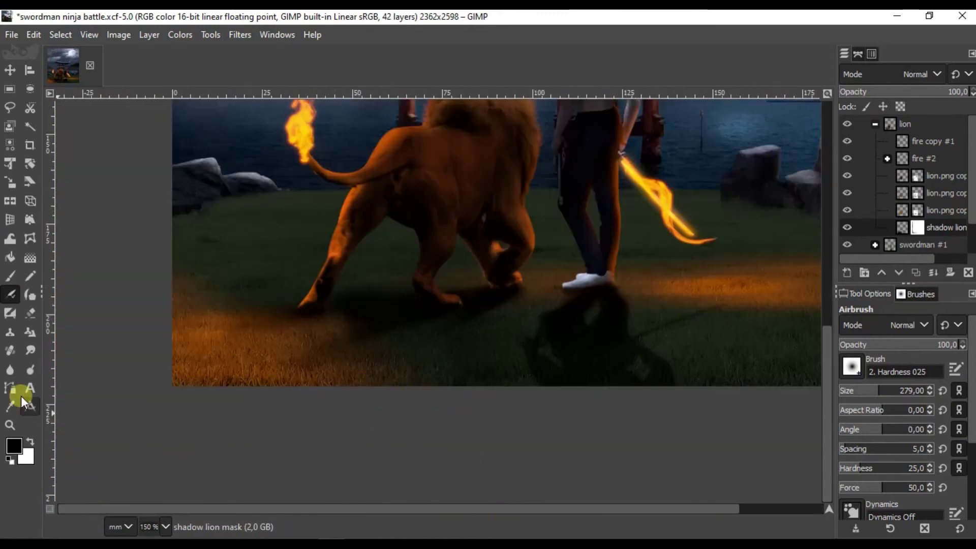
{"action": "key", "text": "x"}
{"action": "scroll", "coordinate": [368, 341], "scroll_direction": "up", "scroll_amount": 2}
{"action": "scroll", "coordinate": [331, 264], "scroll_direction": "down", "scroll_amount": 3}
{"action": "scroll", "coordinate": [662, 323], "scroll_direction": "down", "scroll_amount": 2}
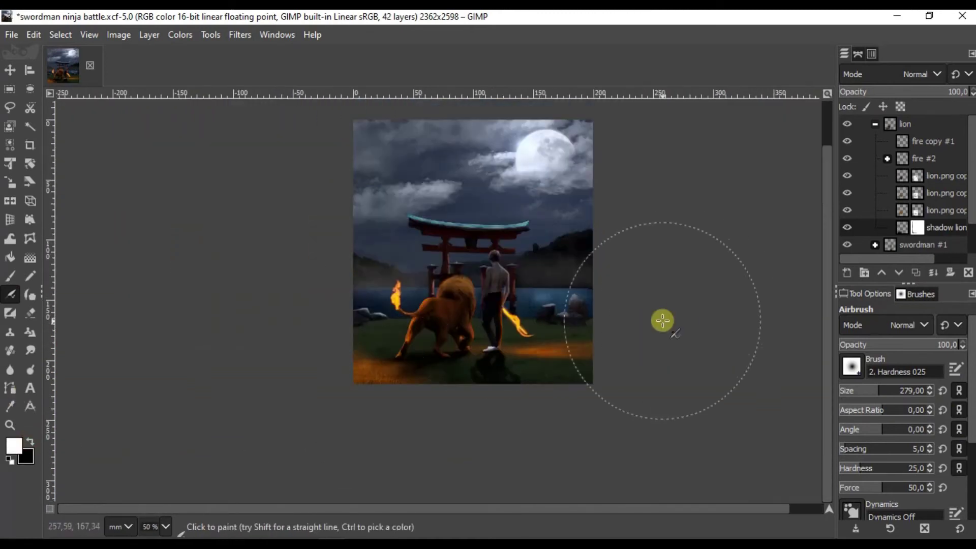
Step: Collapse the lion group and apply a Gaussian blur of size 41.43 to fire copy #1
{"action": "key", "text": "m"}
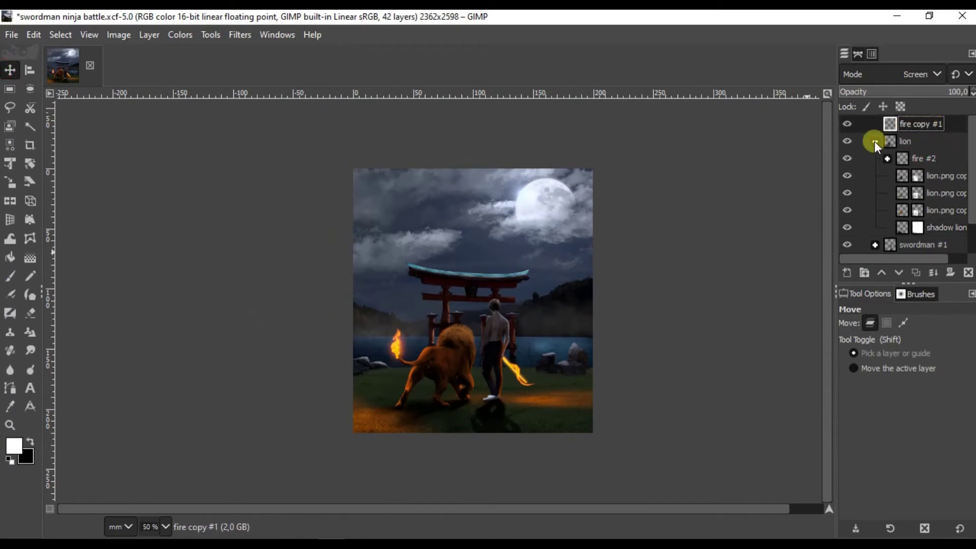
{"action": "left_click", "coordinate": [874, 142]}
{"action": "left_click", "coordinate": [240, 35]}
{"action": "left_click", "coordinate": [453, 156]}
{"action": "scroll", "coordinate": [427, 322], "scroll_direction": "up", "scroll_amount": 2}
{"action": "left_click", "coordinate": [754, 130]}
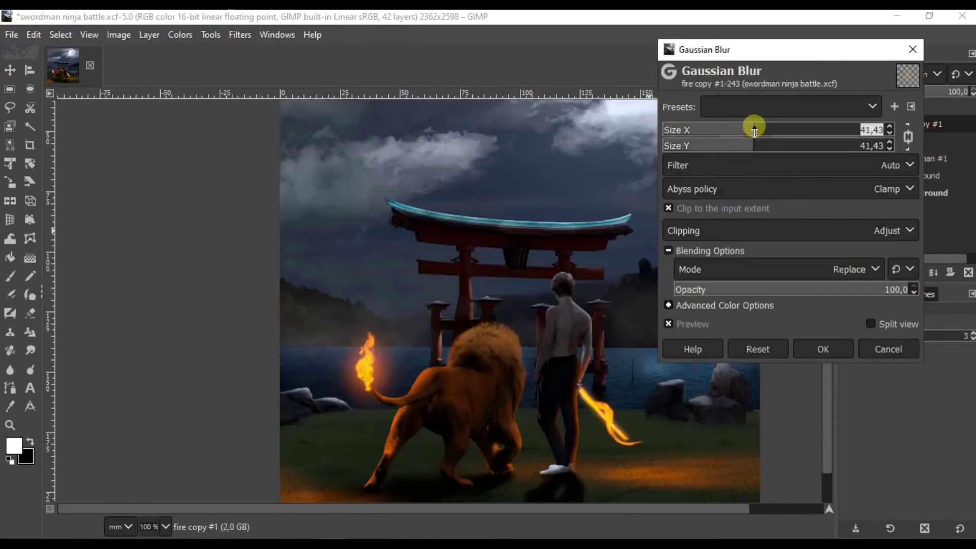
{"action": "key", "text": "Return"}
{"action": "scroll", "coordinate": [479, 164], "scroll_direction": "down", "scroll_amount": 1}
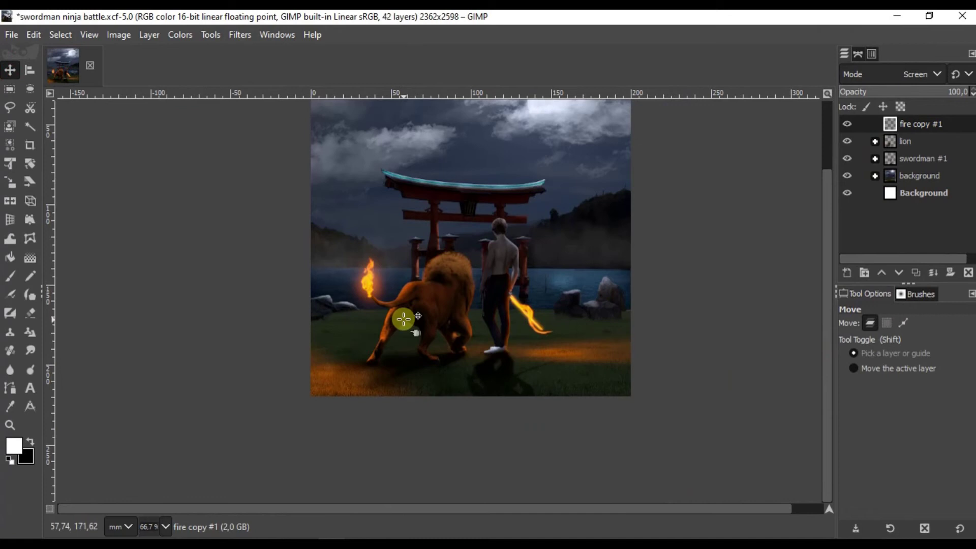
{"action": "scroll", "coordinate": [699, 286], "scroll_direction": "up", "scroll_amount": 3}
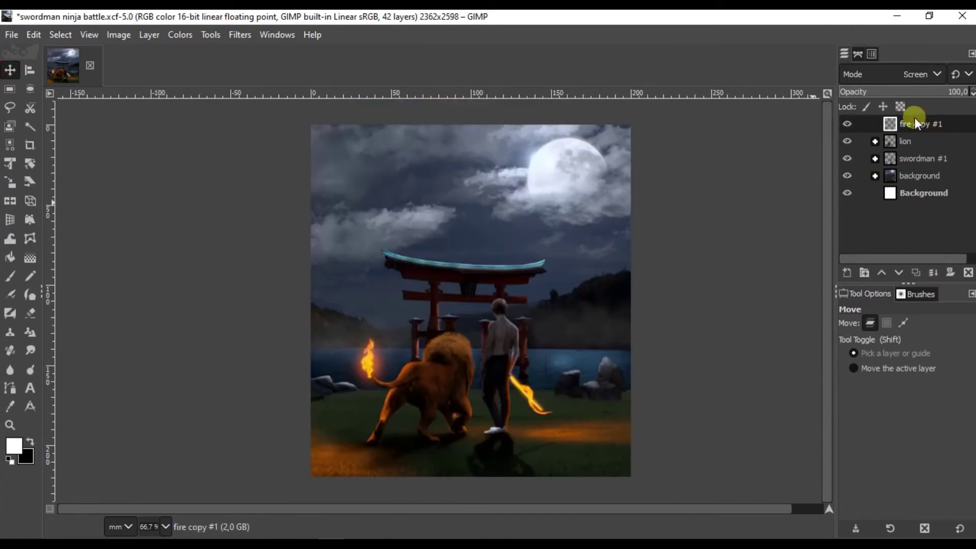
Step: Create a layer group named 'swordman and lion and bg' holding the swordman and background layers
{"action": "key", "text": "shift+ctrl+n"}
{"action": "key", "text": "Escape"}
{"action": "left_click", "coordinate": [864, 272]}
{"action": "double_click", "coordinate": [907, 124]}
{"action": "type", "text": "swordman and lion"}
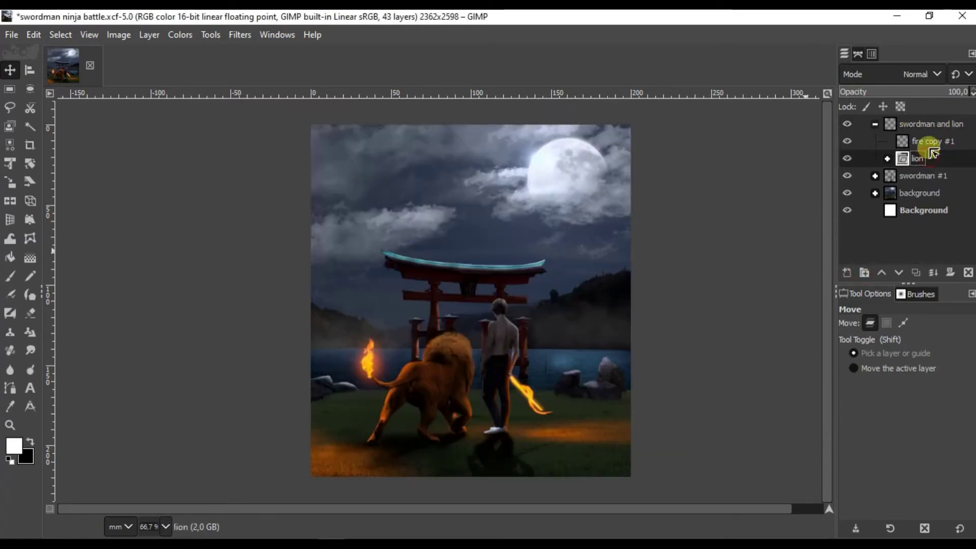
{"action": "mouse_move", "coordinate": [921, 176]}
{"action": "left_mouse_down"}
{"action": "mouse_move", "coordinate": [920, 165]}
{"action": "mouse_move", "coordinate": [926, 185]}
{"action": "left_mouse_up"}
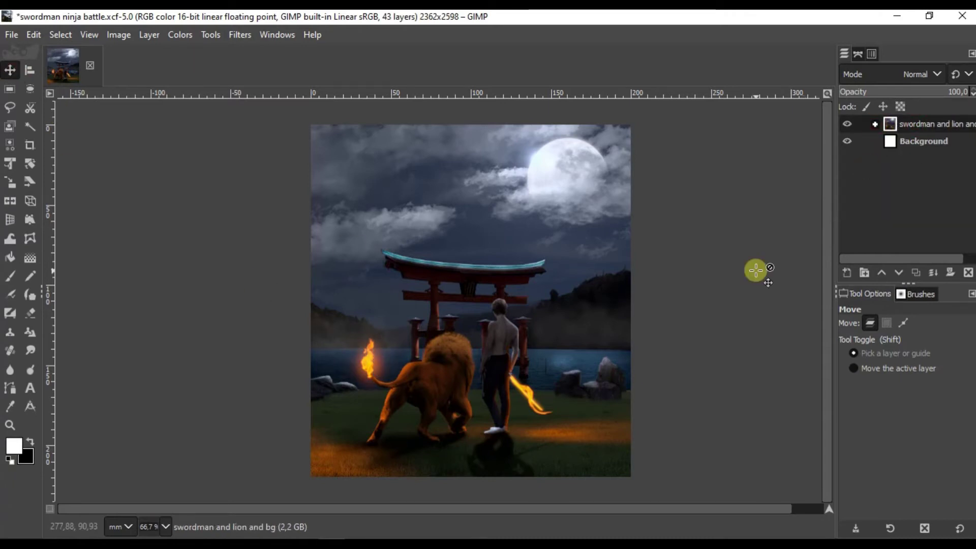
Step: Drop ninja.png into the image and scale it down onto the torii roof
{"action": "key", "text": "alt+Tab"}
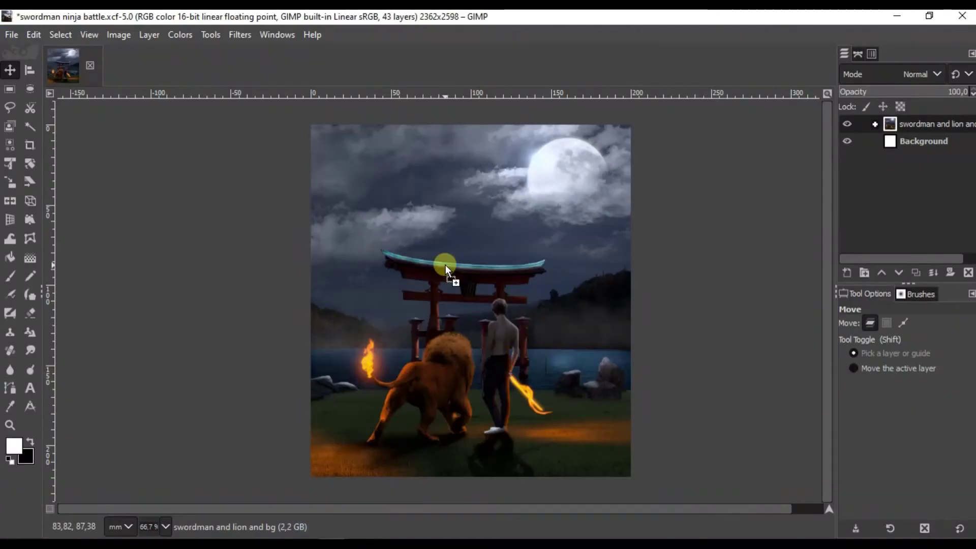
{"action": "left_click_drag", "start_coordinate": [570, 136], "coordinate": [445, 264]}
{"action": "key", "text": "shift+t"}
{"action": "mouse_move", "coordinate": [305, 119]}
{"action": "left_mouse_down"}
{"action": "mouse_move", "coordinate": [464, 196]}
{"action": "mouse_move", "coordinate": [558, 331]}
{"action": "mouse_move", "coordinate": [383, 174]}
{"action": "mouse_move", "coordinate": [344, 218]}
{"action": "left_mouse_up"}
{"action": "scroll", "coordinate": [570, 318], "scroll_direction": "up", "scroll_amount": 2}
{"action": "key", "text": "Return"}
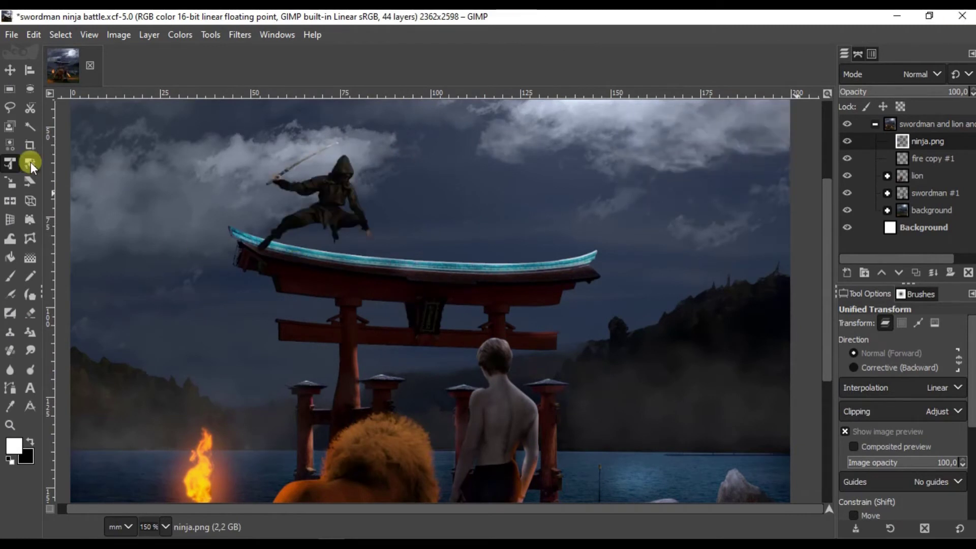
Step: Reposition the ninja onto the left end of the torii roof
{"action": "left_click", "coordinate": [118, 34]}
{"action": "left_click", "coordinate": [320, 101]}
{"action": "key", "text": "Escape"}
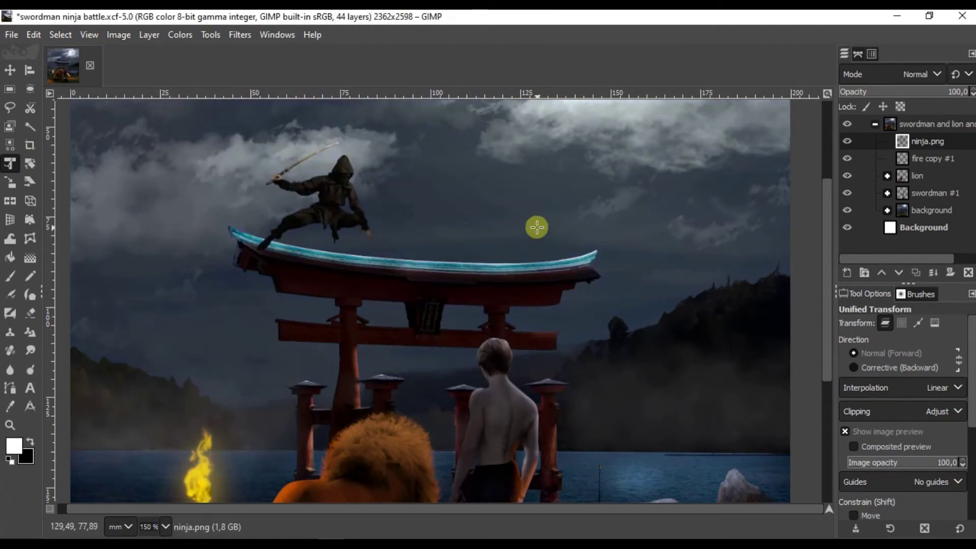
{"action": "left_click", "coordinate": [349, 198]}
{"action": "mouse_move", "coordinate": [349, 199]}
{"action": "left_mouse_down"}
{"action": "mouse_move", "coordinate": [515, 233]}
{"action": "mouse_move", "coordinate": [319, 213]}
{"action": "left_mouse_up"}
{"action": "key", "text": "Return"}
{"action": "key", "text": "shift+f"}
{"action": "key", "text": "m"}
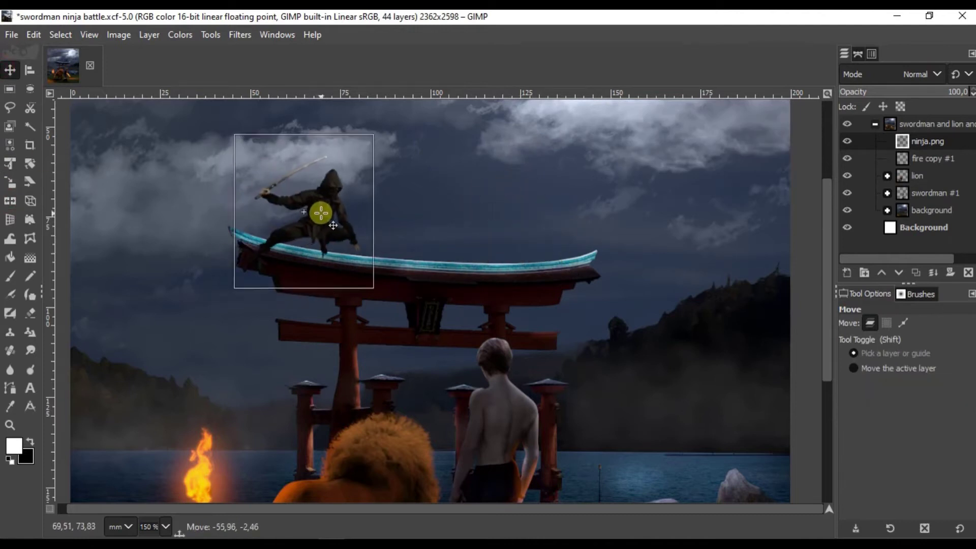
{"action": "scroll", "coordinate": [321, 212], "scroll_direction": "down", "scroll_amount": 2}
{"action": "scroll", "coordinate": [376, 231], "scroll_direction": "up", "scroll_amount": 3}
Step: Enlarge the ninja slightly with Unified Transform
{"action": "key", "text": "shift+t"}
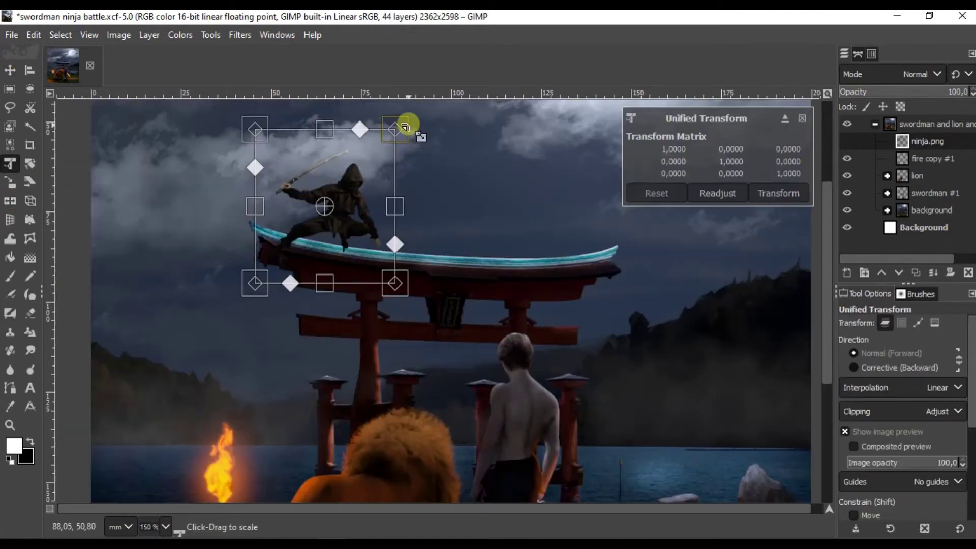
{"action": "scroll", "coordinate": [356, 224], "scroll_direction": "up", "scroll_amount": 2}
{"action": "key", "text": "Return"}
{"action": "scroll", "coordinate": [410, 277], "scroll_direction": "down", "scroll_amount": 3}
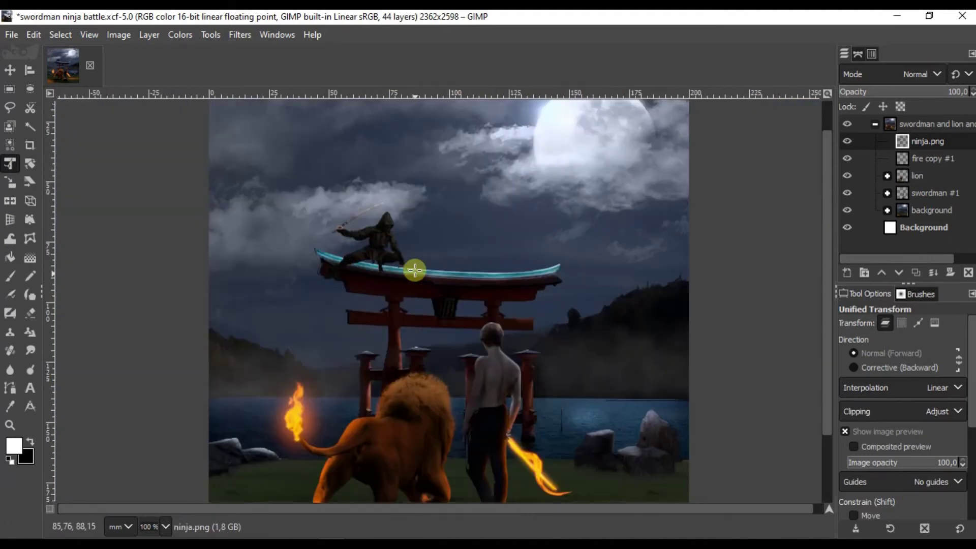
{"action": "scroll", "coordinate": [373, 239], "scroll_direction": "up", "scroll_amount": 3}
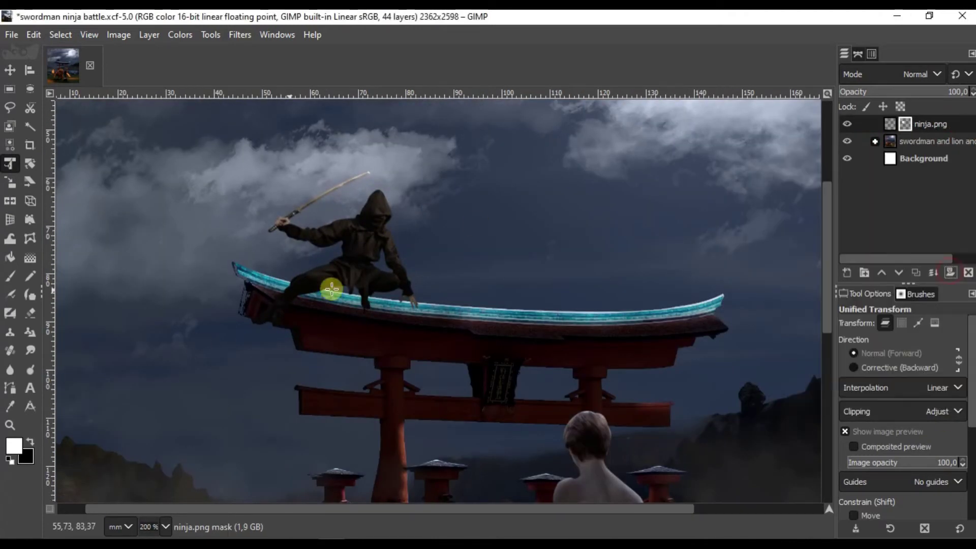
Step: Mask the ninja's feet with black along the roof edge, then duplicate the ninja layer
{"action": "left_click", "coordinate": [9, 275]}
{"action": "left_click", "coordinate": [30, 441]}
{"action": "scroll", "coordinate": [388, 290], "scroll_direction": "up", "scroll_amount": 5}
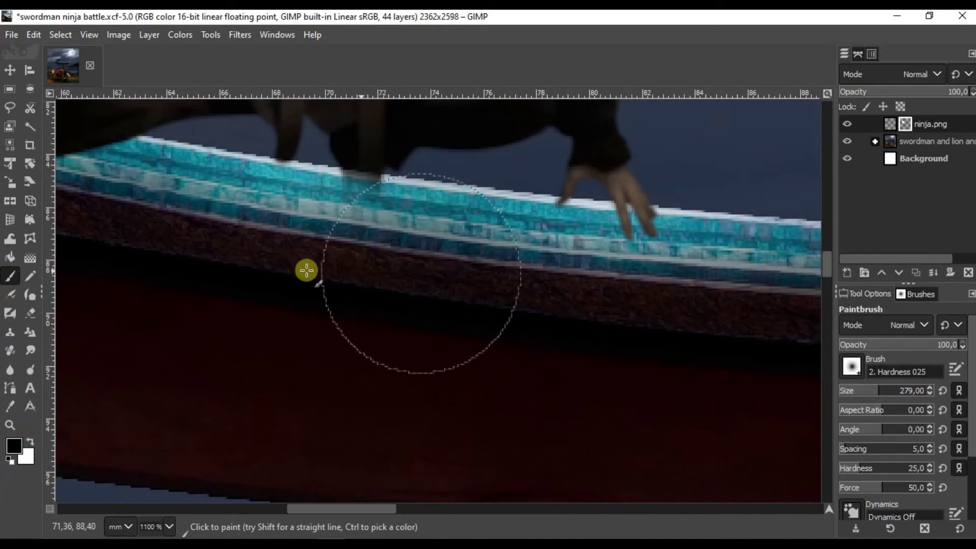
{"action": "scroll", "coordinate": [307, 269], "scroll_direction": "down", "scroll_amount": 2}
{"action": "scroll", "coordinate": [436, 316], "scroll_direction": "down", "scroll_amount": 3}
{"action": "scroll", "coordinate": [305, 331], "scroll_direction": "up", "scroll_amount": 6}
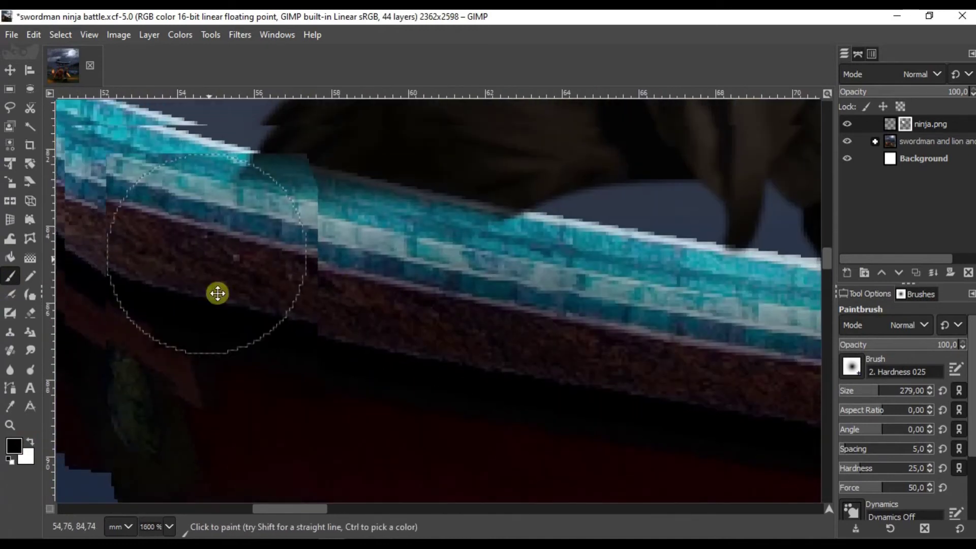
{"action": "scroll", "coordinate": [218, 293], "scroll_direction": "down", "scroll_amount": 2}
{"action": "scroll", "coordinate": [453, 342], "scroll_direction": "down", "scroll_amount": 3}
{"action": "scroll", "coordinate": [394, 361], "scroll_direction": "down", "scroll_amount": 2}
{"action": "scroll", "coordinate": [466, 392], "scroll_direction": "up", "scroll_amount": 5}
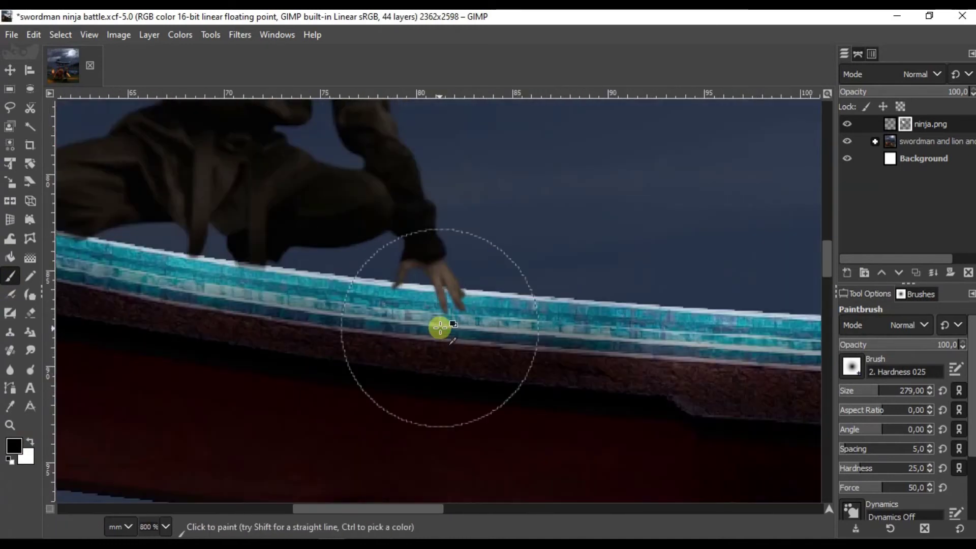
{"action": "scroll", "coordinate": [440, 327], "scroll_direction": "down", "scroll_amount": 5}
{"action": "left_click", "coordinate": [10, 70]}
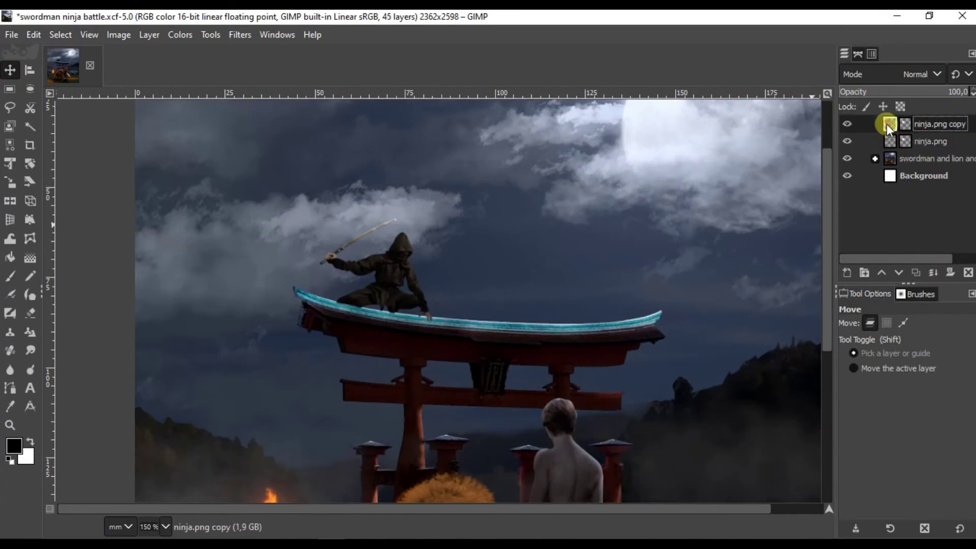
Step: Raise the lower ninja.png layer's exposure to 1.977
{"action": "left_click", "coordinate": [896, 148]}
{"action": "left_click", "coordinate": [180, 35]}
{"action": "left_click", "coordinate": [213, 146]}
{"action": "left_click", "coordinate": [810, 145]}
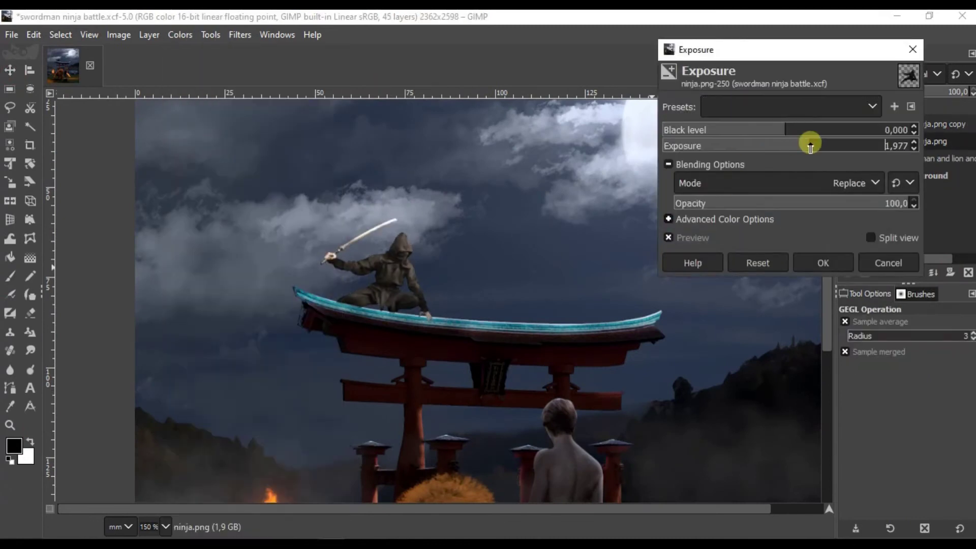
{"action": "left_click", "coordinate": [837, 267]}
Step: Airbrush the lower ninja layer around the hood, sword arm and hand edges
{"action": "key", "text": "a"}
{"action": "scroll", "coordinate": [421, 224], "scroll_direction": "up", "scroll_amount": 4}
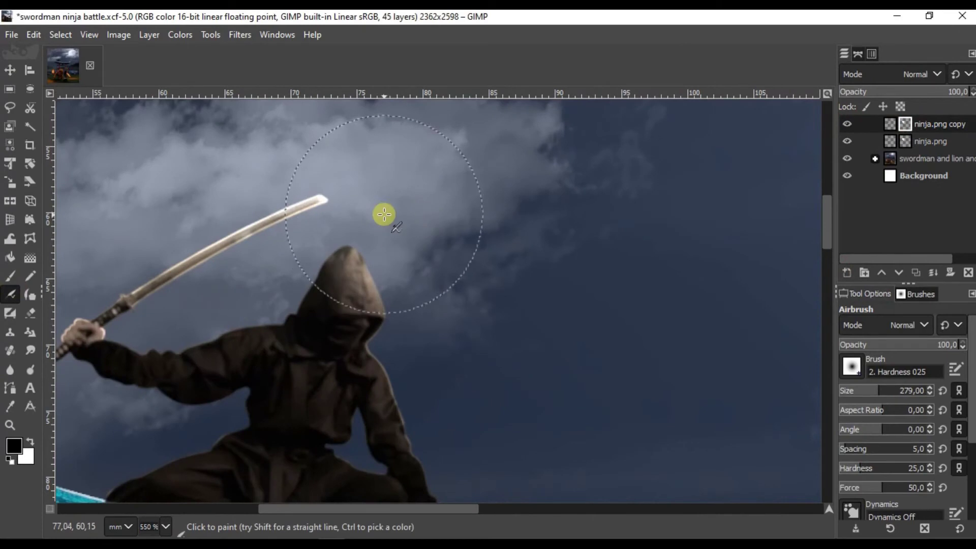
{"action": "scroll", "coordinate": [289, 386], "scroll_direction": "up", "scroll_amount": 2}
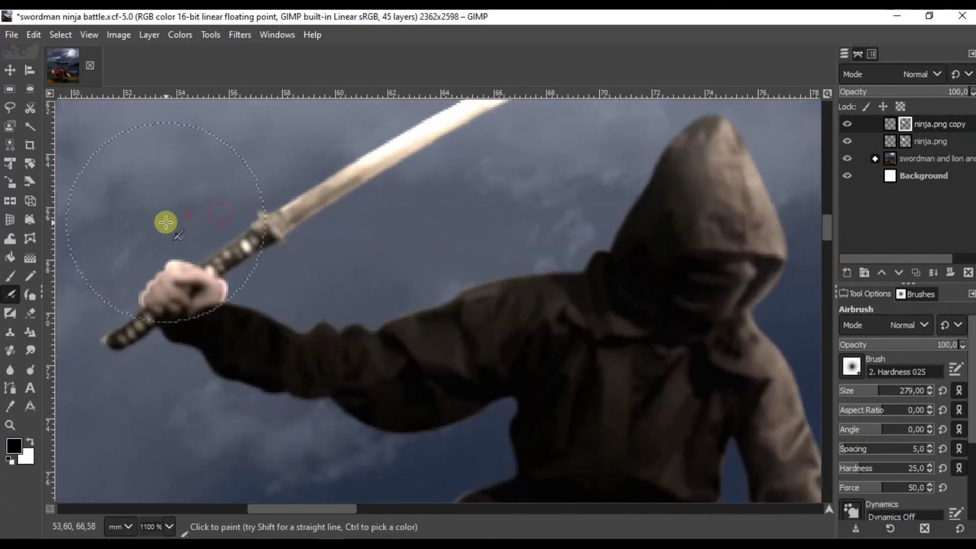
{"action": "scroll", "coordinate": [473, 267], "scroll_direction": "down", "scroll_amount": 2}
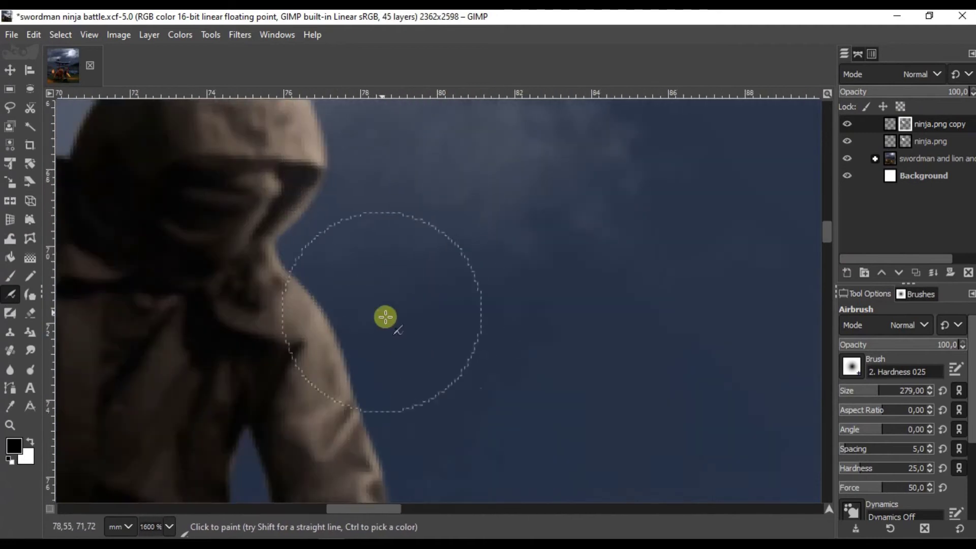
{"action": "scroll", "coordinate": [386, 317], "scroll_direction": "down", "scroll_amount": 3}
{"action": "left_click", "coordinate": [20, 72]}
{"action": "left_click", "coordinate": [930, 142]}
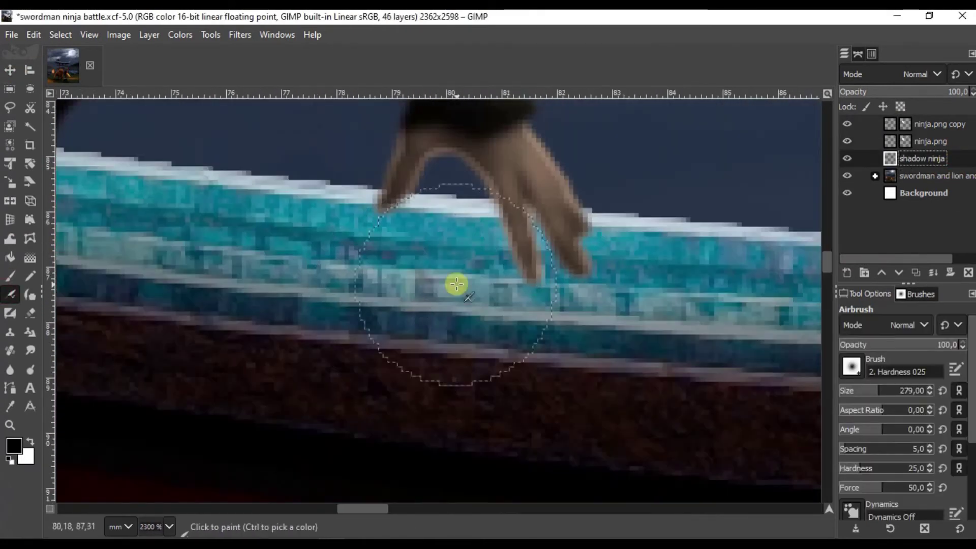
Step: Airbrush a dark shadow of the ninja onto the torii roof
{"action": "mouse_move", "coordinate": [456, 284]}
{"action": "left_mouse_down"}
{"action": "mouse_move", "coordinate": [371, 250]}
{"action": "mouse_move", "coordinate": [218, 450]}
{"action": "left_mouse_up"}
{"action": "scroll", "coordinate": [395, 265], "scroll_direction": "up", "scroll_amount": 3}
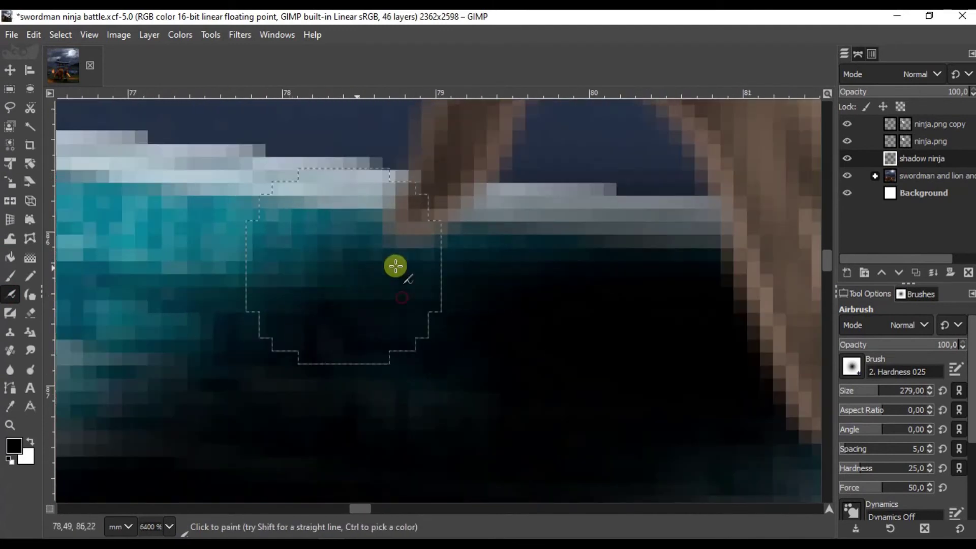
{"action": "scroll", "coordinate": [401, 266], "scroll_direction": "down", "scroll_amount": 4}
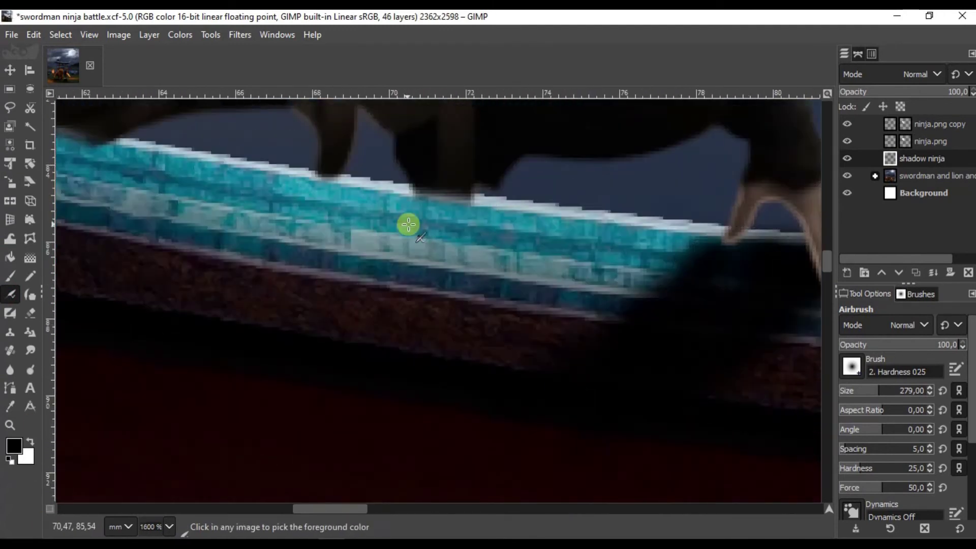
{"action": "scroll", "coordinate": [409, 224], "scroll_direction": "up", "scroll_amount": 1}
{"action": "scroll", "coordinate": [417, 219], "scroll_direction": "down", "scroll_amount": 2}
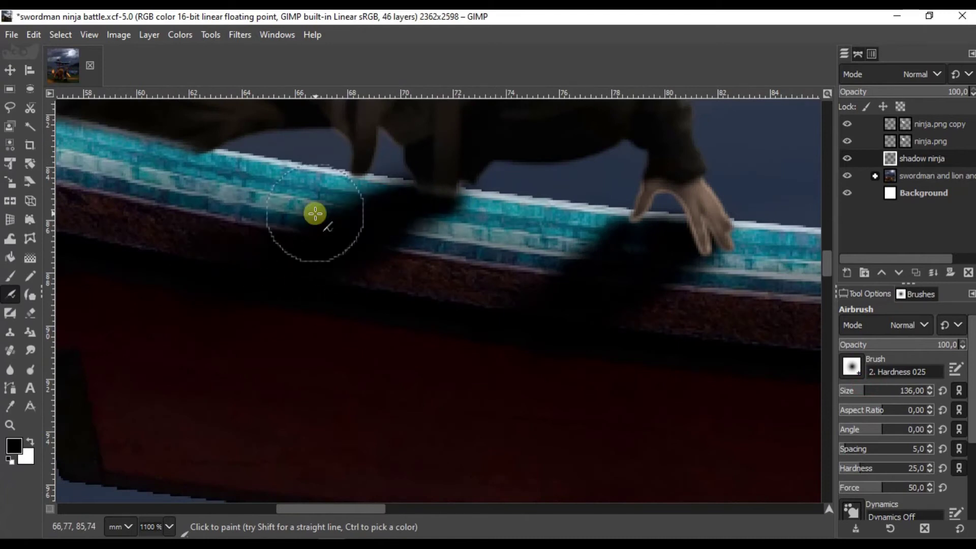
{"action": "scroll", "coordinate": [315, 213], "scroll_direction": "left", "scroll_amount": 3}
{"action": "scroll", "coordinate": [461, 203], "scroll_direction": "left", "scroll_amount": 2}
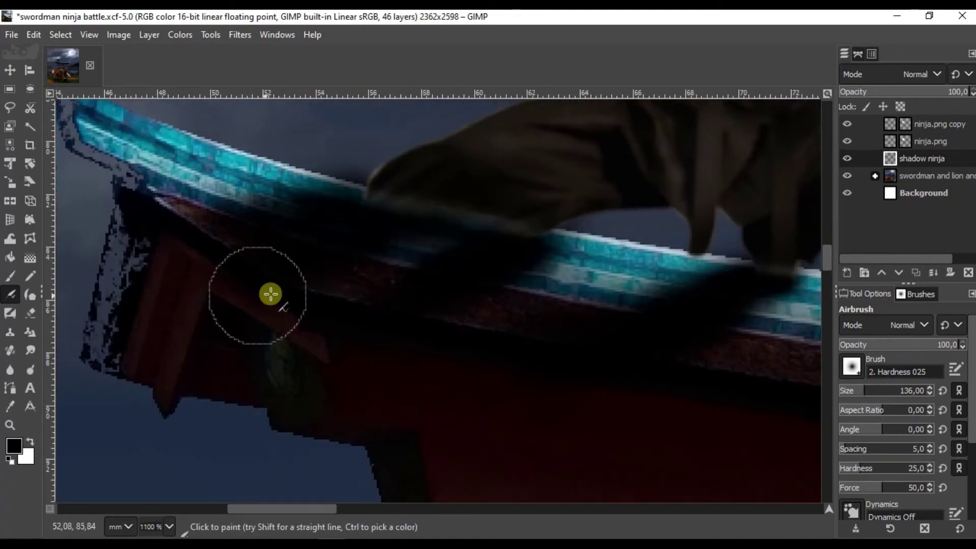
{"action": "scroll", "coordinate": [230, 262], "scroll_direction": "down", "scroll_amount": 10}
{"action": "scroll", "coordinate": [366, 252], "scroll_direction": "up", "scroll_amount": 5}
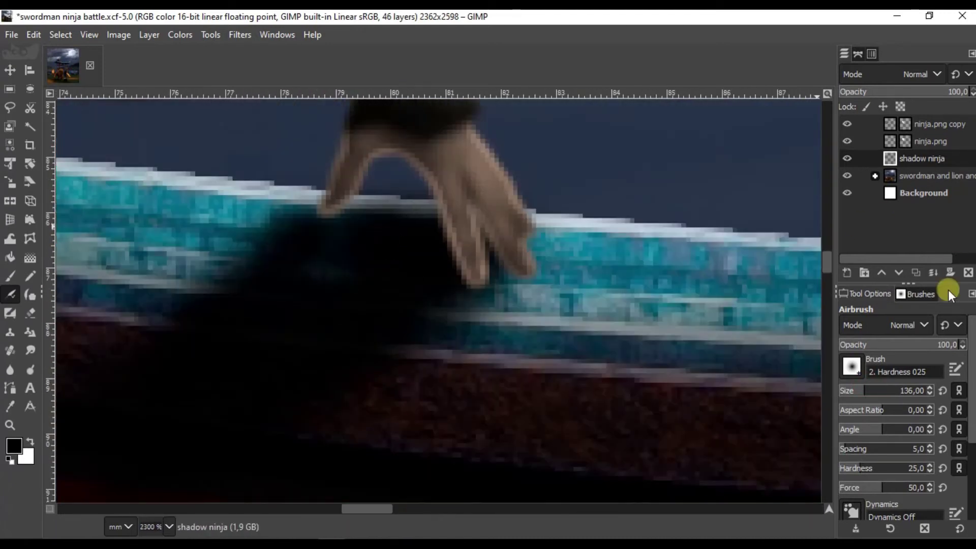
Step: Add a white mask to the shadow ninja layer and touch up the ninja's mask at the roof edge
{"action": "left_click", "coordinate": [950, 273], "text": "shift"}
{"action": "scroll", "coordinate": [400, 200], "scroll_direction": "up", "scroll_amount": 4}
{"action": "scroll", "coordinate": [400, 199], "scroll_direction": "down", "scroll_amount": 1}
{"action": "scroll", "coordinate": [421, 224], "scroll_direction": "down", "scroll_amount": 10}
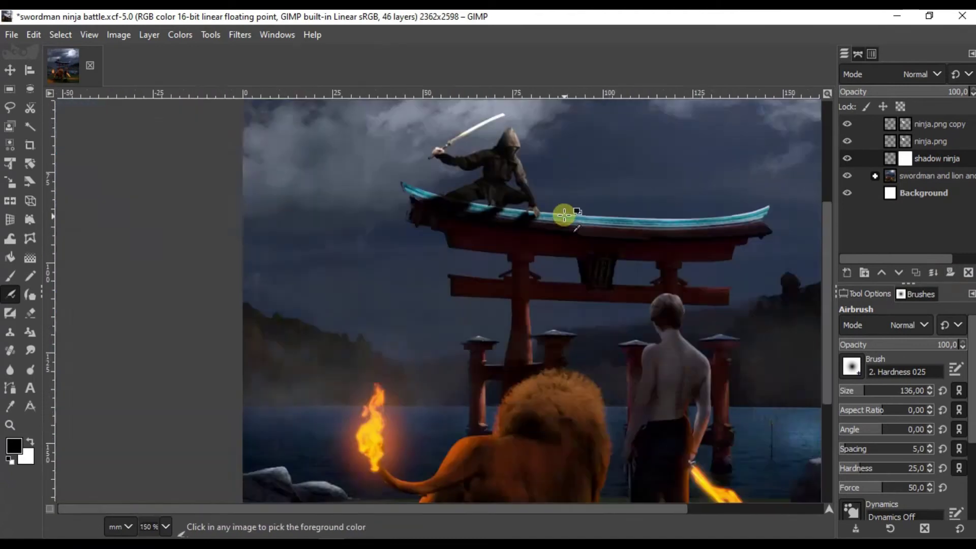
{"action": "scroll", "coordinate": [451, 501], "scroll_direction": "down", "scroll_amount": 1}
{"action": "scroll", "coordinate": [502, 306], "scroll_direction": "up", "scroll_amount": 4}
{"action": "scroll", "coordinate": [501, 306], "scroll_direction": "up", "scroll_amount": 3}
{"action": "scroll", "coordinate": [501, 306], "scroll_direction": "up", "scroll_amount": 1}
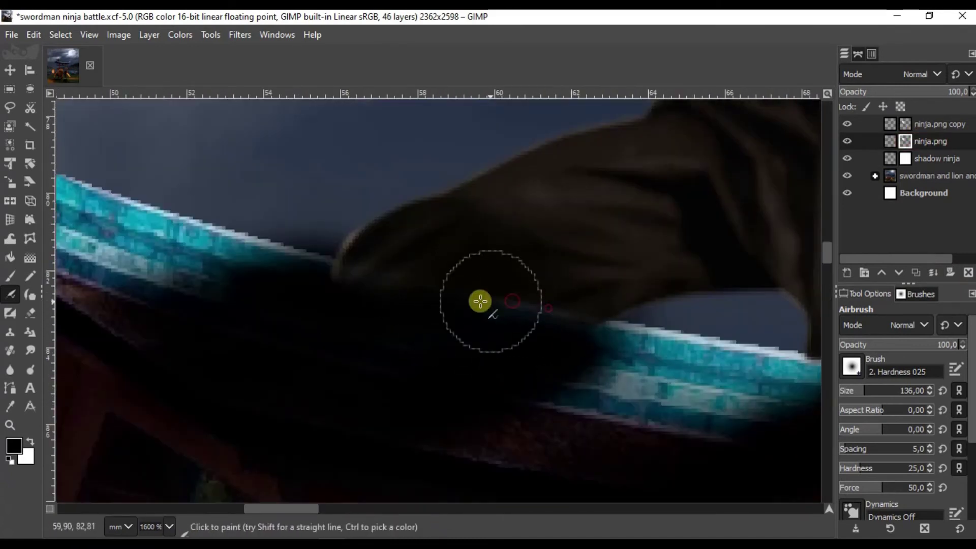
{"action": "left_click", "coordinate": [905, 124]}
{"action": "scroll", "coordinate": [426, 321], "scroll_direction": "down", "scroll_amount": 4}
{"action": "scroll", "coordinate": [548, 349], "scroll_direction": "down", "scroll_amount": 1}
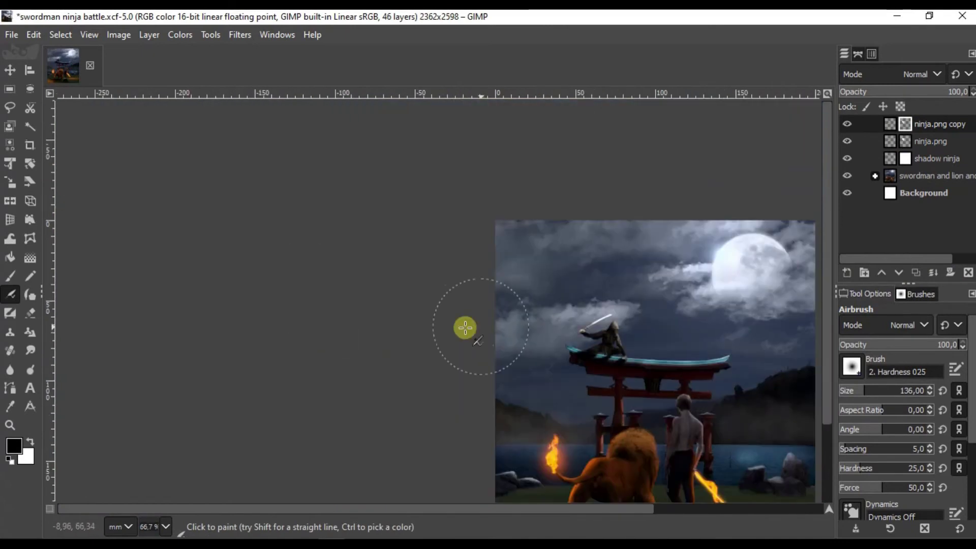
Step: Outline the ninja's sword with a path, then copy and paste it as a new layer
{"action": "left_click", "coordinate": [10, 388]}
{"action": "scroll", "coordinate": [384, 298], "scroll_direction": "up", "scroll_amount": 5}
{"action": "scroll", "coordinate": [324, 327], "scroll_direction": "up", "scroll_amount": 3}
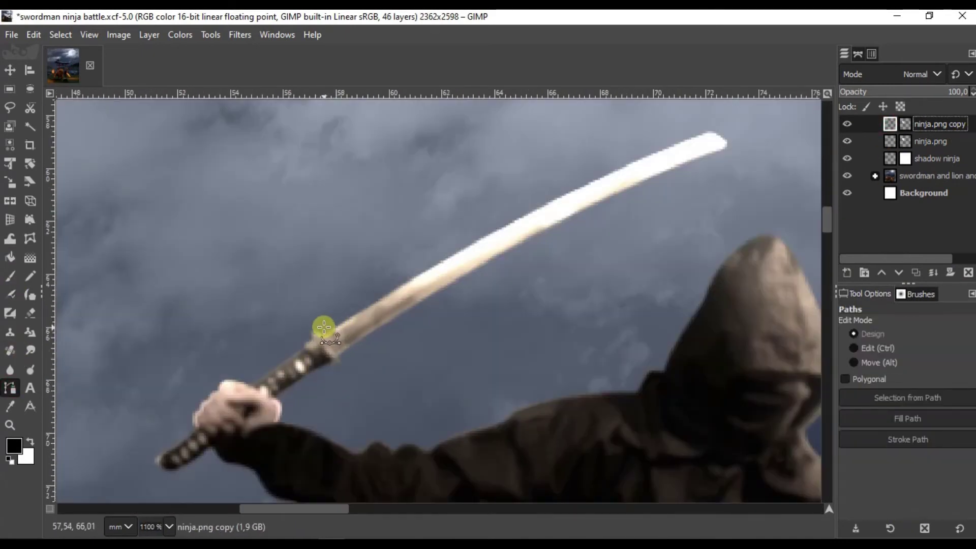
{"action": "left_click_drag", "start_coordinate": [329, 324], "coordinate": [353, 359]}
{"action": "scroll", "coordinate": [467, 284], "scroll_direction": "right", "scroll_amount": 3}
{"action": "key", "text": "ctrl+c"}
{"action": "key", "text": "ctrl+v"}
Step: Rename the pasted layer 'sword #2' and preview it tinted cyan with Colorize
{"action": "left_click", "coordinate": [846, 273]}
{"action": "double_click", "coordinate": [908, 124]}
{"action": "type", "text": "swor"}
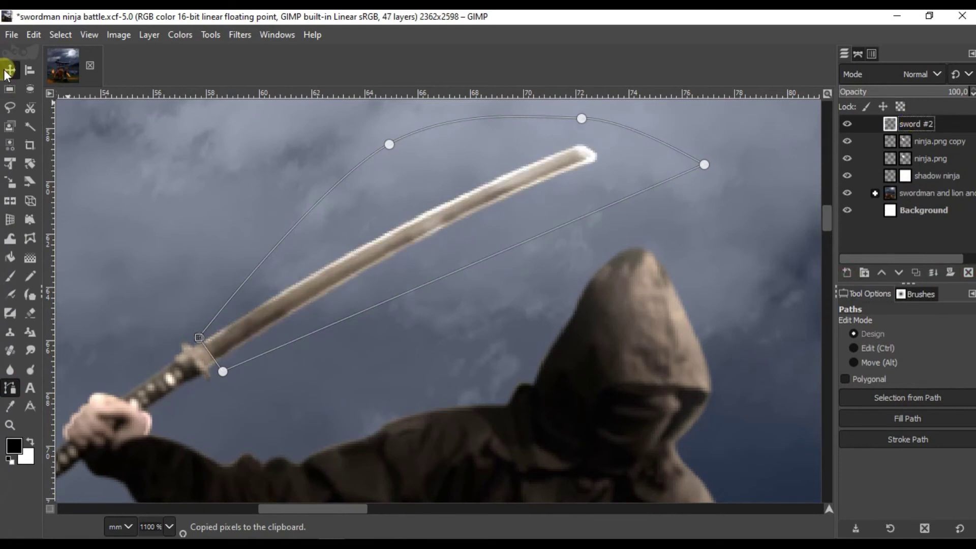
{"action": "left_click", "coordinate": [180, 34]}
{"action": "left_click", "coordinate": [236, 455]}
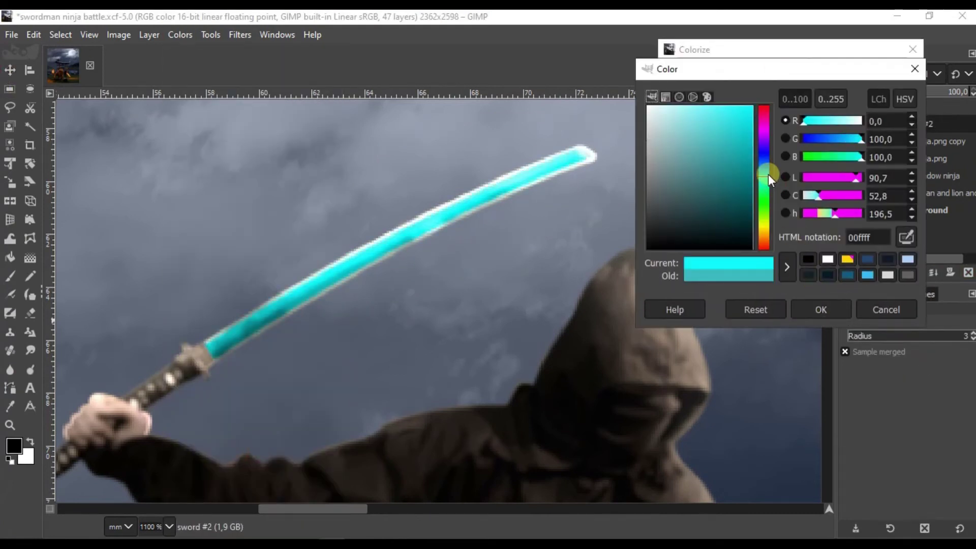
Step: Colorize the sword blue, duplicate it, and Gaussian-blur the copy at 1.5
{"action": "left_click", "coordinate": [766, 170]}
{"action": "left_click", "coordinate": [821, 309]}
{"action": "key", "text": "ctrl+shift+d"}
{"action": "left_click", "coordinate": [240, 35]}
{"action": "left_click", "coordinate": [452, 159]}
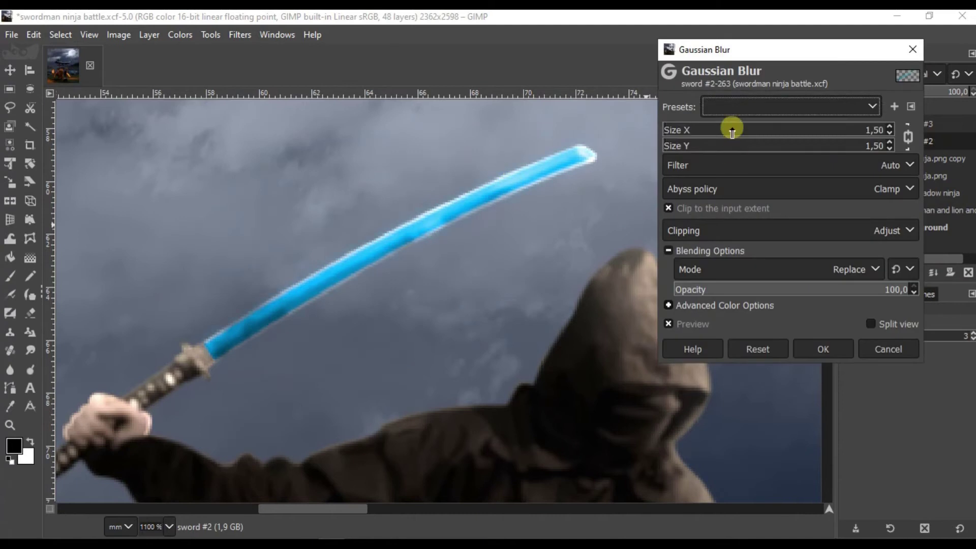
{"action": "left_click", "coordinate": [823, 349]}
Step: Select sword #3 and apply the same Gaussian blur to it
{"action": "key", "text": "minus"}
{"action": "key", "text": "minus"}
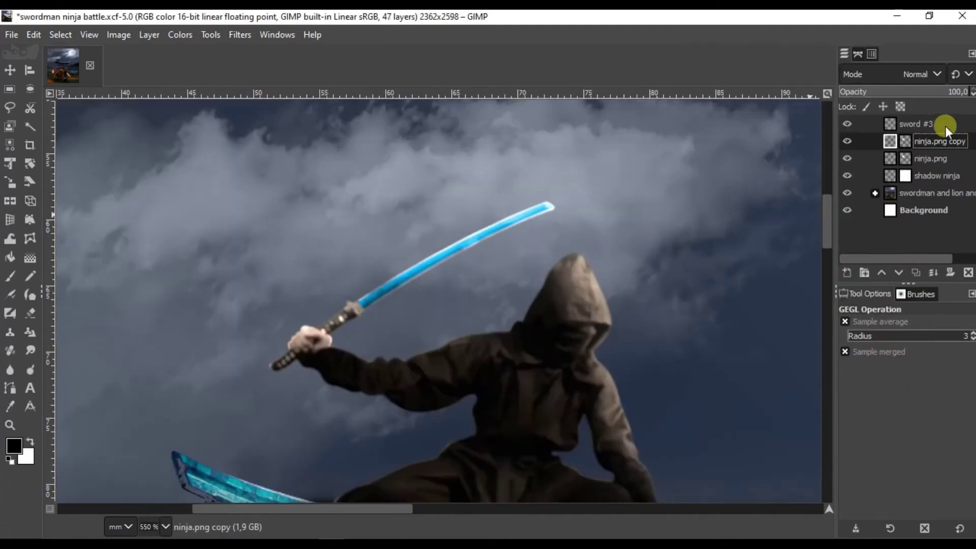
{"action": "left_click", "coordinate": [946, 126]}
{"action": "key", "text": "shift+c"}
{"action": "key", "text": "minus"}
{"action": "key", "text": "minus"}
{"action": "left_click_drag", "start_coordinate": [235, 134], "coordinate": [488, 361]}
{"action": "key", "text": "m"}
{"action": "left_click", "coordinate": [240, 35]}
{"action": "left_click", "coordinate": [285, 72]}
{"action": "left_click", "coordinate": [823, 349]}
{"action": "key", "text": "4"}
{"action": "left_click", "coordinate": [240, 34]}
{"action": "left_click", "coordinate": [458, 157]}
{"action": "left_click", "coordinate": [823, 349]}
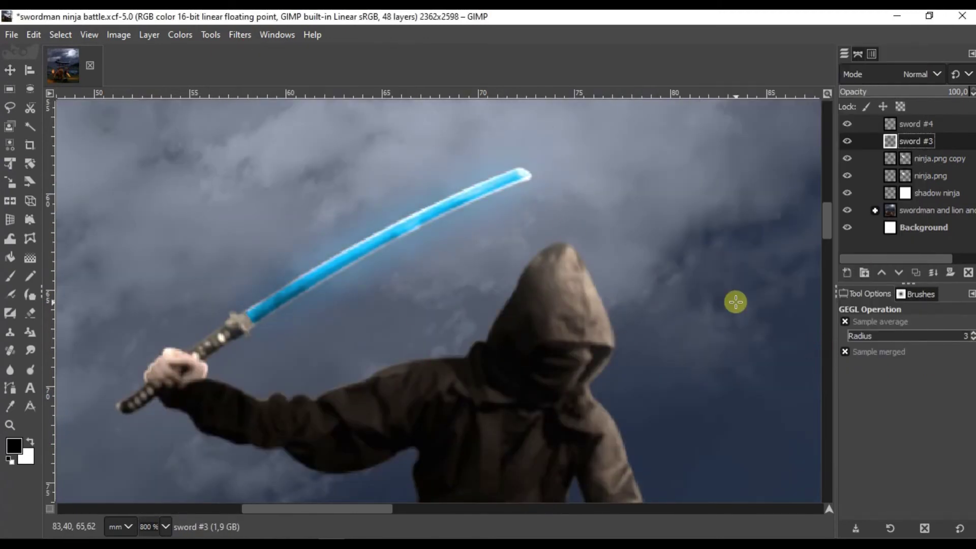
Step: Duplicate the sword as sword #5 in Dodge mode with a wide Gaussian blur of about 13
{"action": "key", "text": "shift+ctrl+d"}
{"action": "left_click", "coordinate": [918, 74]}
{"action": "left_click", "coordinate": [864, 144]}
{"action": "left_click", "coordinate": [240, 35]}
{"action": "left_click", "coordinate": [457, 155]}
{"action": "left_click_drag", "start_coordinate": [689, 128], "coordinate": [673, 130]}
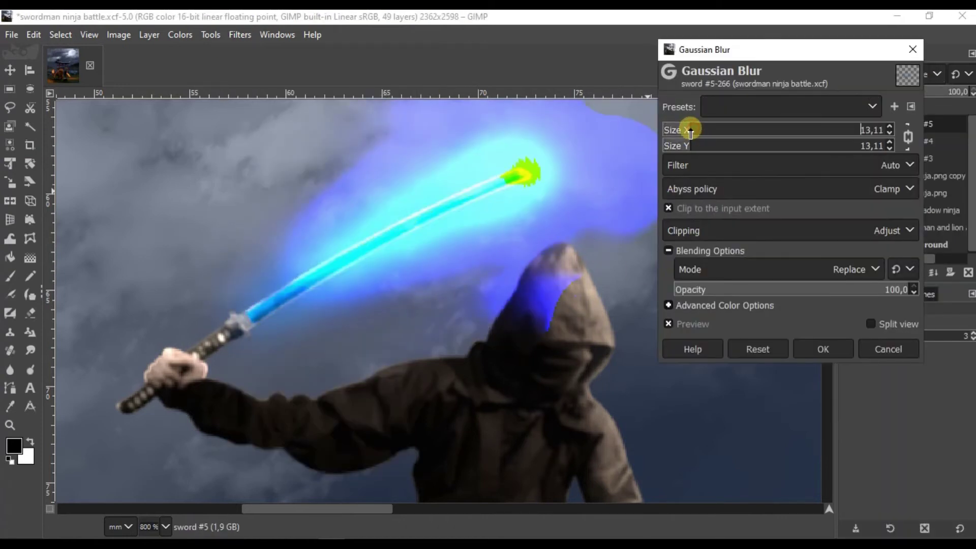
{"action": "key", "text": "Return"}
Step: Lower the glow layer's opacity and try Screen, then Addition blend modes
{"action": "left_click_drag", "start_coordinate": [904, 93], "coordinate": [845, 93]}
{"action": "left_click", "coordinate": [917, 73]}
{"action": "left_click", "coordinate": [869, 210]}
{"action": "key", "text": "1"}
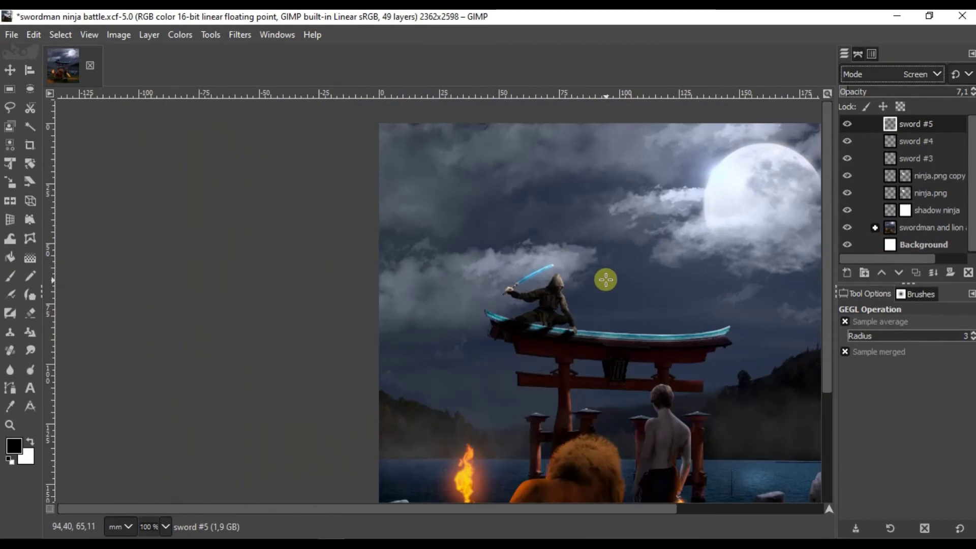
{"action": "left_click", "coordinate": [918, 74]}
{"action": "left_click", "coordinate": [877, 273]}
Step: Brighten sword #4 with a raised Curves lift
{"action": "scroll", "coordinate": [480, 313], "scroll_direction": "up", "scroll_amount": 3}
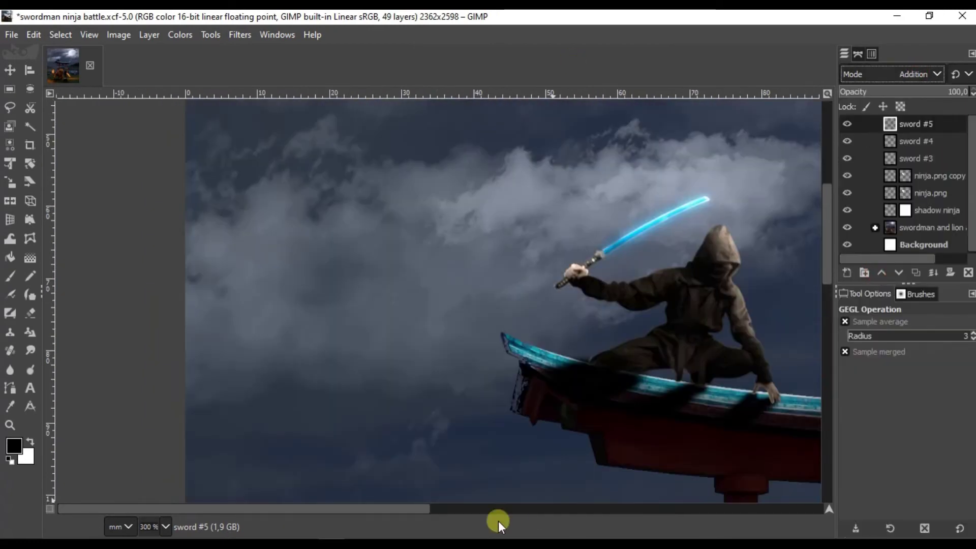
{"action": "scroll", "coordinate": [498, 509], "scroll_direction": "right", "scroll_amount": 3}
{"action": "left_click", "coordinate": [927, 141]}
{"action": "left_click_drag", "start_coordinate": [779, 229], "coordinate": [808, 264]}
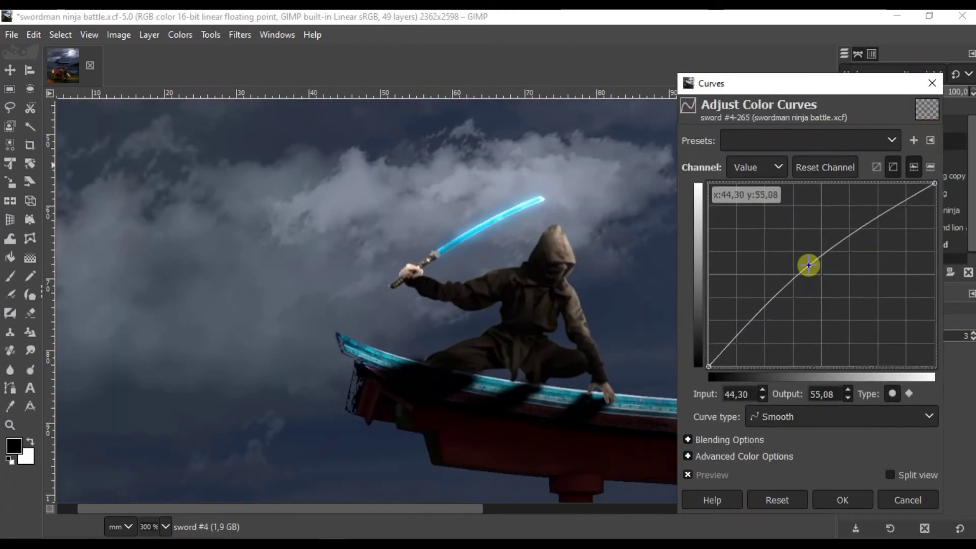
{"action": "key", "text": "Return"}
Step: Set the sword #5 glow layer to Overlay mode
{"action": "scroll", "coordinate": [636, 483], "scroll_direction": "right", "scroll_amount": 3}
{"action": "left_click", "coordinate": [918, 124]}
{"action": "left_click", "coordinate": [917, 73]}
{"action": "left_click", "coordinate": [871, 384]}
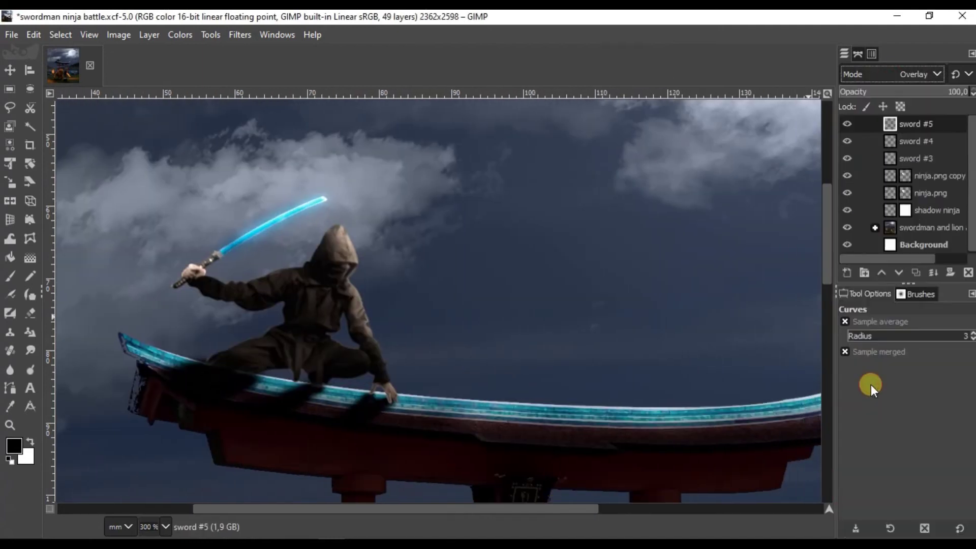
Step: Airbrush black on sword #5's mask with the Hardness 075 brush, then Gaussian-blur the mask edges
{"action": "scroll", "coordinate": [313, 199], "scroll_direction": "up", "scroll_amount": 4}
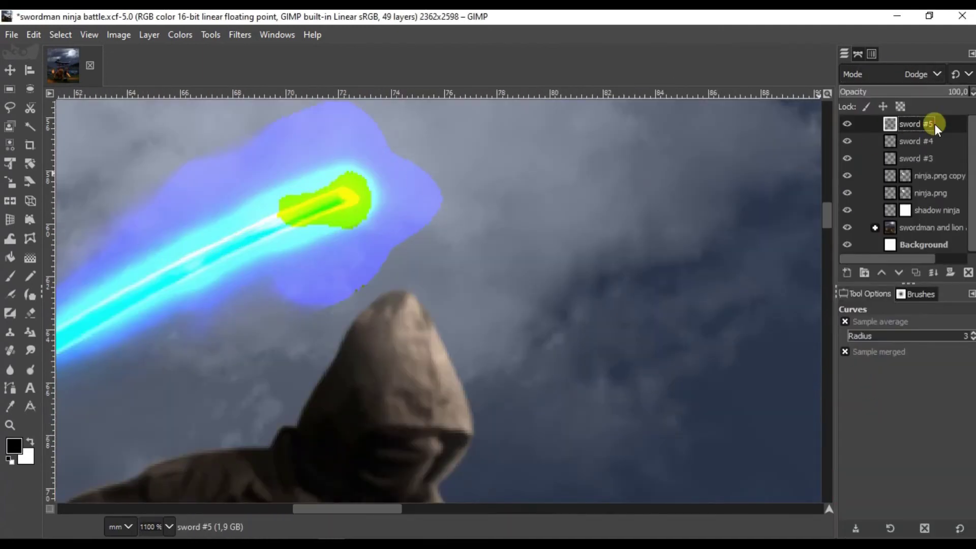
{"action": "key", "text": "a"}
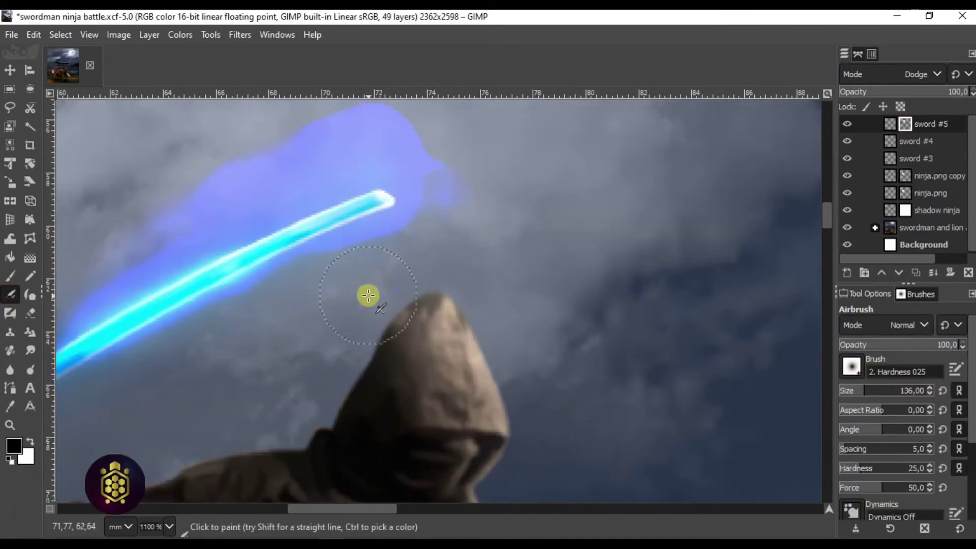
{"action": "scroll", "coordinate": [486, 149], "scroll_direction": "up", "scroll_amount": 5}
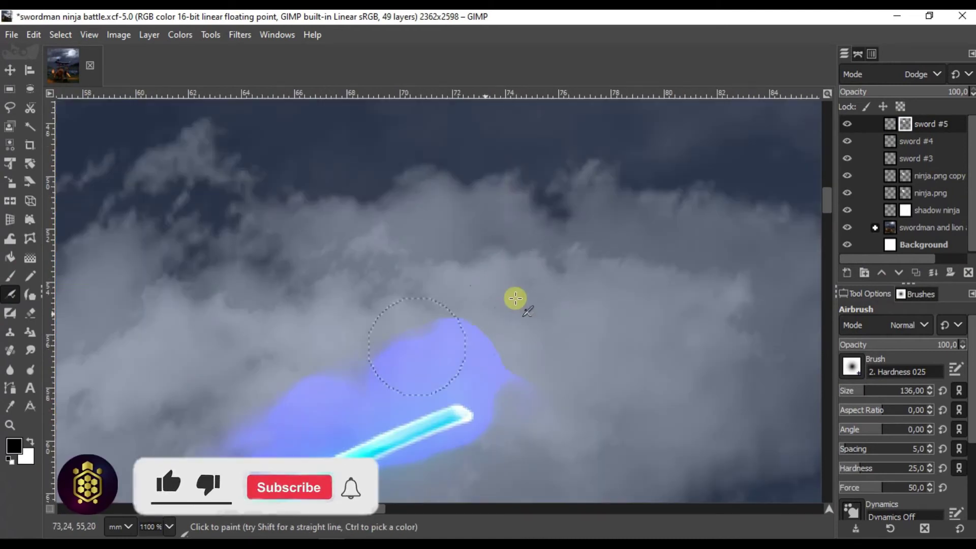
{"action": "left_click", "coordinate": [852, 366]}
{"action": "left_click", "coordinate": [885, 153]}
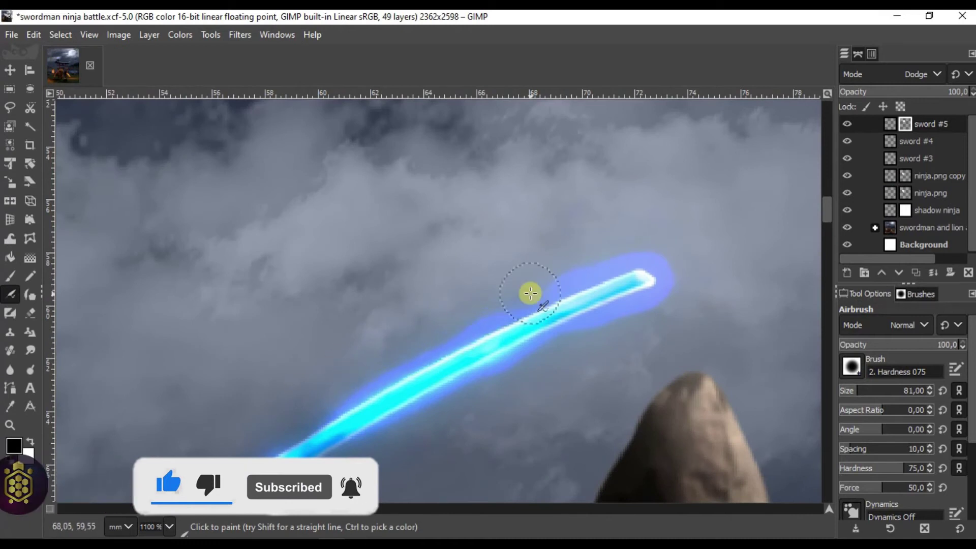
{"action": "scroll", "coordinate": [599, 272], "scroll_direction": "down", "scroll_amount": 2}
{"action": "scroll", "coordinate": [305, 428], "scroll_direction": "down", "scroll_amount": 3}
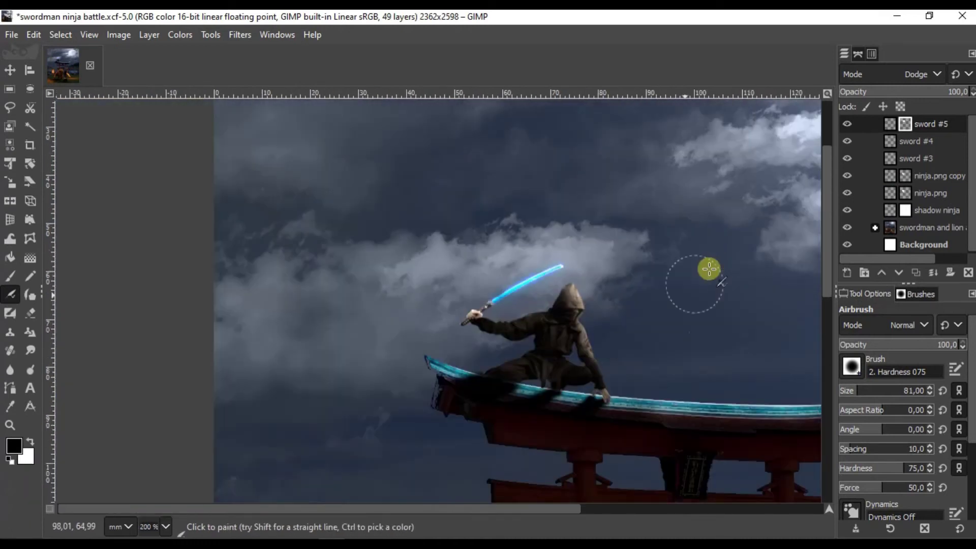
{"action": "left_click", "coordinate": [240, 35]}
{"action": "left_click", "coordinate": [447, 104]}
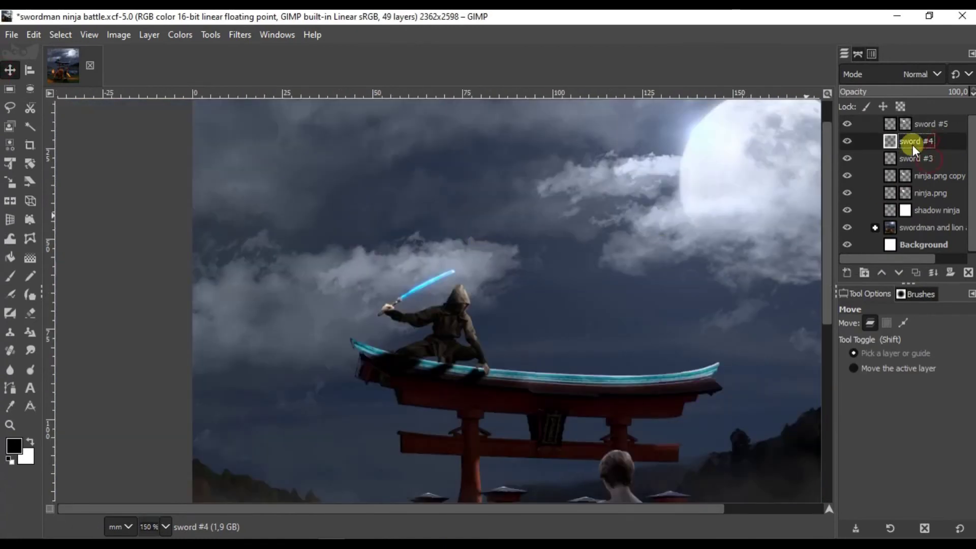
Step: Colorize the sword copy blue, Gaussian-blur it, and merge it down
{"action": "scroll", "coordinate": [428, 266], "scroll_direction": "up", "scroll_amount": 2}
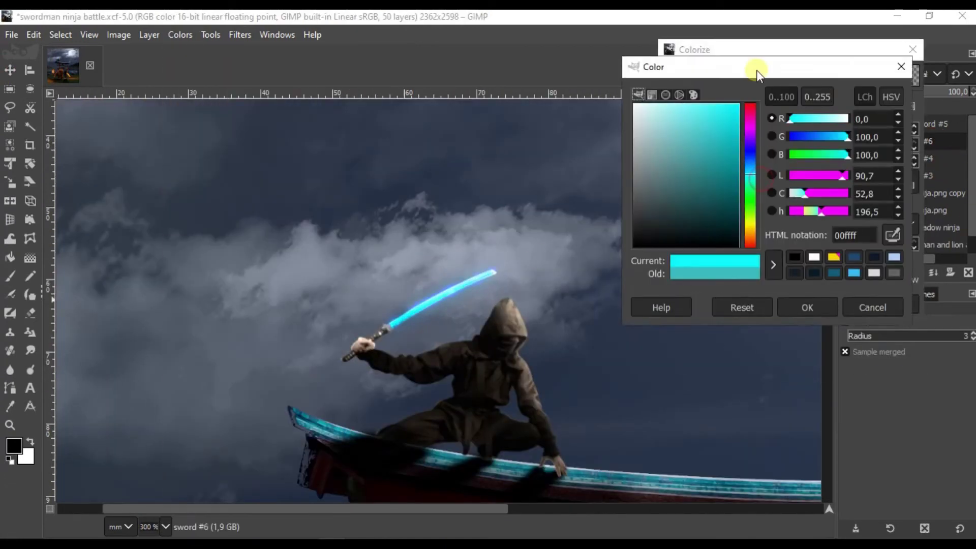
{"action": "left_click", "coordinate": [751, 153]}
{"action": "left_click", "coordinate": [807, 307]}
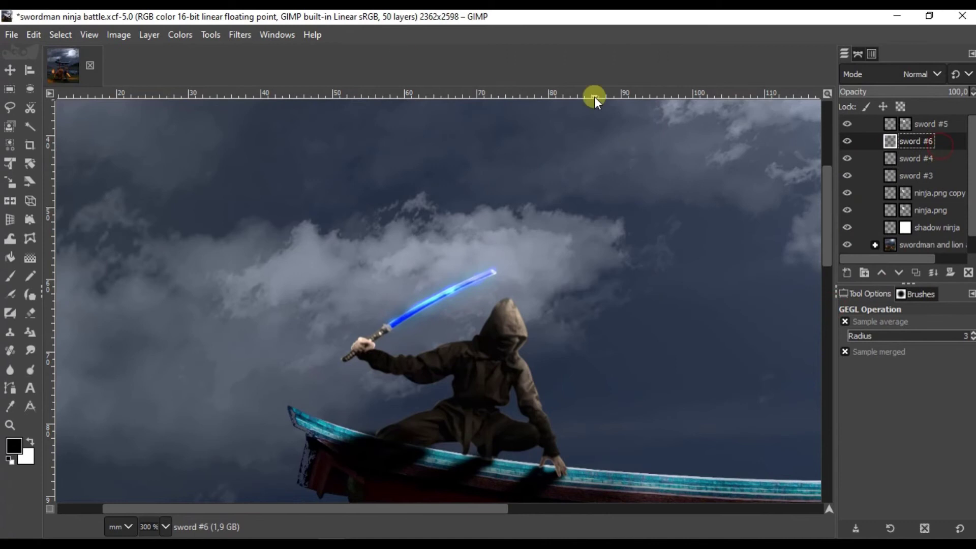
{"action": "left_click", "coordinate": [411, 169]}
{"action": "left_click", "coordinate": [822, 349]}
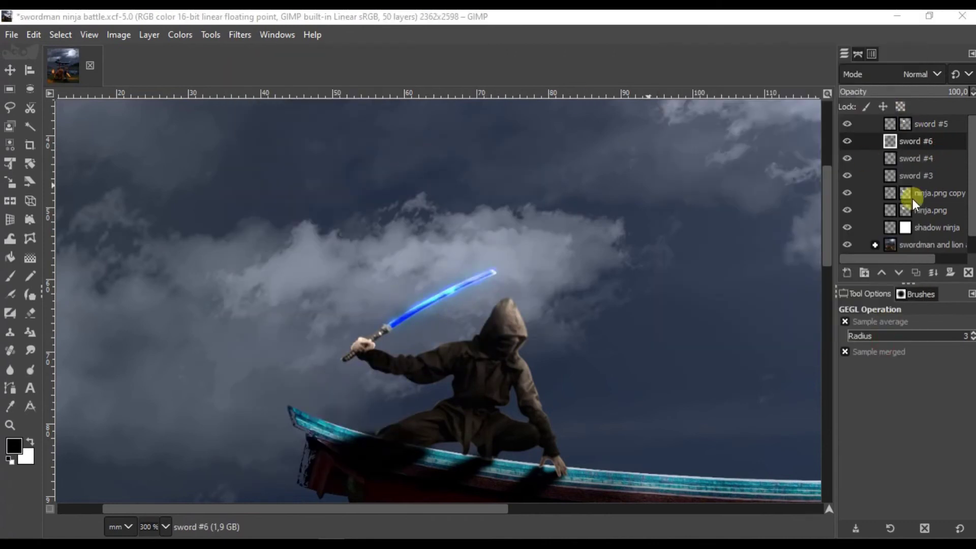
{"action": "right_click", "coordinate": [929, 144]}
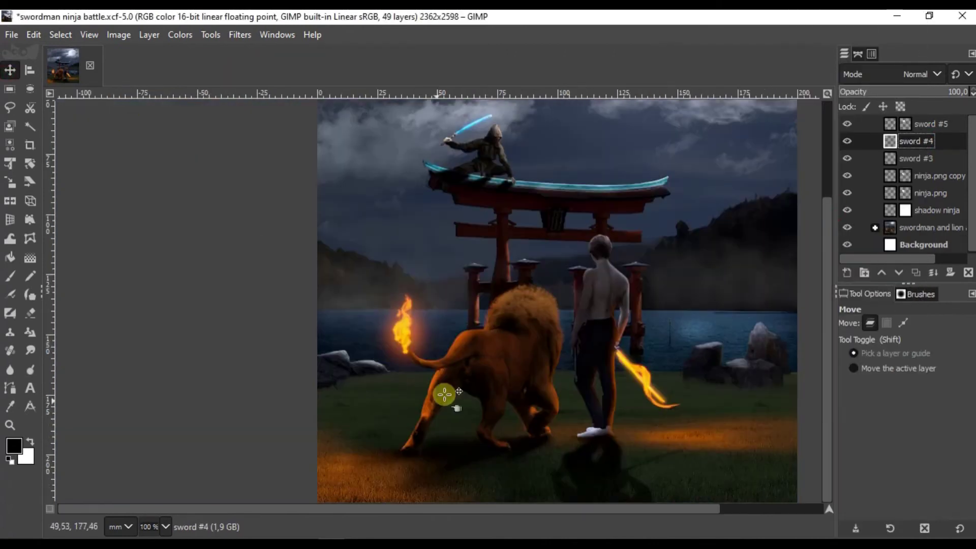
{"action": "scroll", "coordinate": [462, 249], "scroll_direction": "up", "scroll_amount": 2, "text": "ctrl"}
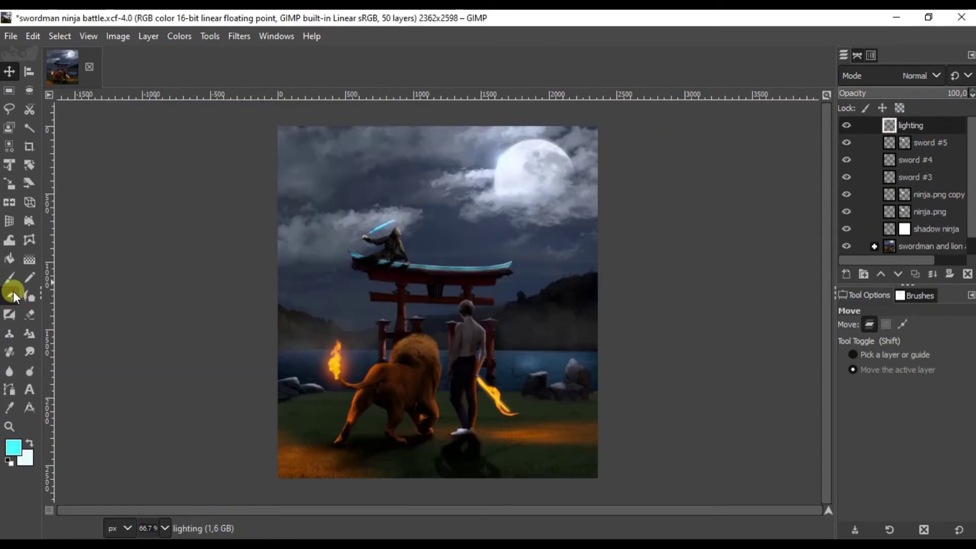
Step: Gaussian-blur the blue lightning bolts on the lighting layer
{"action": "left_click", "coordinate": [12, 293]}
{"action": "scroll", "coordinate": [381, 229], "scroll_direction": "up", "scroll_amount": 5}
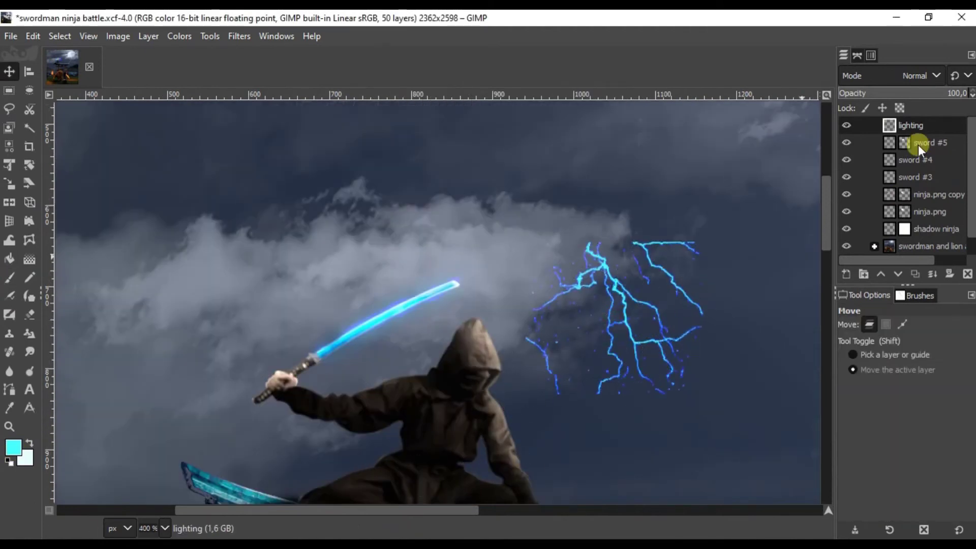
{"action": "left_click", "coordinate": [239, 35]}
{"action": "left_click", "coordinate": [458, 159]}
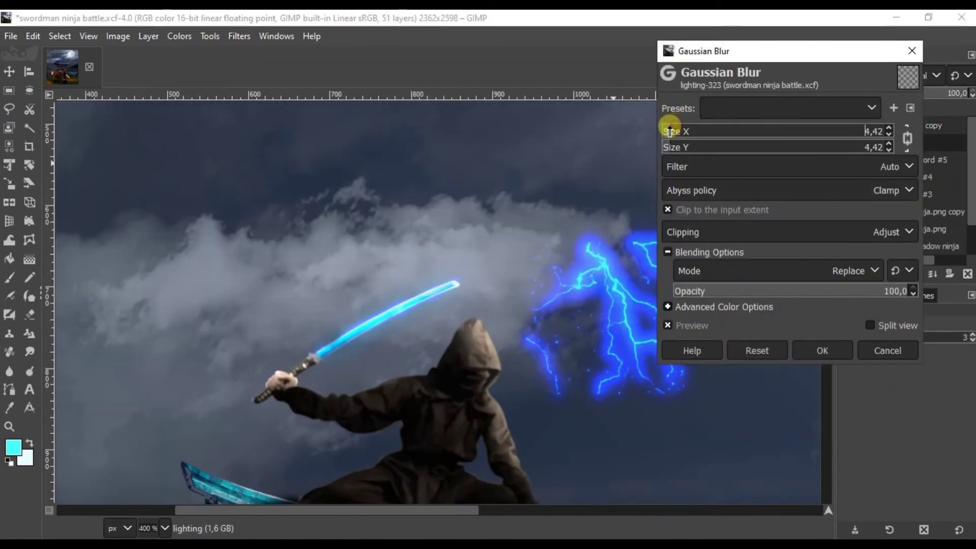
{"action": "left_click", "coordinate": [824, 351]}
Step: Duplicate the lighting layer, reapply the recent blur, and set the copy to Screen mode
{"action": "left_click", "coordinate": [915, 125]}
{"action": "left_click", "coordinate": [239, 35]}
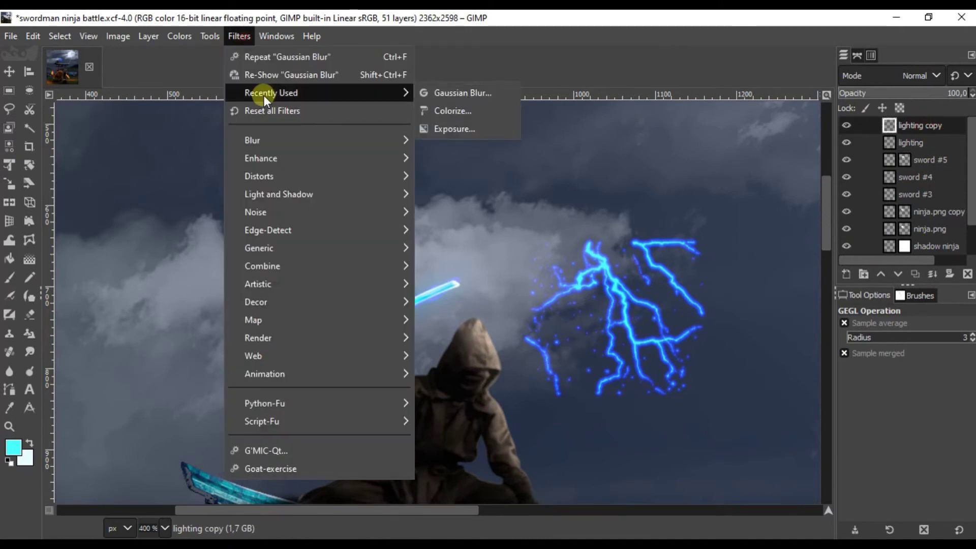
{"action": "left_click", "coordinate": [462, 91]}
{"action": "left_click", "coordinate": [821, 348]}
{"action": "left_click", "coordinate": [915, 76]}
{"action": "left_click", "coordinate": [858, 261]}
{"action": "left_click", "coordinate": [915, 76]}
{"action": "left_click", "coordinate": [873, 244]}
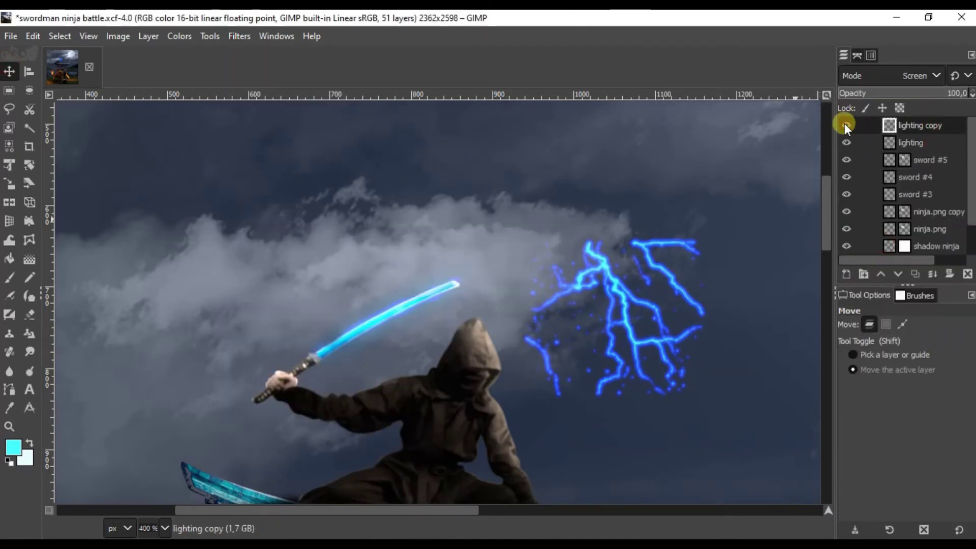
Step: Merge the glow copy into the lightning, then move and rotate it onto the ninja's sword
{"action": "left_click", "coordinate": [915, 75]}
{"action": "left_click", "coordinate": [897, 96]}
{"action": "left_click", "coordinate": [148, 35]}
{"action": "left_click_drag", "start_coordinate": [641, 288], "coordinate": [382, 245]}
{"action": "key", "text": "shift+t"}
{"action": "left_click_drag", "start_coordinate": [540, 244], "coordinate": [562, 298]}
{"action": "left_click_drag", "start_coordinate": [382, 255], "coordinate": [394, 257]}
{"action": "key", "text": "Return"}
Step: Add a mask to the lighting layer and paint it black with the soft Hardness 025 brush
{"action": "right_click", "coordinate": [933, 132]}
{"action": "left_click", "coordinate": [941, 272]}
{"action": "left_click", "coordinate": [872, 395]}
{"action": "left_click", "coordinate": [10, 277]}
{"action": "left_click", "coordinate": [13, 447]}
{"action": "left_click", "coordinate": [581, 307]}
{"action": "key", "text": "Return"}
{"action": "left_click", "coordinate": [850, 367]}
{"action": "left_click", "coordinate": [855, 191]}
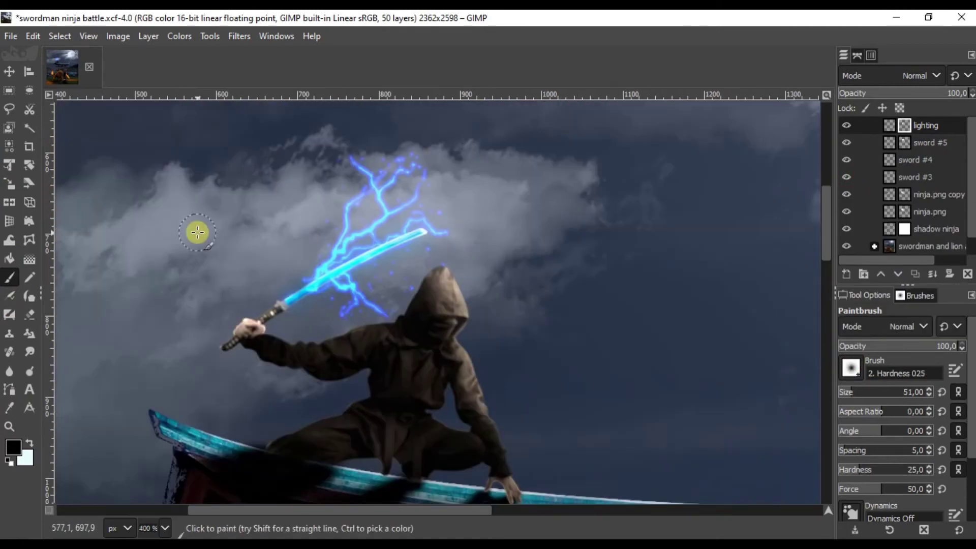
Step: Warp the lightning branches upward along the raised blade
{"action": "key", "text": "w"}
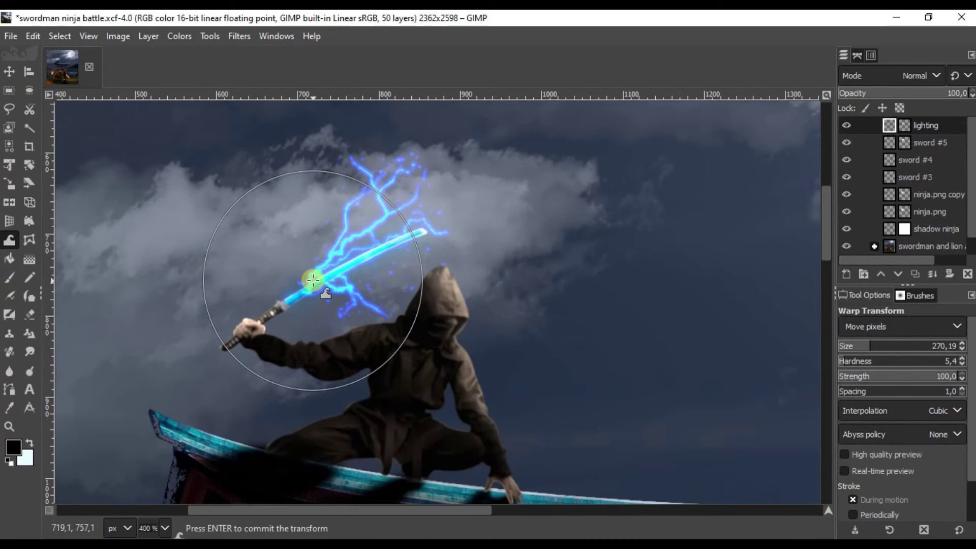
{"action": "scroll", "coordinate": [308, 282], "scroll_direction": "up", "scroll_amount": 2}
{"action": "scroll", "coordinate": [305, 327], "scroll_direction": "down", "scroll_amount": 2}
{"action": "left_click_drag", "start_coordinate": [447, 207], "coordinate": [448, 320]}
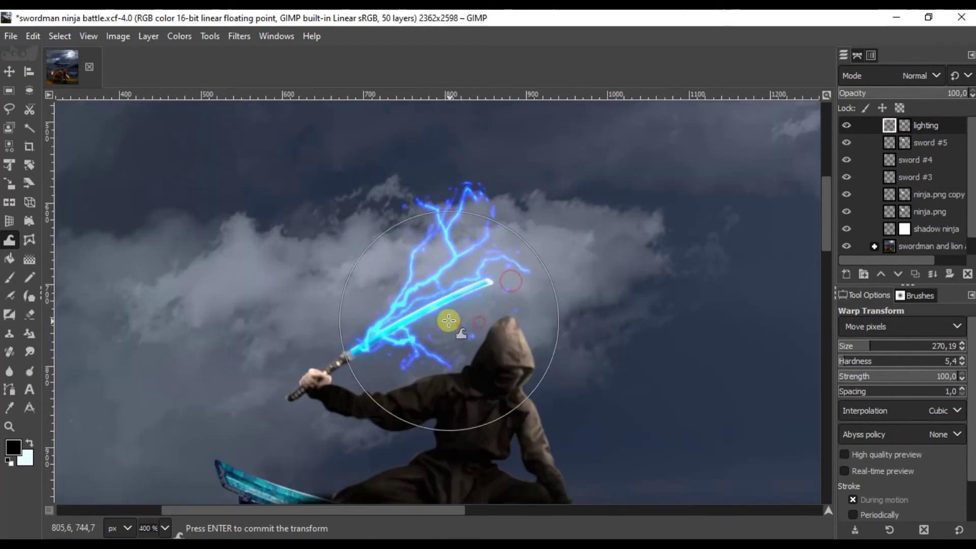
{"action": "left_click_drag", "start_coordinate": [493, 376], "coordinate": [430, 194]}
{"action": "scroll", "coordinate": [534, 227], "scroll_direction": "down", "scroll_amount": 3}
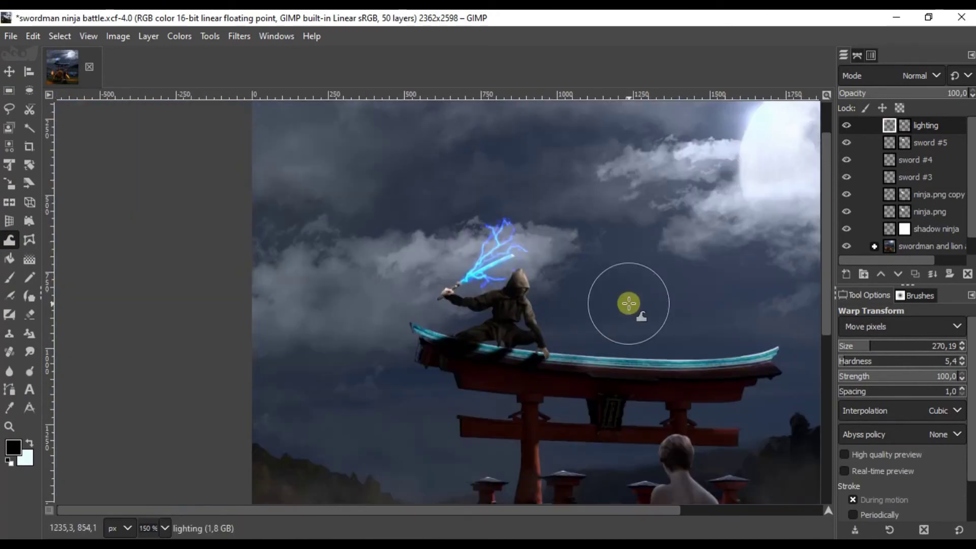
{"action": "scroll", "coordinate": [605, 239], "scroll_direction": "up", "scroll_amount": 3}
Step: Duplicate the lighting layer and give the copy a heavy Gaussian blur of about 100
{"action": "key", "text": "m"}
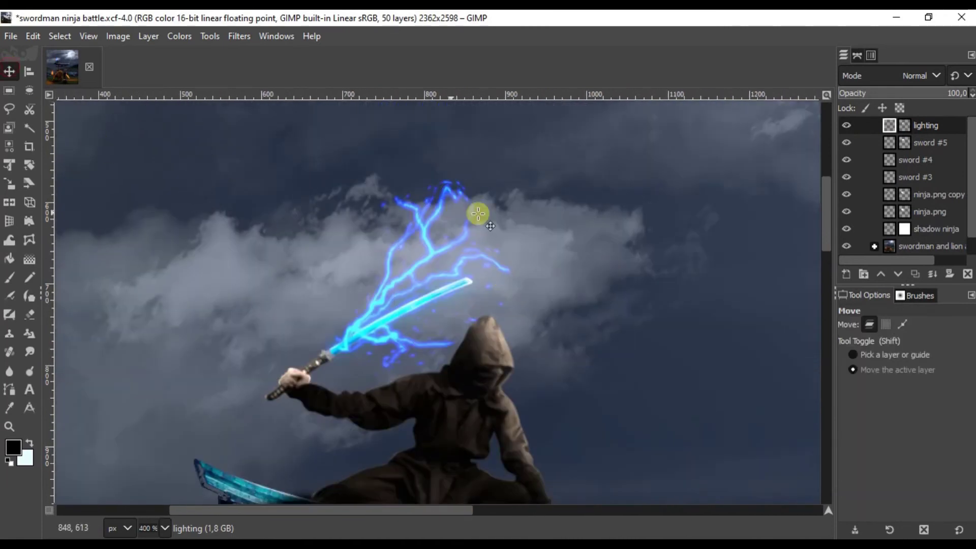
{"action": "key", "text": "shift+ctrl+d"}
{"action": "key", "text": "shift+ctrl+f"}
{"action": "key", "text": "Escape"}
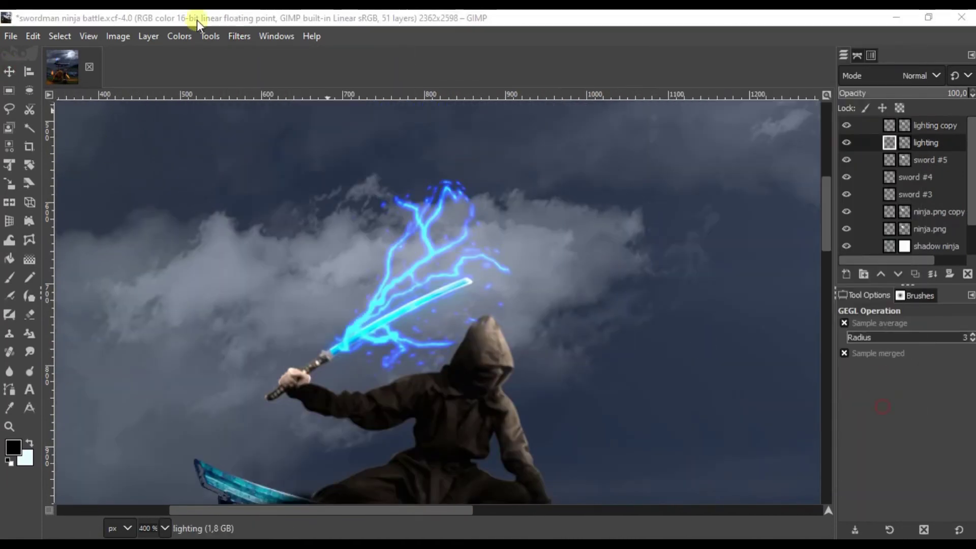
{"action": "left_click_drag", "start_coordinate": [734, 131], "coordinate": [889, 170]}
{"action": "left_click", "coordinate": [822, 350]}
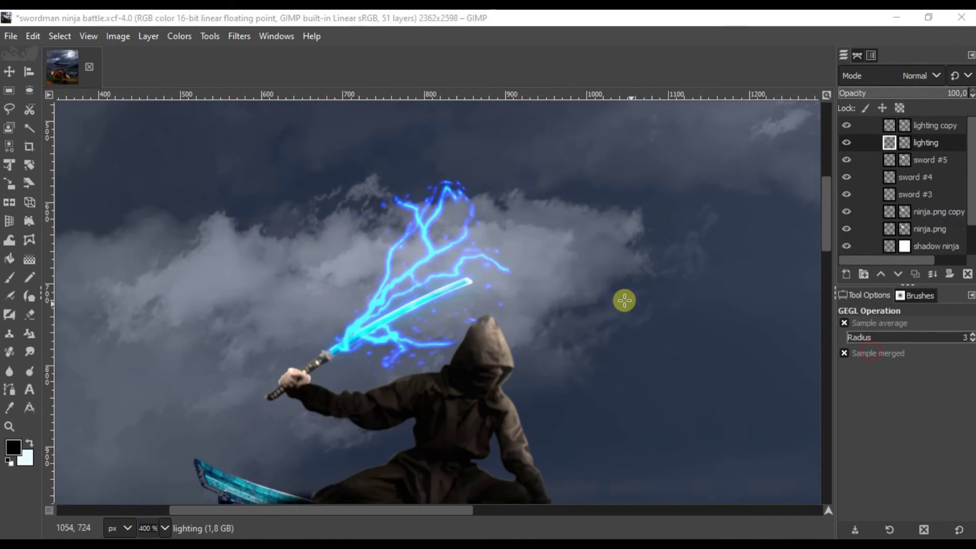
Step: Gather the lightning and sword glow layers into the collapsed group sword #2
{"action": "scroll", "coordinate": [73, 121], "scroll_direction": "down", "scroll_amount": 3}
{"action": "left_click", "coordinate": [930, 160]}
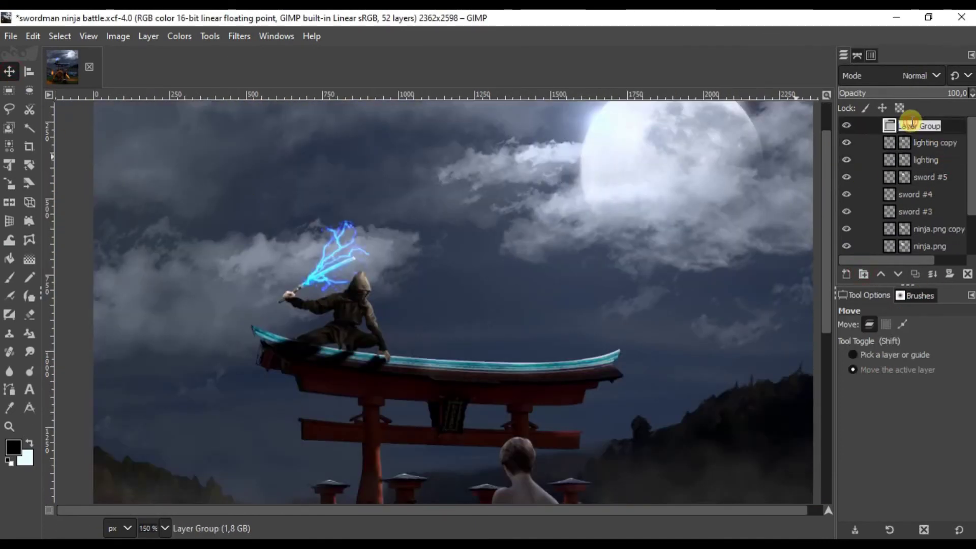
{"action": "left_click", "coordinate": [934, 183]}
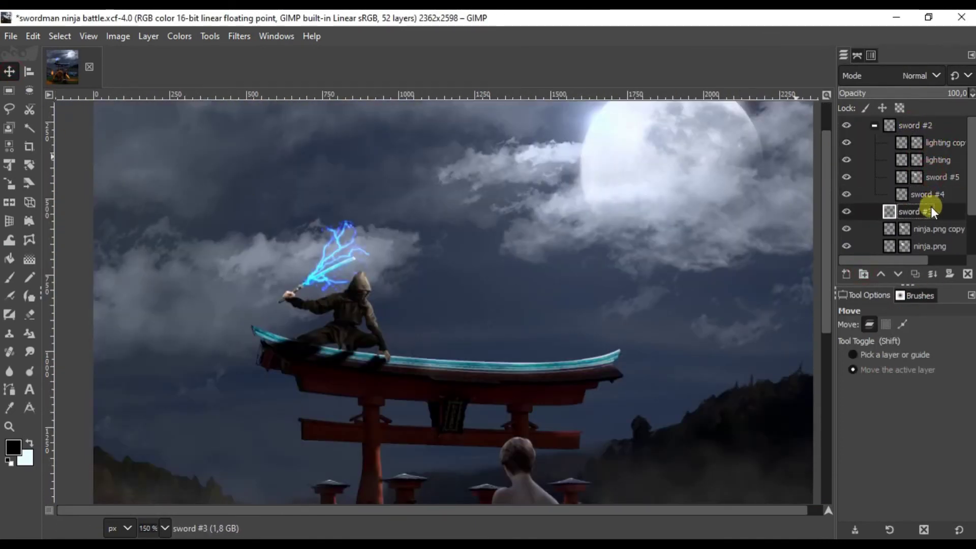
{"action": "left_click", "coordinate": [874, 125]}
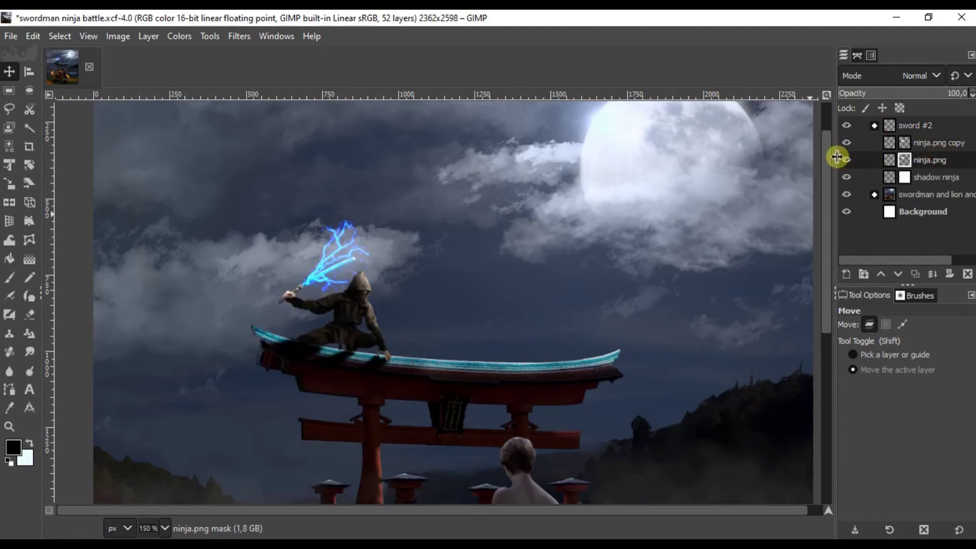
Step: Colorize the ninja copy with a blue tint
{"action": "left_click", "coordinate": [180, 36]}
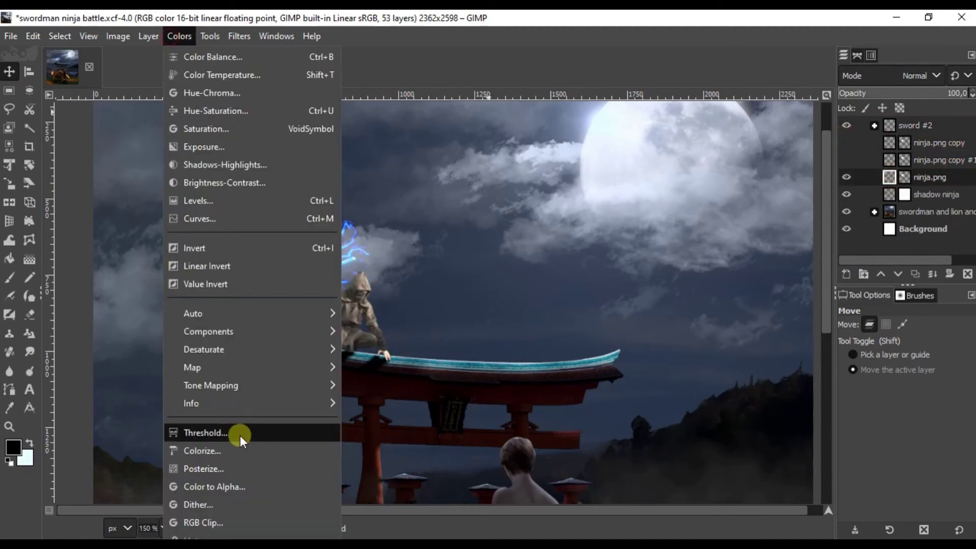
{"action": "left_click", "coordinate": [203, 449]}
{"action": "left_click", "coordinate": [806, 183]}
{"action": "left_click", "coordinate": [859, 264]}
{"action": "left_click", "coordinate": [857, 308]}
{"action": "left_click", "coordinate": [786, 164]}
{"action": "left_click", "coordinate": [828, 305]}
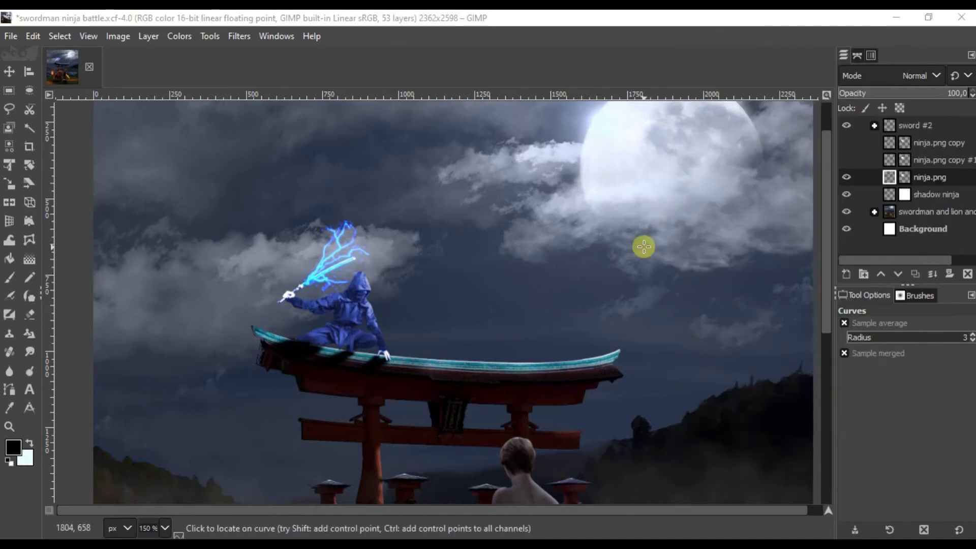
Step: Retint the ninja electric blue (Hue 0.5622, Saturation 1.0) and hide the tint for now
{"action": "left_click", "coordinate": [179, 36]}
{"action": "left_click", "coordinate": [205, 449]}
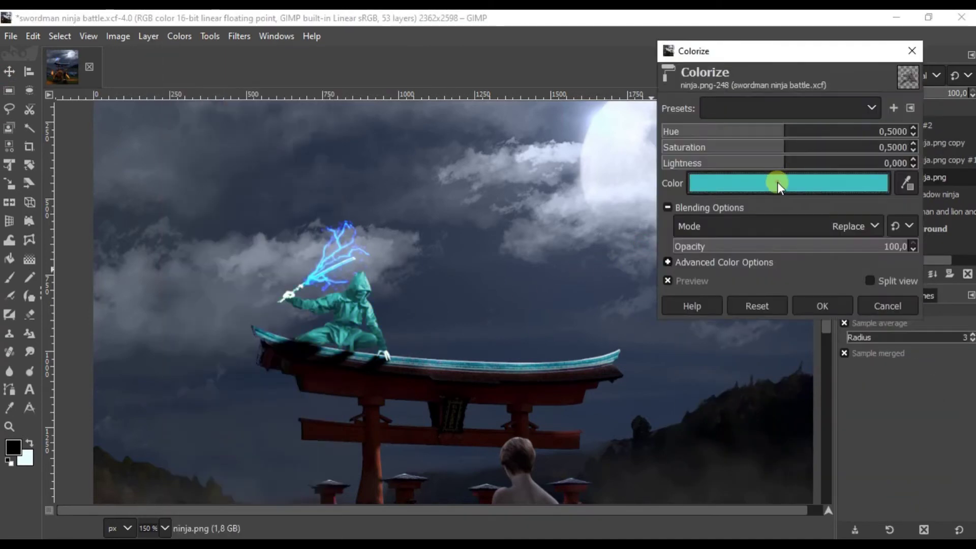
{"action": "left_click", "coordinate": [778, 183]}
{"action": "left_click", "coordinate": [823, 311]}
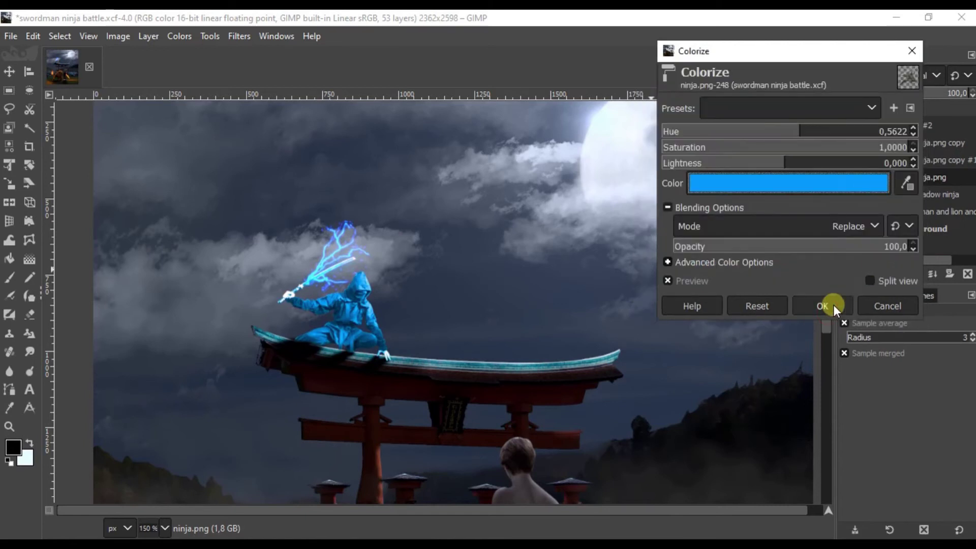
{"action": "left_click", "coordinate": [847, 143]}
Step: Pick the soft airbrush and zoom in on the ninja's sword arm
{"action": "left_click", "coordinate": [9, 295]}
{"action": "key", "text": "4"}
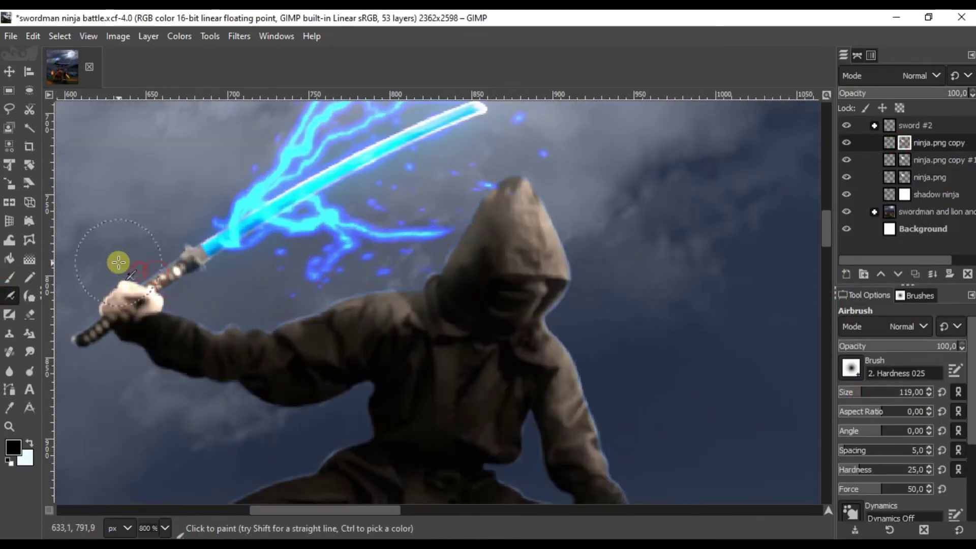
Step: Airbrush white on the blue copy's mask to reveal rim light along the arm and hood
{"action": "key", "text": "5"}
{"action": "key", "text": "minus"}
{"action": "key", "text": "minus"}
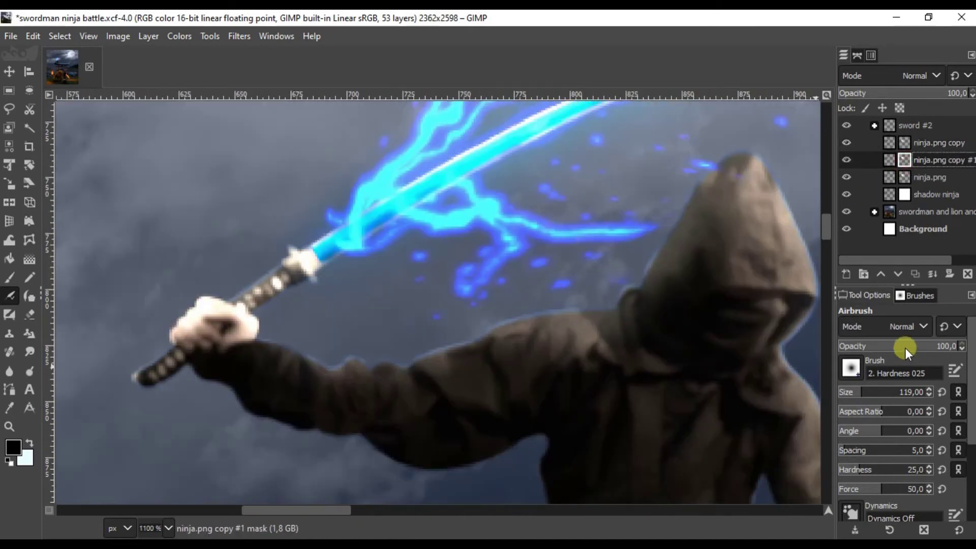
{"action": "key", "text": "minus"}
{"action": "scroll", "coordinate": [490, 366], "scroll_direction": "up", "scroll_amount": 2}
{"action": "scroll", "coordinate": [273, 283], "scroll_direction": "up", "scroll_amount": 1}
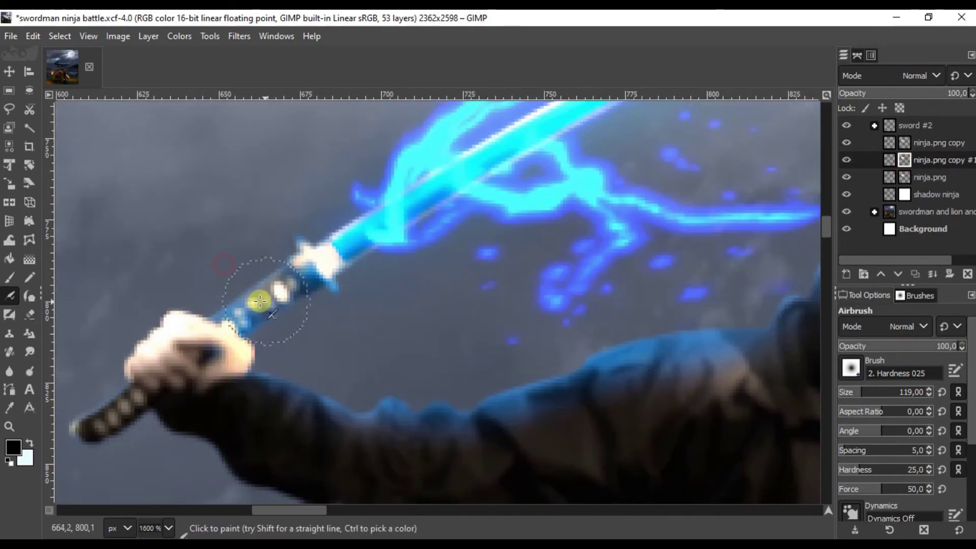
{"action": "scroll", "coordinate": [328, 220], "scroll_direction": "up", "scroll_amount": 2}
{"action": "scroll", "coordinate": [266, 403], "scroll_direction": "down", "scroll_amount": 1}
{"action": "scroll", "coordinate": [571, 246], "scroll_direction": "down", "scroll_amount": 1}
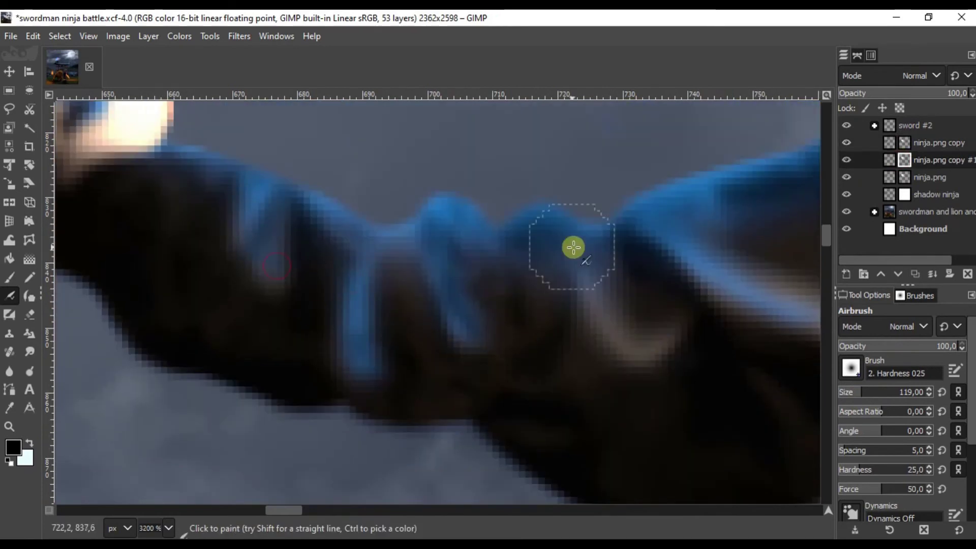
{"action": "scroll", "coordinate": [718, 314], "scroll_direction": "down", "scroll_amount": 1}
{"action": "scroll", "coordinate": [590, 299], "scroll_direction": "down", "scroll_amount": 1}
{"action": "scroll", "coordinate": [627, 240], "scroll_direction": "up", "scroll_amount": 1}
{"action": "scroll", "coordinate": [669, 251], "scroll_direction": "up", "scroll_amount": 1}
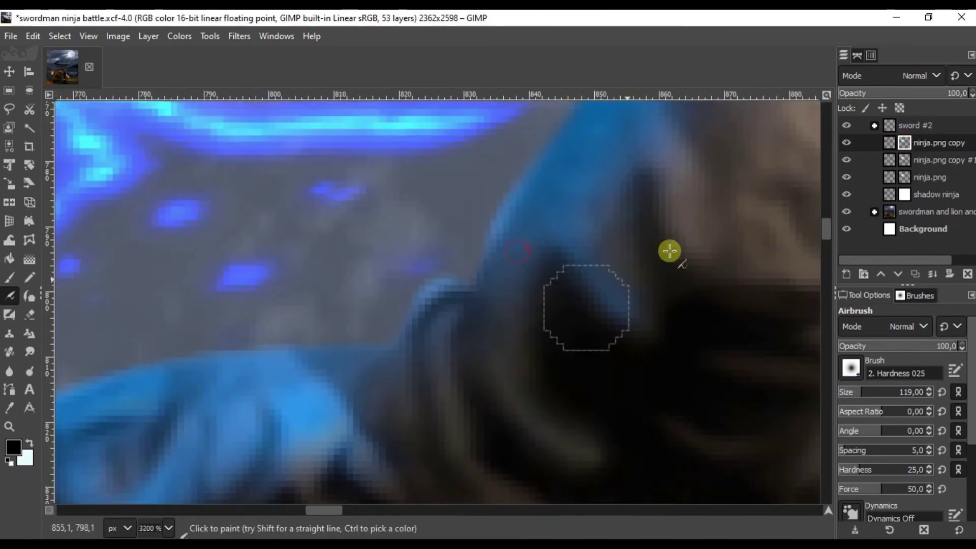
{"action": "scroll", "coordinate": [551, 349], "scroll_direction": "down", "scroll_amount": 4}
{"action": "scroll", "coordinate": [599, 296], "scroll_direction": "down", "scroll_amount": 3}
{"action": "scroll", "coordinate": [435, 293], "scroll_direction": "up", "scroll_amount": 6}
{"action": "left_click", "coordinate": [13, 448]}
{"action": "key", "text": "Return"}
{"action": "scroll", "coordinate": [381, 292], "scroll_direction": "down", "scroll_amount": 2}
{"action": "key", "text": "x"}
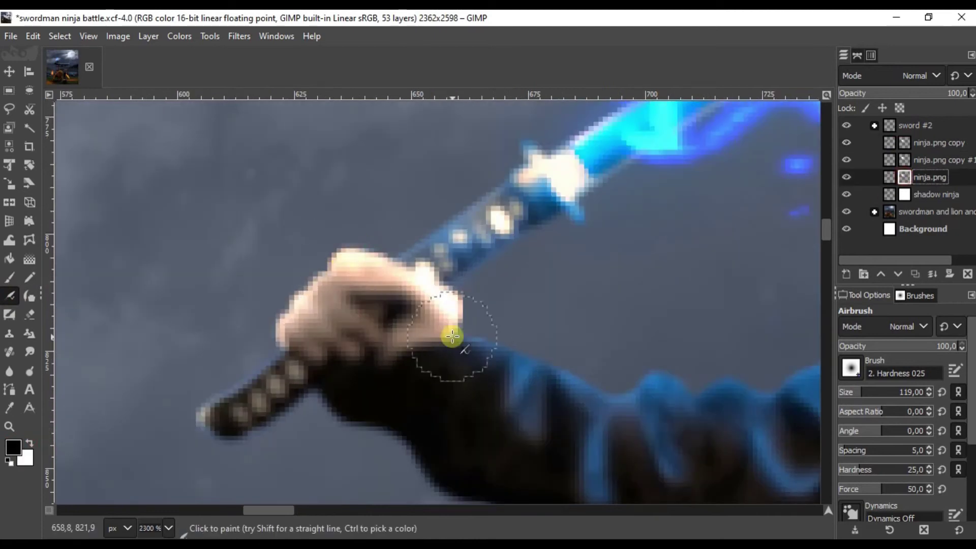
{"action": "scroll", "coordinate": [451, 334], "scroll_direction": "down", "scroll_amount": 4}
{"action": "scroll", "coordinate": [458, 366], "scroll_direction": "up", "scroll_amount": 1}
{"action": "scroll", "coordinate": [392, 324], "scroll_direction": "up", "scroll_amount": 1}
{"action": "scroll", "coordinate": [414, 283], "scroll_direction": "down", "scroll_amount": 2}
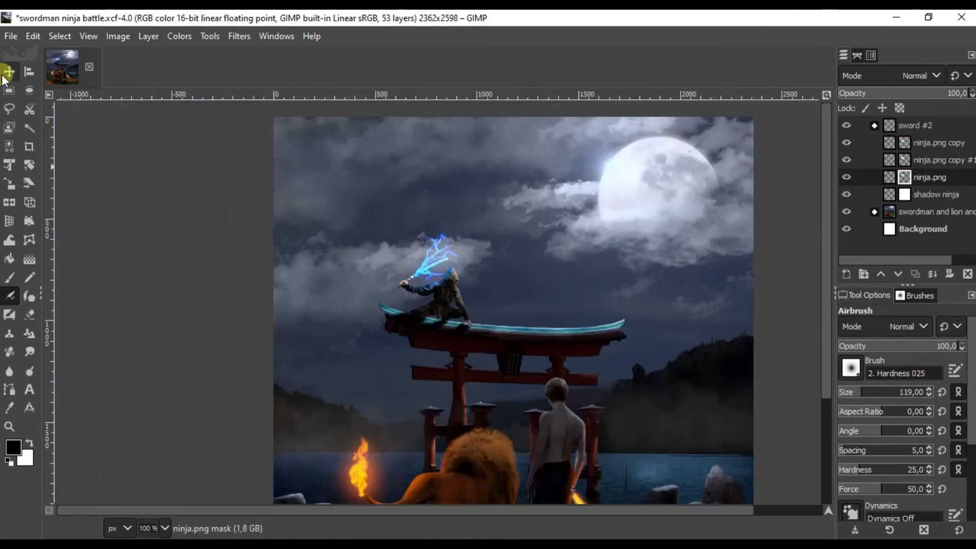
Step: Move the ninja layers into a new layer group and start renaming it
{"action": "left_click", "coordinate": [9, 71]}
{"action": "left_click", "coordinate": [863, 274]}
{"action": "left_click", "coordinate": [874, 144]}
{"action": "double_click", "coordinate": [908, 125]}
Step: Name the group 'ninja' and collapse it
{"action": "type", "text": "ninja"}
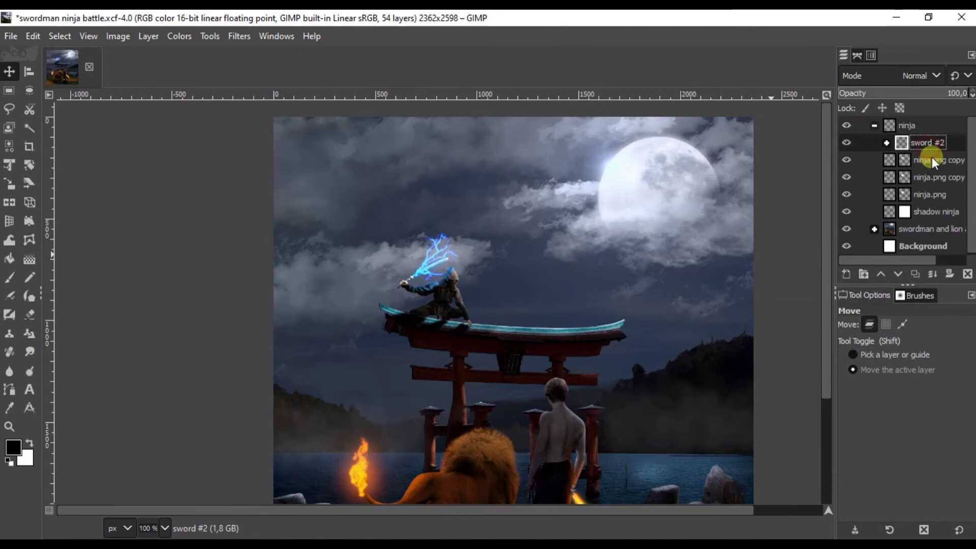
{"action": "left_click", "coordinate": [874, 125]}
{"action": "scroll", "coordinate": [670, 211], "scroll_direction": "down", "scroll_amount": 2}
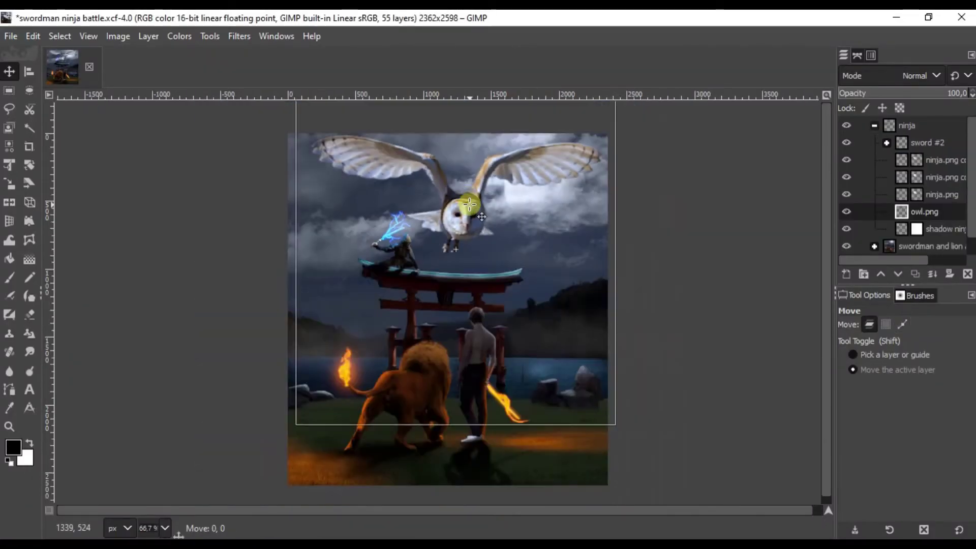
Step: Scale the owl to about 39%, take it out of the ninja group, and place it above the torii roof
{"action": "key", "text": "shift+t"}
{"action": "left_click_drag", "start_coordinate": [630, 435], "coordinate": [464, 166]}
{"action": "key", "text": "1"}
{"action": "left_click", "coordinate": [777, 194]}
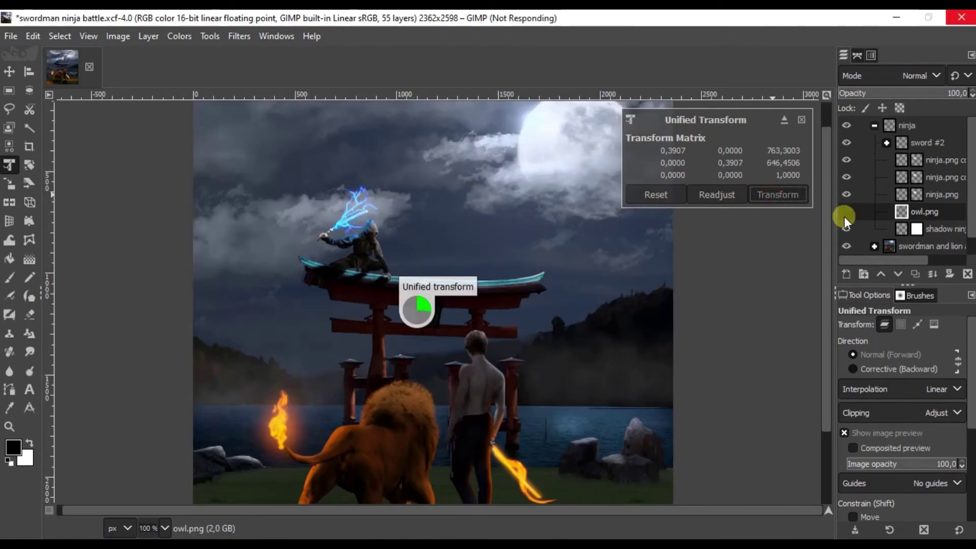
{"action": "left_click_drag", "start_coordinate": [915, 212], "coordinate": [894, 134]}
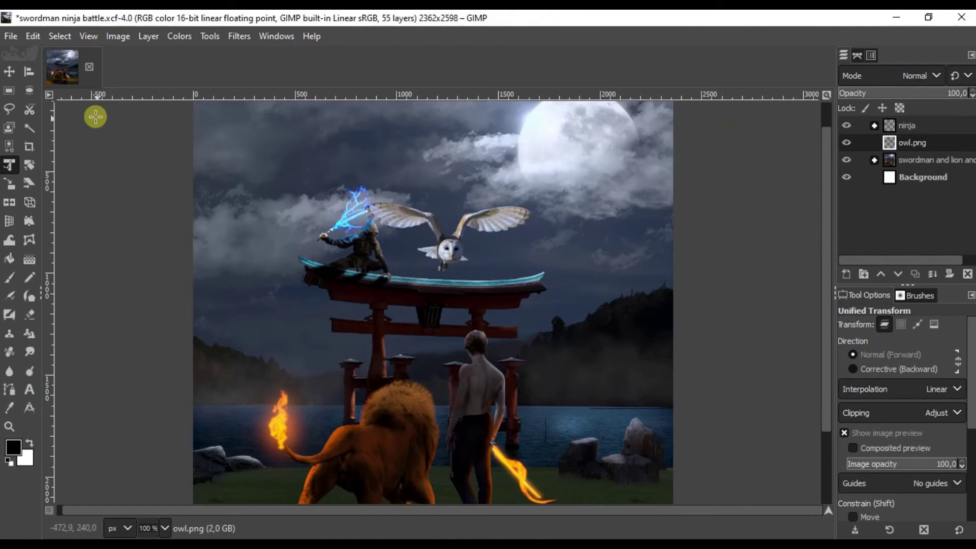
{"action": "key", "text": "m"}
{"action": "left_click_drag", "start_coordinate": [445, 275], "coordinate": [445, 243]}
Step: Darken the exposure of the owl copy layer
{"action": "left_click", "coordinate": [848, 147]}
{"action": "left_click", "coordinate": [179, 36]}
{"action": "left_click", "coordinate": [218, 144]}
{"action": "left_click", "coordinate": [806, 260]}
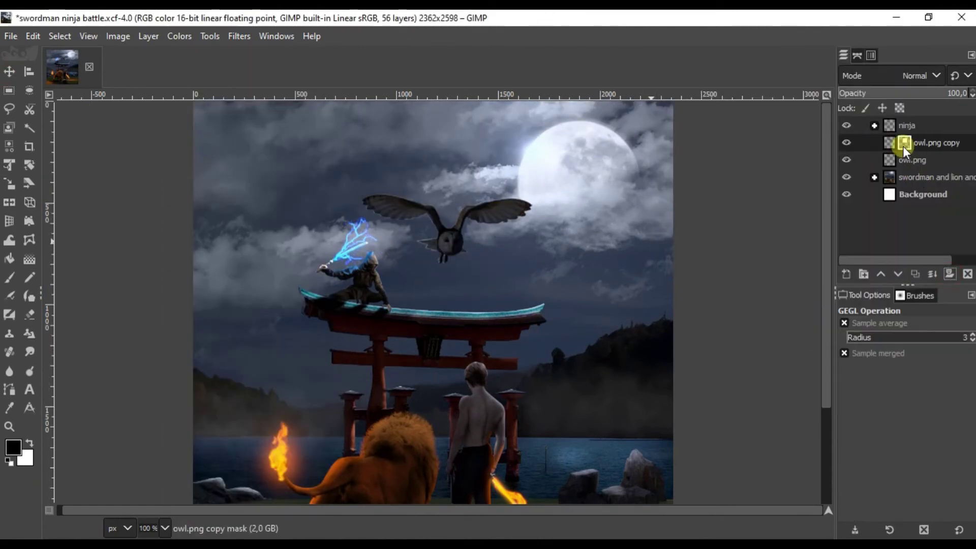
{"action": "key", "text": "a"}
{"action": "scroll", "coordinate": [533, 171], "scroll_direction": "up", "scroll_amount": 2, "text": "ctrl"}
{"action": "scroll", "coordinate": [634, 301], "scroll_direction": "up", "scroll_amount": 2, "text": "ctrl"}
{"action": "scroll", "coordinate": [492, 305], "scroll_direction": "down", "scroll_amount": 1, "text": "ctrl"}
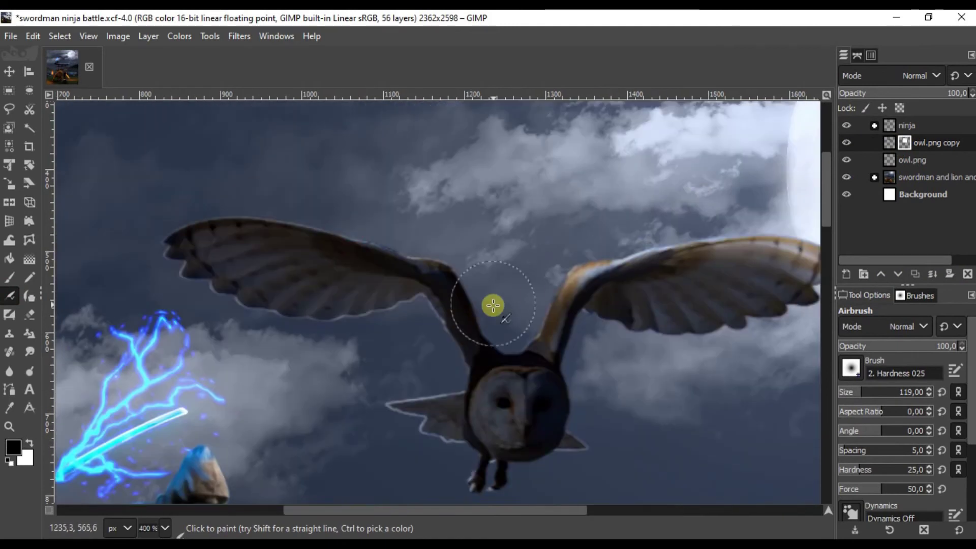
{"action": "scroll", "coordinate": [401, 234], "scroll_direction": "up", "scroll_amount": 1, "text": "ctrl"}
{"action": "scroll", "coordinate": [420, 227], "scroll_direction": "up", "scroll_amount": 1, "text": "ctrl"}
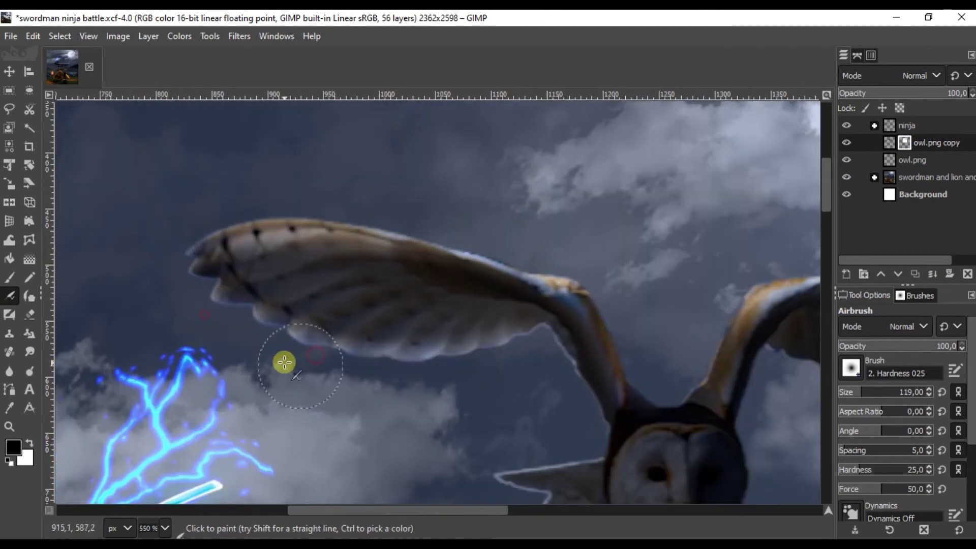
{"action": "scroll", "coordinate": [537, 362], "scroll_direction": "down", "scroll_amount": 1, "text": "ctrl"}
{"action": "scroll", "coordinate": [691, 246], "scroll_direction": "right", "scroll_amount": 2}
{"action": "scroll", "coordinate": [361, 322], "scroll_direction": "up", "scroll_amount": 1, "text": "ctrl"}
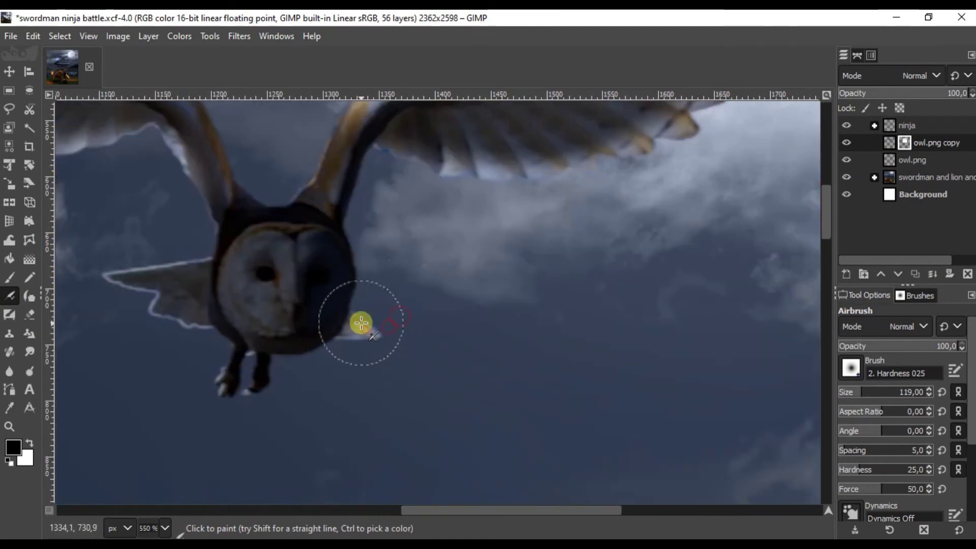
Step: Colorize a duplicate owl layer with a light blue tint
{"action": "key", "text": "1"}
{"action": "left_click", "coordinate": [910, 152]}
{"action": "key", "text": "shift+ctrl+d"}
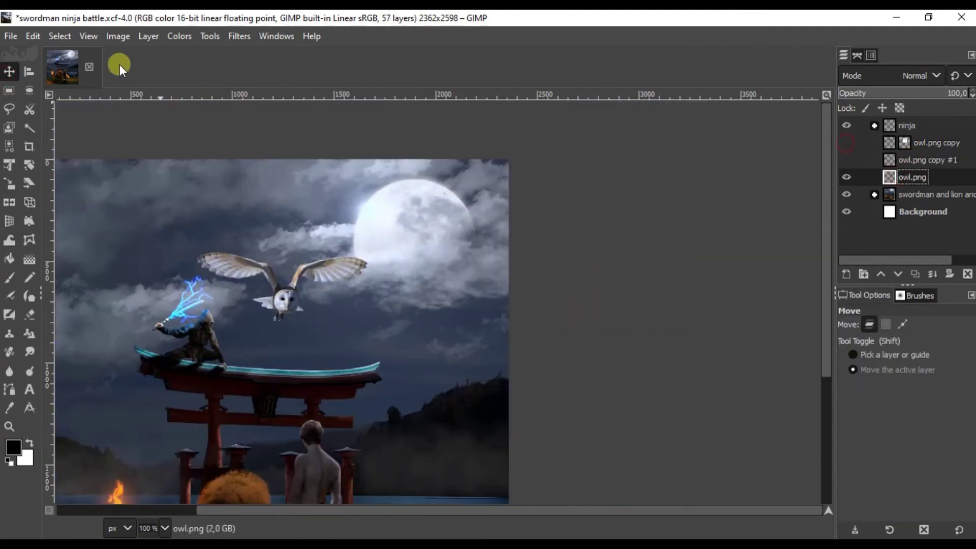
{"action": "left_click_drag", "start_coordinate": [757, 161], "coordinate": [965, 135]}
{"action": "key", "text": "Return"}
{"action": "key", "text": "alt+c"}
{"action": "left_click", "coordinate": [214, 459]}
{"action": "left_click", "coordinate": [736, 203]}
{"action": "left_click", "coordinate": [800, 278]}
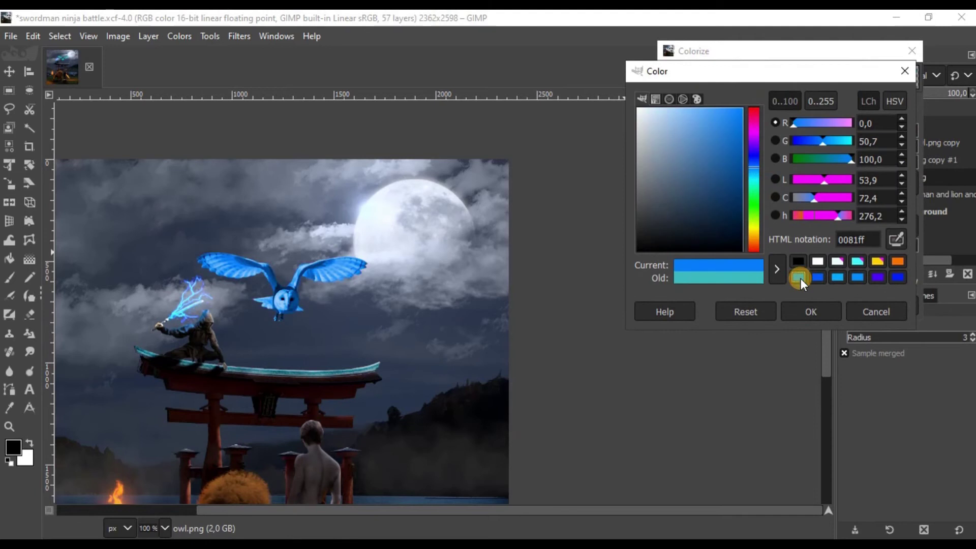
{"action": "left_click", "coordinate": [836, 277]}
{"action": "left_click", "coordinate": [808, 311]}
Step: Mask the blue owl copy and paint blue into the left wing
{"action": "right_click", "coordinate": [935, 143]}
{"action": "left_click", "coordinate": [871, 392]}
{"action": "left_click", "coordinate": [8, 283]}
{"action": "key", "text": "2"}
{"action": "scroll", "coordinate": [282, 281], "scroll_direction": "left", "scroll_amount": 3}
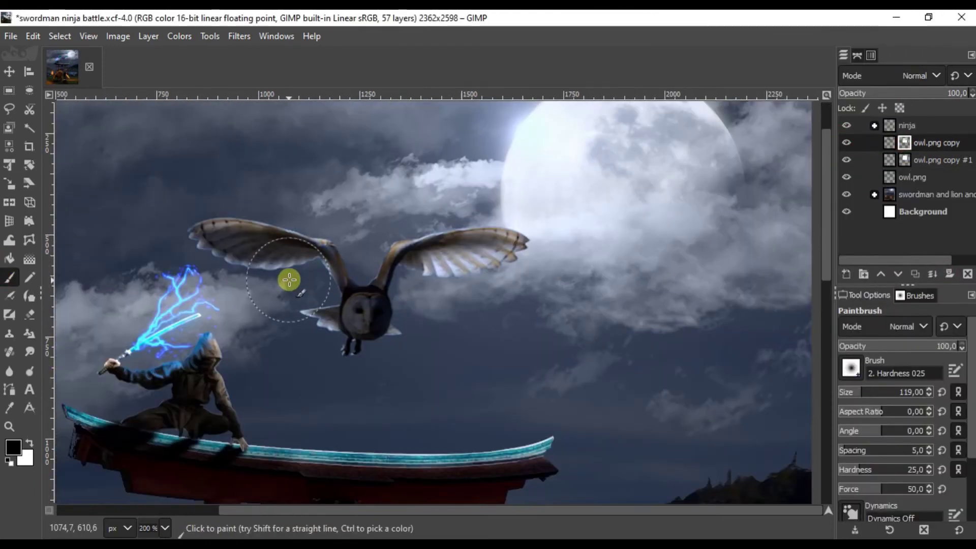
{"action": "key", "text": "3"}
{"action": "left_click_drag", "start_coordinate": [305, 234], "coordinate": [243, 248]}
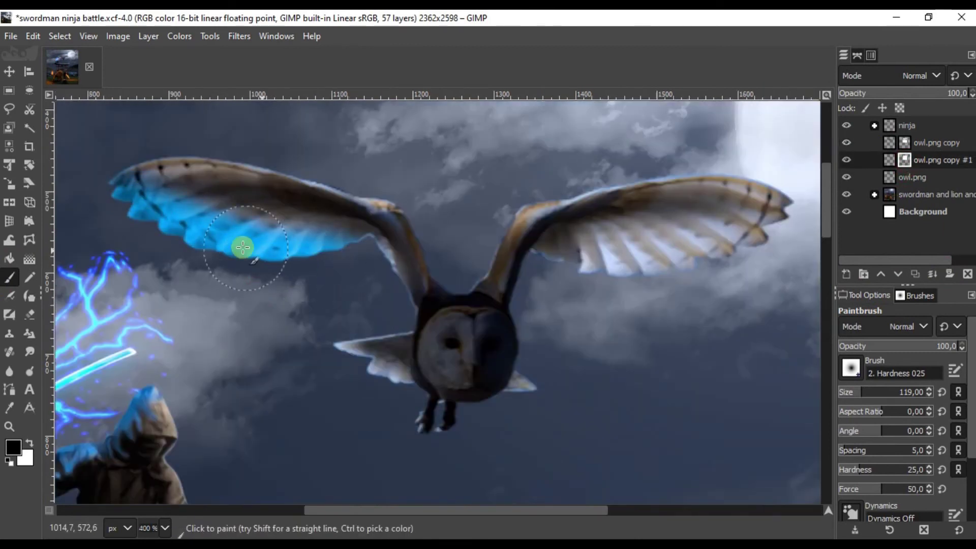
Step: Airbrush the right wing's underside blue and create the empty lighting #1 layer
{"action": "left_click", "coordinate": [905, 143]}
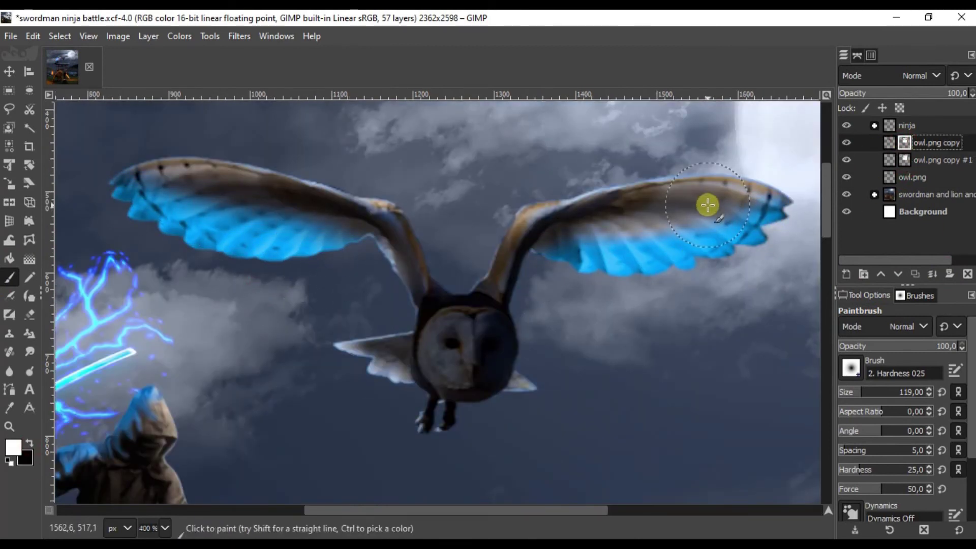
{"action": "key", "text": "4"}
{"action": "key", "text": "a"}
{"action": "key", "text": "5"}
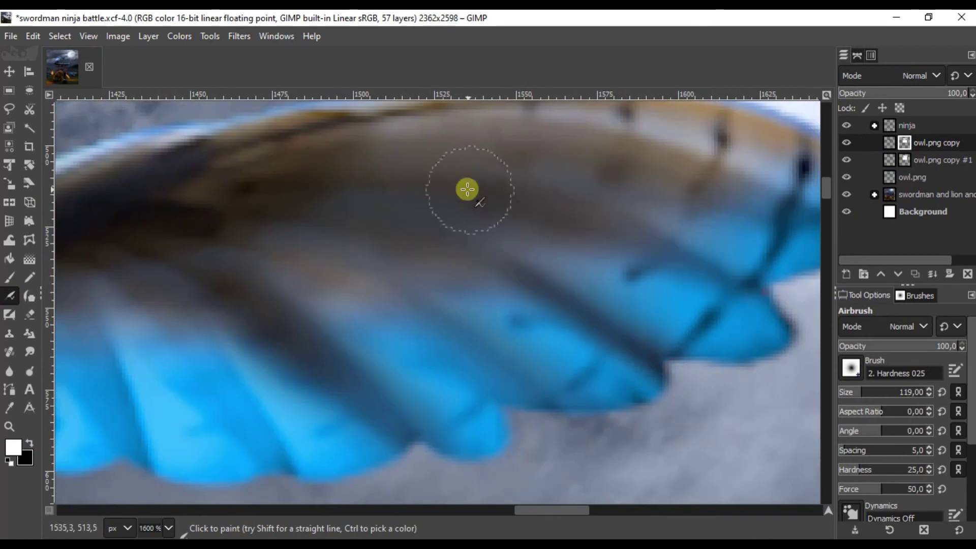
{"action": "key", "text": "4"}
{"action": "scroll", "coordinate": [458, 250], "scroll_direction": "down", "scroll_amount": 3, "text": "ctrl"}
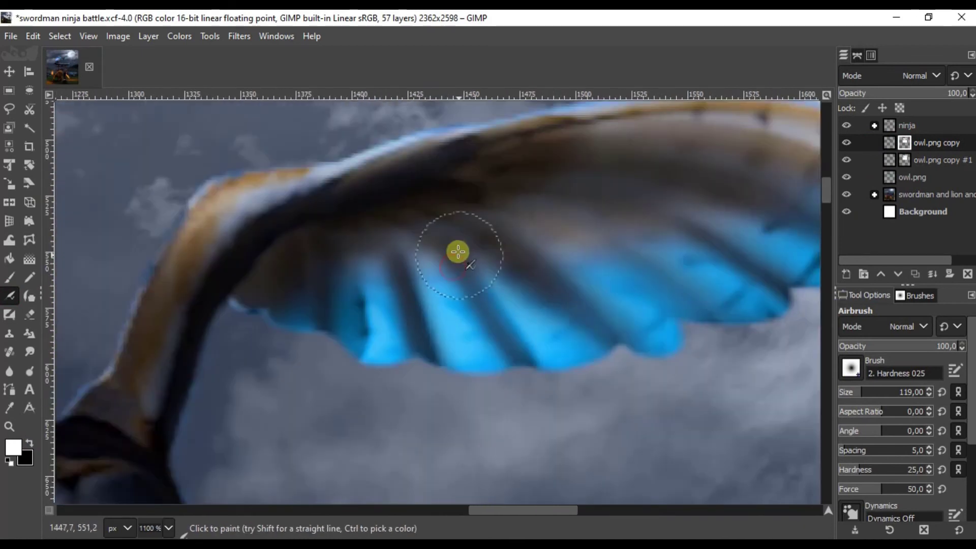
{"action": "scroll", "coordinate": [276, 261], "scroll_direction": "down", "scroll_amount": 3, "text": "ctrl"}
{"action": "scroll", "coordinate": [218, 456], "scroll_direction": "up", "scroll_amount": 5, "text": "ctrl"}
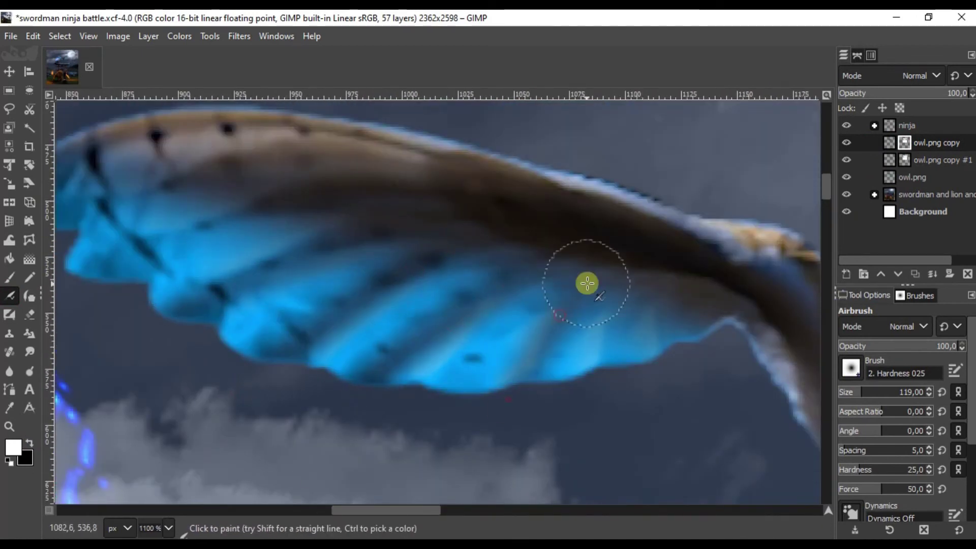
{"action": "scroll", "coordinate": [584, 354], "scroll_direction": "down", "scroll_amount": 5, "text": "ctrl"}
{"action": "scroll", "coordinate": [509, 254], "scroll_direction": "up", "scroll_amount": 2, "text": "ctrl"}
{"action": "key", "text": "1"}
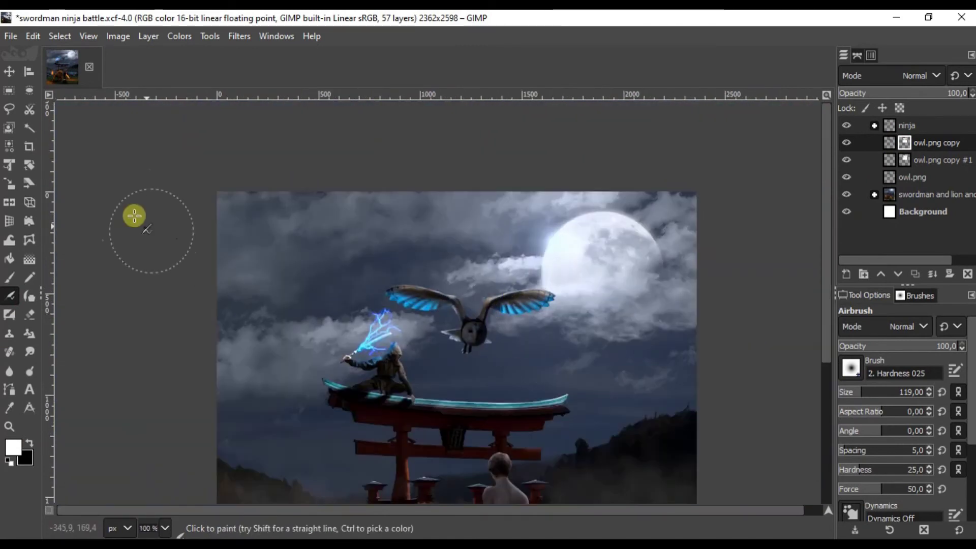
{"action": "left_click", "coordinate": [9, 277]}
{"action": "key", "text": "shift+ctrl+n"}
Step: Set up a lightning brush with cyan paint on the new lighting layer
{"action": "key", "text": "Return"}
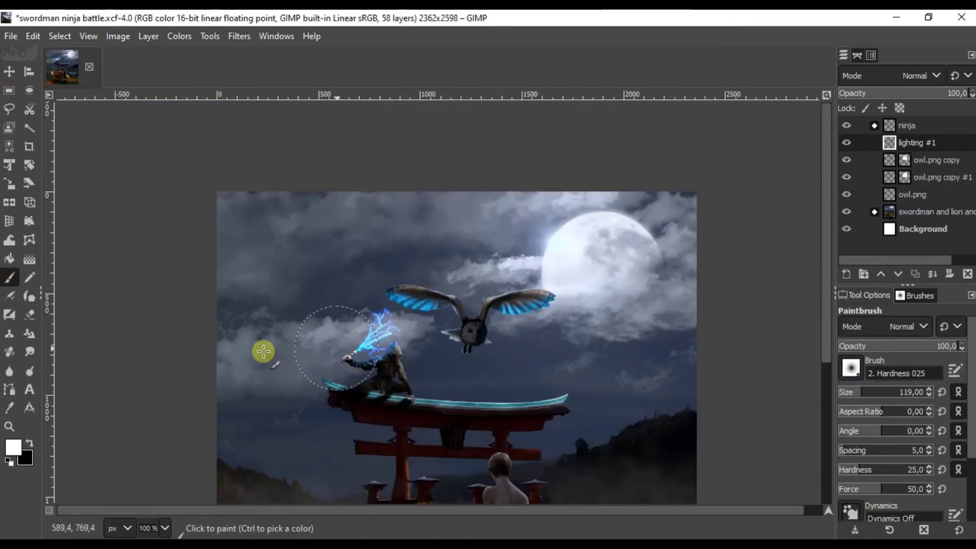
{"action": "left_click", "coordinate": [851, 367]}
{"action": "scroll", "coordinate": [899, 297], "scroll_direction": "down", "scroll_amount": 2}
{"action": "scroll", "coordinate": [899, 297], "scroll_direction": "down", "scroll_amount": 2}
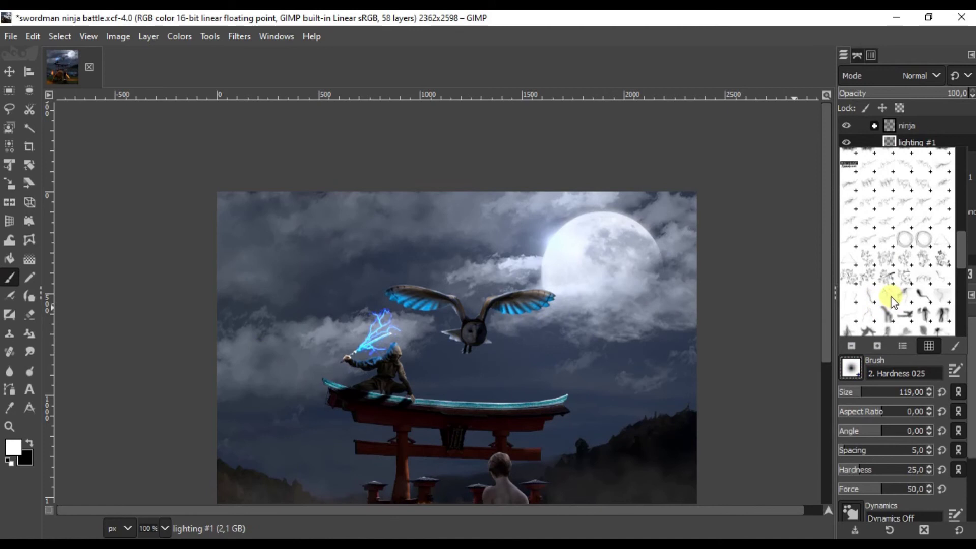
{"action": "left_click", "coordinate": [894, 301]}
{"action": "key", "text": "2"}
{"action": "left_click", "coordinate": [585, 339]}
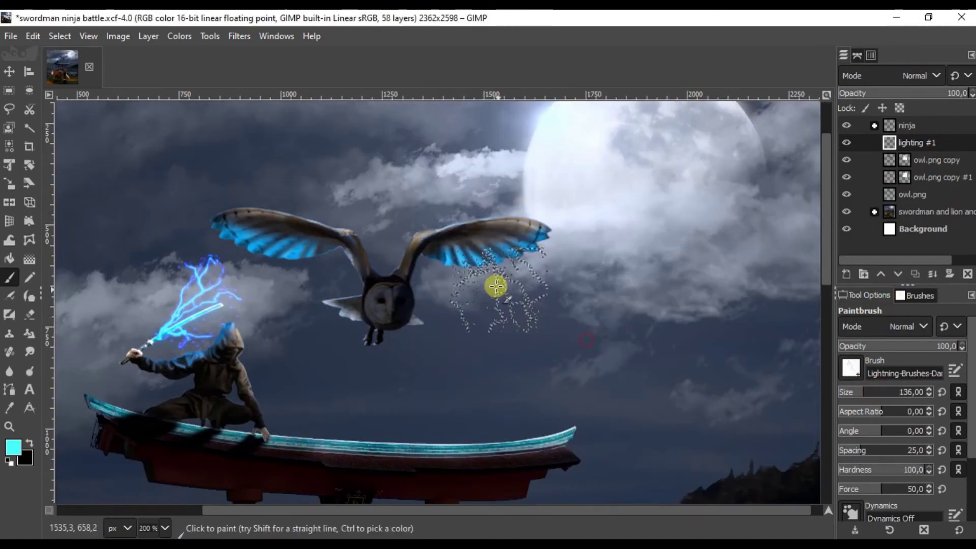
{"action": "key", "text": "minus"}
Step: Stamp lightning bolts over the owl with a smaller lightning brush shape
{"action": "left_click", "coordinate": [851, 367]}
{"action": "left_click", "coordinate": [874, 322]}
{"action": "left_click", "coordinate": [851, 367]}
{"action": "scroll", "coordinate": [899, 297], "scroll_direction": "down", "scroll_amount": 1}
{"action": "left_click", "coordinate": [855, 345]}
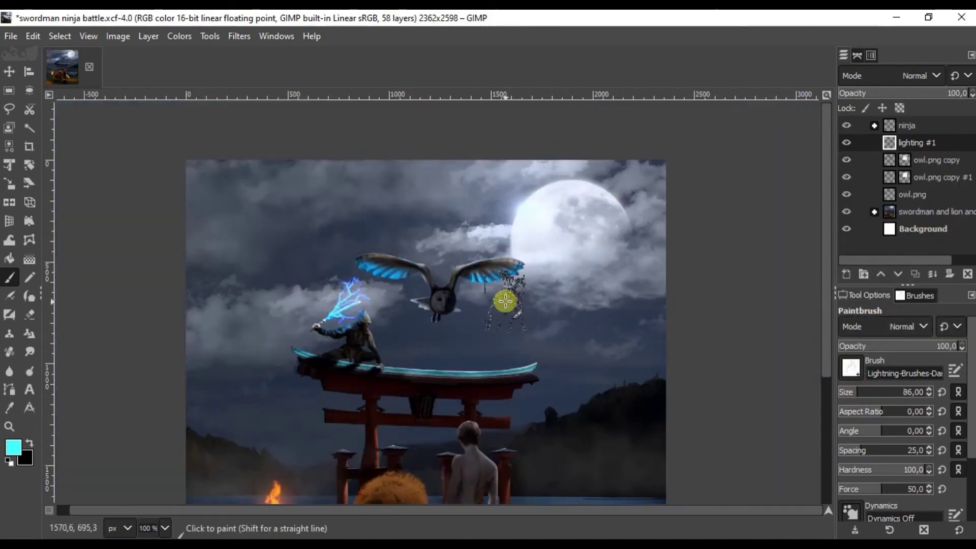
{"action": "key", "text": "2"}
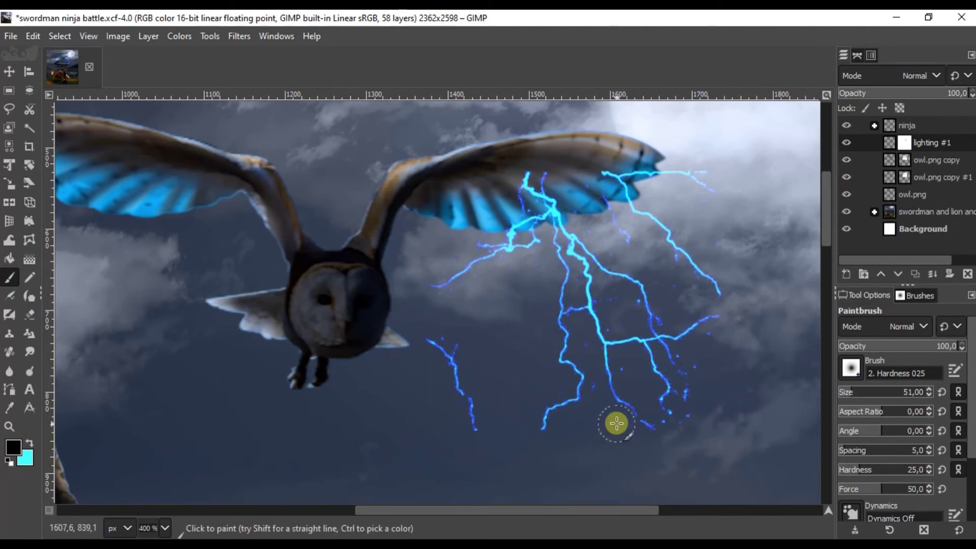
{"action": "scroll", "coordinate": [598, 234], "scroll_direction": "up", "scroll_amount": 1, "text": "ctrl"}
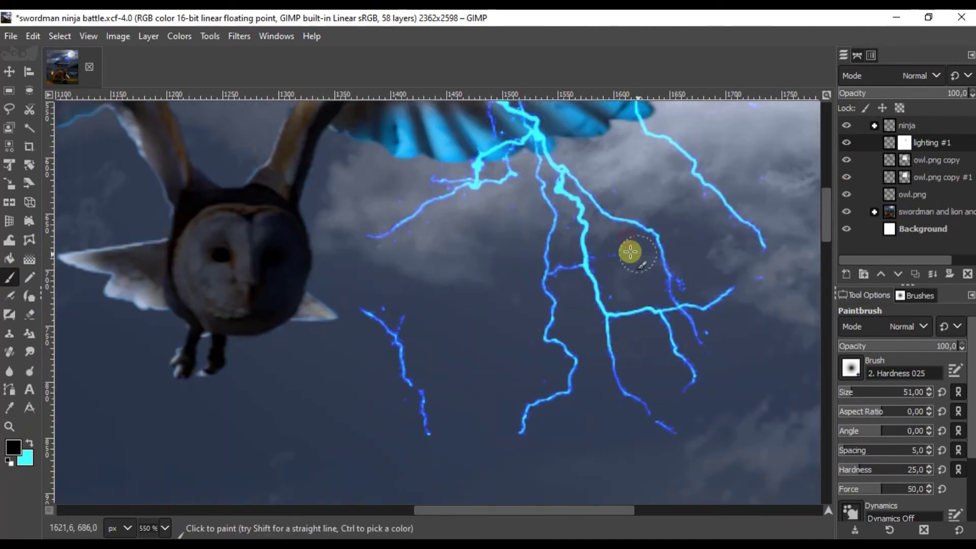
{"action": "key", "text": "2"}
Step: Duplicate the lightning, Gaussian-blur the copy at 4.42, and merge it down as glow
{"action": "key", "text": "m"}
{"action": "right_click", "coordinate": [925, 142]}
{"action": "left_click", "coordinate": [806, 321]}
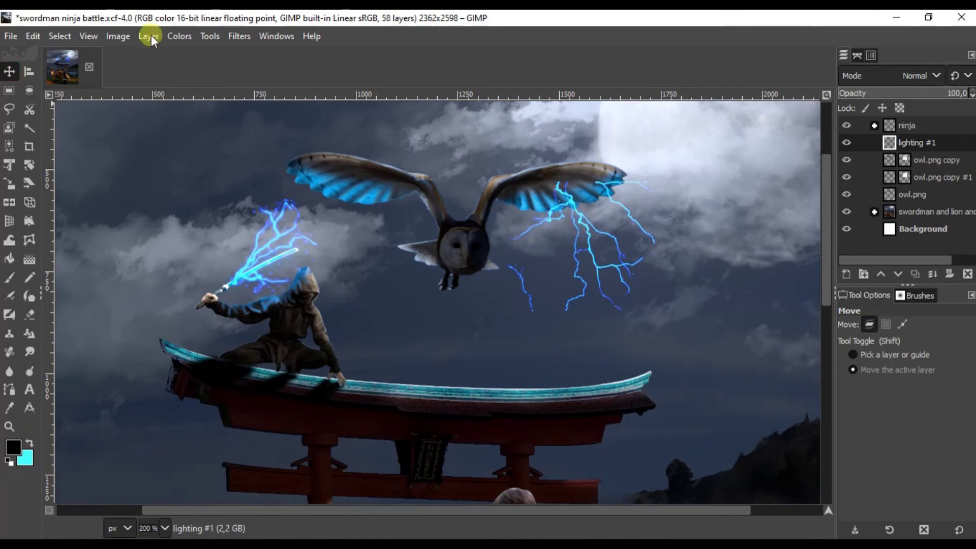
{"action": "key", "text": "shift+ctrl+d"}
{"action": "left_click", "coordinate": [931, 160]}
{"action": "left_click", "coordinate": [239, 36]}
{"action": "left_click", "coordinate": [508, 156]}
{"action": "left_click_drag", "start_coordinate": [683, 132], "coordinate": [667, 132]}
{"action": "left_click", "coordinate": [672, 131]}
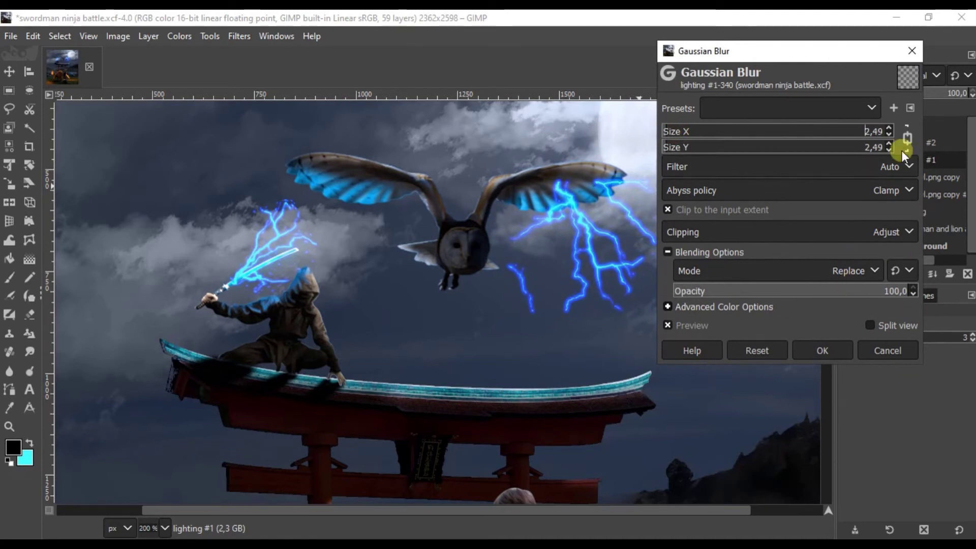
{"action": "left_click", "coordinate": [822, 350]}
{"action": "left_click", "coordinate": [148, 36]}
{"action": "left_click", "coordinate": [179, 129]}
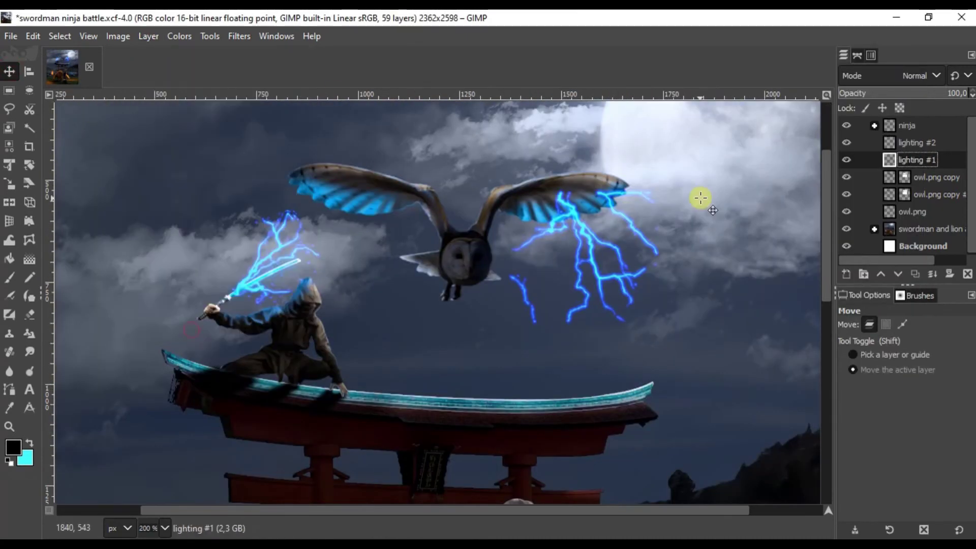
Step: Rotate and warp the lightning so its branches bend around the wing
{"action": "left_click", "coordinate": [149, 36]}
{"action": "left_click", "coordinate": [188, 332]}
{"action": "key", "text": "shift+t"}
{"action": "mouse_move", "coordinate": [675, 349]}
{"action": "left_mouse_down"}
{"action": "mouse_move", "coordinate": [638, 244]}
{"action": "mouse_move", "coordinate": [665, 299]}
{"action": "mouse_move", "coordinate": [699, 300]}
{"action": "left_mouse_up"}
{"action": "left_click", "coordinate": [772, 195]}
{"action": "key", "text": "w"}
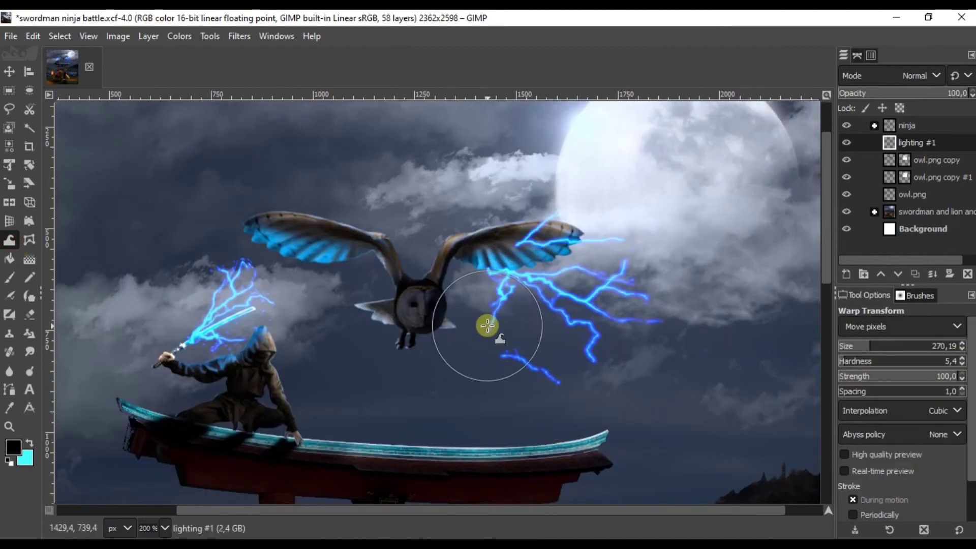
{"action": "left_click_drag", "start_coordinate": [537, 221], "coordinate": [594, 351]}
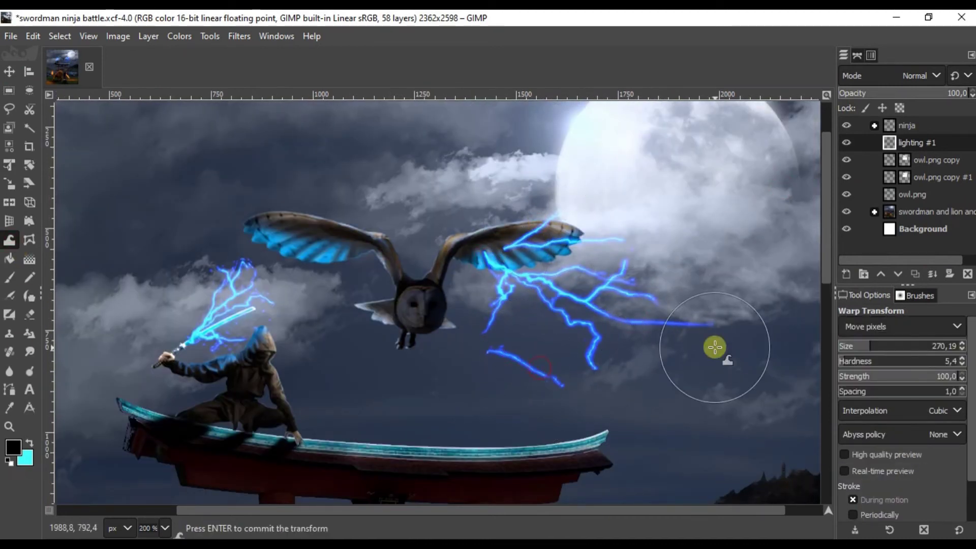
{"action": "key", "text": "Return"}
Step: Add a mask to the lightning layer and shrink it to about 75%
{"action": "right_click", "coordinate": [915, 143]}
{"action": "left_click", "coordinate": [872, 393]}
{"action": "key", "text": "p"}
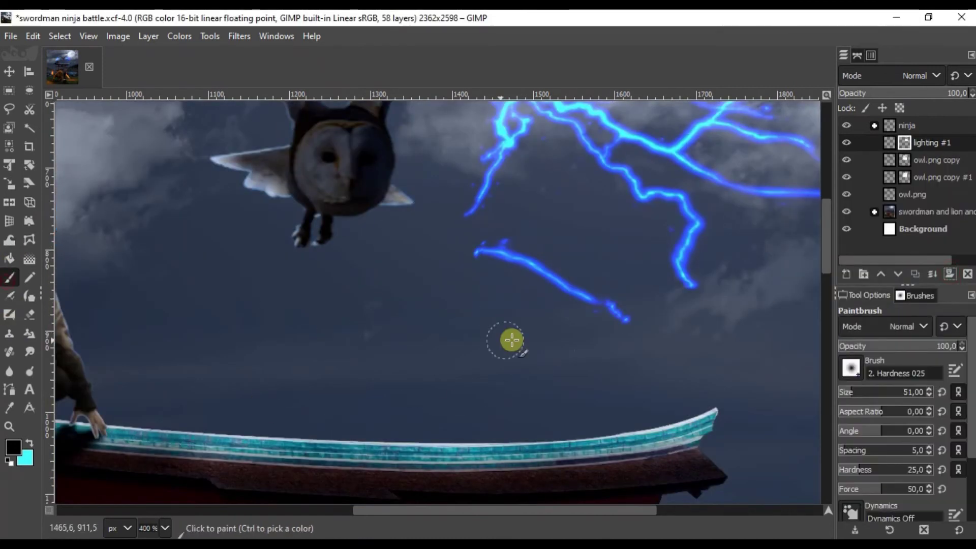
{"action": "key", "text": "1"}
{"action": "key", "text": "shift+t"}
{"action": "left_click", "coordinate": [671, 240]}
{"action": "key", "text": "2"}
{"action": "left_click_drag", "start_coordinate": [483, 277], "coordinate": [545, 257]}
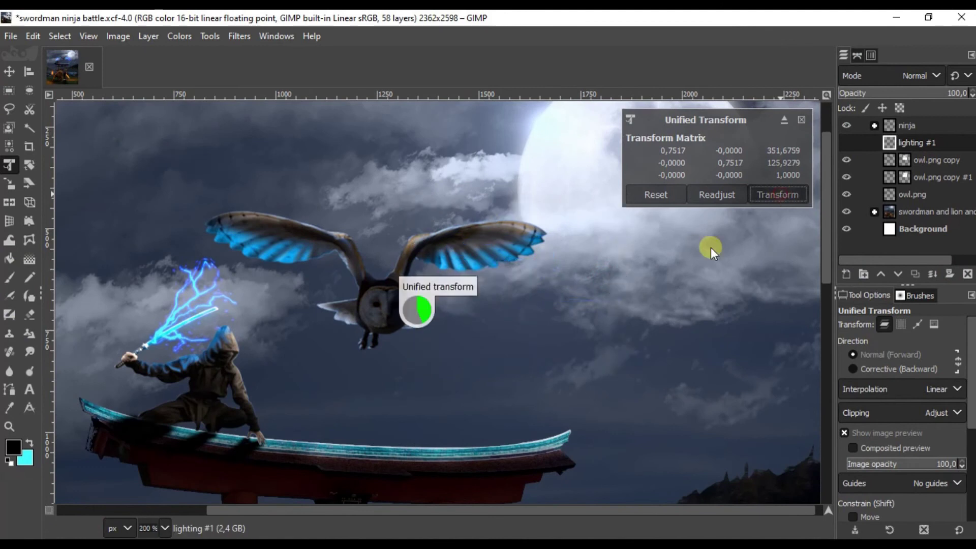
{"action": "key", "text": "Return"}
{"action": "left_click", "coordinate": [9, 240]}
Step: Rotate and move the lightning copy onto the owl's other wing
{"action": "key", "text": "3"}
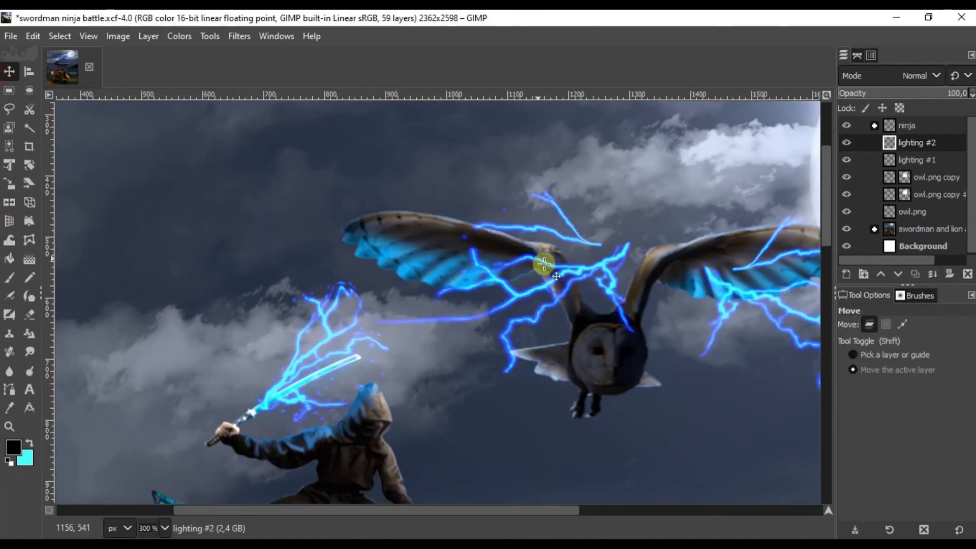
{"action": "key", "text": "shift+t"}
{"action": "mouse_move", "coordinate": [544, 264]}
{"action": "left_mouse_down"}
{"action": "mouse_move", "coordinate": [569, 442]}
{"action": "mouse_move", "coordinate": [458, 257]}
{"action": "left_mouse_up"}
{"action": "left_click", "coordinate": [778, 194]}
{"action": "key", "text": "minus"}
{"action": "key", "text": "minus"}
{"action": "key", "text": "minus"}
{"action": "scroll", "coordinate": [563, 283], "scroll_direction": "up", "scroll_amount": 1}
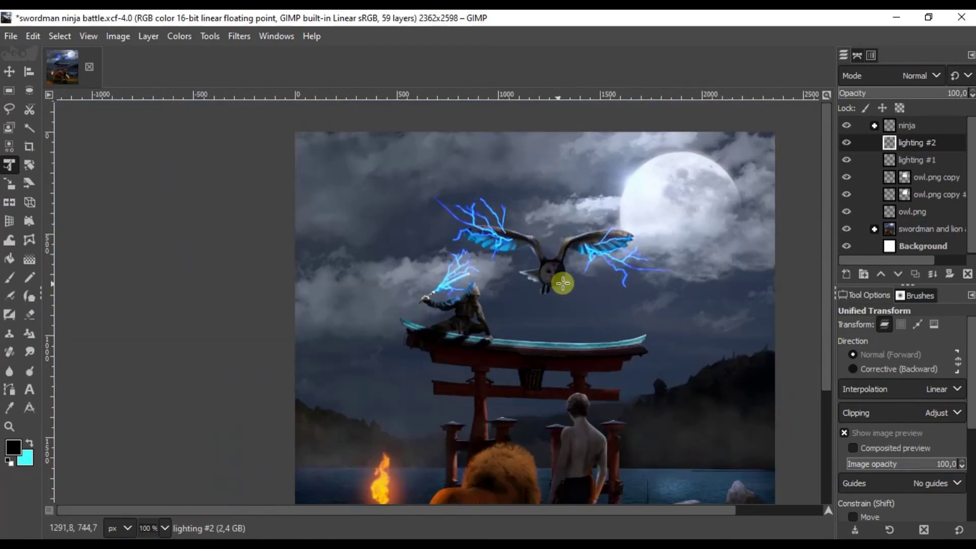
{"action": "scroll", "coordinate": [563, 284], "scroll_direction": "up", "scroll_amount": 1}
Step: Apply a colour temperature adjustment to owl.png
{"action": "key", "text": "m"}
{"action": "left_click", "coordinate": [179, 36]}
{"action": "left_click", "coordinate": [225, 73]}
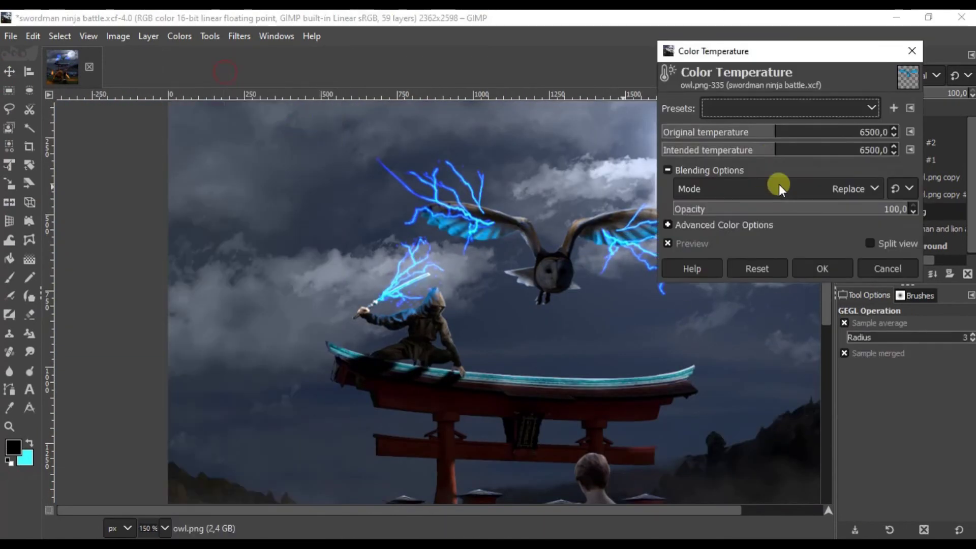
{"action": "left_click", "coordinate": [819, 264]}
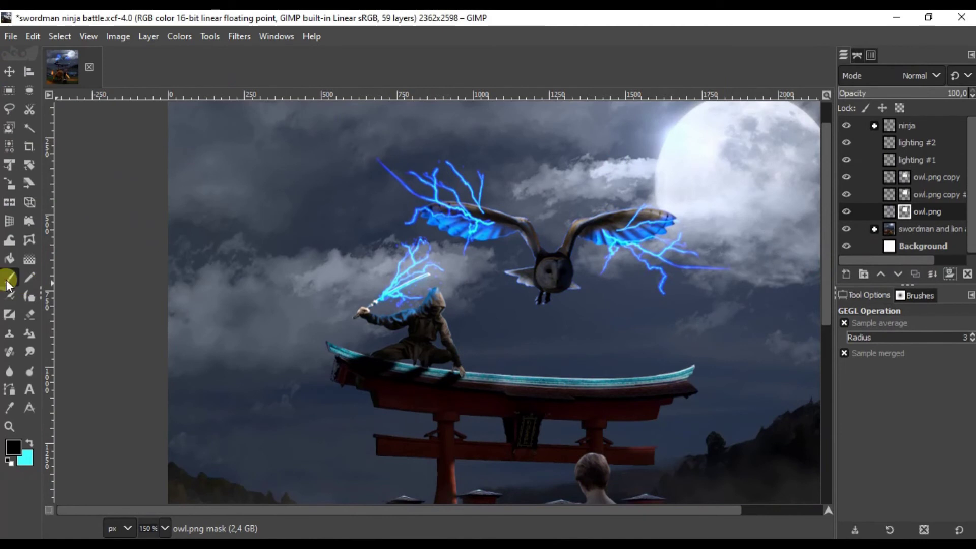
{"action": "left_click", "coordinate": [8, 278]}
{"action": "scroll", "coordinate": [349, 228], "scroll_direction": "up", "scroll_amount": 3}
{"action": "scroll", "coordinate": [386, 254], "scroll_direction": "up", "scroll_amount": 2}
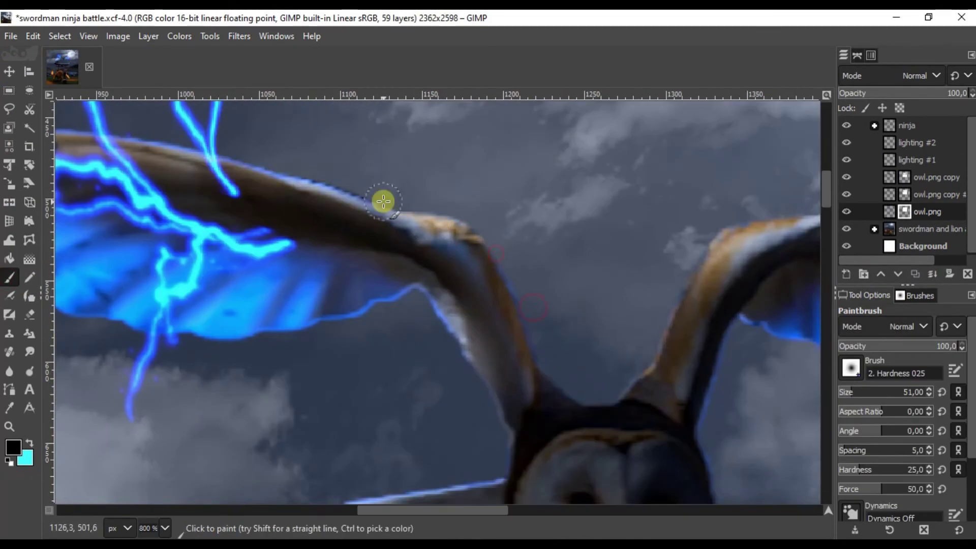
Step: Brighten the wing lightning in cyan on lighting #3 and paint white on the owl mask
{"action": "key", "text": "shift+ctrl+n"}
{"action": "left_click", "coordinate": [9, 296]}
{"action": "key", "text": "x"}
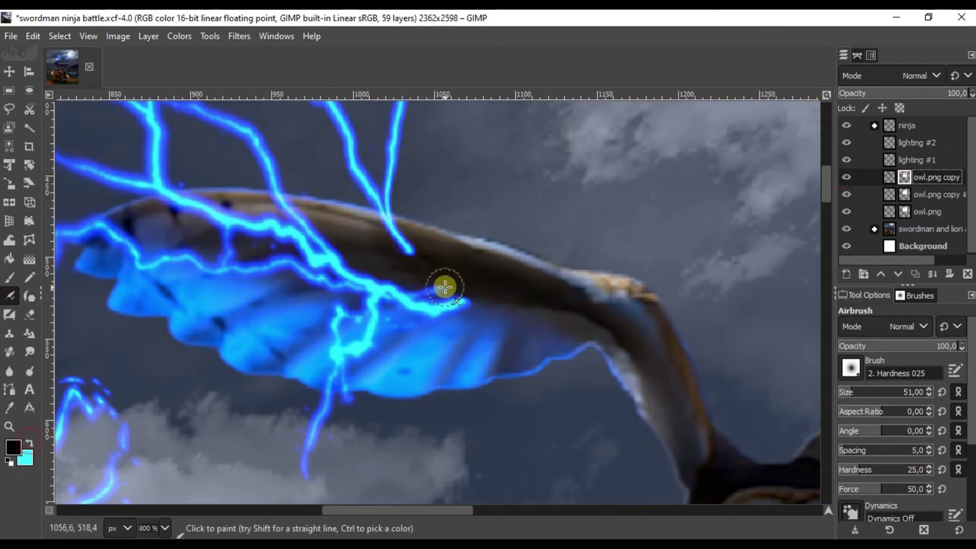
{"action": "left_click_drag", "start_coordinate": [445, 287], "coordinate": [240, 244]}
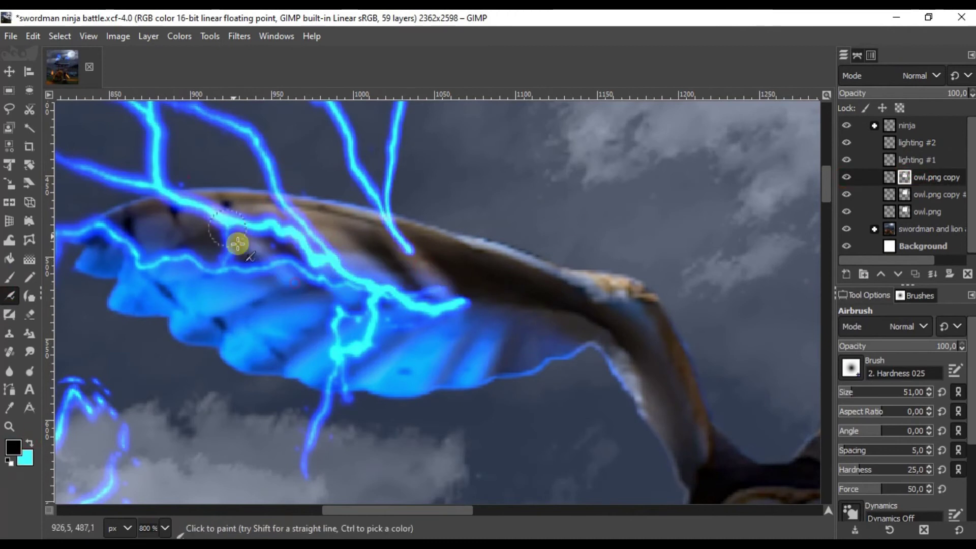
{"action": "left_click", "coordinate": [904, 212]}
{"action": "key", "text": "d"}
{"action": "key", "text": "x"}
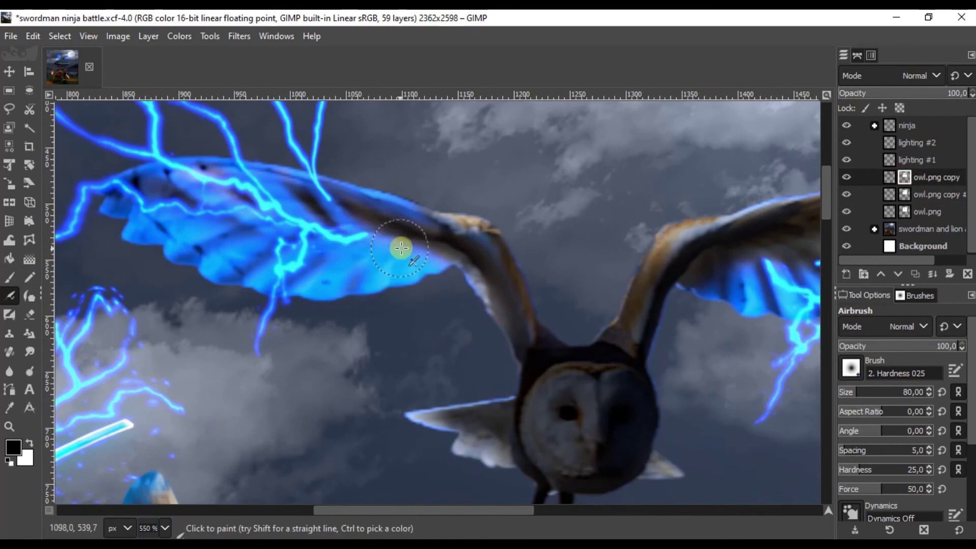
{"action": "scroll", "coordinate": [401, 247], "scroll_direction": "right", "scroll_amount": 10}
{"action": "mouse_move", "coordinate": [344, 251]}
{"action": "left_mouse_down"}
{"action": "mouse_move", "coordinate": [431, 257]}
{"action": "mouse_move", "coordinate": [379, 270]}
{"action": "left_mouse_up"}
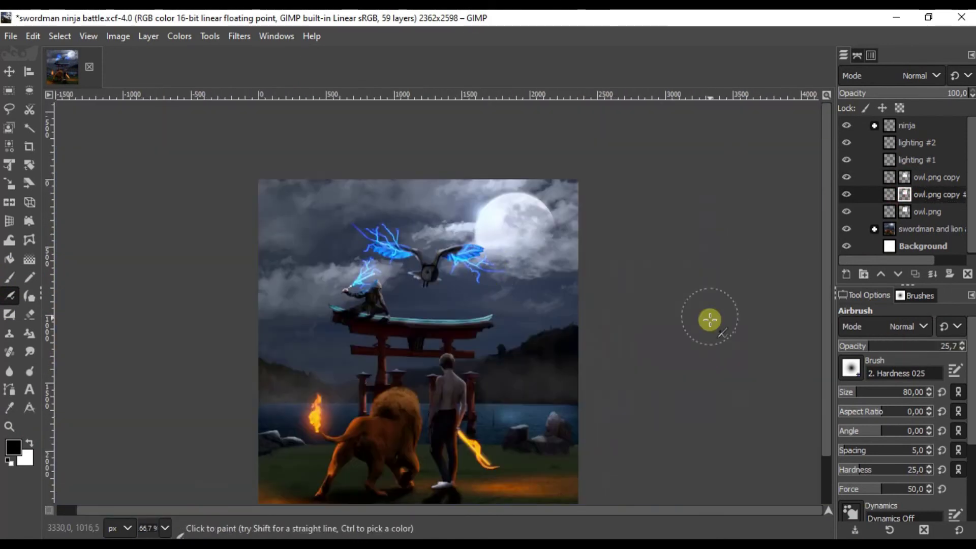
{"action": "type", "text": "eye"}
Step: Paint a cyan glow into the owl's eyes on the new eye layer and blur it
{"action": "key", "text": "Return"}
{"action": "key", "text": "p"}
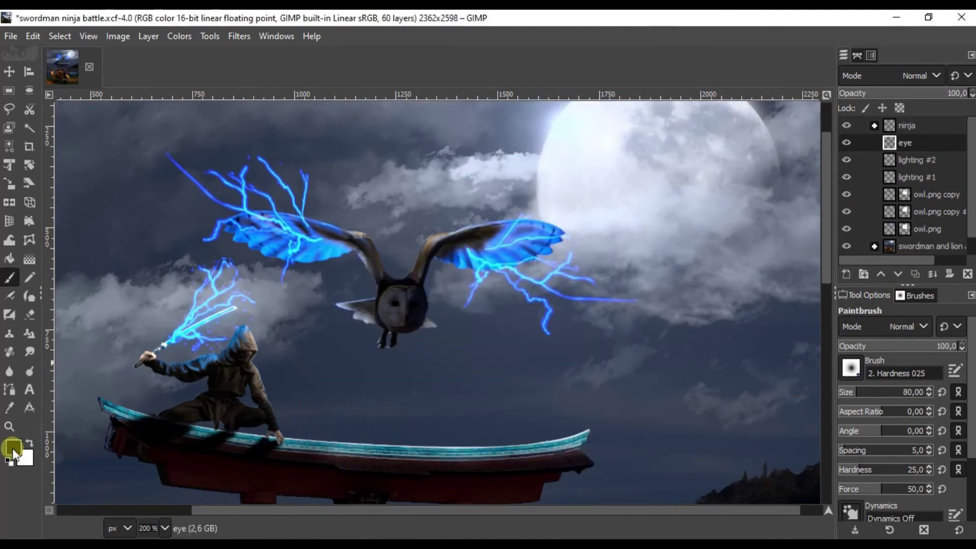
{"action": "scroll", "coordinate": [394, 304], "scroll_direction": "up", "scroll_amount": 10, "text": "ctrl"}
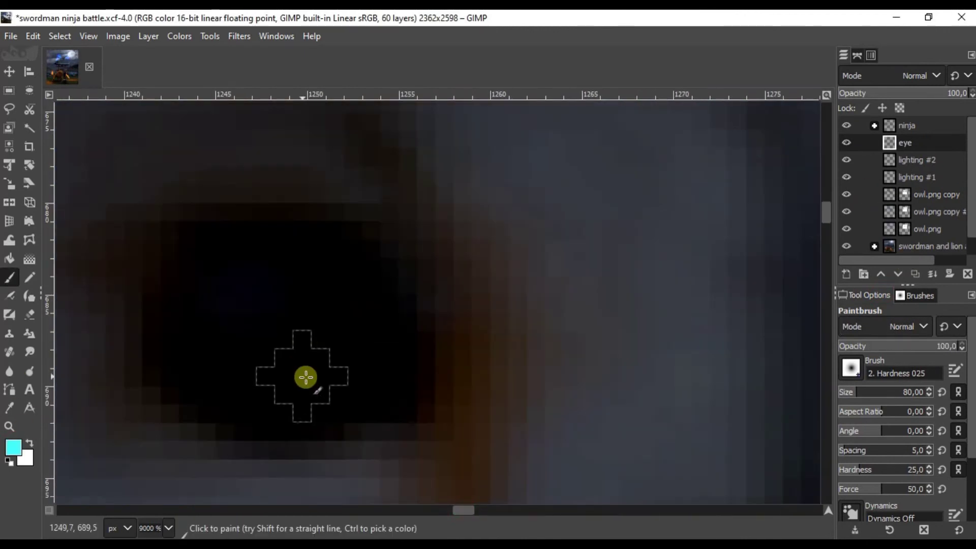
{"action": "left_click_drag", "start_coordinate": [209, 282], "coordinate": [344, 336]}
{"action": "scroll", "coordinate": [506, 313], "scroll_direction": "down", "scroll_amount": 3, "text": "ctrl"}
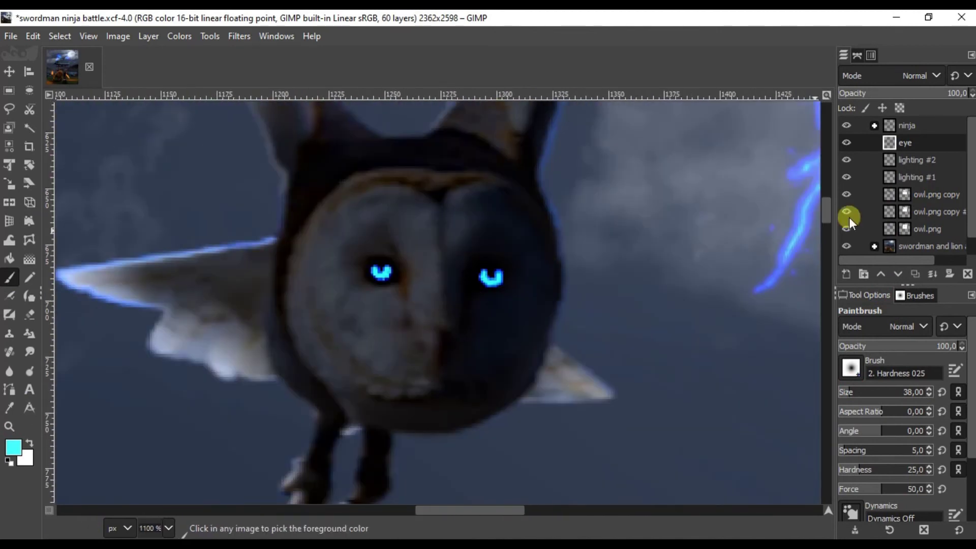
{"action": "left_click", "coordinate": [239, 36]}
{"action": "left_click", "coordinate": [275, 67]}
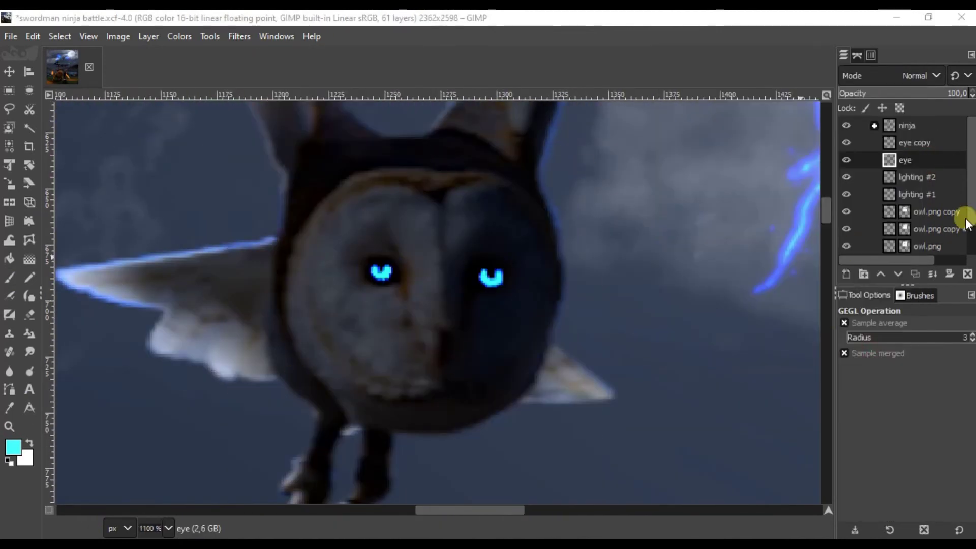
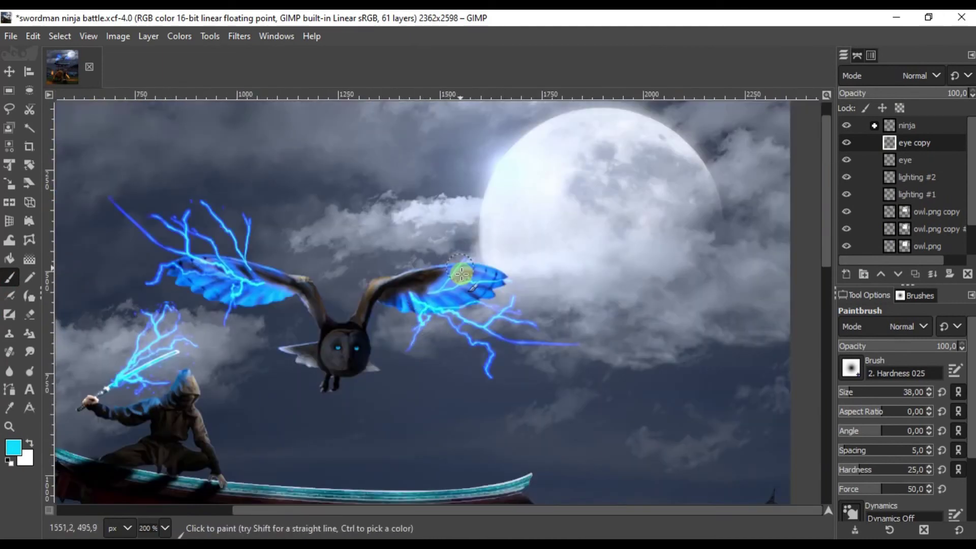
Step: Check lighting #2's colour temperature, then make lighting #1 the active layer
{"action": "key", "text": "m"}
{"action": "left_click", "coordinate": [179, 35]}
{"action": "left_click", "coordinate": [209, 71]}
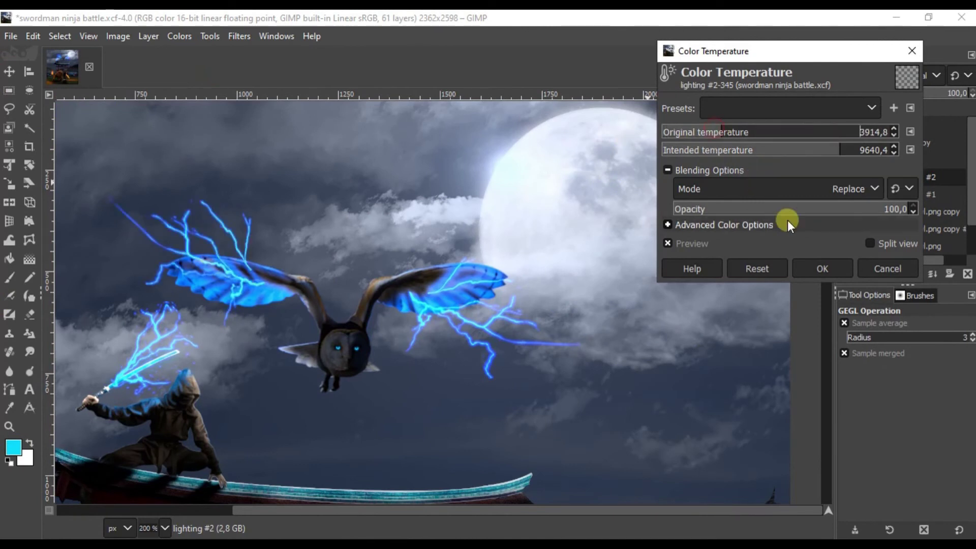
{"action": "left_click", "coordinate": [822, 268]}
{"action": "left_click", "coordinate": [892, 193]}
{"action": "key", "text": "m"}
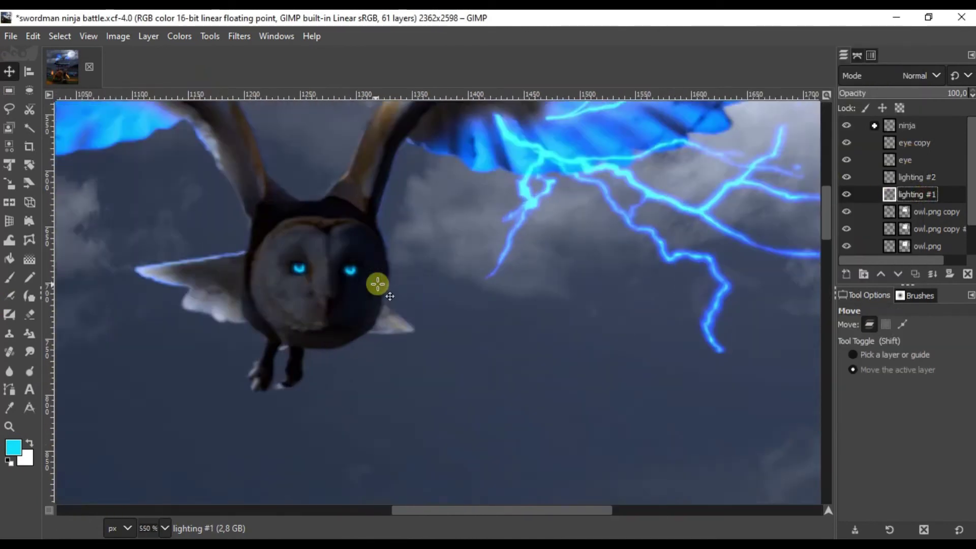
{"action": "key", "text": "p"}
Step: Airbrush a soft blue glow over the owl's eyes on the eye lighting layer
{"action": "left_click", "coordinate": [10, 71]}
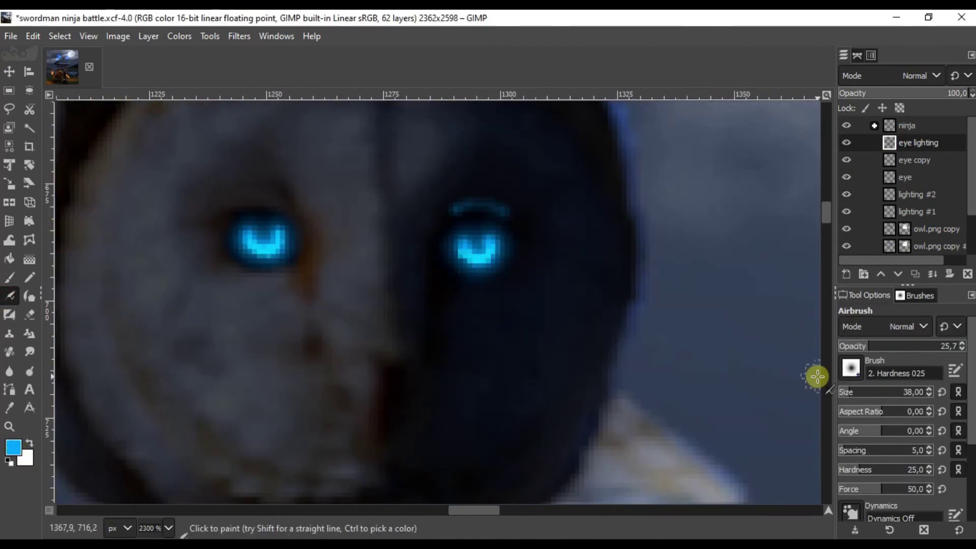
{"action": "scroll", "coordinate": [421, 280], "scroll_direction": "up", "scroll_amount": 5}
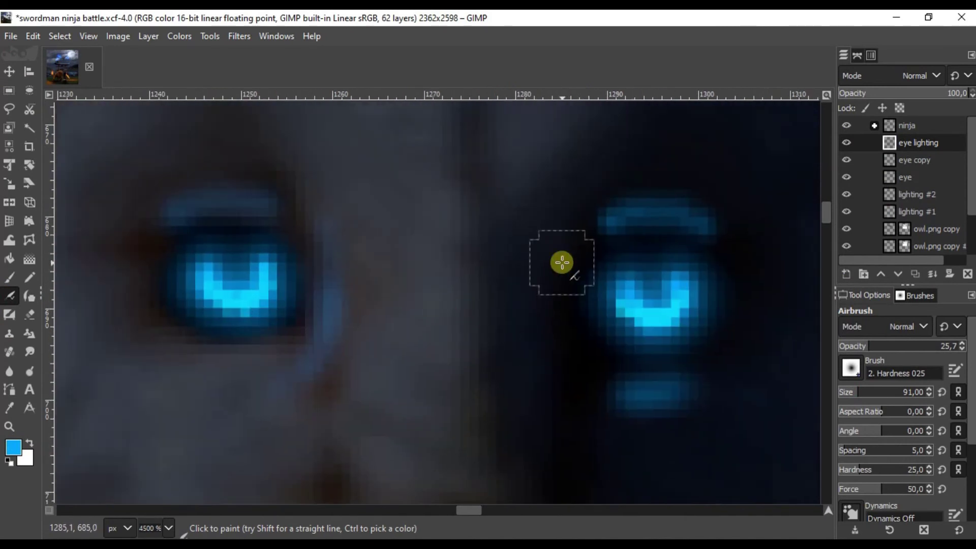
{"action": "scroll", "coordinate": [497, 323], "scroll_direction": "down", "scroll_amount": 3}
{"action": "scroll", "coordinate": [323, 323], "scroll_direction": "down", "scroll_amount": 6}
{"action": "scroll", "coordinate": [312, 303], "scroll_direction": "up", "scroll_amount": 7}
{"action": "scroll", "coordinate": [426, 372], "scroll_direction": "down", "scroll_amount": 1}
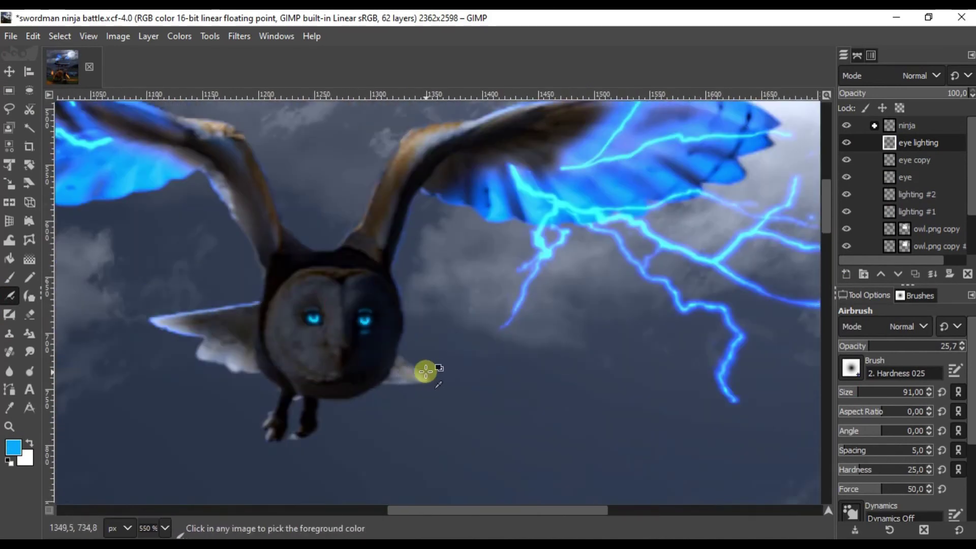
{"action": "scroll", "coordinate": [440, 379], "scroll_direction": "down", "scroll_amount": 4}
{"action": "scroll", "coordinate": [442, 374], "scroll_direction": "down", "scroll_amount": 5}
{"action": "scroll", "coordinate": [398, 290], "scroll_direction": "down", "scroll_amount": 2}
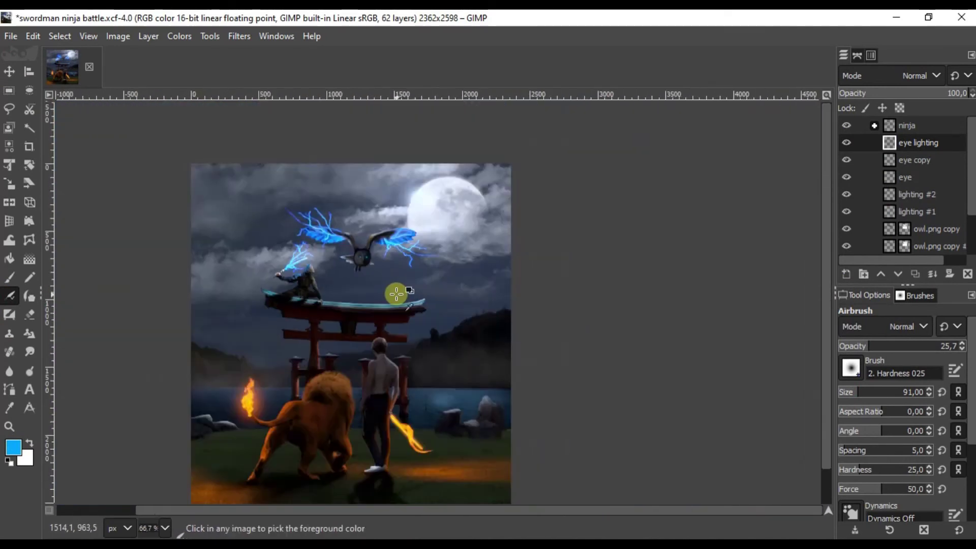
{"action": "scroll", "coordinate": [399, 290], "scroll_direction": "up", "scroll_amount": 2}
Step: Create a new owl layer group containing lighting #1, then collapse it
{"action": "left_click", "coordinate": [20, 74]}
{"action": "left_click", "coordinate": [270, 288]}
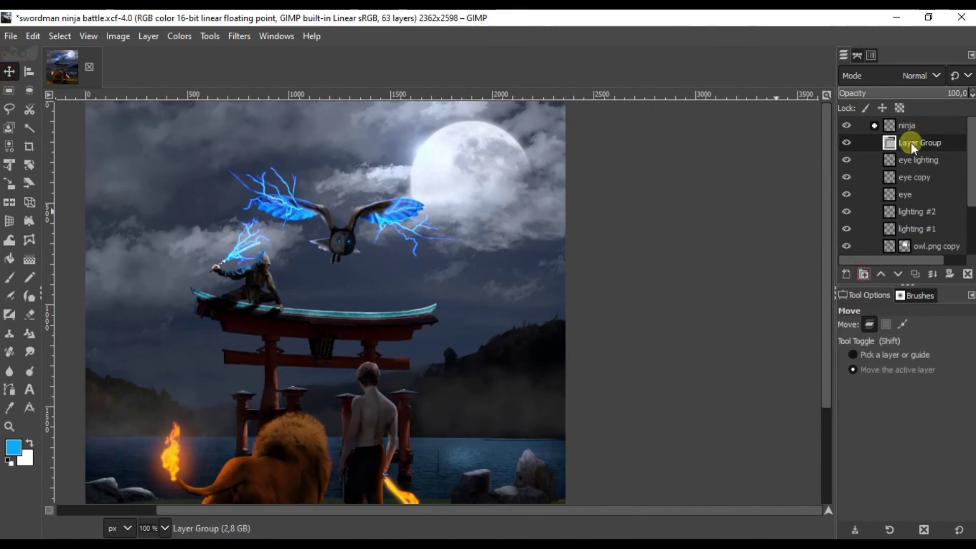
{"action": "left_click_drag", "start_coordinate": [934, 220], "coordinate": [934, 218]}
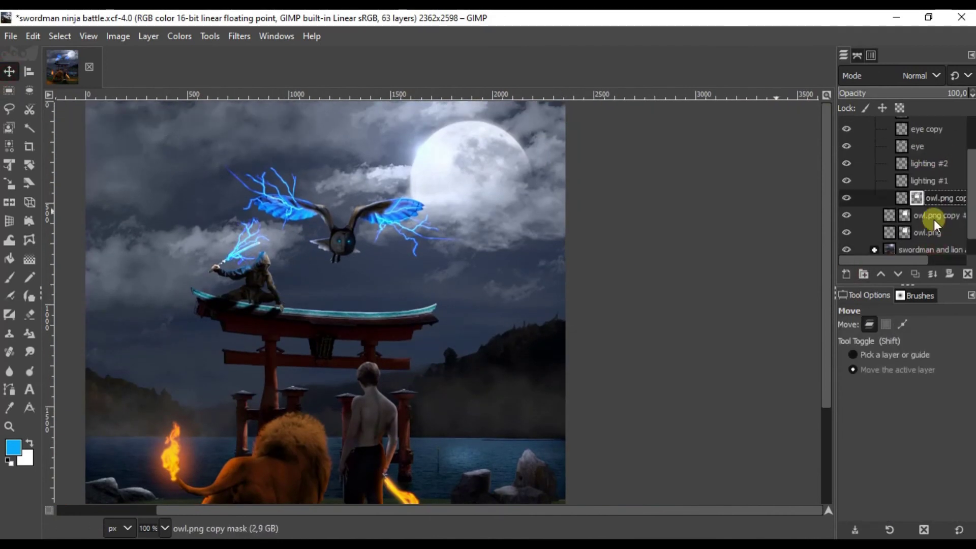
{"action": "left_click", "coordinate": [874, 143]}
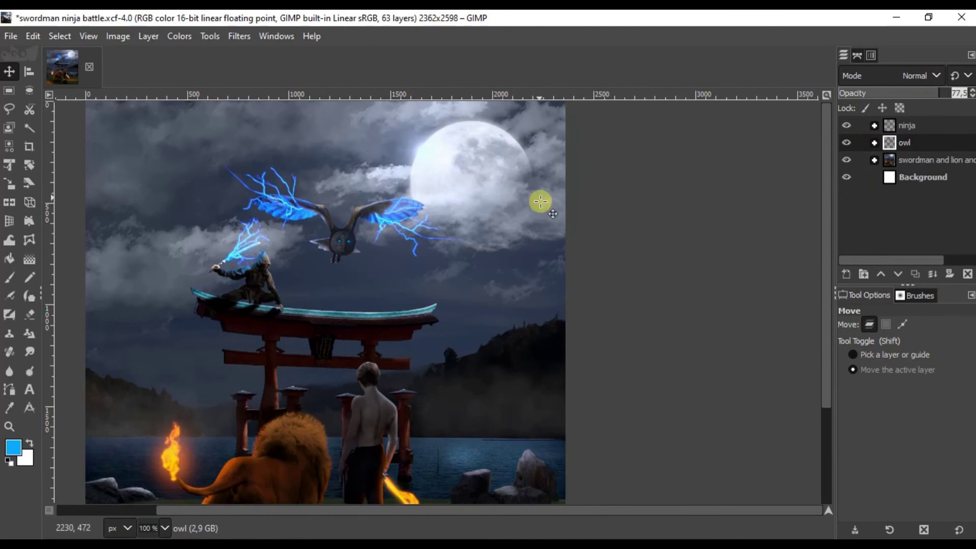
Step: Add a new 'eye lighting' layer above tori.png copy in the background group
{"action": "scroll", "coordinate": [540, 202], "scroll_direction": "down", "scroll_amount": 2}
{"action": "scroll", "coordinate": [251, 181], "scroll_direction": "up", "scroll_amount": 6}
{"action": "scroll", "coordinate": [280, 239], "scroll_direction": "down", "scroll_amount": 2}
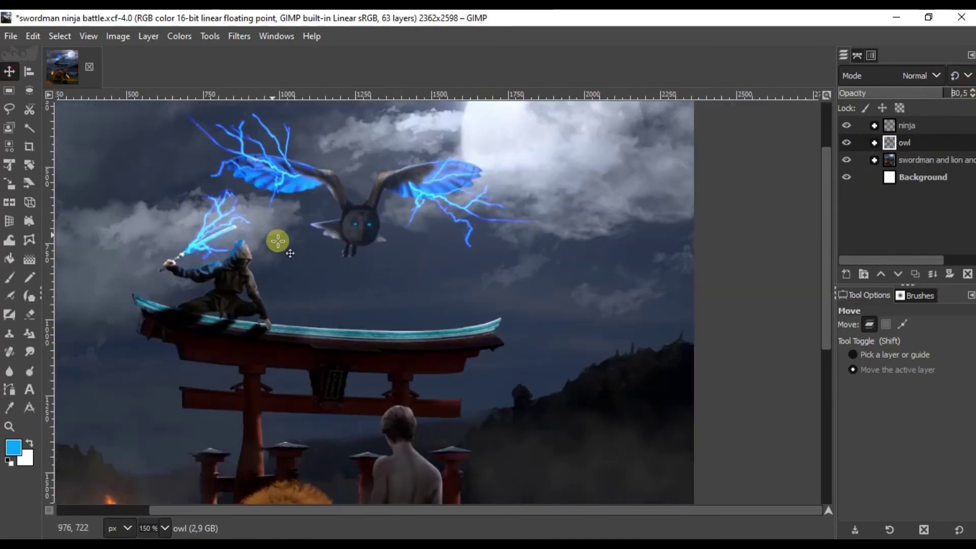
{"action": "scroll", "coordinate": [342, 268], "scroll_direction": "down", "scroll_amount": 2}
{"action": "left_click", "coordinate": [941, 160]}
{"action": "scroll", "coordinate": [947, 200], "scroll_direction": "down", "scroll_amount": 2}
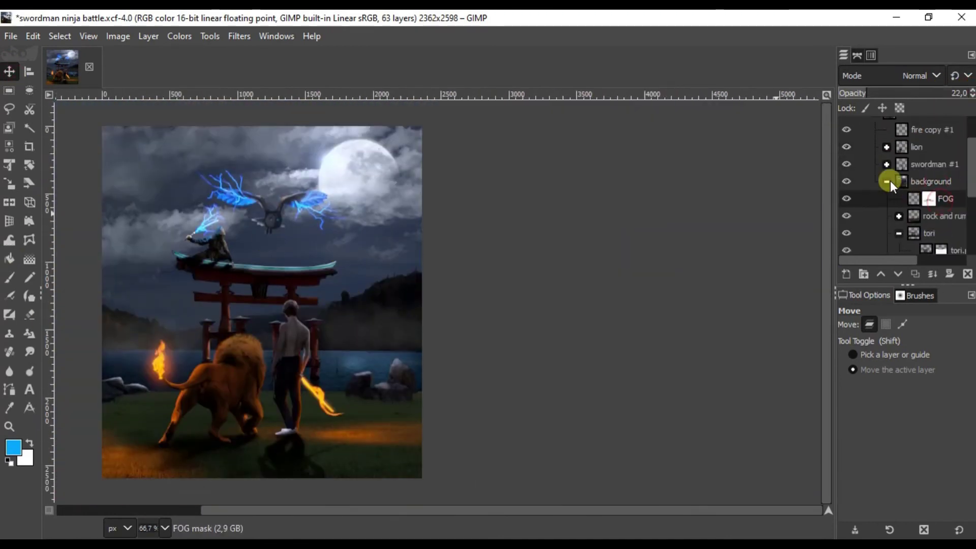
{"action": "scroll", "coordinate": [941, 203], "scroll_direction": "down", "scroll_amount": 2}
{"action": "left_click", "coordinate": [846, 202]}
{"action": "left_click", "coordinate": [935, 206]}
{"action": "key", "text": "ctrl+shift+n"}
{"action": "key", "text": "Return"}
Step: Airbrush a soft blue glow along the torii gate's top beam
{"action": "key", "text": "a"}
{"action": "scroll", "coordinate": [349, 272], "scroll_direction": "up", "scroll_amount": 2}
{"action": "scroll", "coordinate": [265, 259], "scroll_direction": "left", "scroll_amount": 3}
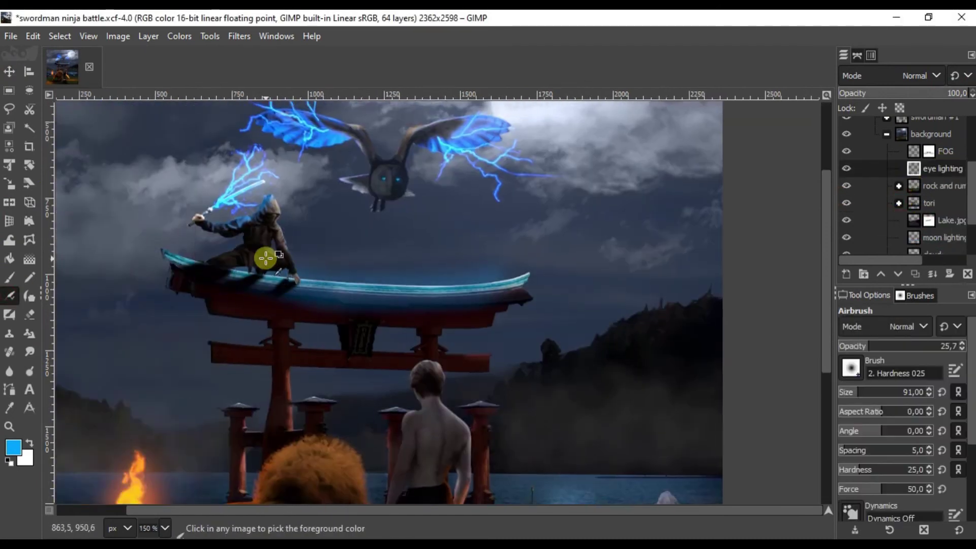
{"action": "scroll", "coordinate": [265, 258], "scroll_direction": "up", "scroll_amount": 2}
{"action": "scroll", "coordinate": [654, 273], "scroll_direction": "left", "scroll_amount": 2}
{"action": "scroll", "coordinate": [307, 288], "scroll_direction": "up", "scroll_amount": 1}
{"action": "scroll", "coordinate": [432, 280], "scroll_direction": "down", "scroll_amount": 1}
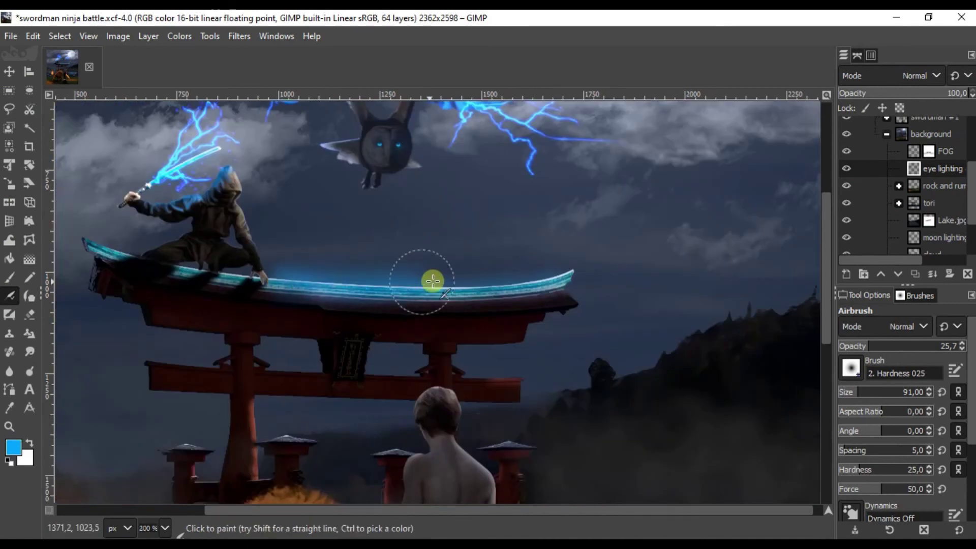
{"action": "scroll", "coordinate": [175, 244], "scroll_direction": "left", "scroll_amount": 2}
{"action": "scroll", "coordinate": [261, 274], "scroll_direction": "up", "scroll_amount": 2}
{"action": "scroll", "coordinate": [439, 311], "scroll_direction": "up", "scroll_amount": 2}
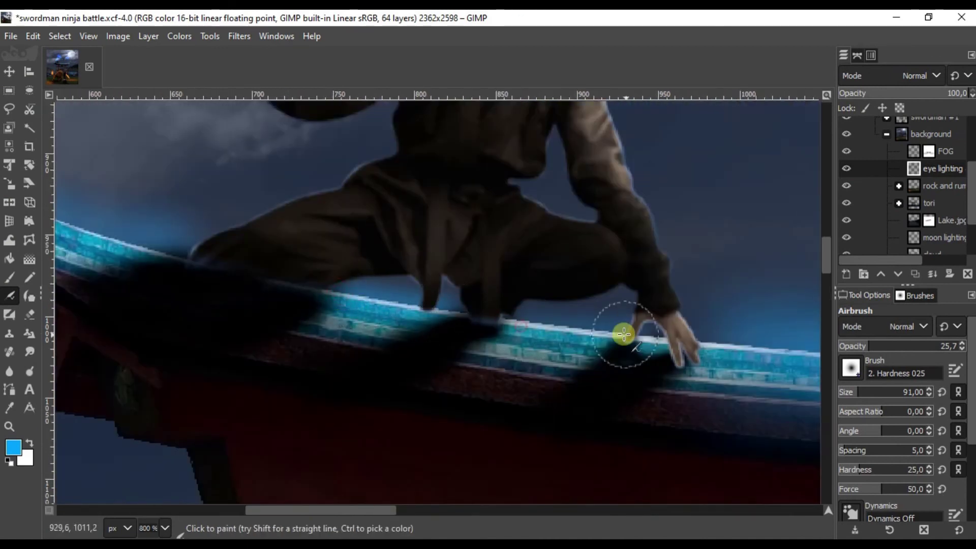
{"action": "scroll", "coordinate": [623, 334], "scroll_direction": "down", "scroll_amount": 4}
{"action": "scroll", "coordinate": [581, 285], "scroll_direction": "down", "scroll_amount": 3}
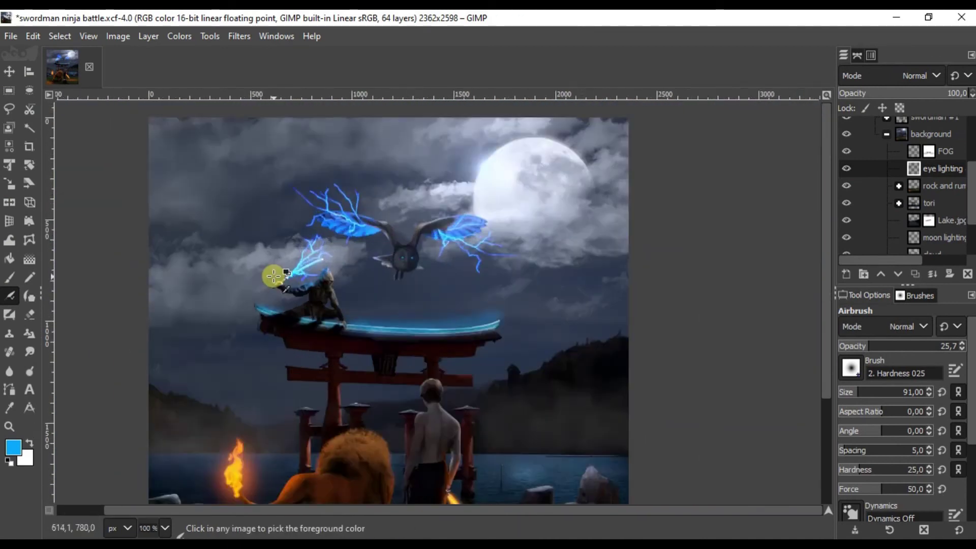
Step: Collapse the background group and save the composite with Ctrl+S
{"action": "key", "text": "m"}
{"action": "scroll", "coordinate": [429, 263], "scroll_direction": "down", "scroll_amount": 1}
{"action": "scroll", "coordinate": [886, 181], "scroll_direction": "up", "scroll_amount": 2}
{"action": "left_click", "coordinate": [887, 182]}
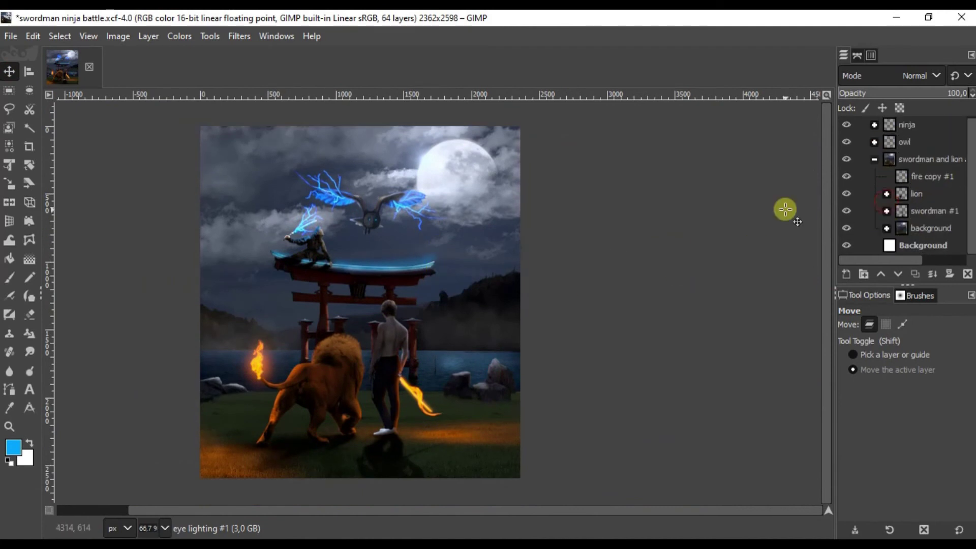
{"action": "key", "text": "ctrl+s"}
Step: Add a white layer mask to the background group's eye lighting layer, set black to paint
{"action": "left_click", "coordinate": [887, 227]}
{"action": "left_click", "coordinate": [950, 279], "text": "shift"}
{"action": "key", "text": "p"}
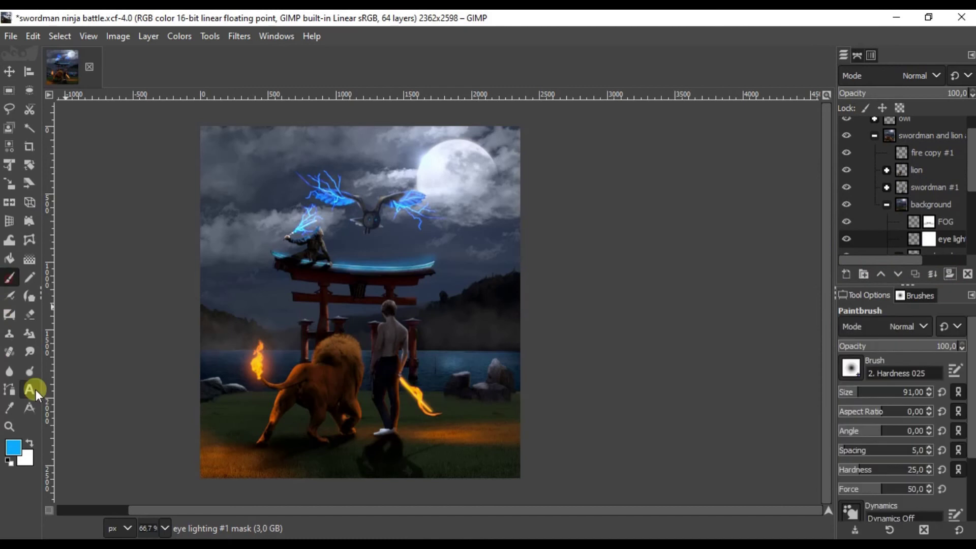
{"action": "left_click", "coordinate": [14, 447]}
{"action": "left_click", "coordinate": [593, 342]}
{"action": "key", "text": "2"}
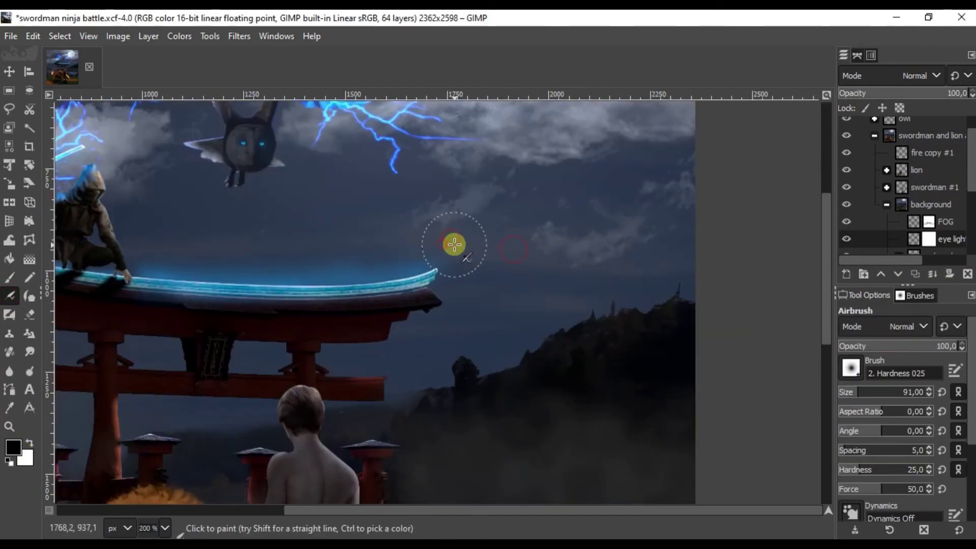
Step: Zoom in on the ninja, collapse the background group and select the ninja group
{"action": "key", "text": "shift+ctrl+j"}
{"action": "key", "text": "3"}
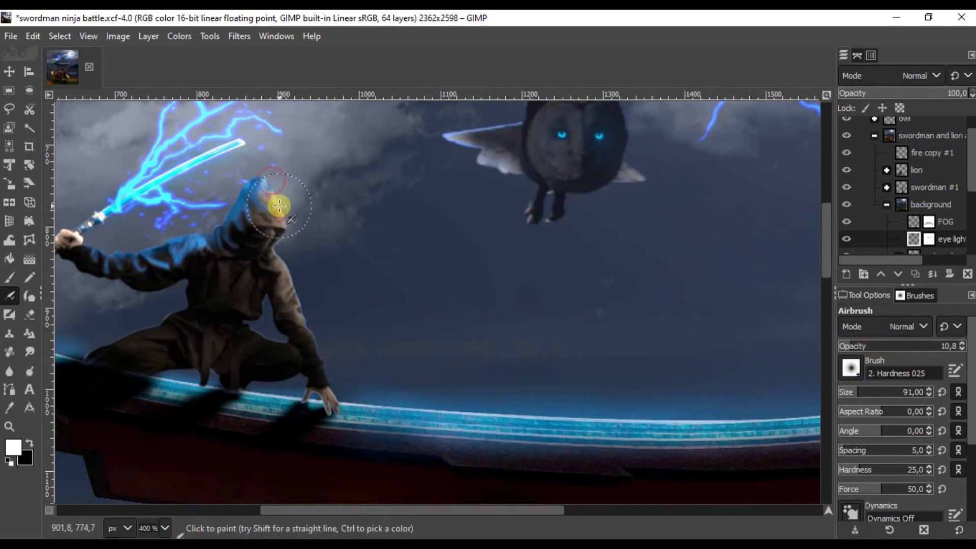
{"action": "left_click", "coordinate": [886, 204]}
{"action": "left_click", "coordinate": [930, 125]}
{"action": "key", "text": "shift+ctrl+n"}
Step: Name the new layer 'lighting moon' and frame the ninja on the torii roof
{"action": "type", "text": "moon"}
{"action": "key", "text": "Return"}
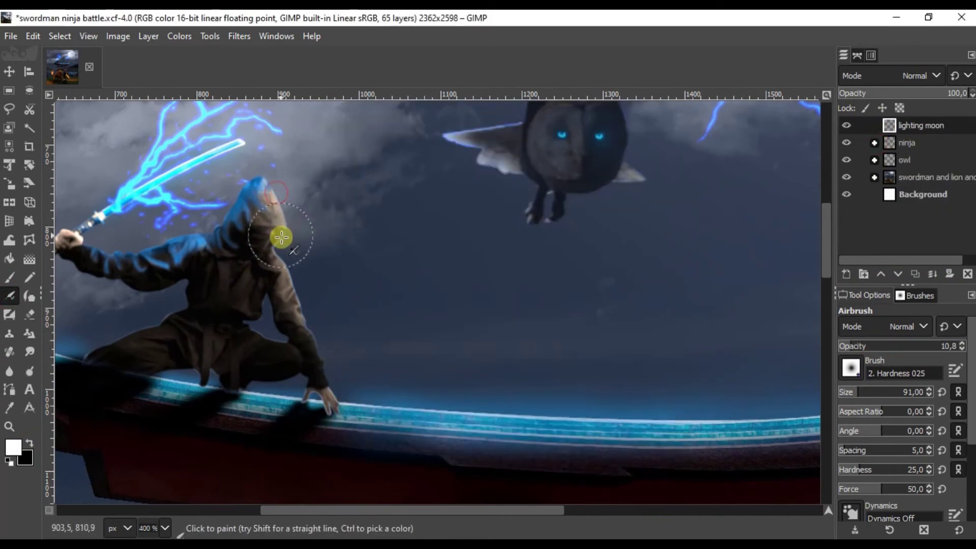
{"action": "scroll", "coordinate": [311, 305], "scroll_direction": "up", "scroll_amount": 5}
{"action": "scroll", "coordinate": [429, 257], "scroll_direction": "right", "scroll_amount": 5}
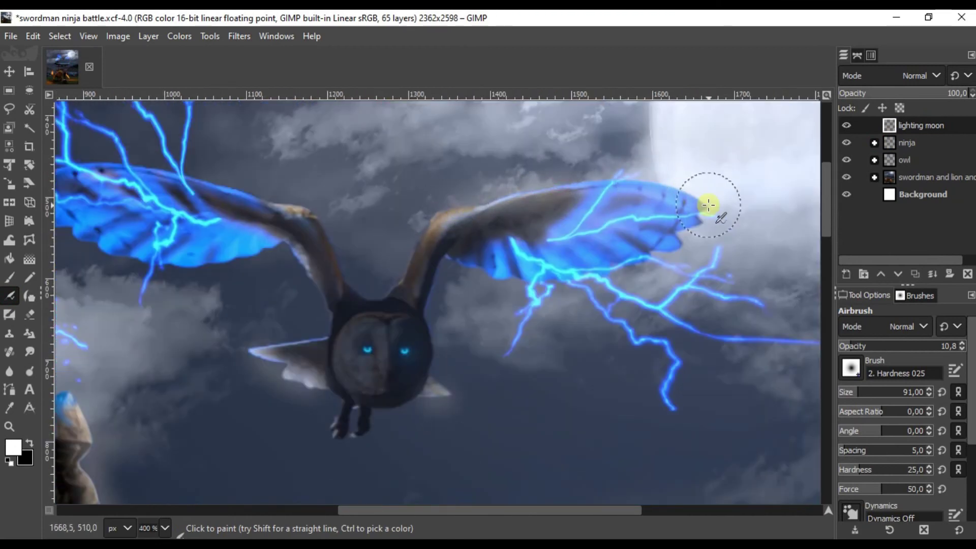
{"action": "scroll", "coordinate": [457, 327], "scroll_direction": "left", "scroll_amount": 2}
{"action": "scroll", "coordinate": [457, 272], "scroll_direction": "down", "scroll_amount": 10}
{"action": "scroll", "coordinate": [537, 192], "scroll_direction": "down", "scroll_amount": 3}
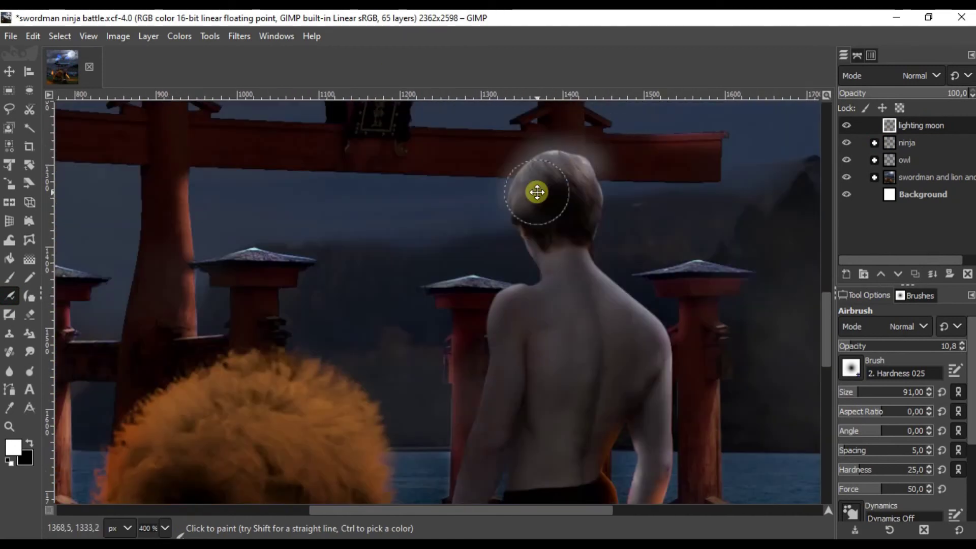
{"action": "scroll", "coordinate": [537, 192], "scroll_direction": "down", "scroll_amount": 3}
{"action": "scroll", "coordinate": [523, 262], "scroll_direction": "up", "scroll_amount": 1}
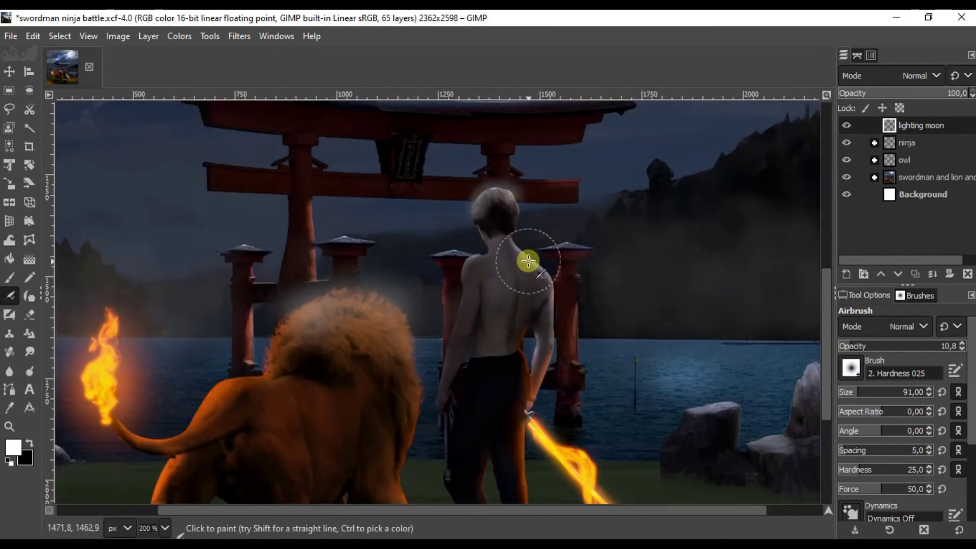
{"action": "scroll", "coordinate": [545, 370], "scroll_direction": "down", "scroll_amount": 6}
{"action": "scroll", "coordinate": [379, 202], "scroll_direction": "up", "scroll_amount": 5}
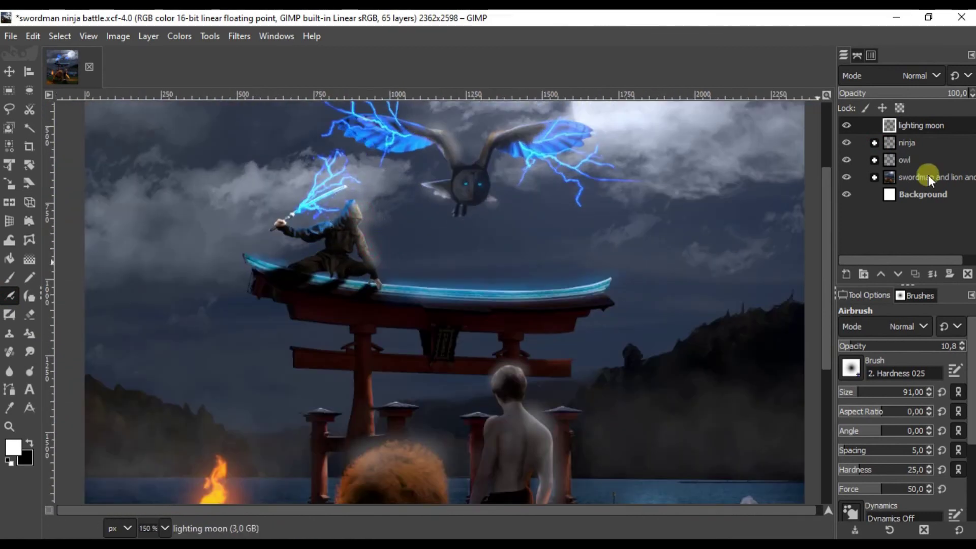
Step: Airbrush a soft moonlight rim glow along the ninja's hooded back and shoulders
{"action": "left_click", "coordinate": [32, 442]}
{"action": "scroll", "coordinate": [327, 290], "scroll_direction": "up", "scroll_amount": 4}
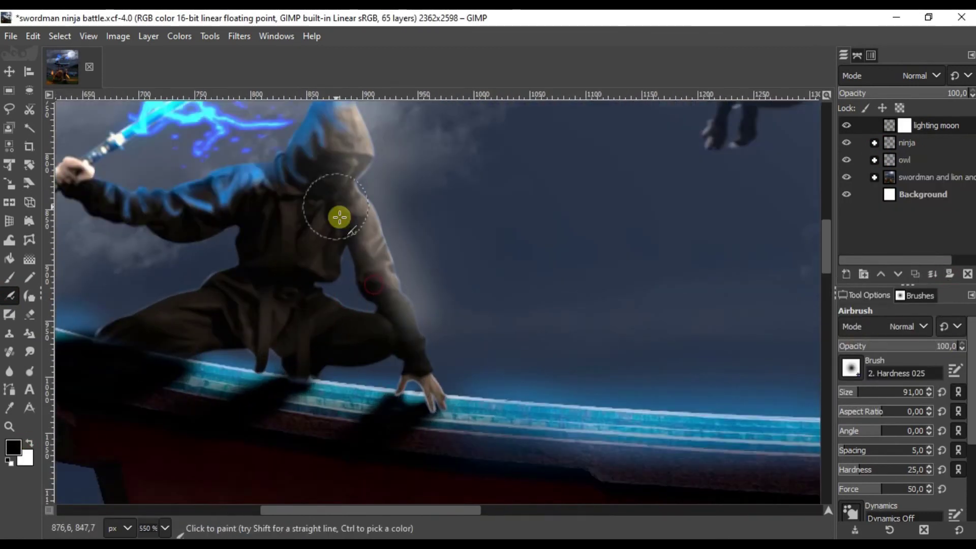
{"action": "scroll", "coordinate": [366, 224], "scroll_direction": "down", "scroll_amount": 2}
{"action": "scroll", "coordinate": [422, 236], "scroll_direction": "up", "scroll_amount": 4}
{"action": "scroll", "coordinate": [442, 305], "scroll_direction": "up", "scroll_amount": 2}
{"action": "scroll", "coordinate": [432, 161], "scroll_direction": "down", "scroll_amount": 1}
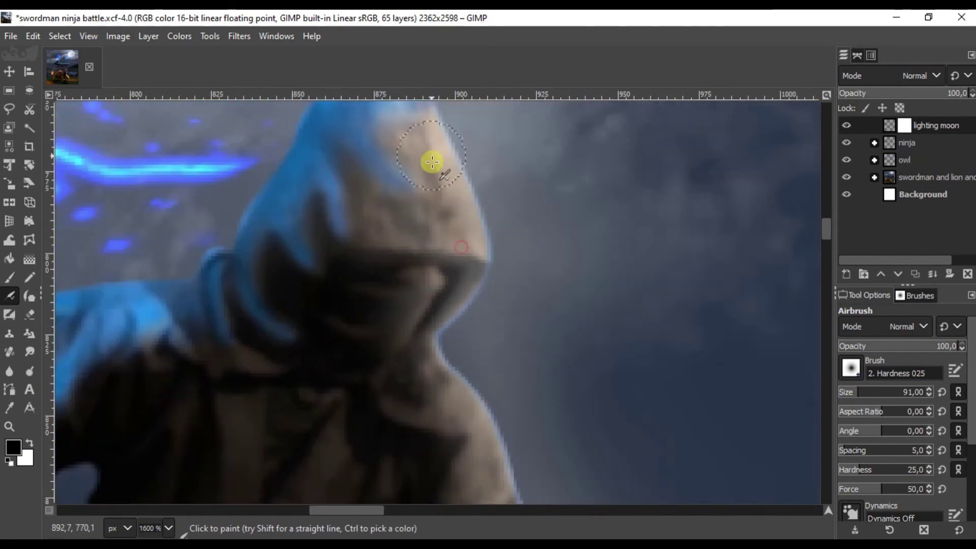
{"action": "scroll", "coordinate": [432, 161], "scroll_direction": "down", "scroll_amount": 2}
{"action": "scroll", "coordinate": [526, 415], "scroll_direction": "down", "scroll_amount": 5}
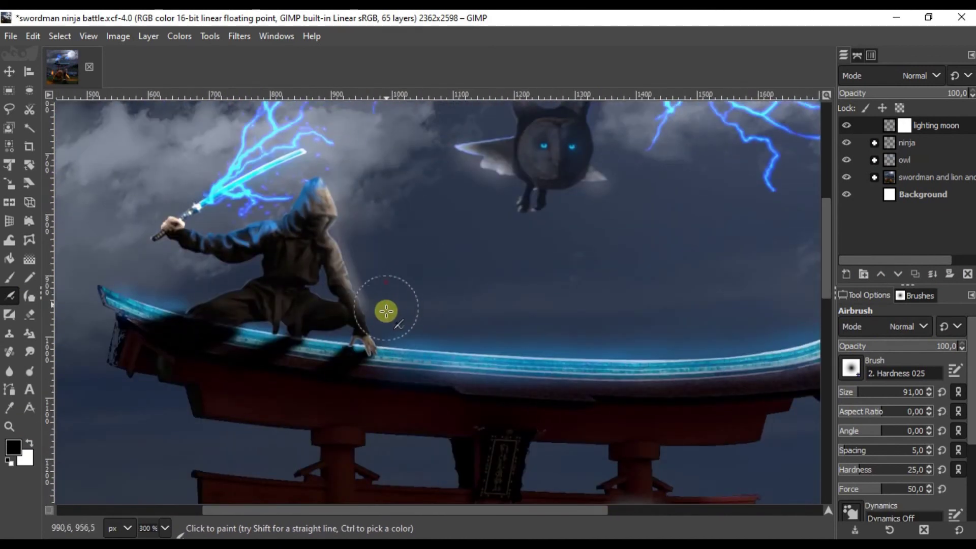
{"action": "scroll", "coordinate": [388, 283], "scroll_direction": "up", "scroll_amount": 1}
{"action": "scroll", "coordinate": [507, 220], "scroll_direction": "up", "scroll_amount": 1}
{"action": "scroll", "coordinate": [507, 221], "scroll_direction": "up", "scroll_amount": 1}
{"action": "scroll", "coordinate": [538, 357], "scroll_direction": "down", "scroll_amount": 5}
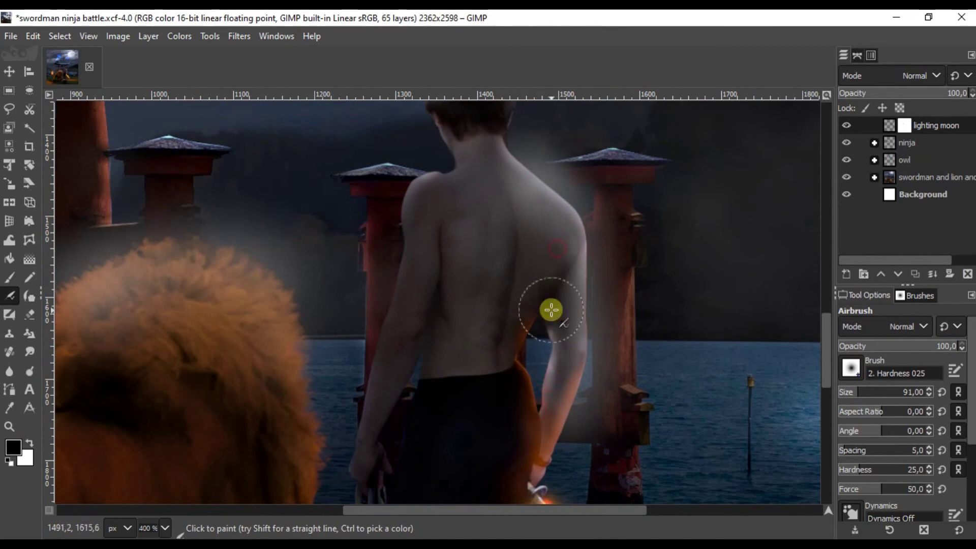
{"action": "scroll", "coordinate": [533, 275], "scroll_direction": "up", "scroll_amount": 1}
{"action": "scroll", "coordinate": [569, 337], "scroll_direction": "down", "scroll_amount": 5}
{"action": "scroll", "coordinate": [545, 310], "scroll_direction": "up", "scroll_amount": 1}
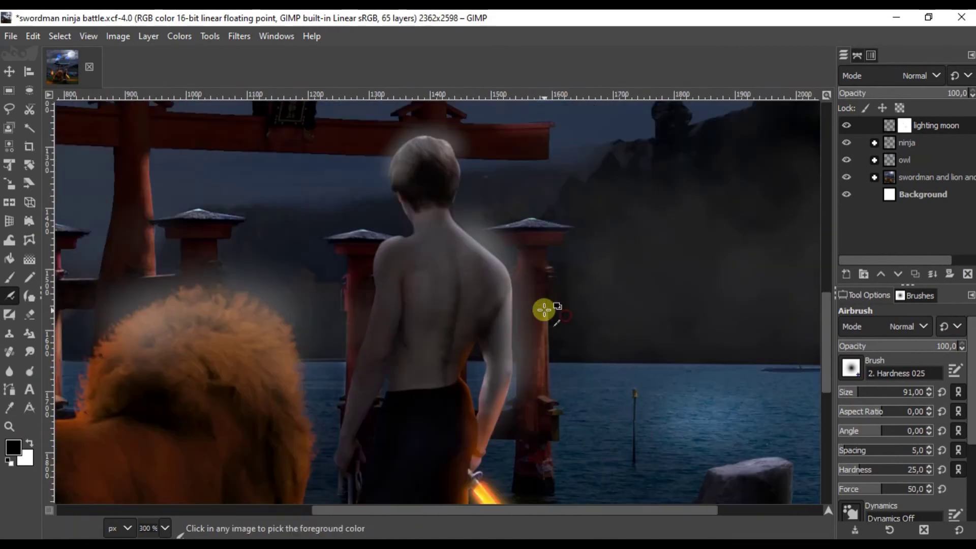
{"action": "scroll", "coordinate": [540, 272], "scroll_direction": "up", "scroll_amount": 1}
{"action": "scroll", "coordinate": [541, 262], "scroll_direction": "up", "scroll_amount": 1}
{"action": "scroll", "coordinate": [482, 226], "scroll_direction": "up", "scroll_amount": 3}
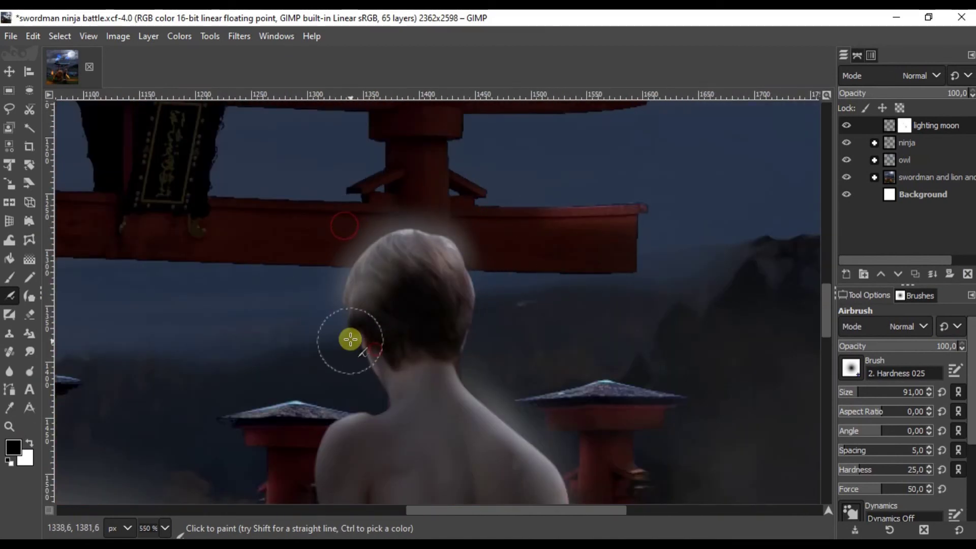
{"action": "scroll", "coordinate": [409, 206], "scroll_direction": "down", "scroll_amount": 3}
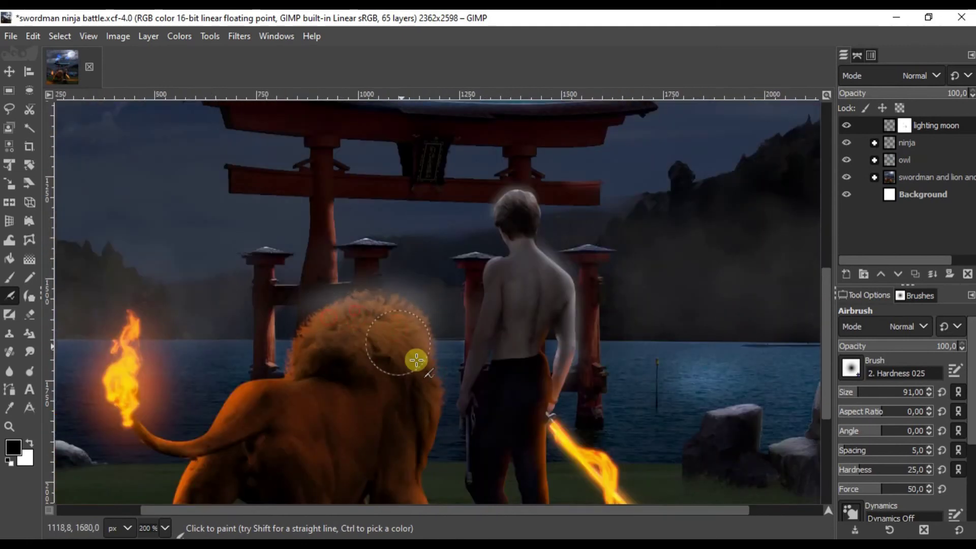
{"action": "scroll", "coordinate": [416, 360], "scroll_direction": "up", "scroll_amount": 1}
{"action": "scroll", "coordinate": [405, 265], "scroll_direction": "down", "scroll_amount": 4}
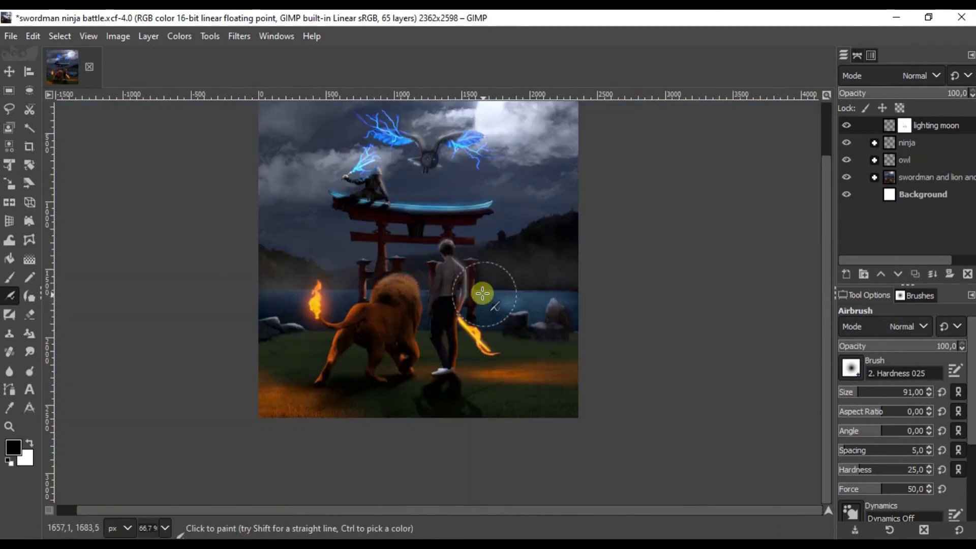
{"action": "scroll", "coordinate": [483, 293], "scroll_direction": "up", "scroll_amount": 6}
{"action": "scroll", "coordinate": [419, 322], "scroll_direction": "down", "scroll_amount": 7}
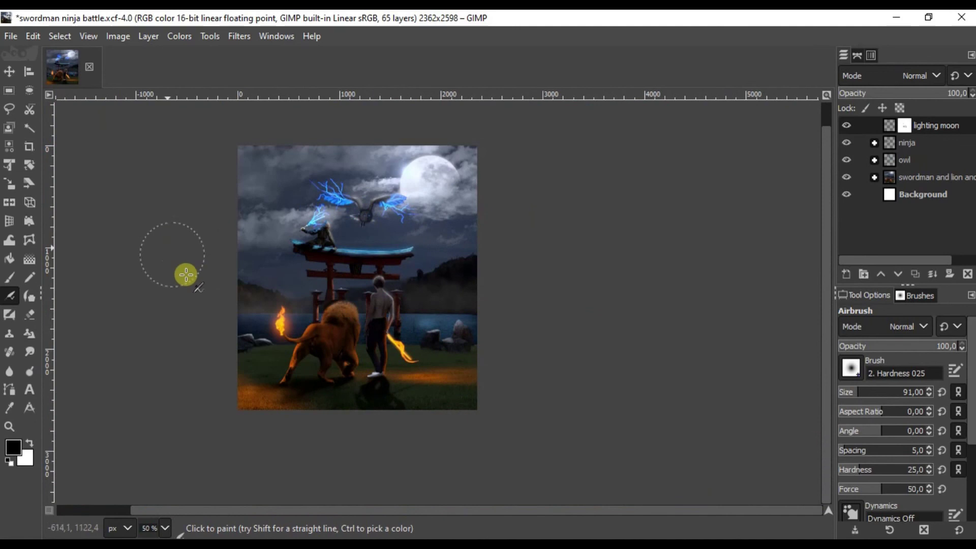
Step: Inspect the ninja group's sublayers, touch up the rim glow, then collapse the group
{"action": "key", "text": "m"}
{"action": "scroll", "coordinate": [337, 174], "scroll_direction": "up", "scroll_amount": 3}
{"action": "scroll", "coordinate": [337, 174], "scroll_direction": "down", "scroll_amount": 1}
{"action": "scroll", "coordinate": [349, 266], "scroll_direction": "up", "scroll_amount": 4}
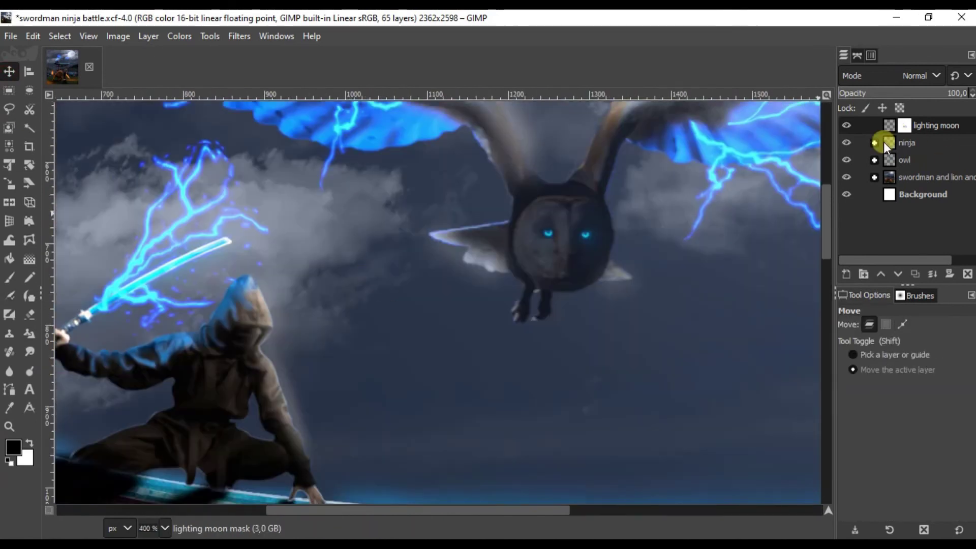
{"action": "left_click", "coordinate": [876, 142]}
{"action": "scroll", "coordinate": [360, 316], "scroll_direction": "down", "scroll_amount": 3}
{"action": "scroll", "coordinate": [446, 344], "scroll_direction": "down", "scroll_amount": 1}
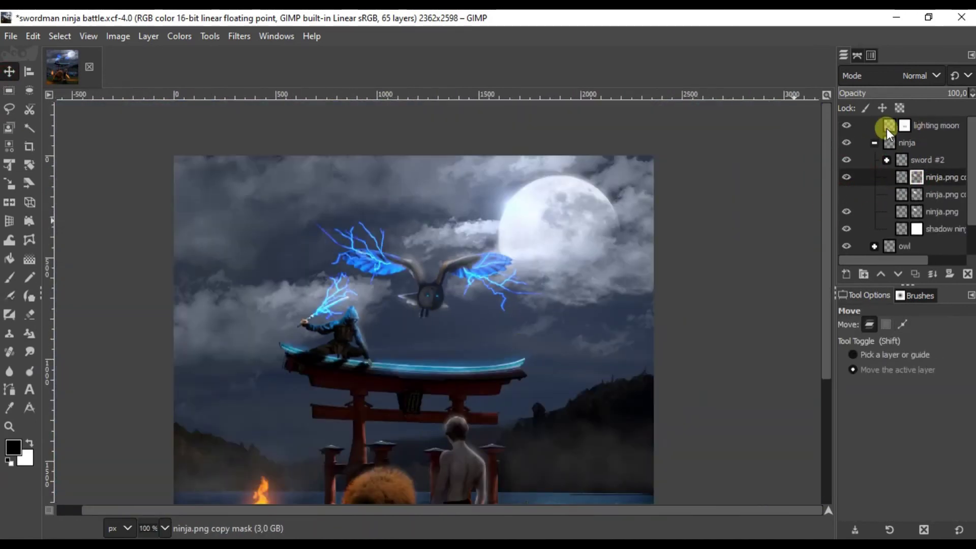
{"action": "key", "text": "a"}
{"action": "scroll", "coordinate": [368, 349], "scroll_direction": "up", "scroll_amount": 5}
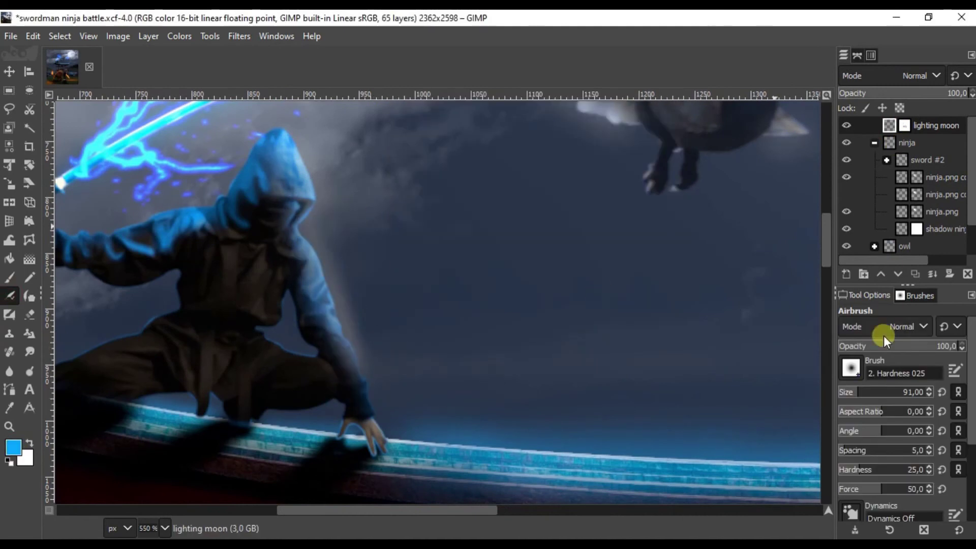
{"action": "scroll", "coordinate": [310, 237], "scroll_direction": "down", "scroll_amount": 6}
{"action": "key", "text": "m"}
{"action": "scroll", "coordinate": [349, 174], "scroll_direction": "up", "scroll_amount": 4}
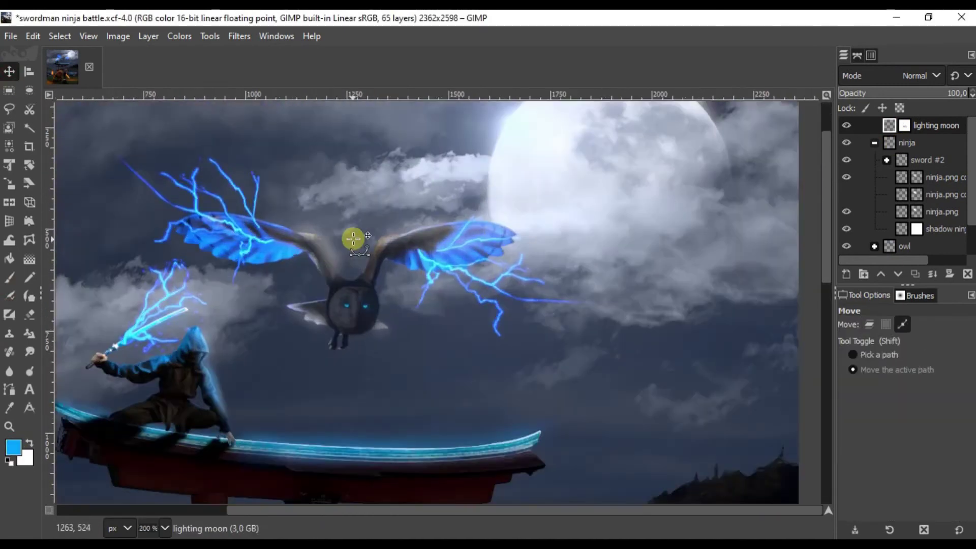
{"action": "scroll", "coordinate": [349, 174], "scroll_direction": "down", "scroll_amount": 4}
{"action": "left_click", "coordinate": [874, 142]}
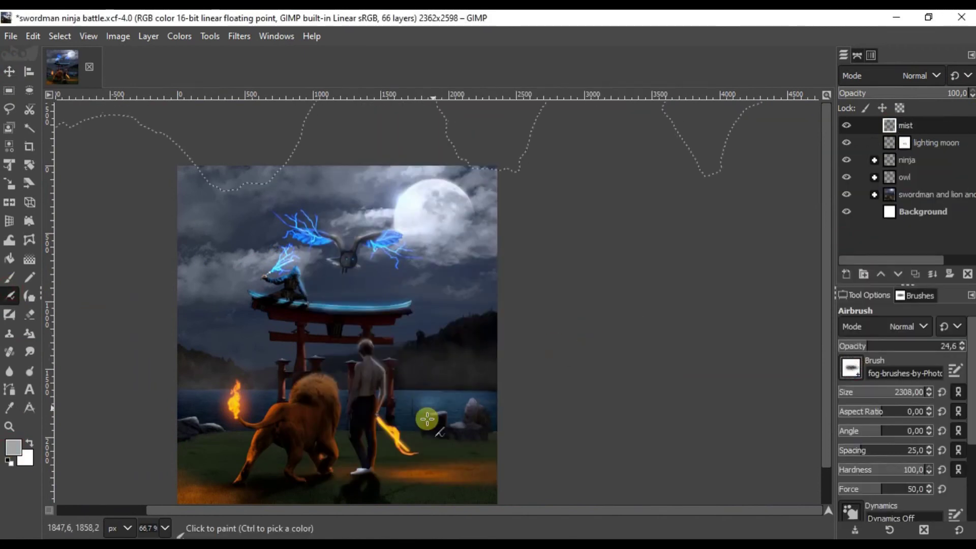
Step: Airbrush soft fog across the lake, hills and ground on the mist layer
{"action": "scroll", "coordinate": [319, 354], "scroll_direction": "up", "scroll_amount": 3}
{"action": "scroll", "coordinate": [458, 451], "scroll_direction": "up", "scroll_amount": 2}
{"action": "scroll", "coordinate": [384, 281], "scroll_direction": "down", "scroll_amount": 5}
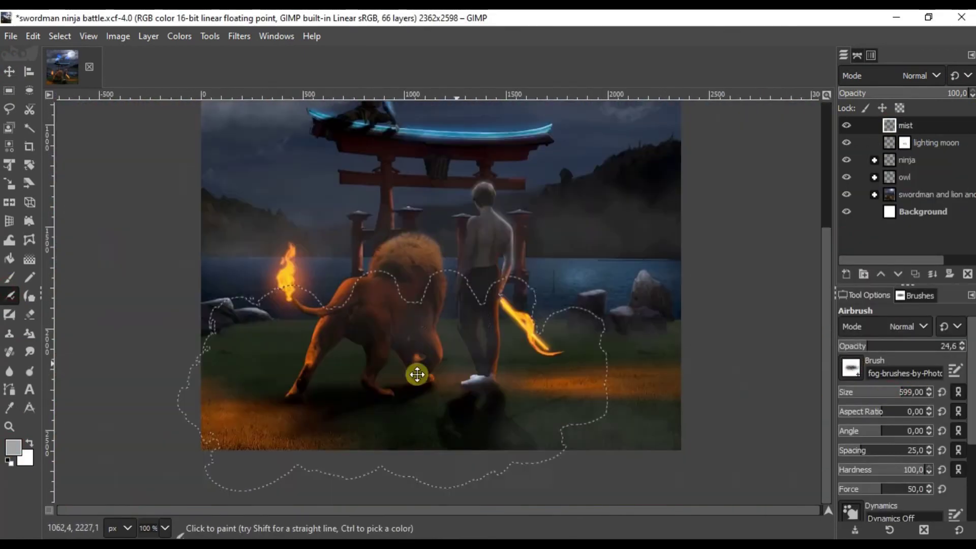
{"action": "scroll", "coordinate": [414, 375], "scroll_direction": "up", "scroll_amount": 2}
{"action": "scroll", "coordinate": [139, 181], "scroll_direction": "down", "scroll_amount": 2}
{"action": "scroll", "coordinate": [139, 181], "scroll_direction": "down", "scroll_amount": 4}
{"action": "scroll", "coordinate": [464, 384], "scroll_direction": "up", "scroll_amount": 6}
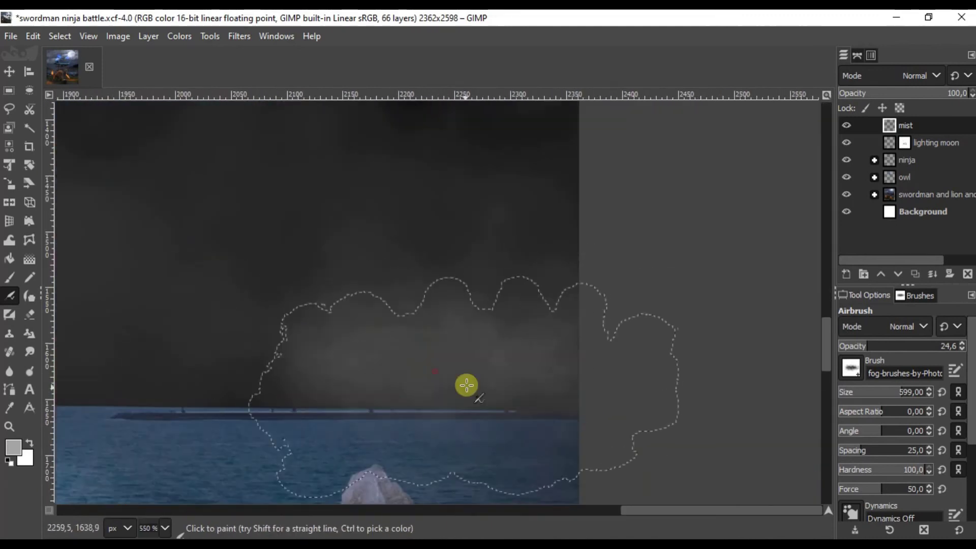
{"action": "scroll", "coordinate": [517, 327], "scroll_direction": "up", "scroll_amount": 3}
{"action": "scroll", "coordinate": [516, 327], "scroll_direction": "down", "scroll_amount": 3}
{"action": "scroll", "coordinate": [593, 252], "scroll_direction": "down", "scroll_amount": 3}
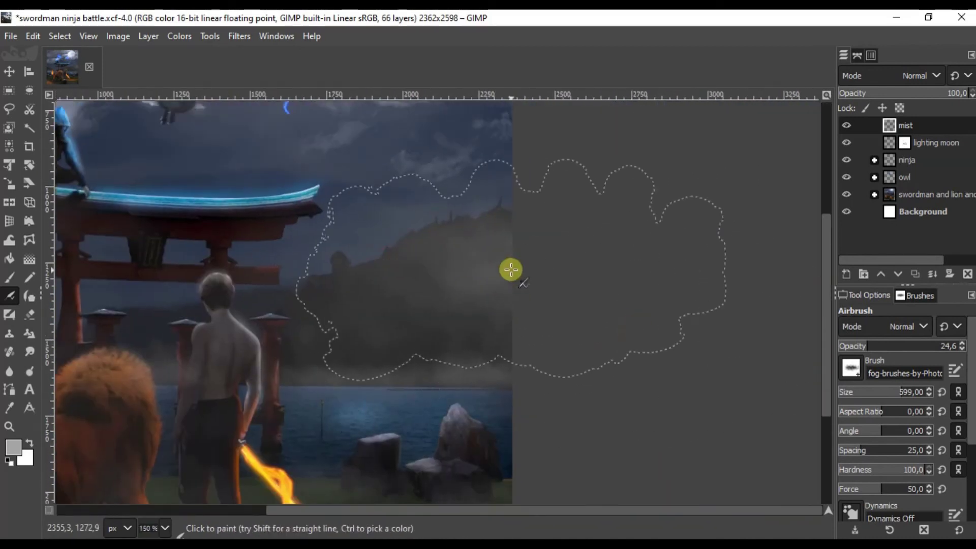
{"action": "scroll", "coordinate": [228, 286], "scroll_direction": "up", "scroll_amount": 2}
{"action": "scroll", "coordinate": [229, 285], "scroll_direction": "down", "scroll_amount": 3}
Step: Add a white layer mask to the mist layer and reset to default colours
{"action": "left_click", "coordinate": [949, 274]}
{"action": "left_click", "coordinate": [871, 395]}
{"action": "scroll", "coordinate": [376, 282], "scroll_direction": "up", "scroll_amount": 5}
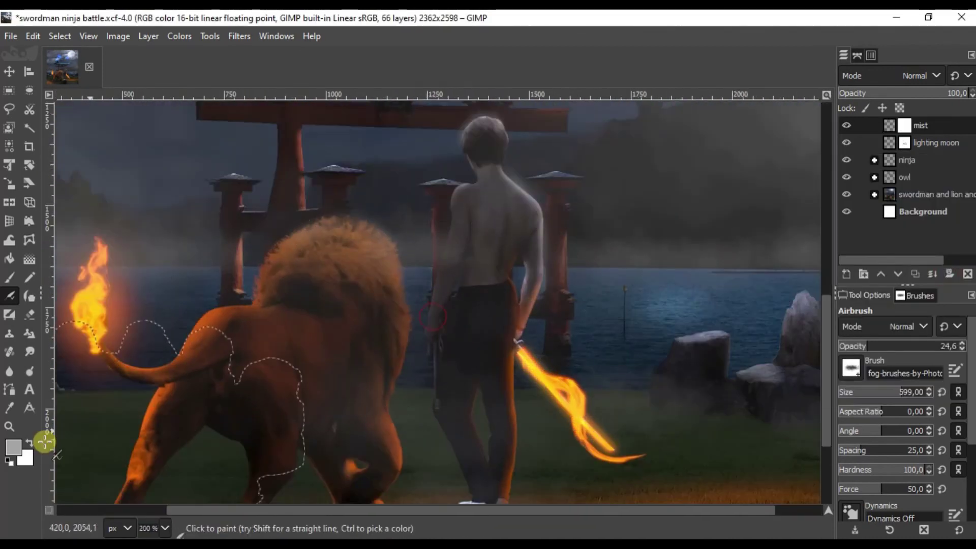
{"action": "key", "text": "d"}
{"action": "scroll", "coordinate": [376, 281], "scroll_direction": "down", "scroll_amount": 2}
{"action": "scroll", "coordinate": [453, 353], "scroll_direction": "down", "scroll_amount": 2}
{"action": "scroll", "coordinate": [398, 355], "scroll_direction": "up", "scroll_amount": 2}
Step: Choose the '2. Hardness 075' brush
{"action": "left_click", "coordinate": [851, 367]}
{"action": "left_click", "coordinate": [885, 177]}
{"action": "scroll", "coordinate": [247, 368], "scroll_direction": "down", "scroll_amount": 3}
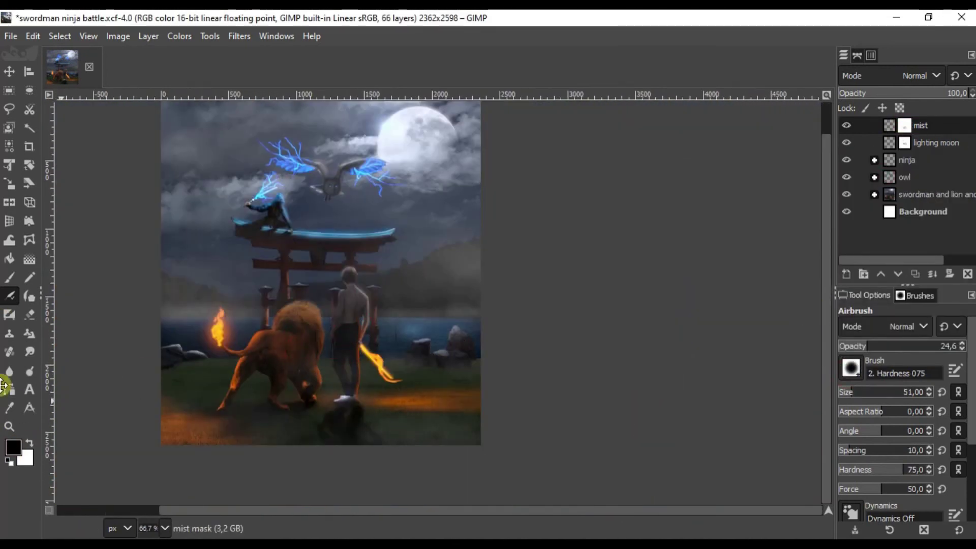
Step: Create a new 'shadow #1' layer for the ground shadows
{"action": "scroll", "coordinate": [148, 327], "scroll_direction": "up", "scroll_amount": 3}
{"action": "key", "text": "shift+ctrl+n"}
{"action": "key", "text": "Return"}
{"action": "scroll", "coordinate": [227, 341], "scroll_direction": "up", "scroll_amount": 3}
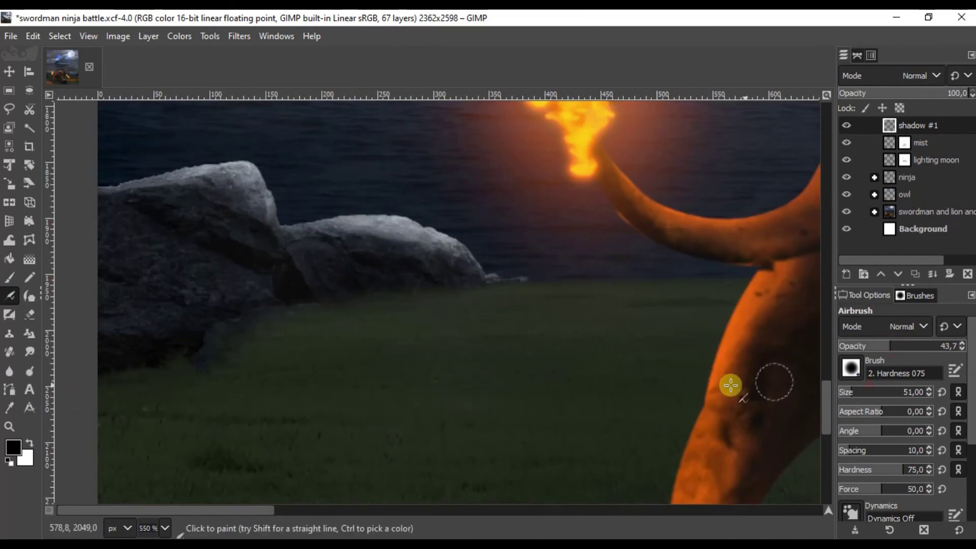
{"action": "scroll", "coordinate": [433, 318], "scroll_direction": "left", "scroll_amount": 5}
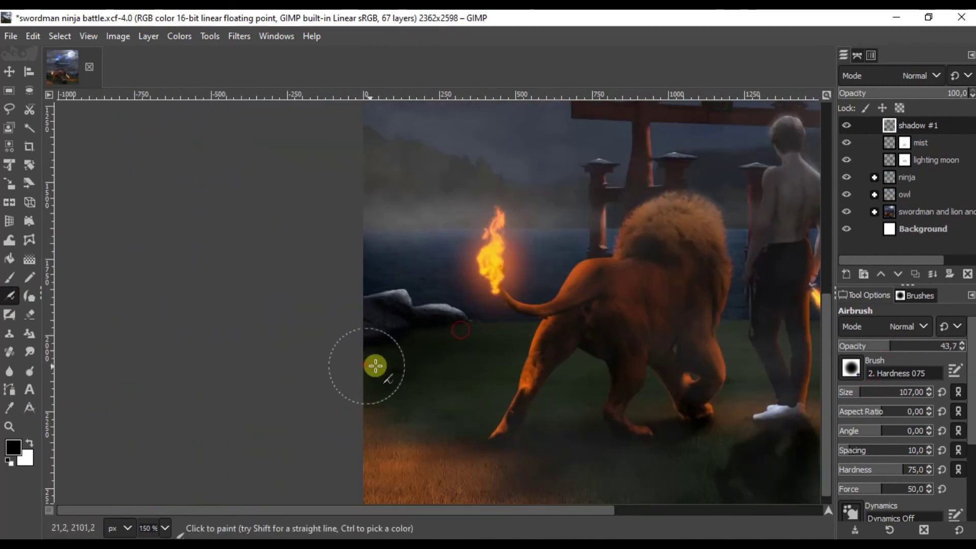
{"action": "scroll", "coordinate": [375, 365], "scroll_direction": "up", "scroll_amount": 3, "text": "ctrl"}
{"action": "scroll", "coordinate": [646, 297], "scroll_direction": "down", "scroll_amount": 2, "text": "ctrl"}
{"action": "scroll", "coordinate": [349, 388], "scroll_direction": "down", "scroll_amount": 1, "text": "ctrl"}
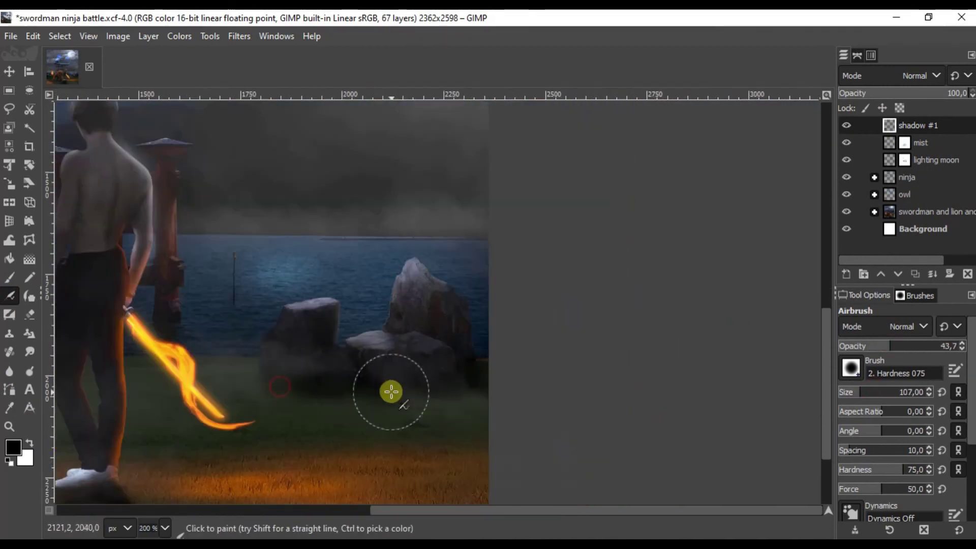
Step: Move the shadow #1 layer beneath the mist layer
{"action": "left_click", "coordinate": [899, 275]}
{"action": "scroll", "coordinate": [427, 303], "scroll_direction": "down", "scroll_amount": 1, "text": "ctrl"}
{"action": "scroll", "coordinate": [192, 340], "scroll_direction": "down", "scroll_amount": 1, "text": "ctrl"}
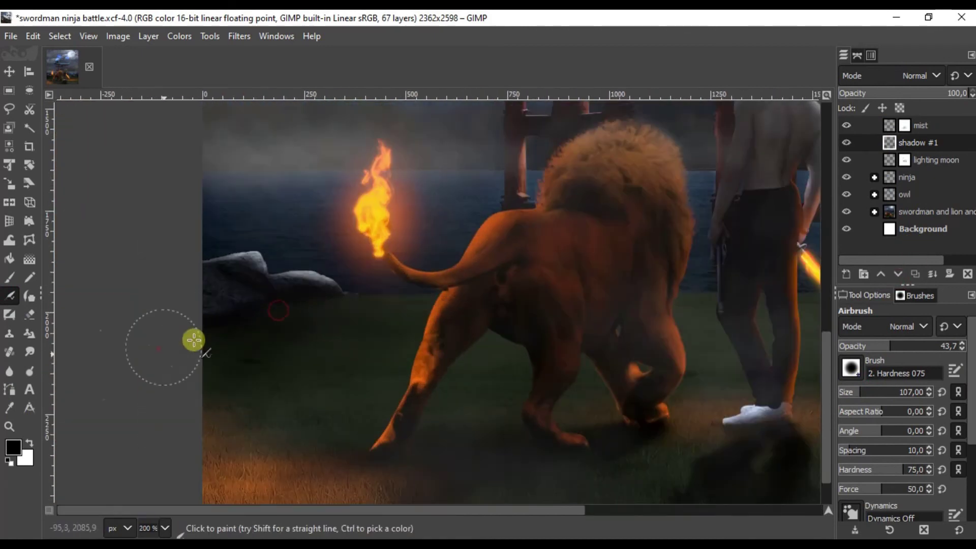
{"action": "scroll", "coordinate": [450, 379], "scroll_direction": "down", "scroll_amount": 2, "text": "ctrl"}
{"action": "scroll", "coordinate": [450, 379], "scroll_direction": "up", "scroll_amount": 2, "text": "ctrl"}
{"action": "scroll", "coordinate": [327, 368], "scroll_direction": "down", "scroll_amount": 2}
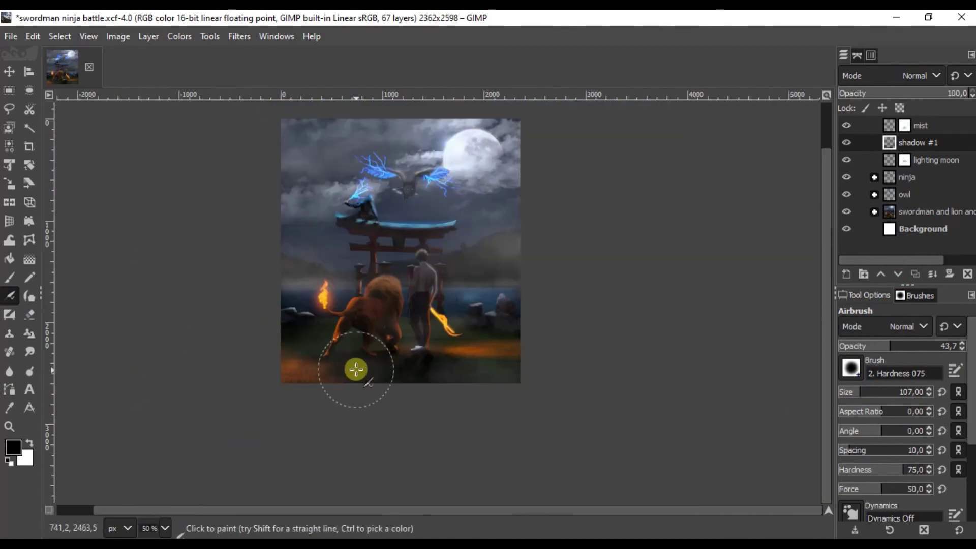
{"action": "left_click", "coordinate": [905, 126]}
Step: Make the lighting moon layer active
{"action": "left_click", "coordinate": [929, 160]}
{"action": "scroll", "coordinate": [316, 254], "scroll_direction": "up", "scroll_amount": 5, "text": "ctrl"}
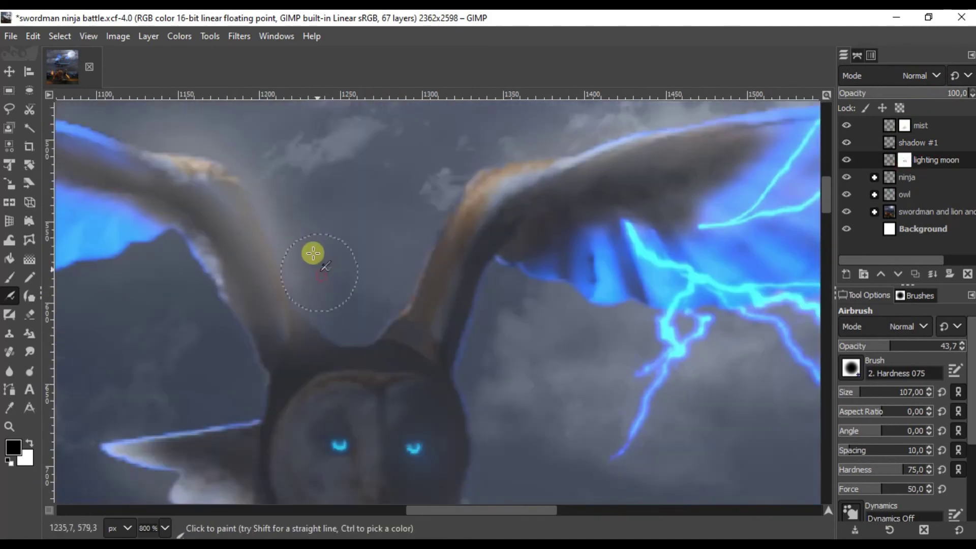
{"action": "scroll", "coordinate": [274, 207], "scroll_direction": "up", "scroll_amount": 1, "text": "ctrl"}
{"action": "scroll", "coordinate": [279, 285], "scroll_direction": "up", "scroll_amount": 2, "text": "ctrl"}
{"action": "scroll", "coordinate": [279, 285], "scroll_direction": "up", "scroll_amount": 1, "text": "ctrl"}
{"action": "scroll", "coordinate": [761, 281], "scroll_direction": "down", "scroll_amount": 2, "text": "ctrl"}
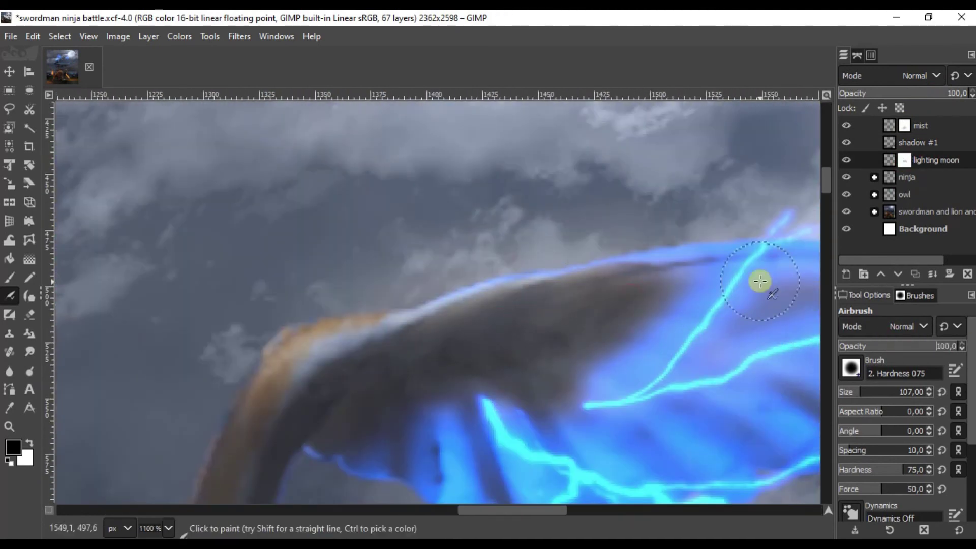
{"action": "scroll", "coordinate": [359, 203], "scroll_direction": "down", "scroll_amount": 2, "text": "ctrl"}
{"action": "scroll", "coordinate": [255, 226], "scroll_direction": "down", "scroll_amount": 2, "text": "ctrl"}
{"action": "scroll", "coordinate": [231, 357], "scroll_direction": "down", "scroll_amount": 3, "text": "ctrl"}
Step: Save the composite, then airbrush a soft white moonlit glow across the torii pillar
{"action": "key", "text": "m"}
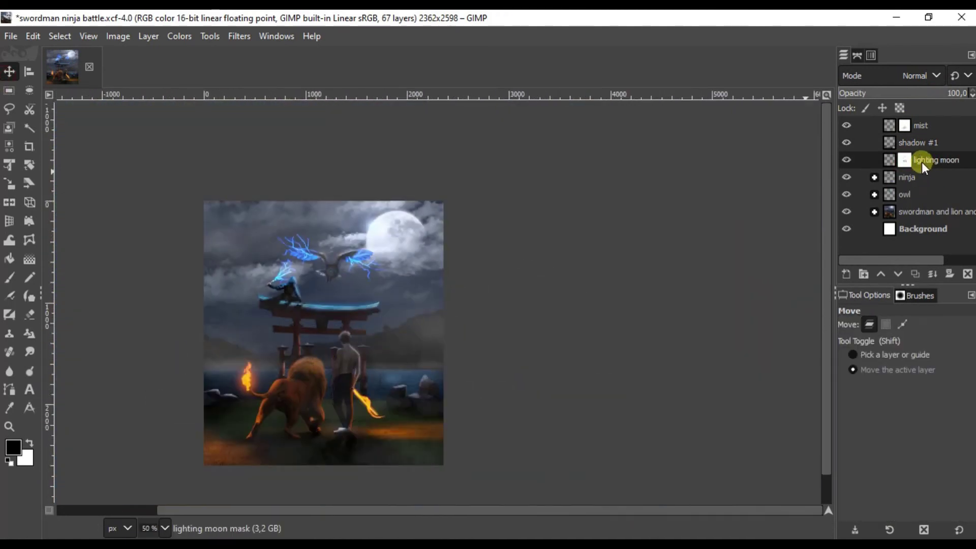
{"action": "key", "text": "ctrl+s"}
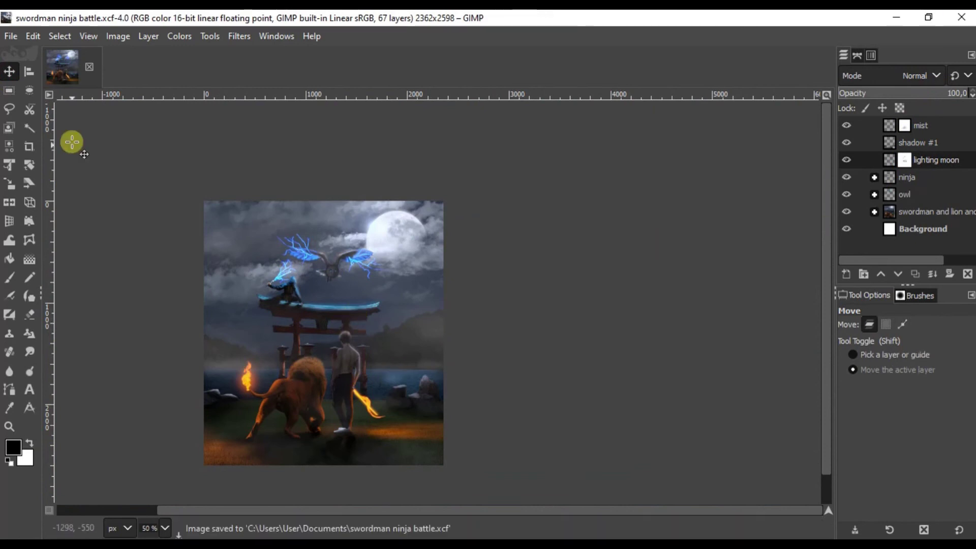
{"action": "key", "text": "a"}
{"action": "left_click", "coordinate": [30, 443]}
{"action": "scroll", "coordinate": [785, 356], "scroll_direction": "up", "scroll_amount": 5, "text": "ctrl"}
{"action": "key", "text": "bracketright"}
{"action": "key", "text": "bracketright"}
{"action": "key", "text": "bracketright"}
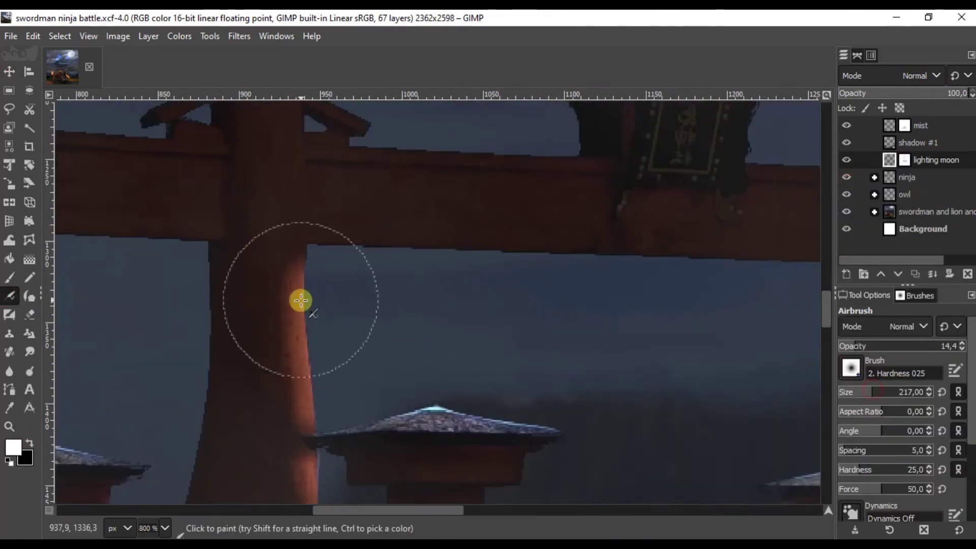
{"action": "left_click_drag", "start_coordinate": [299, 301], "coordinate": [500, 297]}
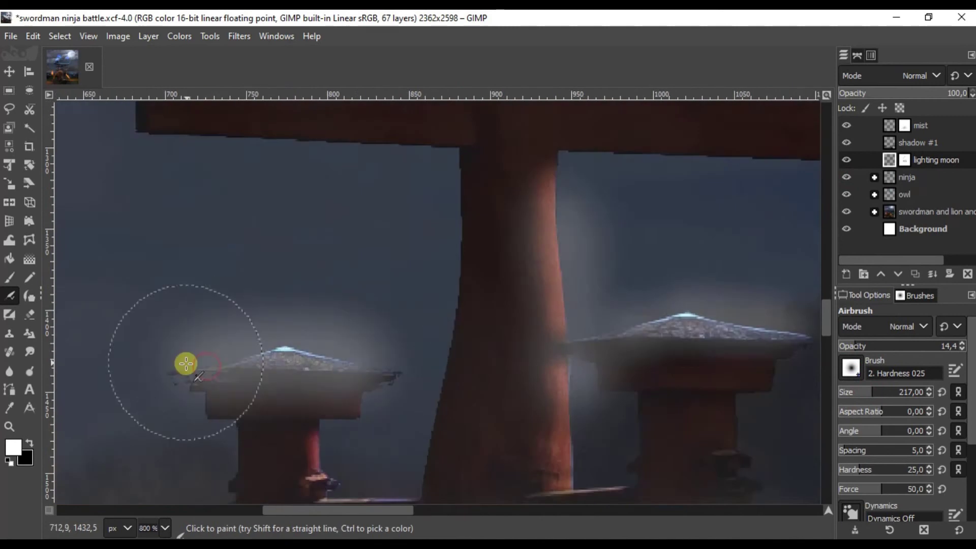
Step: Switch to black and darken the shadowed side of the rock
{"action": "scroll", "coordinate": [499, 352], "scroll_direction": "down", "scroll_amount": 3, "text": "ctrl"}
{"action": "scroll", "coordinate": [499, 352], "scroll_direction": "up", "scroll_amount": 1, "text": "ctrl"}
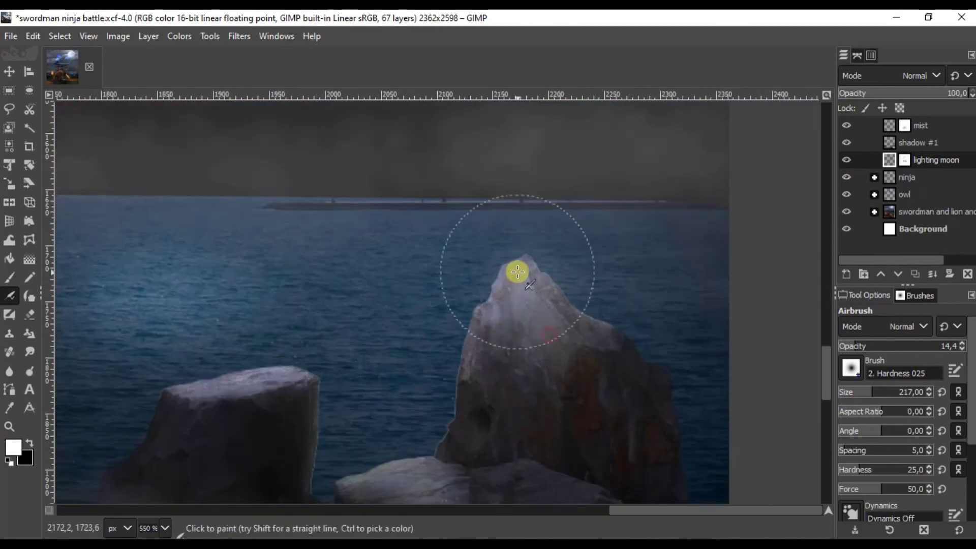
{"action": "scroll", "coordinate": [473, 427], "scroll_direction": "left", "scroll_amount": 5}
{"action": "left_click", "coordinate": [908, 77]}
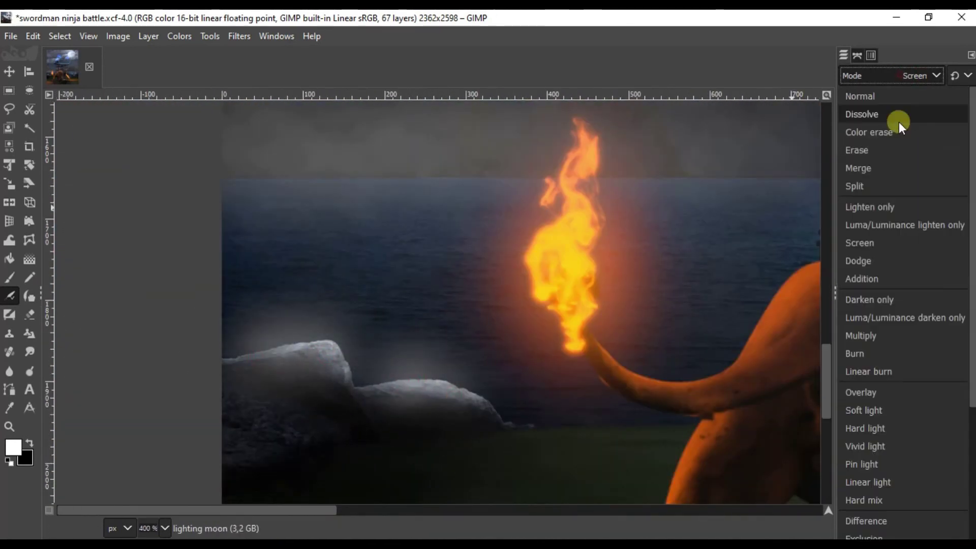
{"action": "key", "text": "Escape"}
{"action": "key", "text": "x"}
{"action": "scroll", "coordinate": [438, 312], "scroll_direction": "up", "scroll_amount": 2, "text": "ctrl"}
{"action": "scroll", "coordinate": [279, 414], "scroll_direction": "up", "scroll_amount": 2, "text": "ctrl"}
{"action": "left_click_drag", "start_coordinate": [432, 322], "coordinate": [215, 258]}
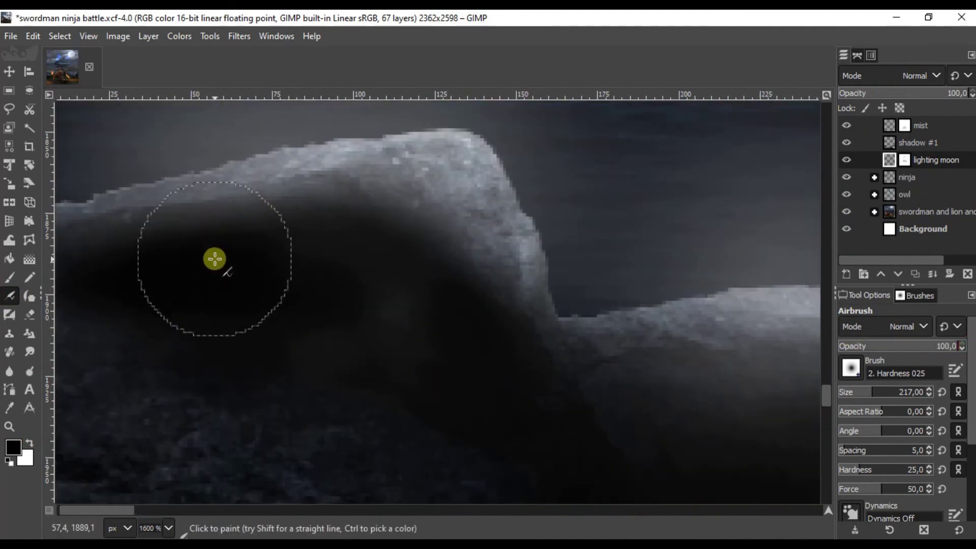
Step: Expand the swordsman and lion layer group
{"action": "scroll", "coordinate": [479, 457], "scroll_direction": "down", "scroll_amount": 2, "text": "ctrl"}
{"action": "scroll", "coordinate": [440, 213], "scroll_direction": "up", "scroll_amount": 1, "text": "ctrl"}
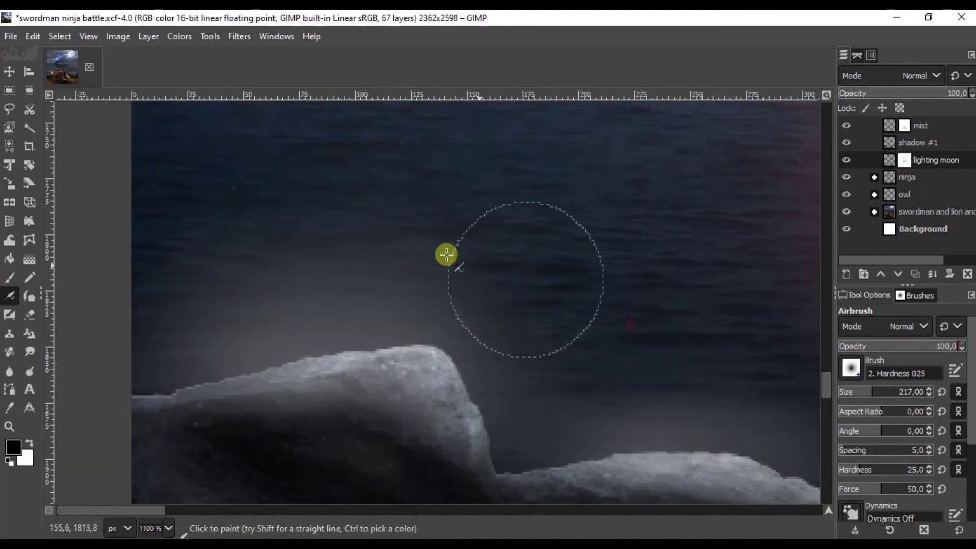
{"action": "scroll", "coordinate": [338, 233], "scroll_direction": "down", "scroll_amount": 1, "text": "ctrl"}
{"action": "scroll", "coordinate": [214, 228], "scroll_direction": "down", "scroll_amount": 5, "text": "ctrl"}
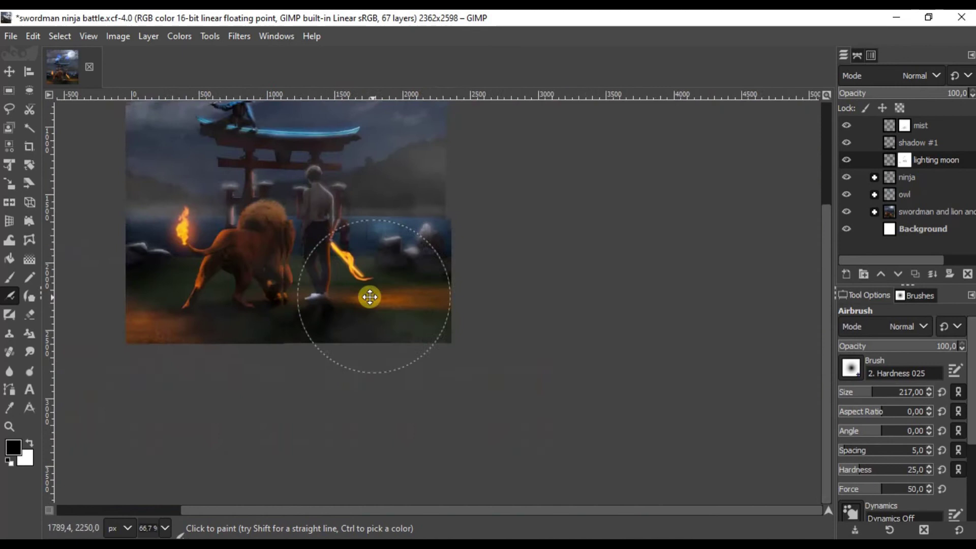
{"action": "scroll", "coordinate": [346, 275], "scroll_direction": "up", "scroll_amount": 8, "text": "ctrl"}
{"action": "scroll", "coordinate": [396, 249], "scroll_direction": "down", "scroll_amount": 3, "text": "ctrl"}
{"action": "scroll", "coordinate": [300, 376], "scroll_direction": "up", "scroll_amount": 3, "text": "ctrl"}
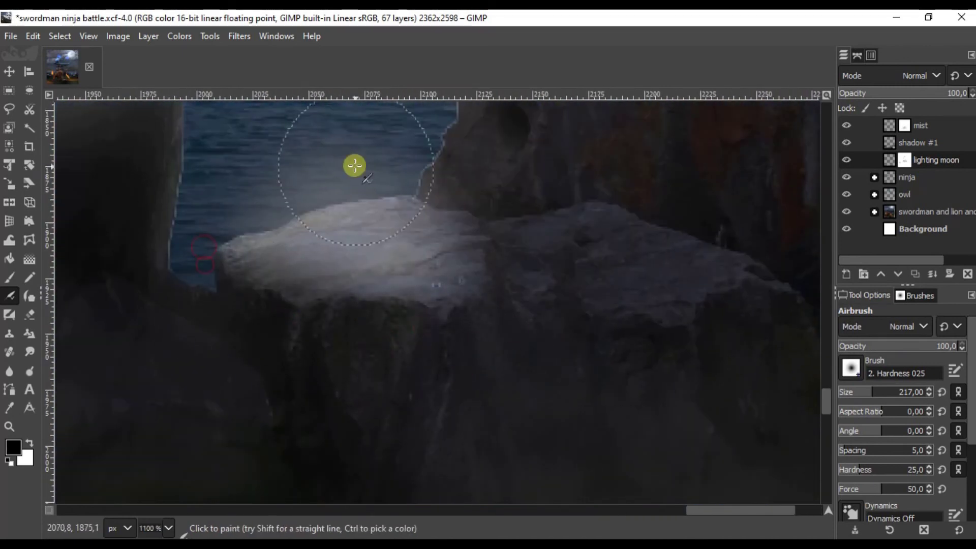
{"action": "scroll", "coordinate": [279, 172], "scroll_direction": "down", "scroll_amount": 2, "text": "ctrl"}
{"action": "scroll", "coordinate": [279, 172], "scroll_direction": "down", "scroll_amount": 8, "text": "ctrl"}
{"action": "scroll", "coordinate": [434, 242], "scroll_direction": "up", "scroll_amount": 10, "text": "ctrl"}
{"action": "scroll", "coordinate": [294, 365], "scroll_direction": "down", "scroll_amount": 3, "text": "ctrl"}
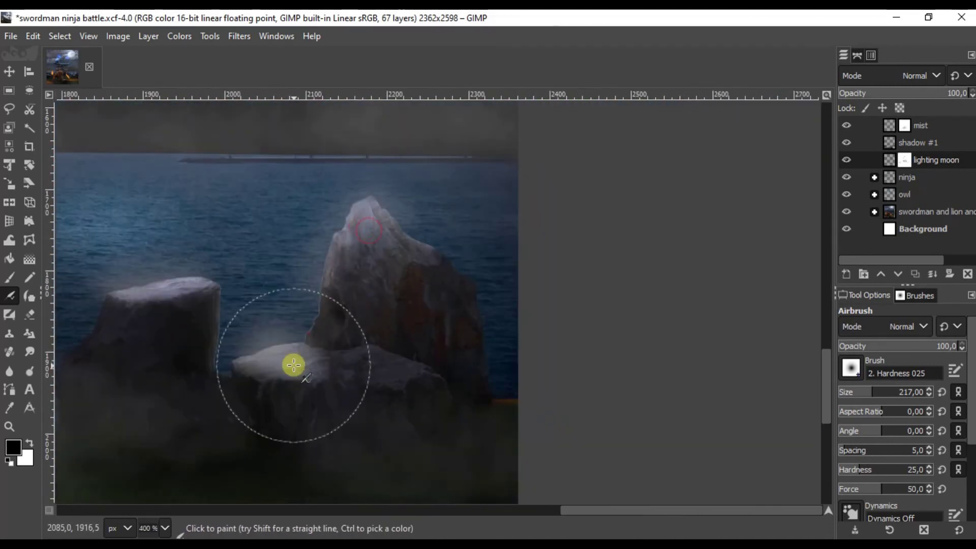
{"action": "scroll", "coordinate": [294, 365], "scroll_direction": "down", "scroll_amount": 4, "text": "ctrl"}
{"action": "scroll", "coordinate": [382, 222], "scroll_direction": "up", "scroll_amount": 6, "text": "ctrl"}
{"action": "scroll", "coordinate": [198, 287], "scroll_direction": "up", "scroll_amount": 3, "text": "ctrl"}
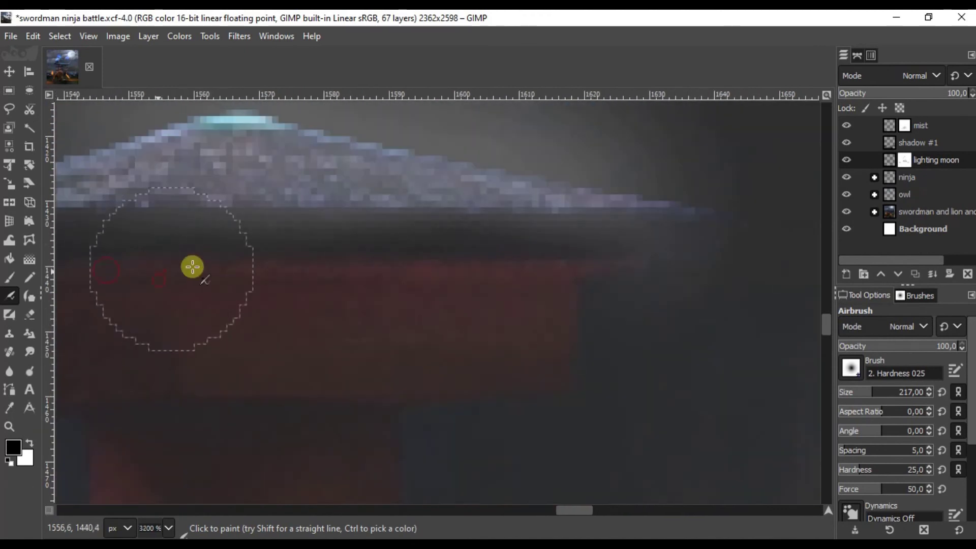
{"action": "scroll", "coordinate": [192, 267], "scroll_direction": "down", "scroll_amount": 3, "text": "ctrl"}
{"action": "scroll", "coordinate": [275, 374], "scroll_direction": "down", "scroll_amount": 2, "text": "ctrl"}
{"action": "scroll", "coordinate": [490, 333], "scroll_direction": "up", "scroll_amount": 5, "text": "ctrl"}
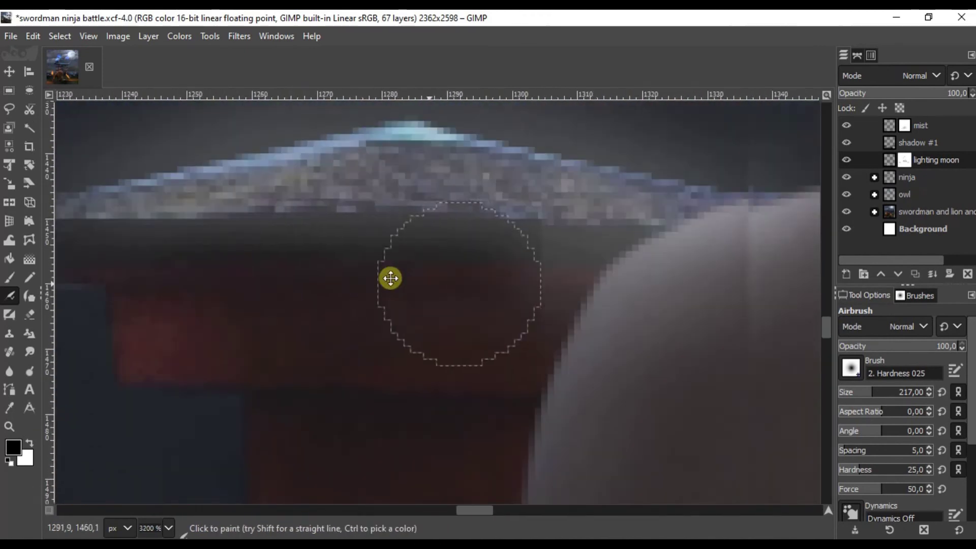
{"action": "scroll", "coordinate": [405, 309], "scroll_direction": "down", "scroll_amount": 2, "text": "ctrl"}
{"action": "scroll", "coordinate": [327, 275], "scroll_direction": "down", "scroll_amount": 2, "text": "ctrl"}
{"action": "scroll", "coordinate": [762, 263], "scroll_direction": "up", "scroll_amount": 4, "text": "ctrl"}
{"action": "scroll", "coordinate": [384, 251], "scroll_direction": "up", "scroll_amount": 1, "text": "ctrl"}
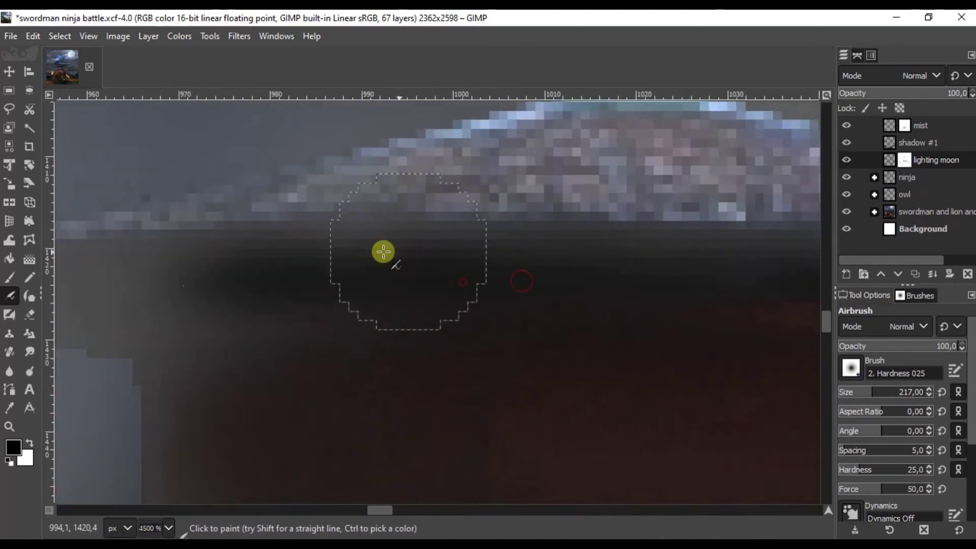
{"action": "scroll", "coordinate": [383, 251], "scroll_direction": "down", "scroll_amount": 6, "text": "ctrl"}
{"action": "scroll", "coordinate": [408, 224], "scroll_direction": "up", "scroll_amount": 1, "text": "ctrl"}
{"action": "scroll", "coordinate": [522, 291], "scroll_direction": "up", "scroll_amount": 1, "text": "ctrl"}
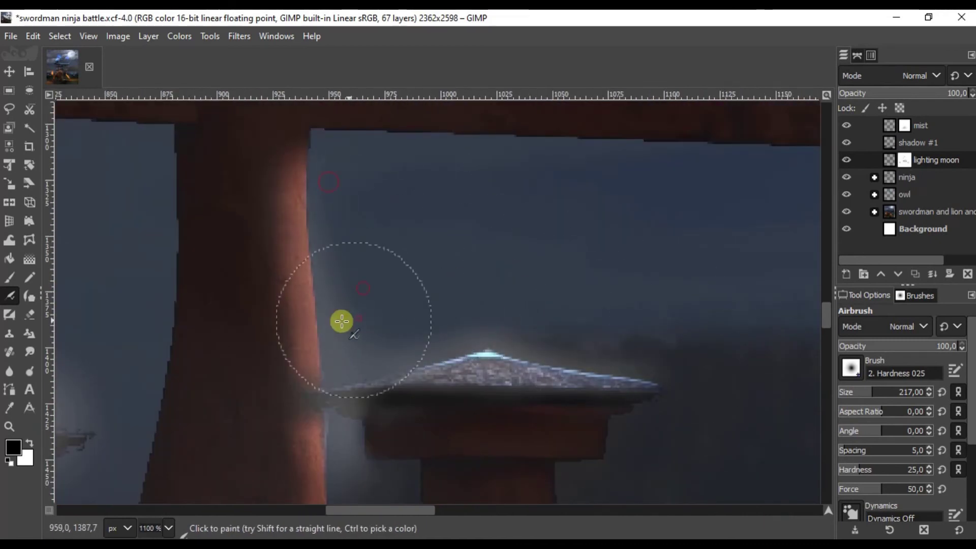
{"action": "scroll", "coordinate": [341, 321], "scroll_direction": "left", "scroll_amount": 5}
{"action": "scroll", "coordinate": [613, 229], "scroll_direction": "up", "scroll_amount": 2, "text": "ctrl"}
{"action": "scroll", "coordinate": [417, 281], "scroll_direction": "down", "scroll_amount": 3, "text": "ctrl"}
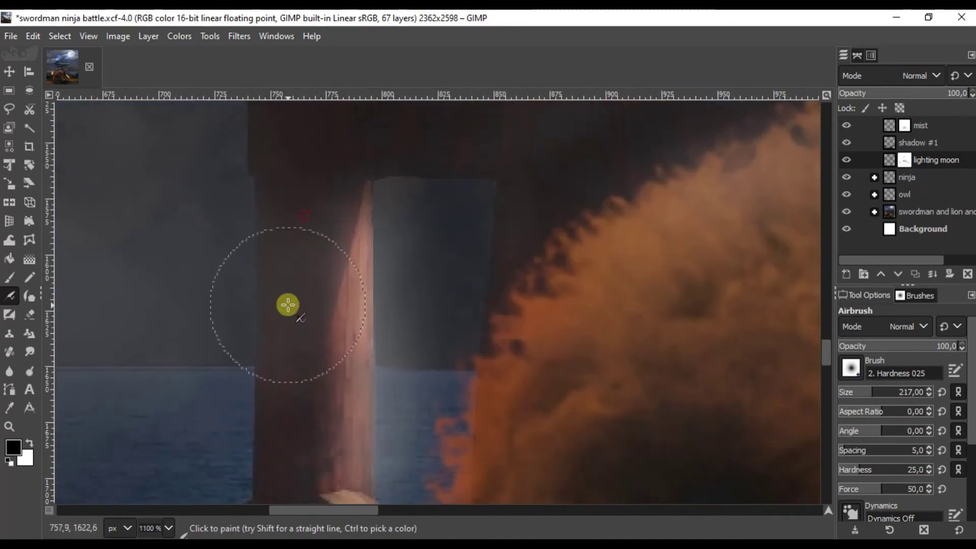
{"action": "scroll", "coordinate": [323, 431], "scroll_direction": "down", "scroll_amount": 4, "text": "ctrl"}
{"action": "scroll", "coordinate": [413, 340], "scroll_direction": "up", "scroll_amount": 3, "text": "ctrl"}
{"action": "scroll", "coordinate": [413, 340], "scroll_direction": "up", "scroll_amount": 2, "text": "ctrl"}
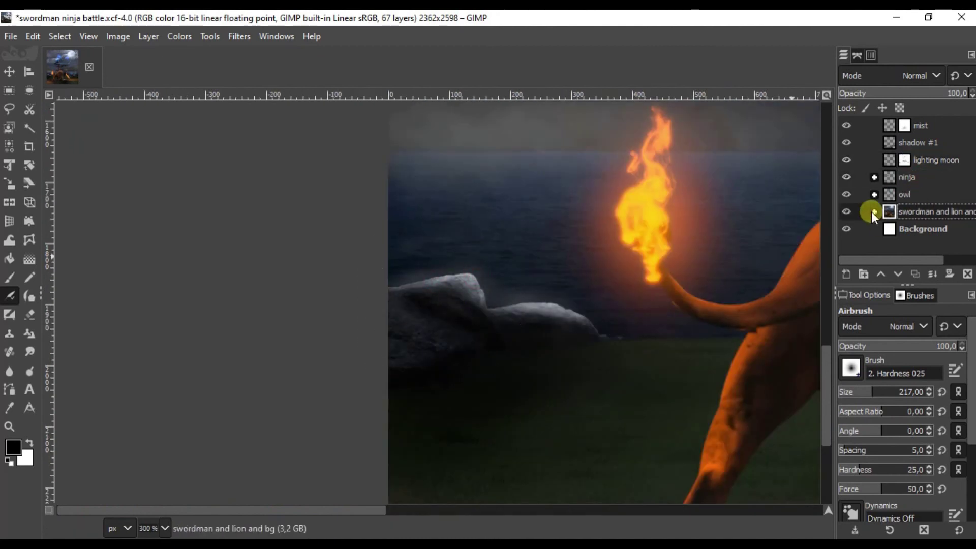
{"action": "left_click", "coordinate": [874, 211]}
{"action": "scroll", "coordinate": [900, 186], "scroll_direction": "down", "scroll_amount": 3}
Step: Open Curves on the rock layer, then fade the mist mask with a vertical gradient
{"action": "left_click", "coordinate": [848, 233]}
{"action": "key", "text": "ctrl+m"}
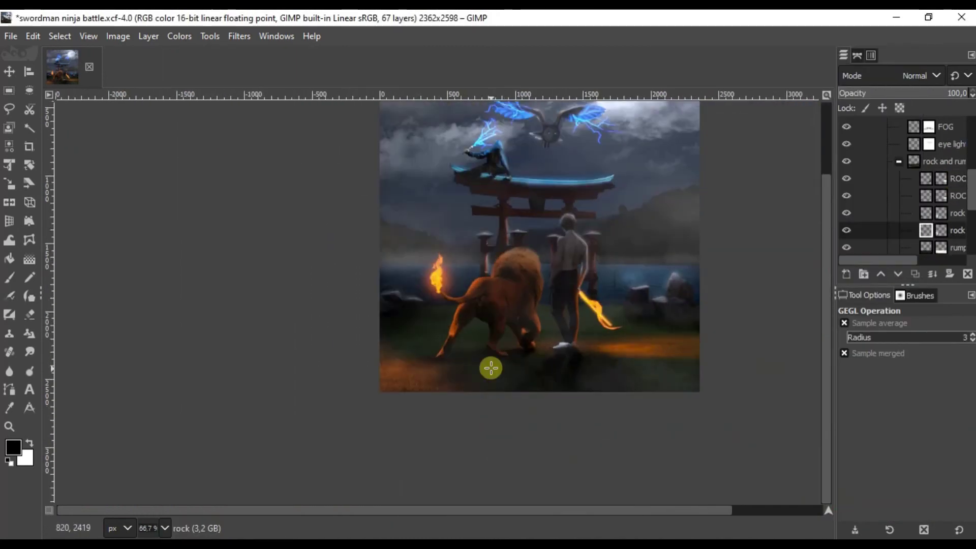
{"action": "left_click", "coordinate": [846, 125]}
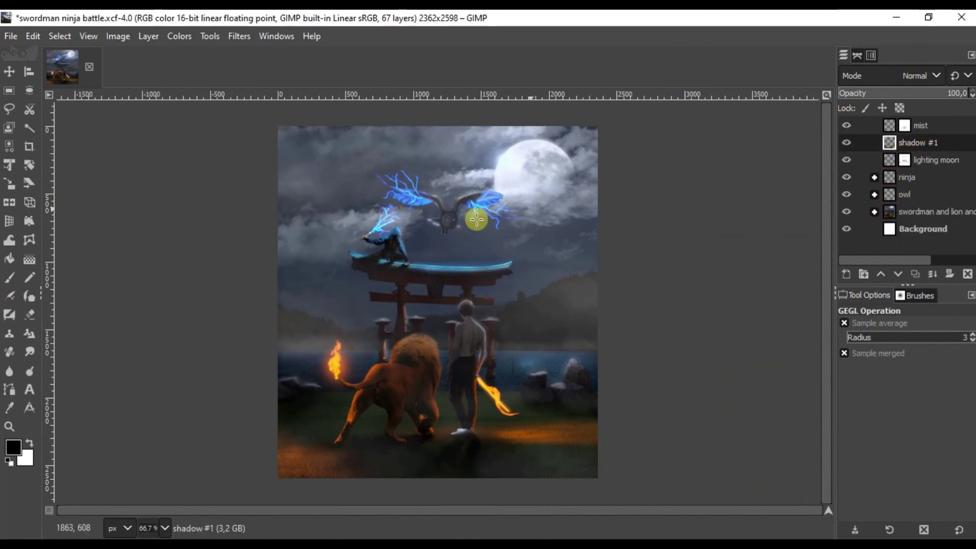
{"action": "key", "text": "g"}
{"action": "mouse_move", "coordinate": [430, 465]}
{"action": "left_mouse_down"}
{"action": "mouse_move", "coordinate": [417, 332]}
{"action": "mouse_move", "coordinate": [430, 337]}
{"action": "left_mouse_up"}
{"action": "key", "text": "Return"}
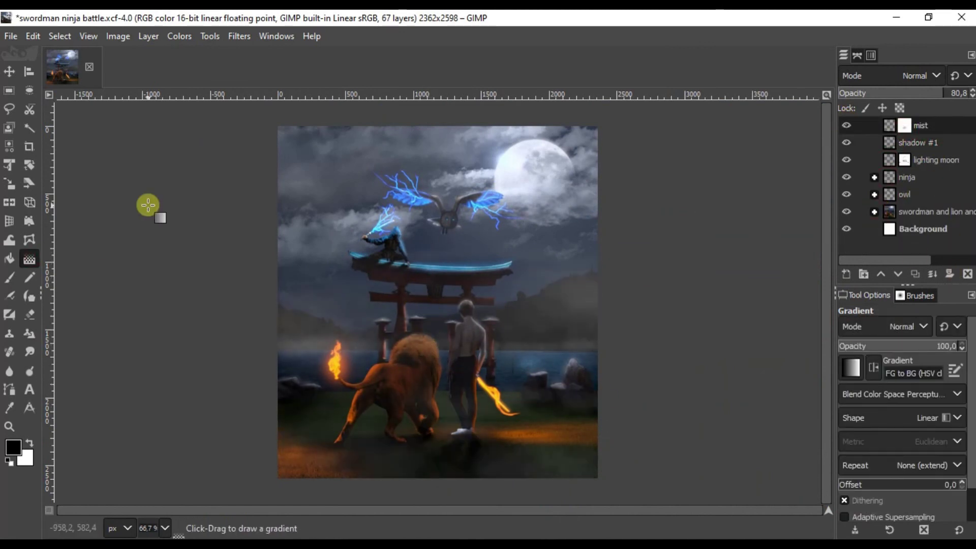
Step: Touch up the mist mask with a soft low-opacity airbrush
{"action": "key", "text": "p"}
{"action": "scroll", "coordinate": [211, 403], "scroll_direction": "up", "scroll_amount": 3}
{"action": "scroll", "coordinate": [464, 317], "scroll_direction": "up", "scroll_amount": 1}
{"action": "scroll", "coordinate": [508, 330], "scroll_direction": "right", "scroll_amount": 3}
{"action": "scroll", "coordinate": [551, 305], "scroll_direction": "up", "scroll_amount": 1}
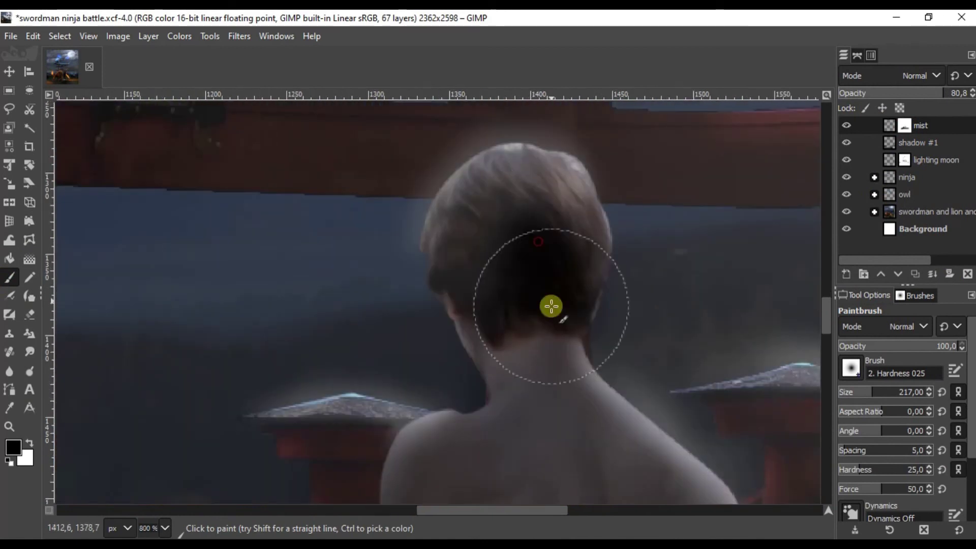
{"action": "scroll", "coordinate": [489, 239], "scroll_direction": "down", "scroll_amount": 4}
{"action": "scroll", "coordinate": [573, 279], "scroll_direction": "down", "scroll_amount": 1}
{"action": "scroll", "coordinate": [496, 304], "scroll_direction": "up", "scroll_amount": 7}
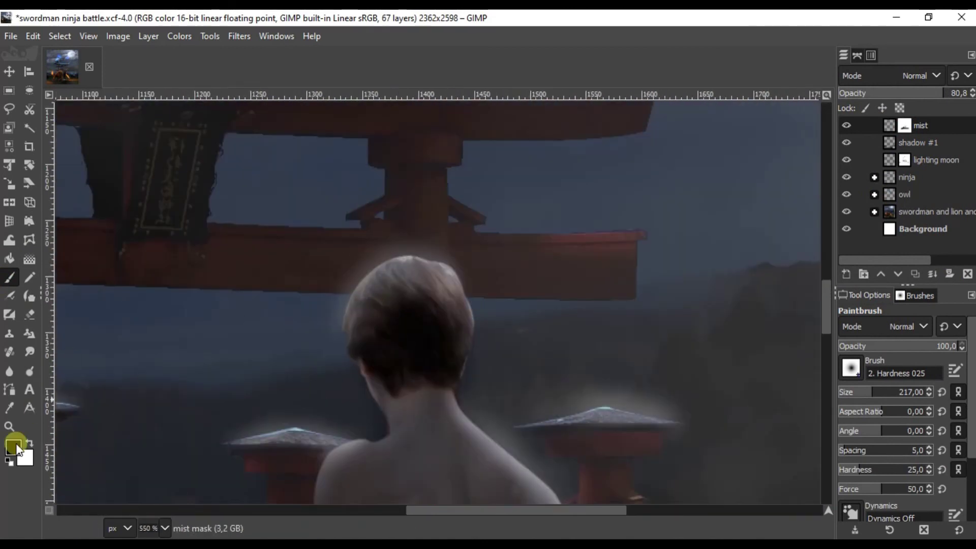
{"action": "left_click", "coordinate": [12, 300]}
{"action": "scroll", "coordinate": [456, 285], "scroll_direction": "up", "scroll_amount": 2}
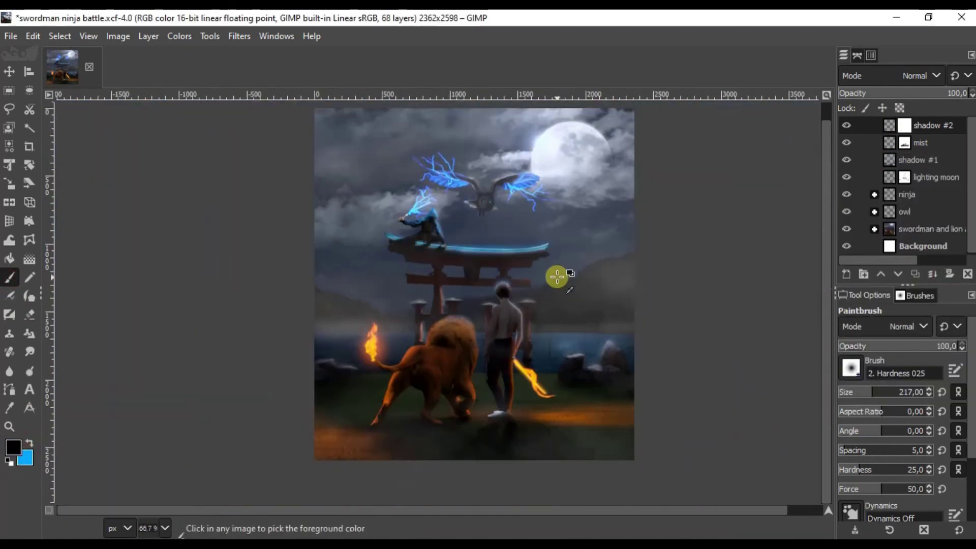
{"action": "scroll", "coordinate": [337, 338], "scroll_direction": "down", "scroll_amount": 3}
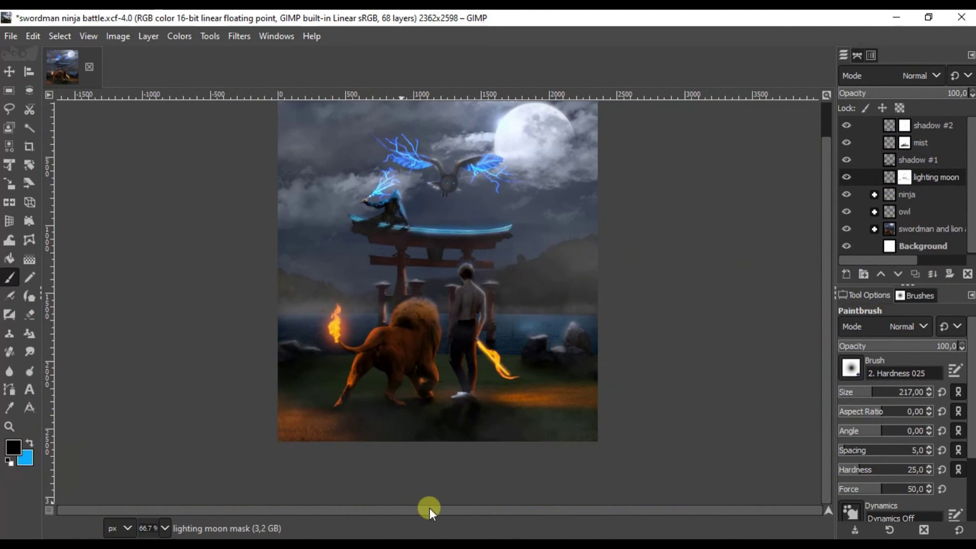
Step: Create a new mist layer with a light grey, fog-shaped airbrush
{"action": "key", "text": "m"}
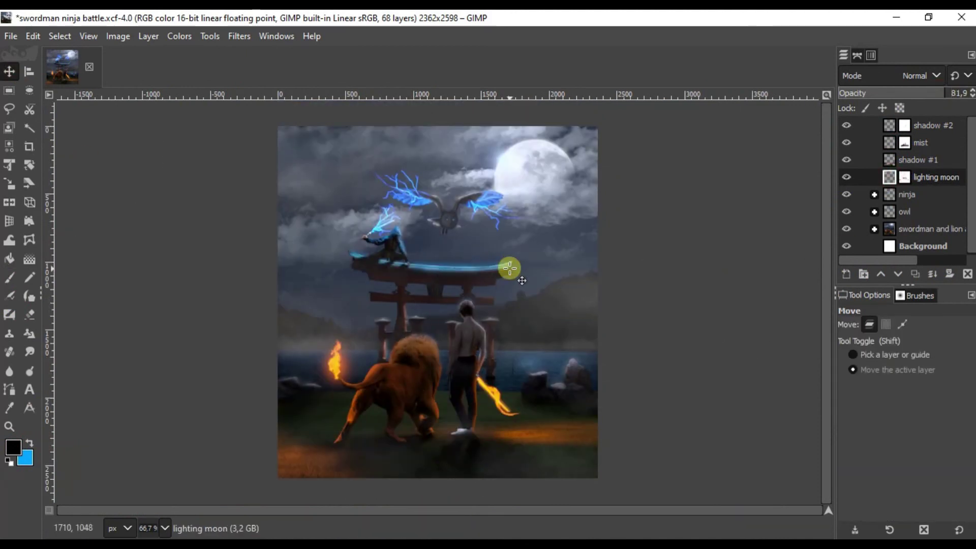
{"action": "key", "text": "shift+ctrl+n"}
{"action": "left_click", "coordinate": [9, 295]}
{"action": "left_click", "coordinate": [12, 447]}
{"action": "left_click", "coordinate": [556, 342]}
{"action": "left_click", "coordinate": [892, 233]}
{"action": "left_click", "coordinate": [894, 293]}
Step: Brush fog into mist #1 and clear it from the crouching ninja with black strokes
{"action": "scroll", "coordinate": [527, 386], "scroll_direction": "up", "scroll_amount": 2}
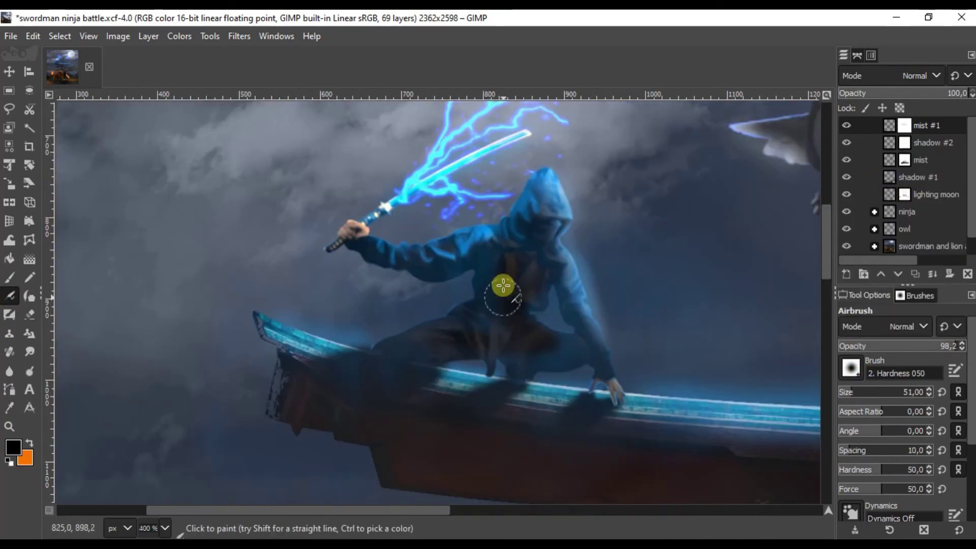
{"action": "scroll", "coordinate": [503, 285], "scroll_direction": "down", "scroll_amount": 1}
{"action": "scroll", "coordinate": [534, 305], "scroll_direction": "up", "scroll_amount": 3}
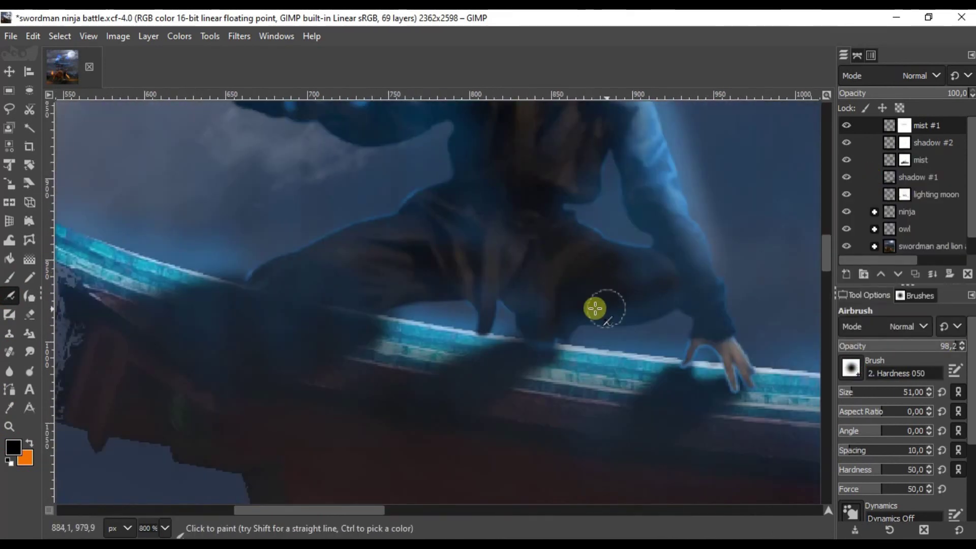
{"action": "key", "text": "shift+ctrl+j"}
{"action": "left_click", "coordinate": [9, 71]}
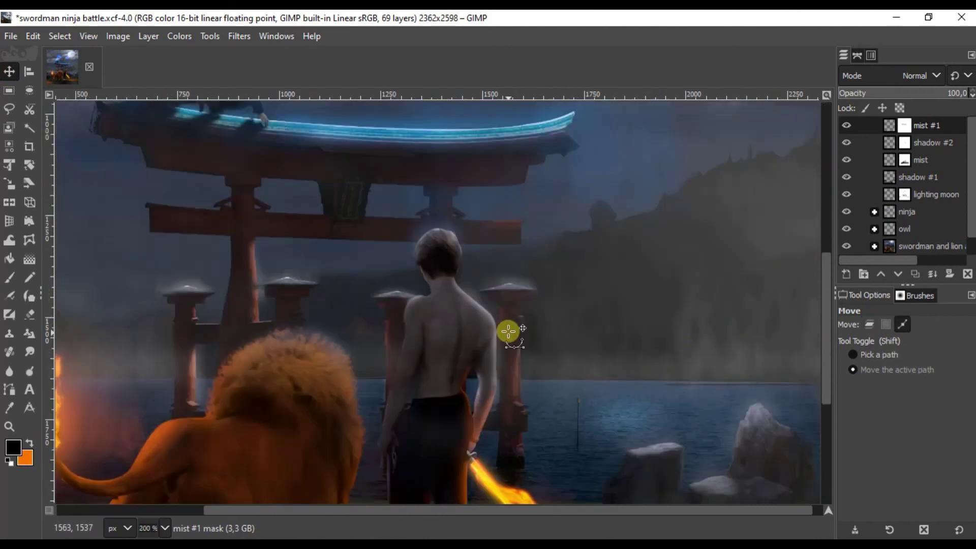
Step: Create a 'moon lighting' layer and render a blue Supernova glow on the moon
{"action": "key", "text": "shift+ctrl+n"}
{"action": "type", "text": "ghting"}
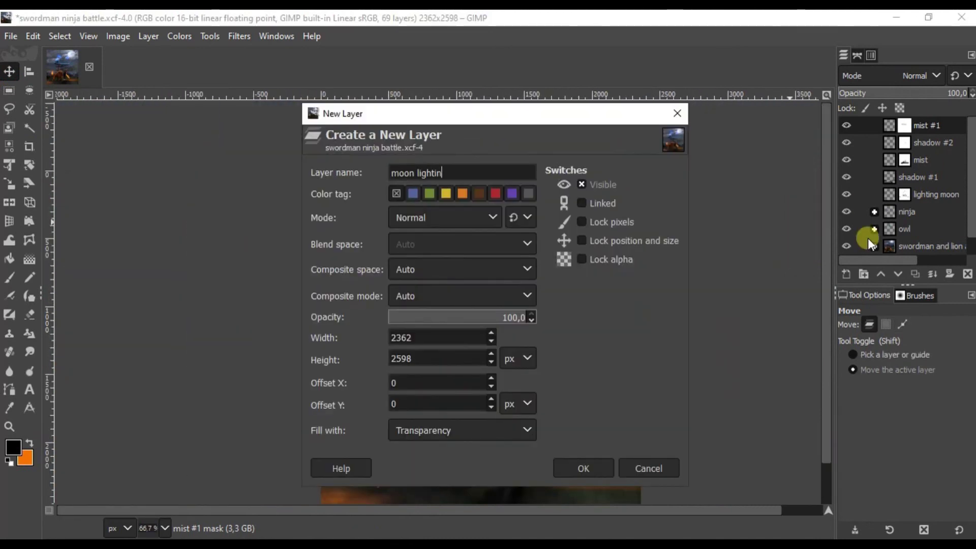
{"action": "key", "text": "Return"}
{"action": "left_click", "coordinate": [118, 36]}
{"action": "left_click", "coordinate": [447, 211]}
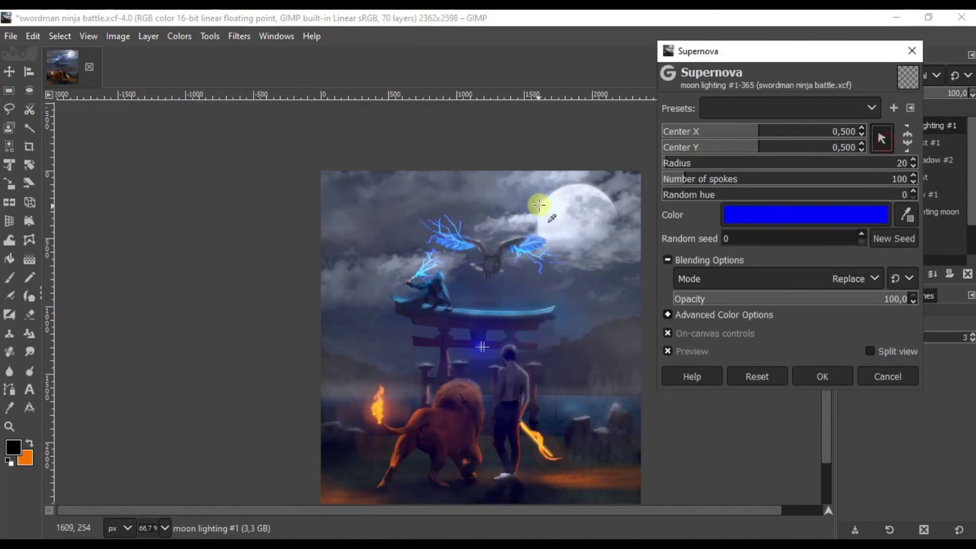
{"action": "left_click", "coordinate": [660, 202]}
{"action": "left_click", "coordinate": [790, 349]}
{"action": "left_click", "coordinate": [822, 376]}
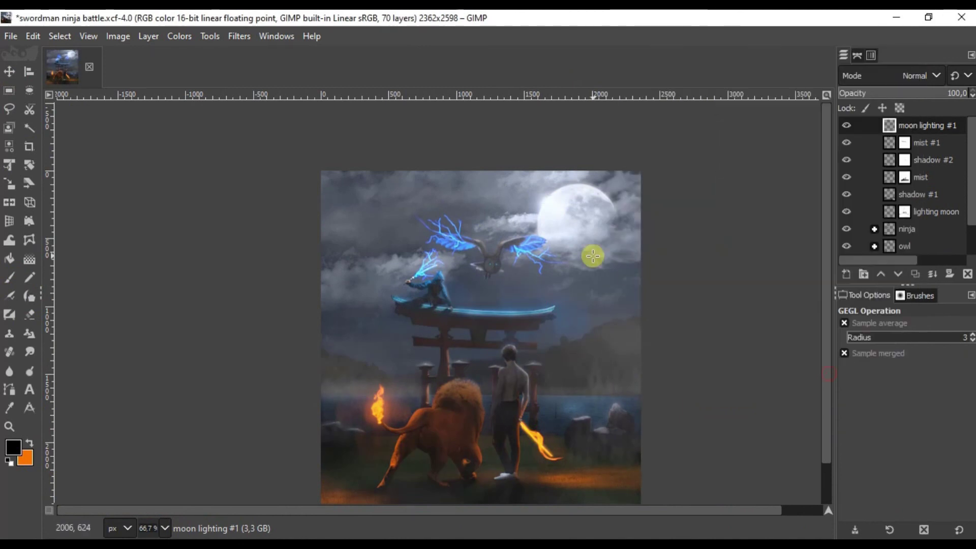
Step: Blend the moon lighting glow with a gradient on its mask
{"action": "scroll", "coordinate": [593, 255], "scroll_direction": "down", "scroll_amount": 2}
{"action": "left_click", "coordinate": [30, 259]}
{"action": "mouse_move", "coordinate": [521, 270]}
{"action": "left_mouse_down"}
{"action": "mouse_move", "coordinate": [519, 215]}
{"action": "mouse_move", "coordinate": [548, 185]}
{"action": "mouse_move", "coordinate": [581, 240]}
{"action": "left_mouse_up"}
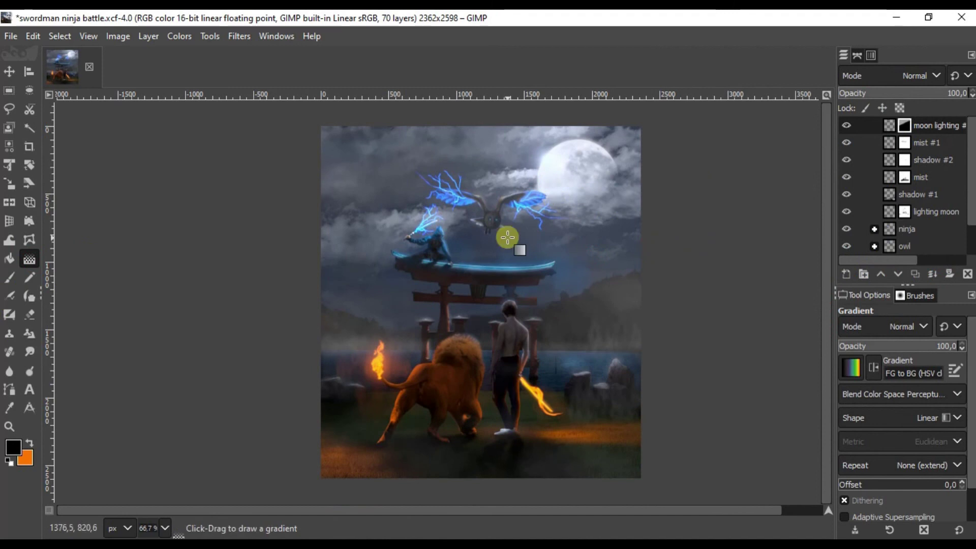
{"action": "key", "text": "m"}
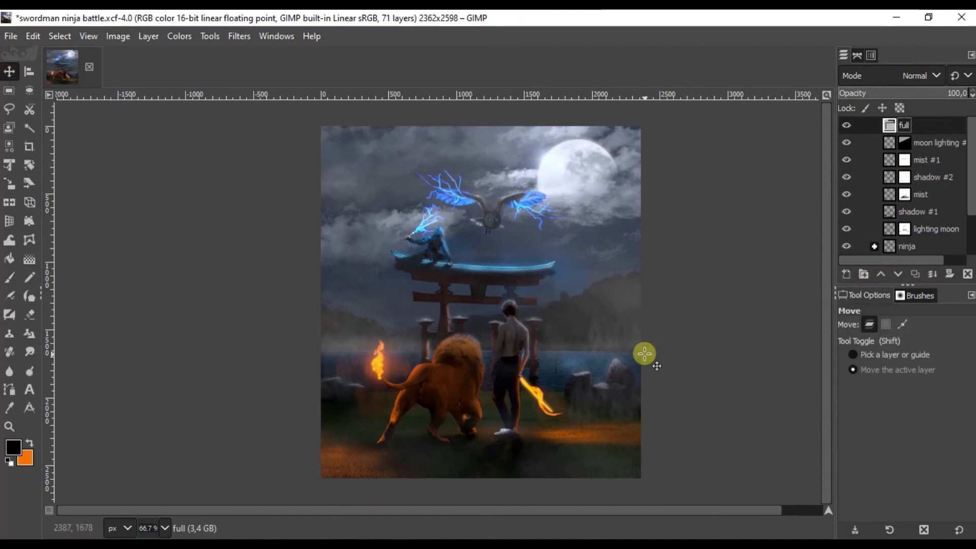
Step: Duplicate the full group, merge the copy into one layer, and hide the original
{"action": "left_click_drag", "start_coordinate": [931, 218], "coordinate": [933, 237]}
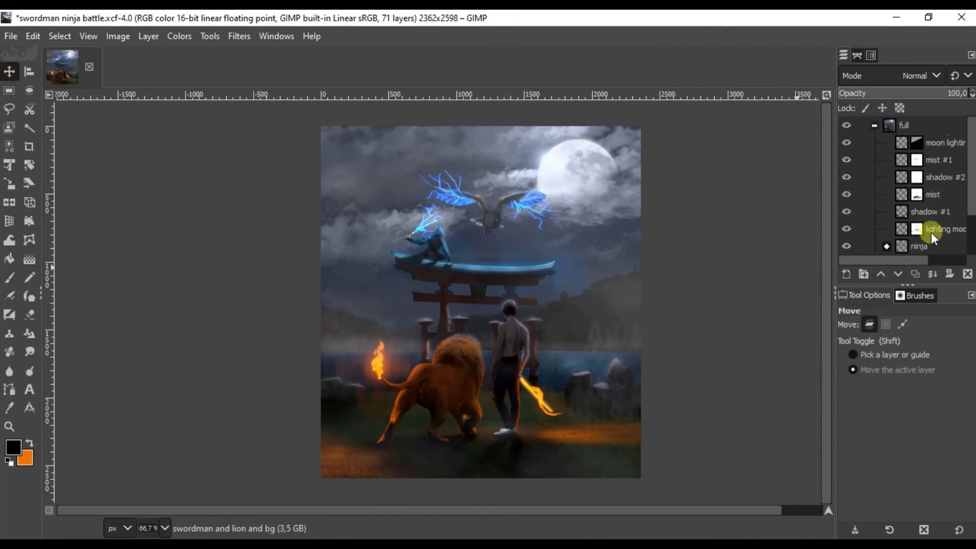
{"action": "right_click", "coordinate": [919, 125]}
{"action": "left_click", "coordinate": [862, 184]}
{"action": "left_click", "coordinate": [846, 142]}
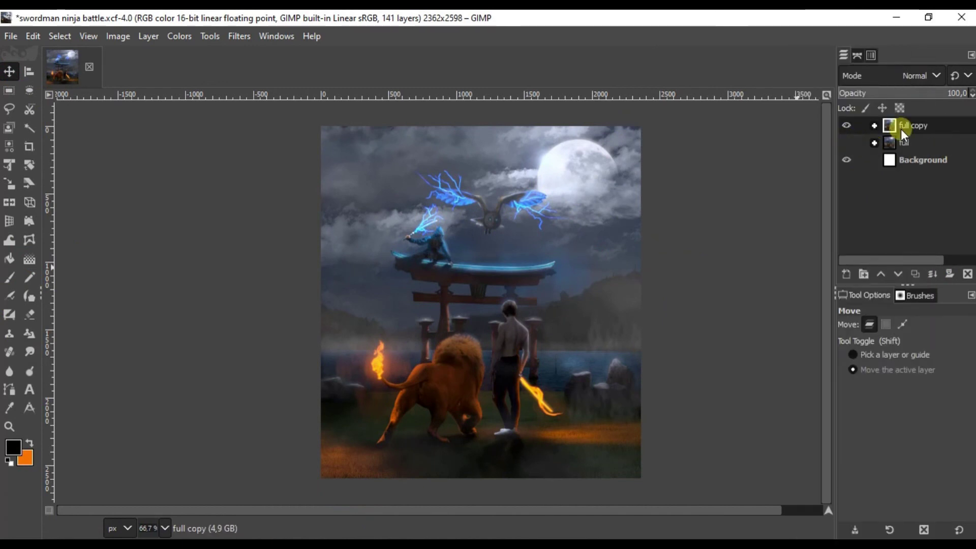
{"action": "key", "text": "shift+c"}
{"action": "key", "text": "m"}
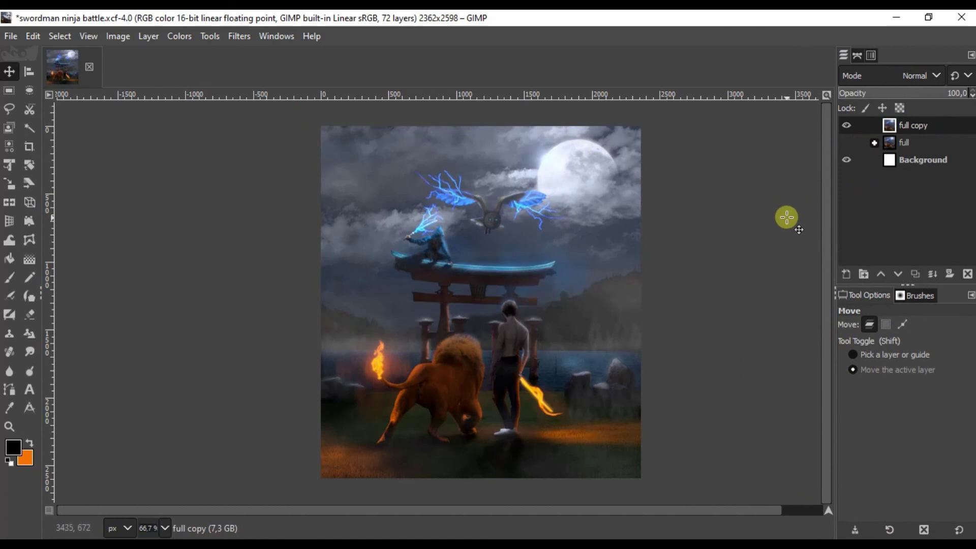
{"action": "key", "text": "ctrl+shift+f"}
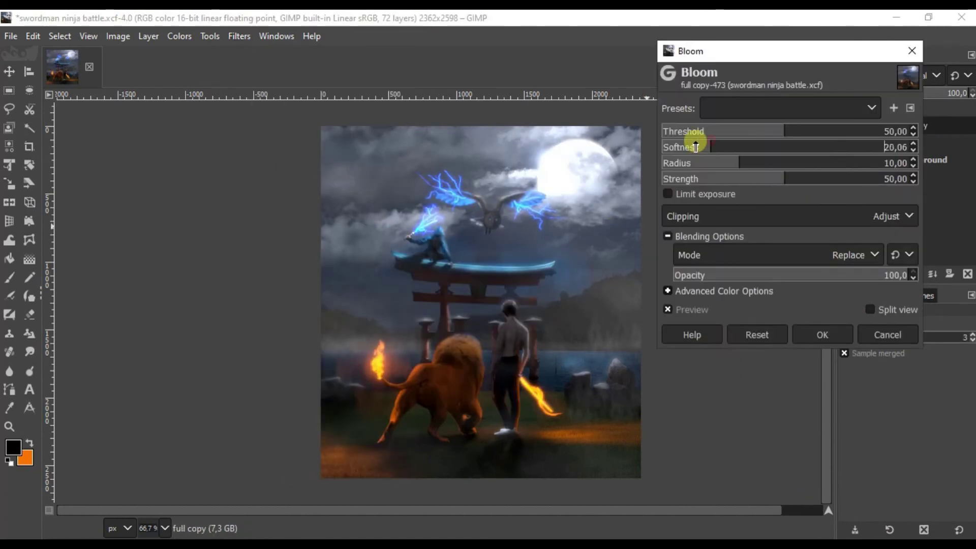
Step: Preview Bloom in split view, trying higher strength and lower threshold, then cancel
{"action": "left_click", "coordinate": [870, 309]}
{"action": "left_click", "coordinate": [871, 309]}
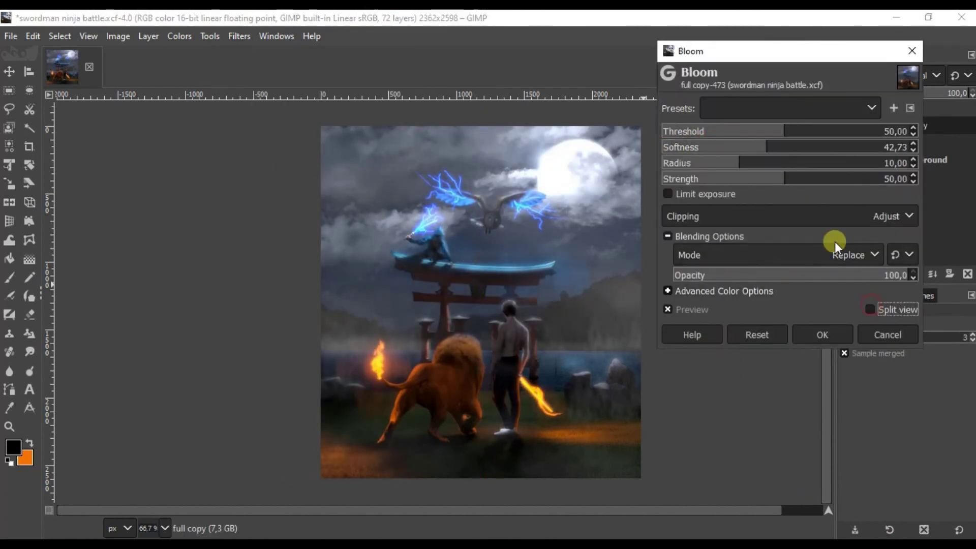
{"action": "left_click_drag", "start_coordinate": [673, 184], "coordinate": [755, 179]}
{"action": "left_click_drag", "start_coordinate": [813, 127], "coordinate": [751, 128]}
{"action": "left_click", "coordinate": [887, 334]}
Step: Reapply Bloom from defaults with softness raised to 36.34 at strength 50
{"action": "left_click", "coordinate": [239, 35]}
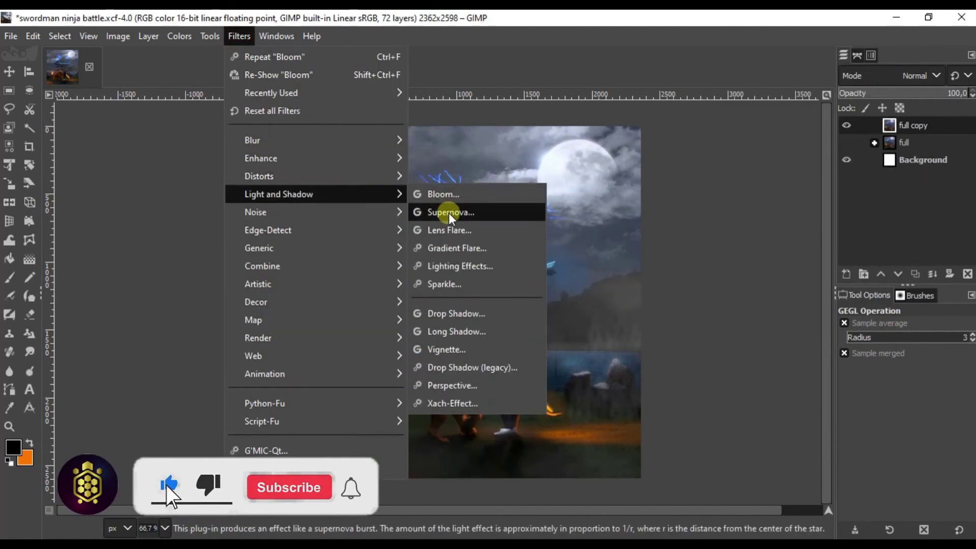
{"action": "left_click", "coordinate": [428, 191]}
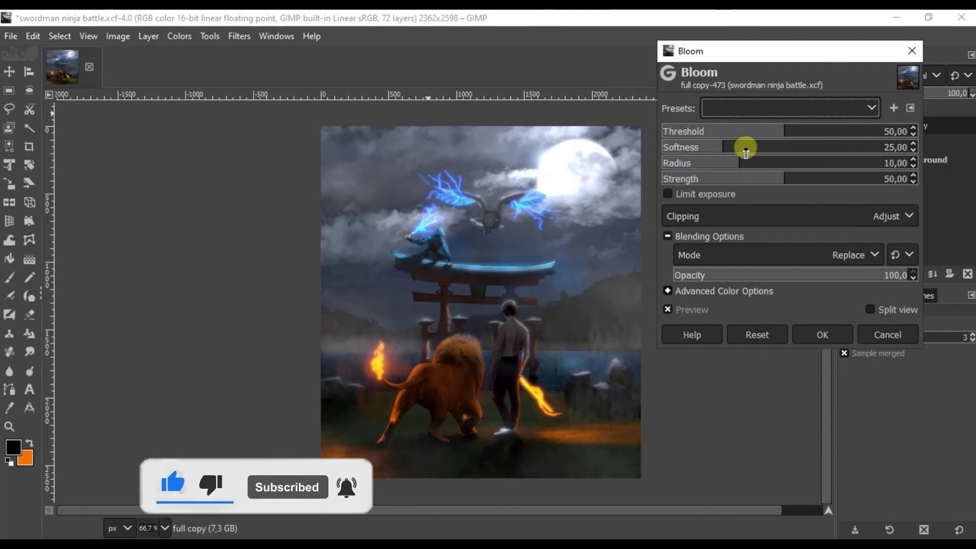
{"action": "left_click_drag", "start_coordinate": [746, 147], "coordinate": [692, 147]}
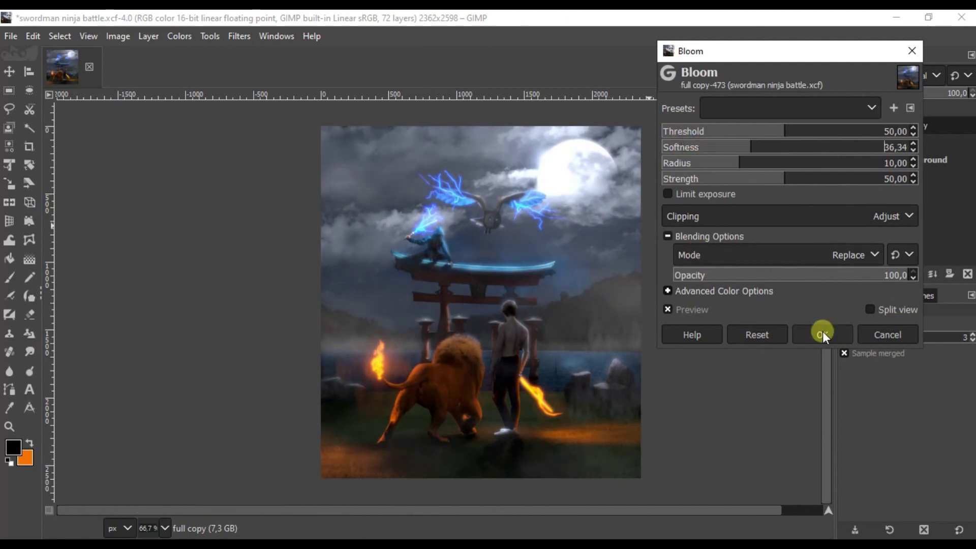
{"action": "left_click", "coordinate": [823, 333]}
{"action": "left_click", "coordinate": [180, 36]}
{"action": "left_click", "coordinate": [204, 147]}
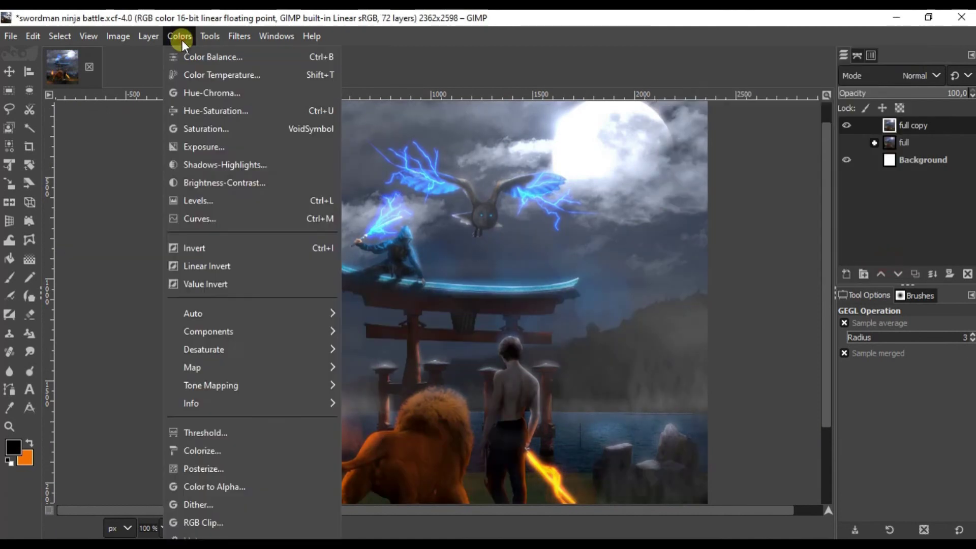
Step: Shift the midtone gamma in Levels and save as swordman ninja battle.xcf
{"action": "left_click", "coordinate": [199, 201]}
{"action": "left_click_drag", "start_coordinate": [760, 227], "coordinate": [775, 232]}
{"action": "left_click", "coordinate": [803, 456]}
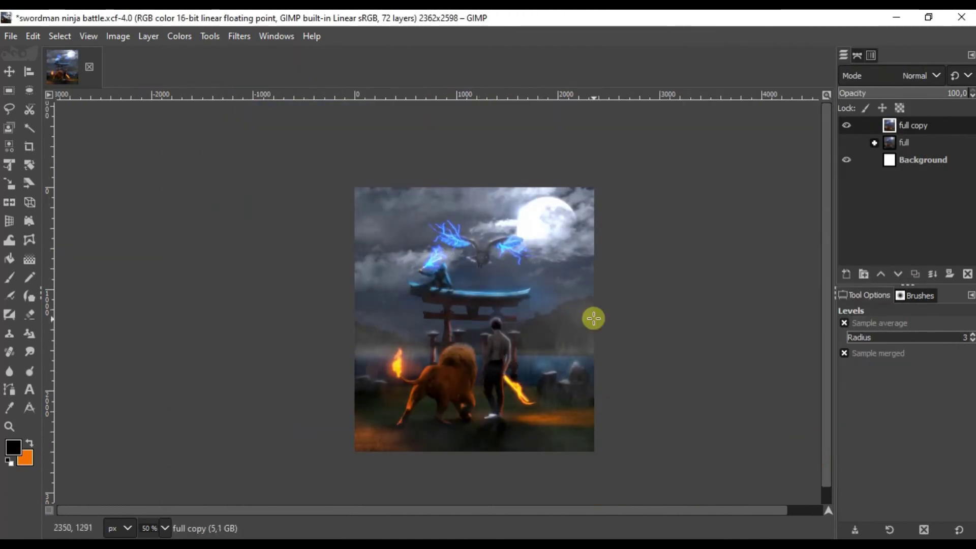
{"action": "scroll", "coordinate": [593, 318], "scroll_direction": "up", "scroll_amount": 2}
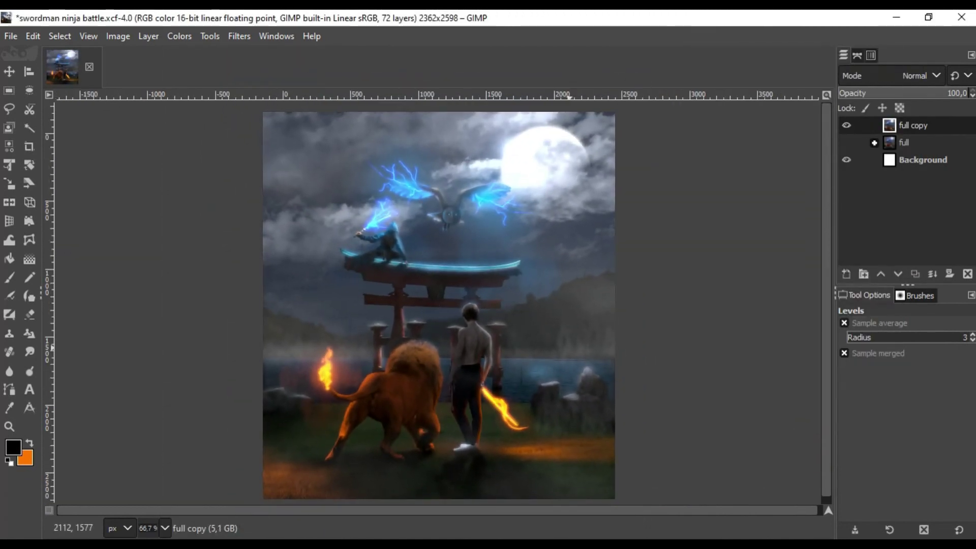
{"action": "key", "text": "ctrl+s"}
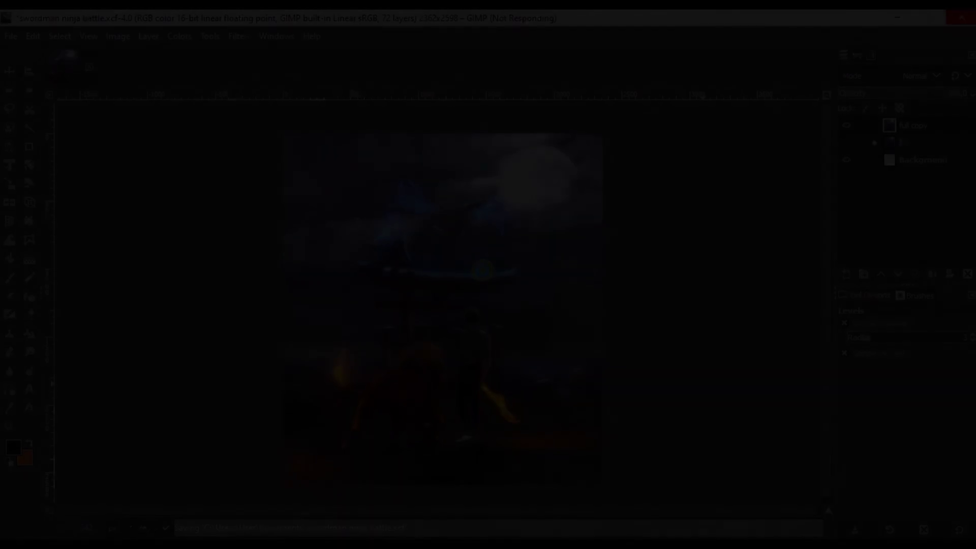